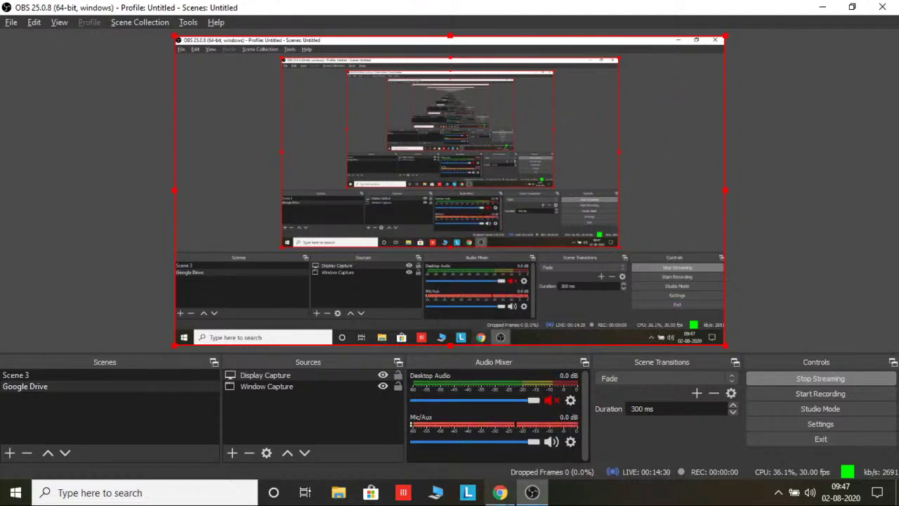
Step: Switch to the untitled spreadsheet in Chrome and show the Sample sheet with cell A1 selected
{"action": "left_click", "coordinate": [502, 492]}
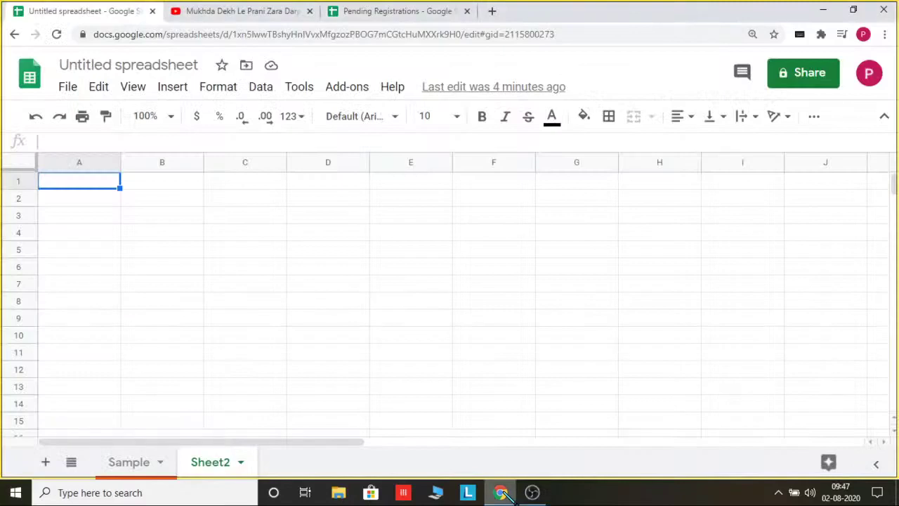
{"action": "left_click", "coordinate": [145, 469]}
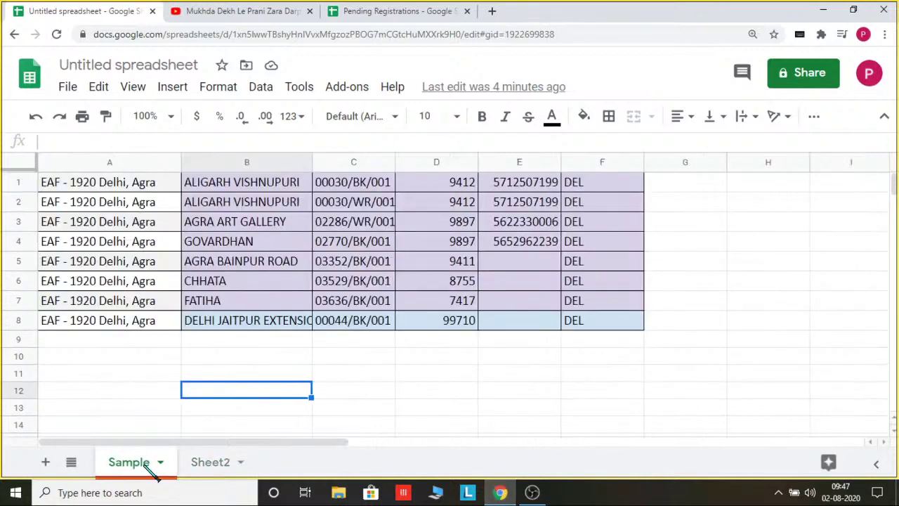
{"action": "left_click", "coordinate": [145, 184]}
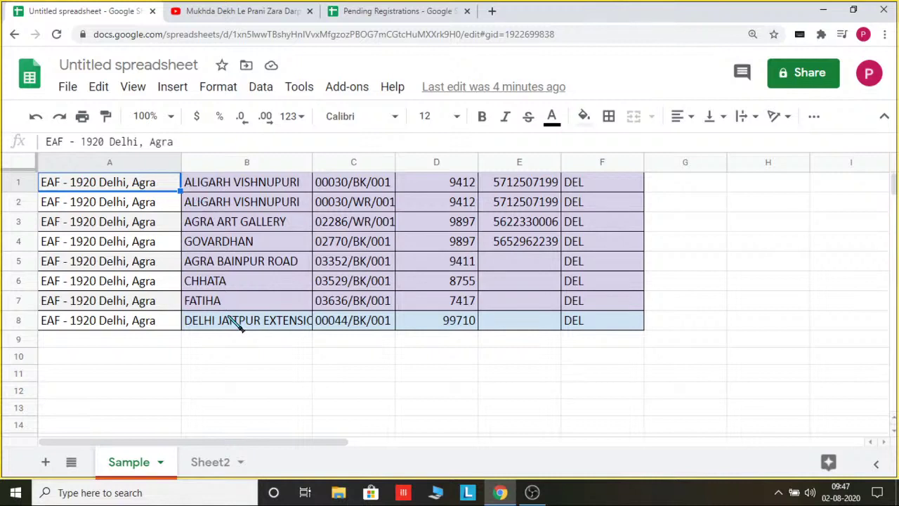
Step: Look through the view and insert options, and open the sheet options for Sheet2
{"action": "left_click", "coordinate": [126, 90]}
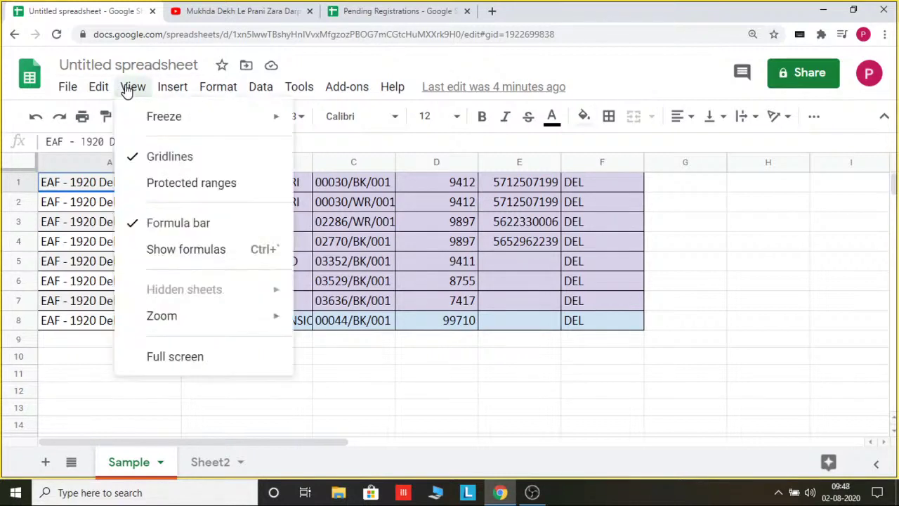
{"action": "mouse_move", "coordinate": [168, 92]}
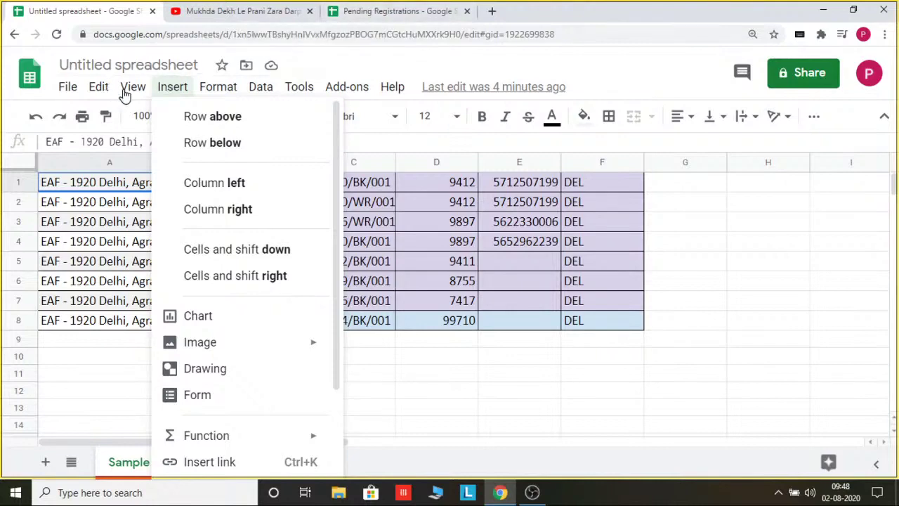
{"action": "mouse_move", "coordinate": [126, 92]}
{"action": "left_click", "coordinate": [223, 471]}
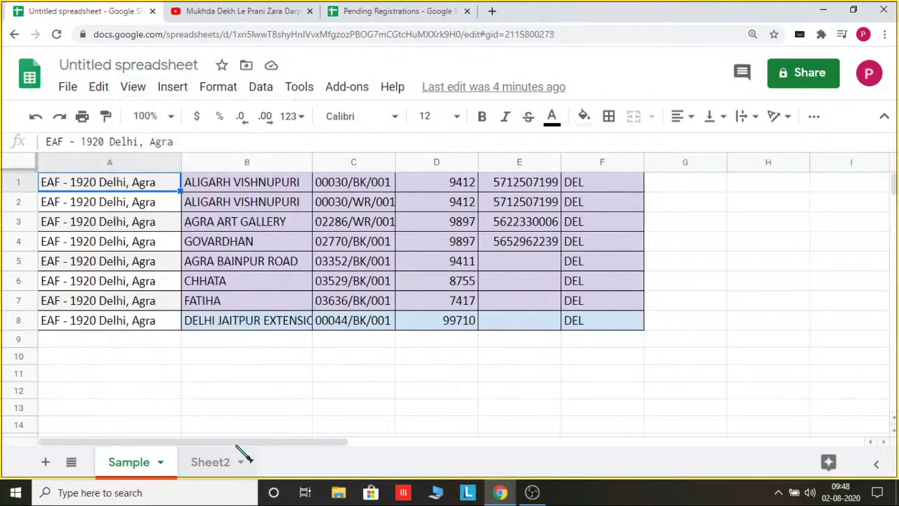
{"action": "left_click", "coordinate": [239, 460]}
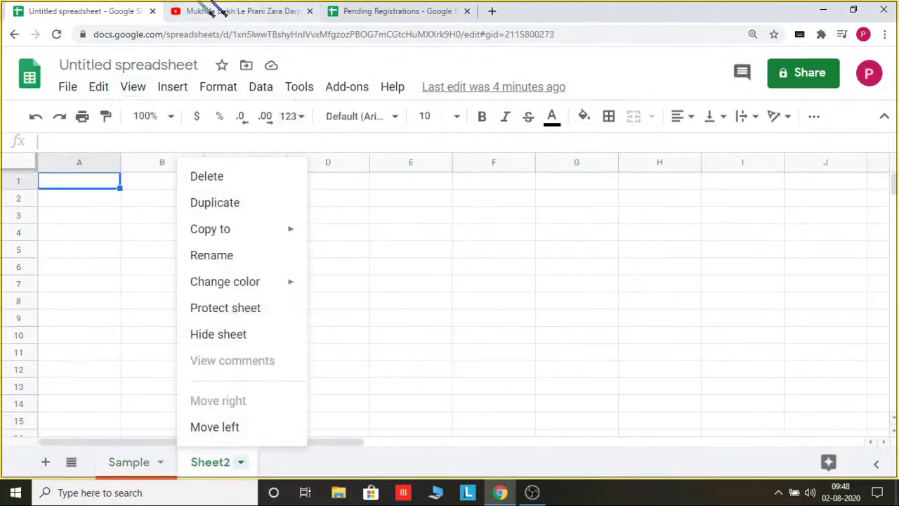
Step: Switch to the Pending Registrations spreadsheet and try to resize the Mobile and Telephone columns on the Followup sheet
{"action": "left_click", "coordinate": [430, 14]}
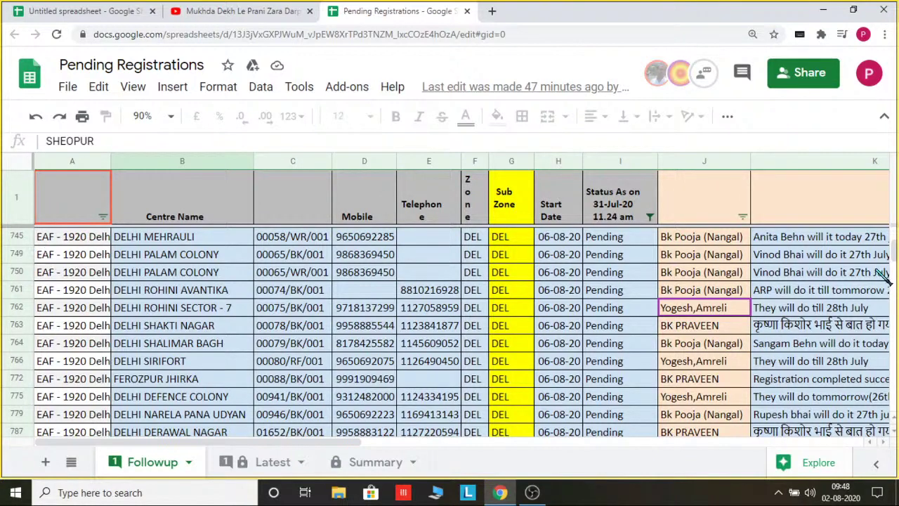
{"action": "left_click_drag", "start_coordinate": [387, 163], "coordinate": [369, 167]}
{"action": "left_click_drag", "start_coordinate": [446, 164], "coordinate": [463, 165]}
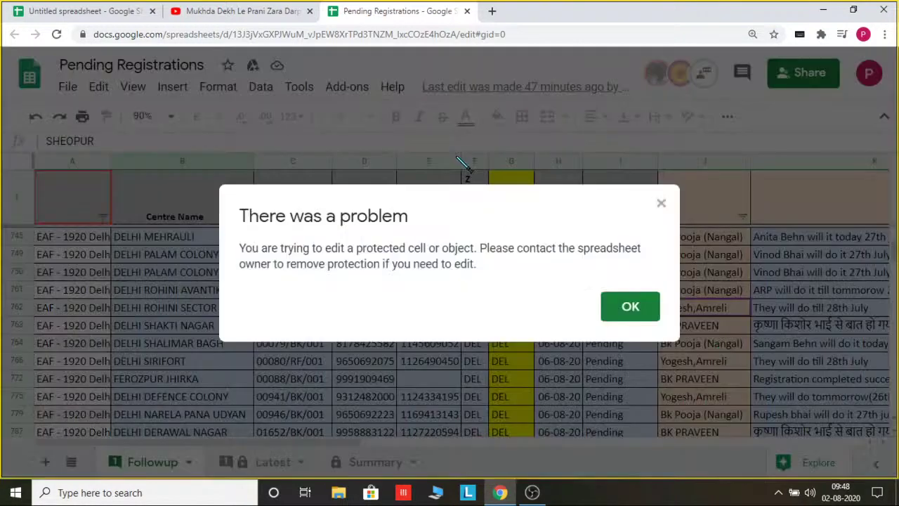
{"action": "left_click", "coordinate": [634, 307]}
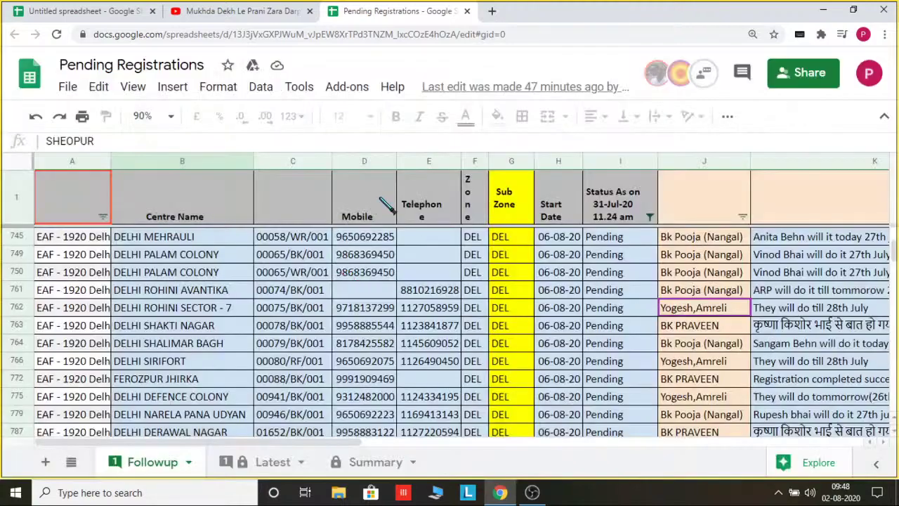
Step: Inspect a centre's mobile number cell and several assignee and follow-up remark cells in columns J and K
{"action": "left_click", "coordinate": [392, 258]}
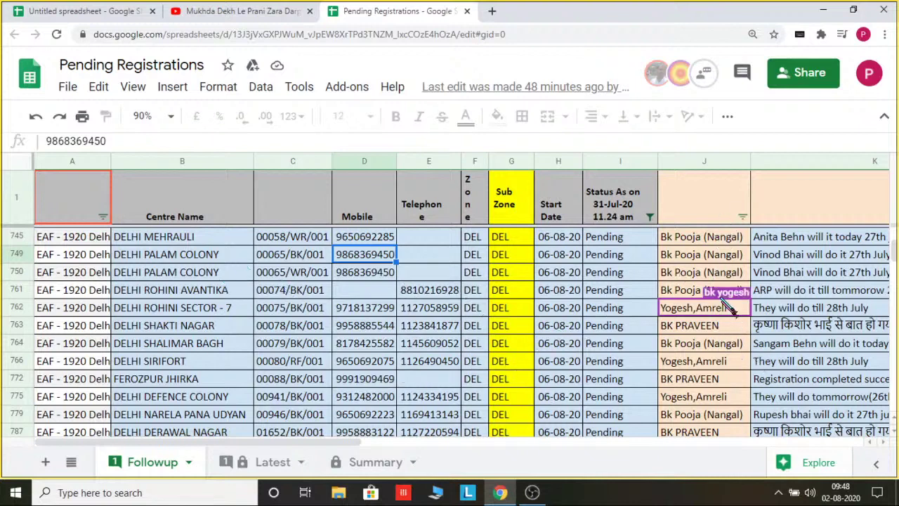
{"action": "left_click", "coordinate": [718, 379]}
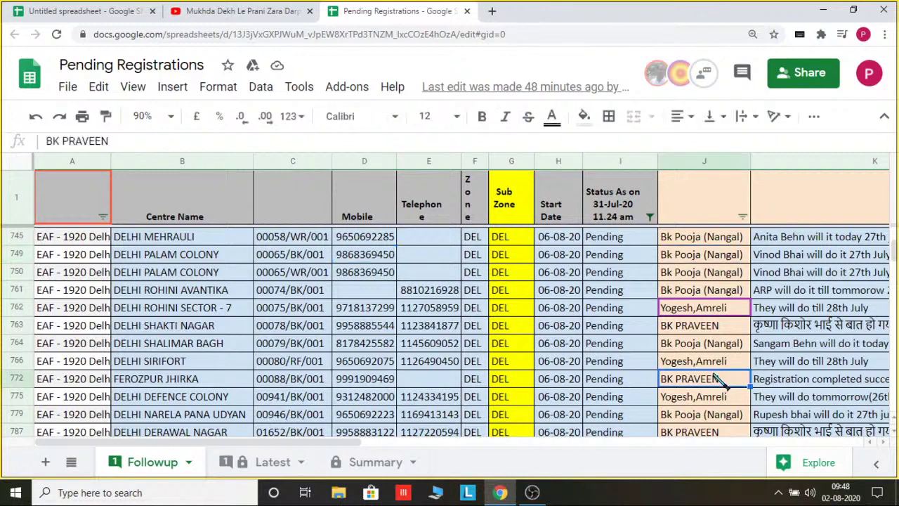
{"action": "left_click", "coordinate": [720, 414]}
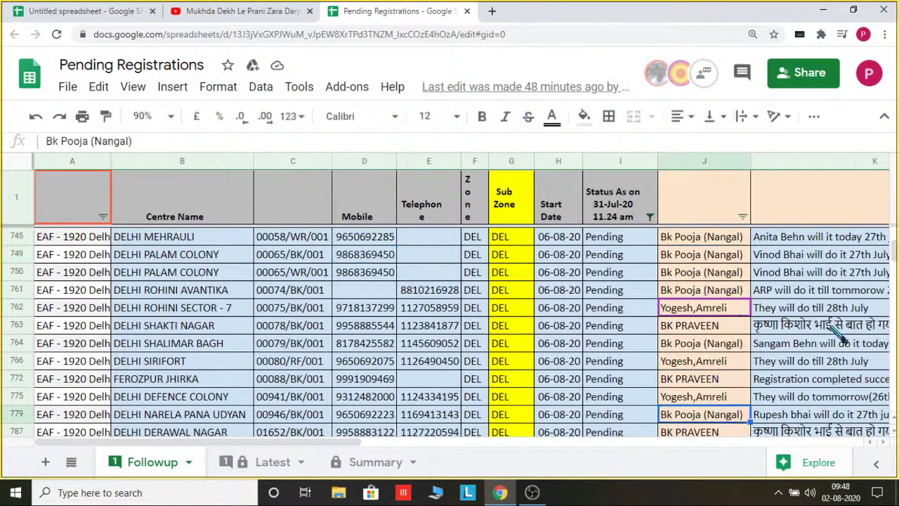
{"action": "left_click", "coordinate": [834, 257]}
{"action": "left_click", "coordinate": [833, 345]}
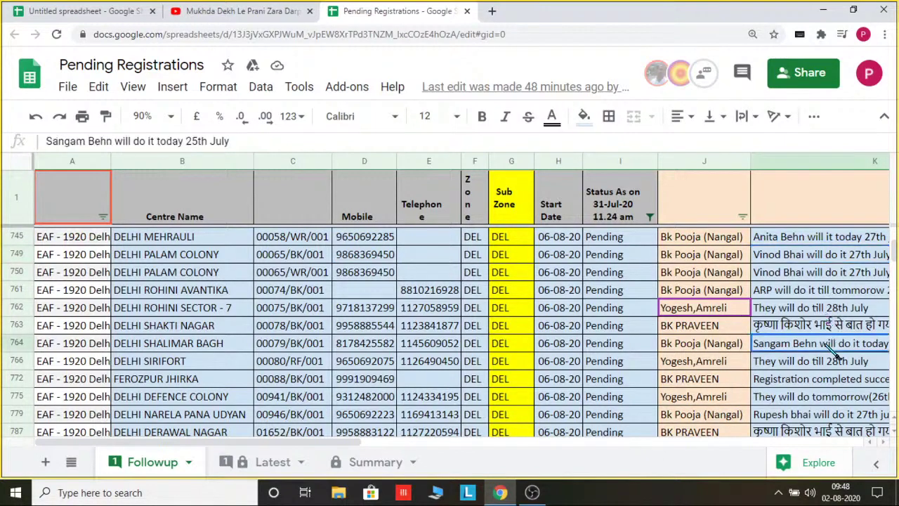
{"action": "scroll", "coordinate": [831, 399], "scroll_direction": "down", "scroll_amount": 1}
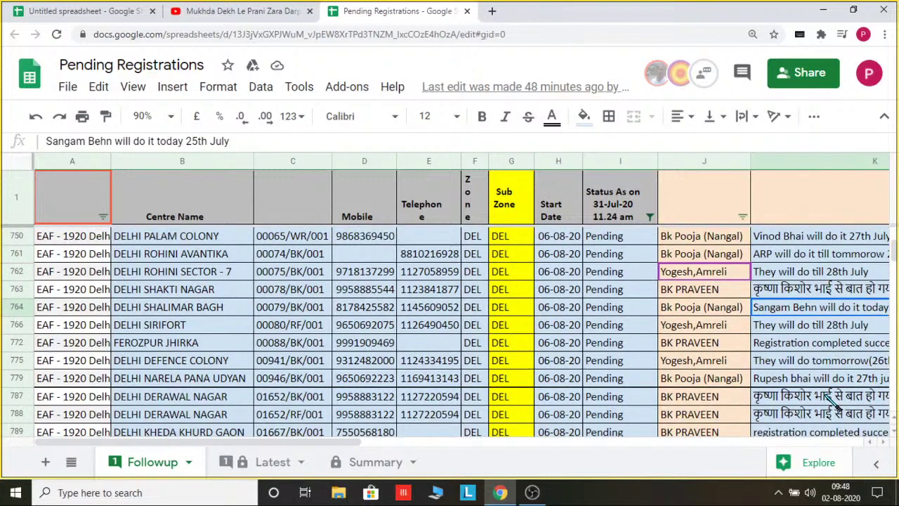
{"action": "left_click", "coordinate": [843, 379]}
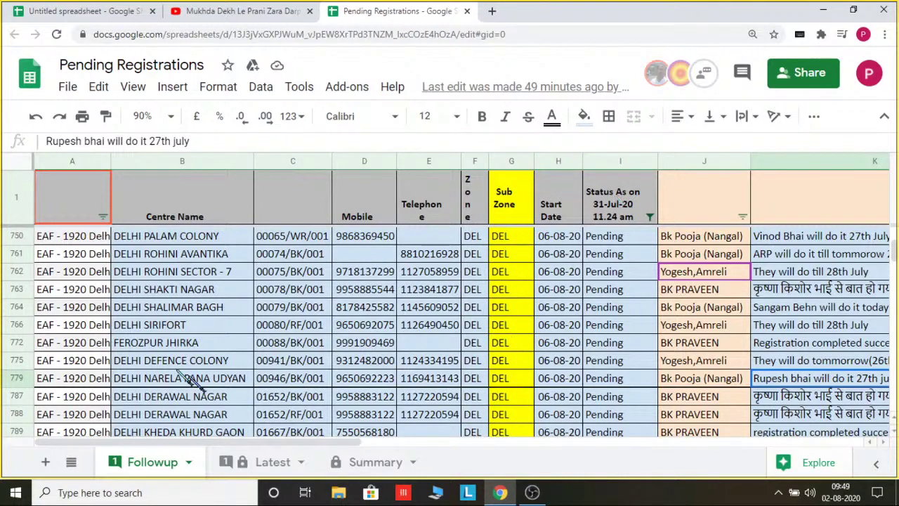
Step: Try to narrow column C, which holds the centre codes, on the Followup sheet
{"action": "left_click_drag", "start_coordinate": [330, 164], "coordinate": [308, 168]}
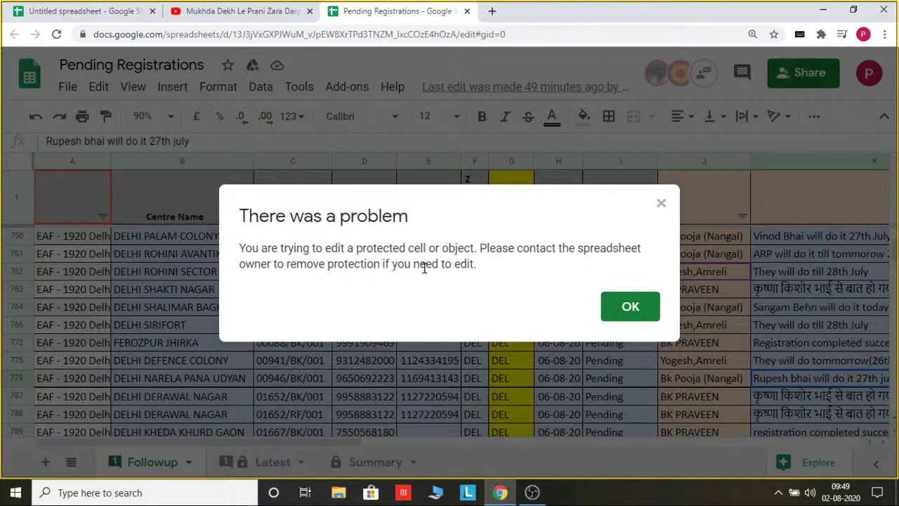
{"action": "left_click", "coordinate": [632, 315]}
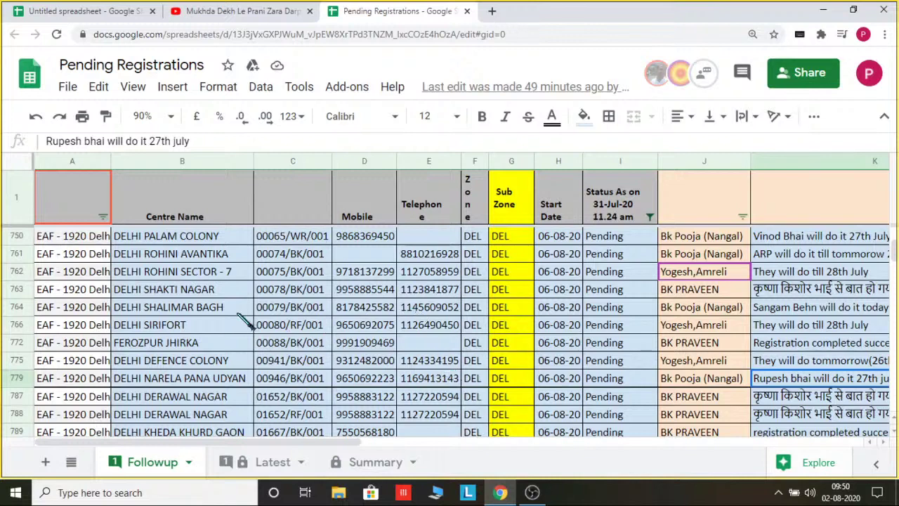
Step: Review the pending centres down the Followup sheet, checking their sub zones, assignees in column J and follow-up remarks in column K
{"action": "scroll", "coordinate": [198, 289], "scroll_direction": "down", "scroll_amount": 1}
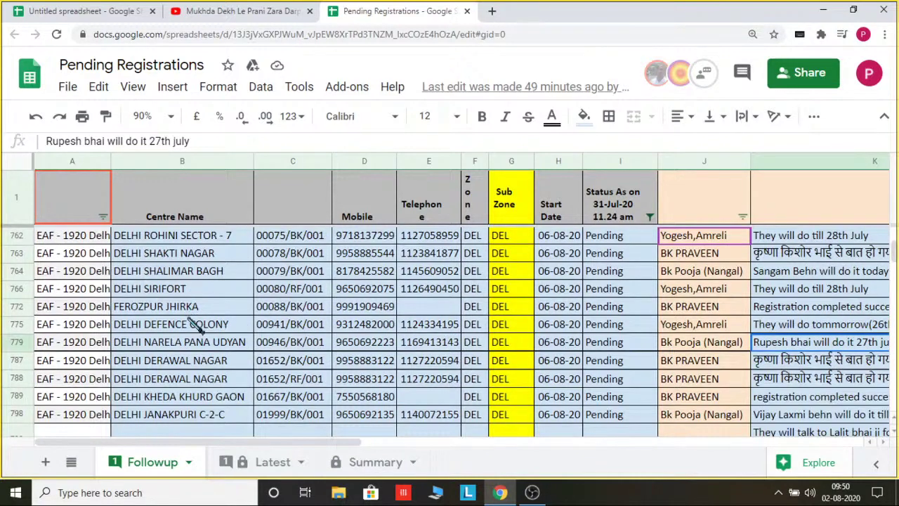
{"action": "scroll", "coordinate": [319, 318], "scroll_direction": "down", "scroll_amount": 5}
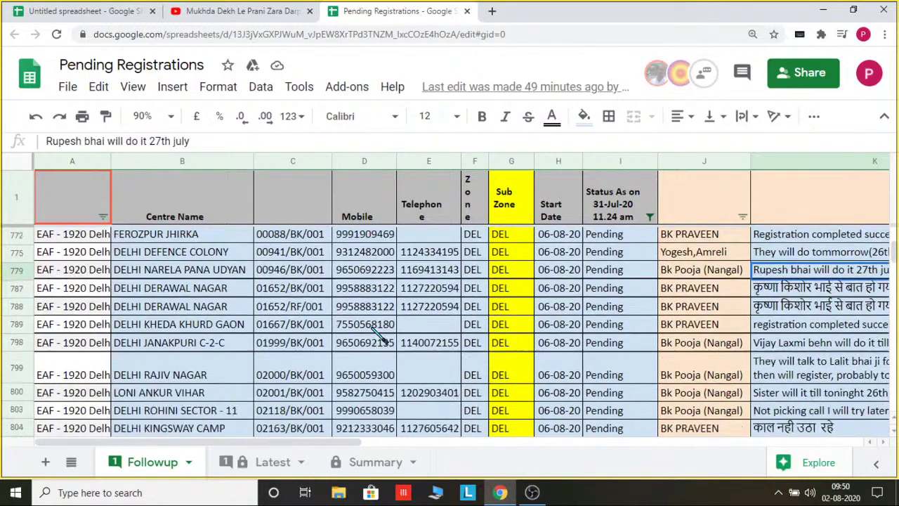
{"action": "scroll", "coordinate": [379, 335], "scroll_direction": "down", "scroll_amount": 6}
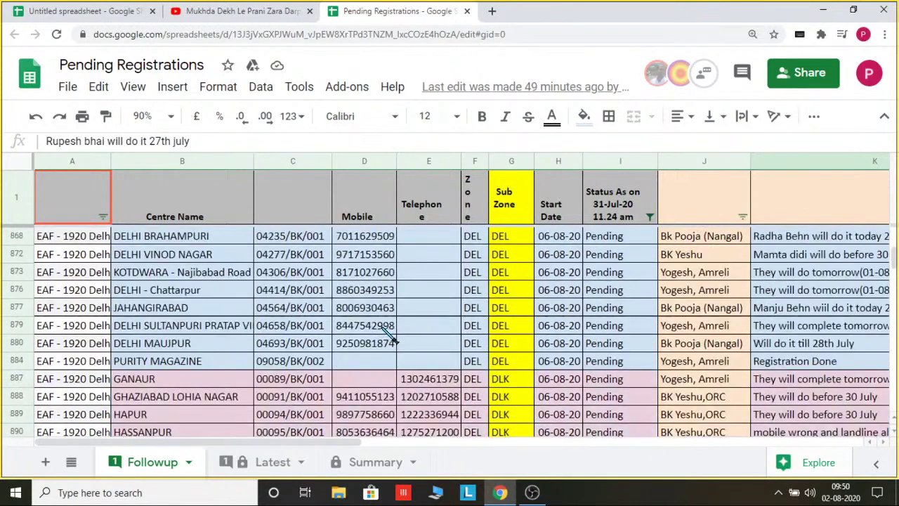
{"action": "scroll", "coordinate": [397, 332], "scroll_direction": "down", "scroll_amount": 5}
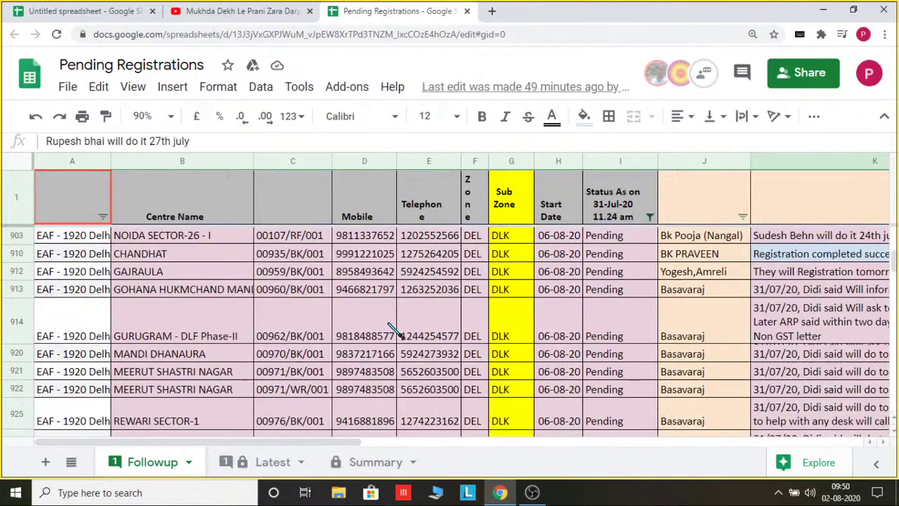
{"action": "scroll", "coordinate": [398, 332], "scroll_direction": "down", "scroll_amount": 5}
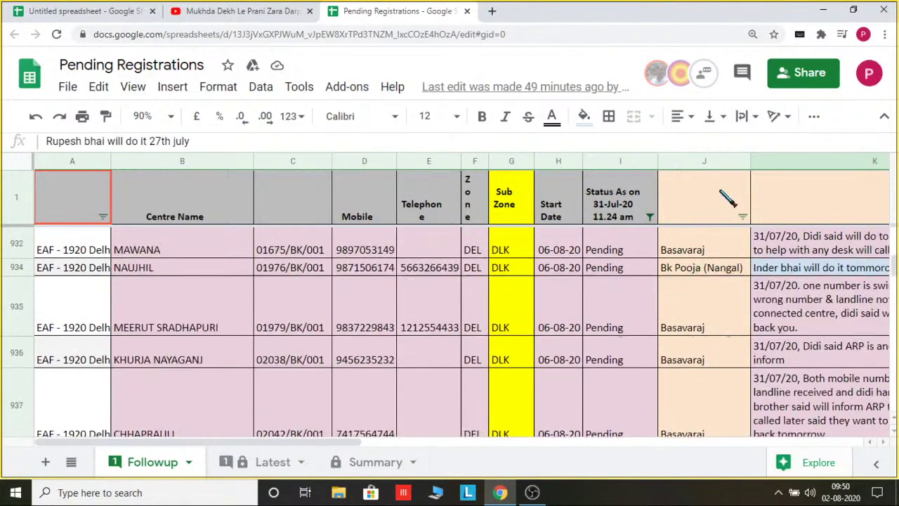
{"action": "scroll", "coordinate": [780, 328], "scroll_direction": "down", "scroll_amount": 2}
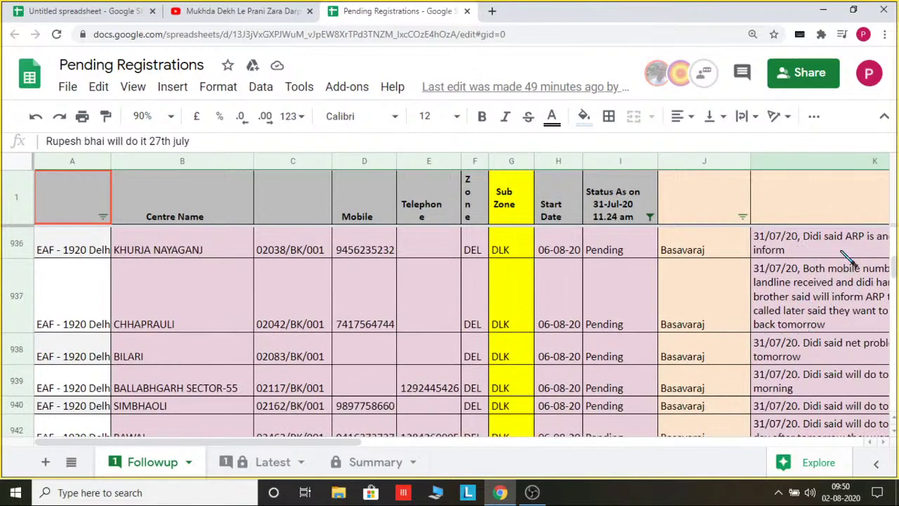
{"action": "scroll", "coordinate": [592, 388], "scroll_direction": "down", "scroll_amount": 2}
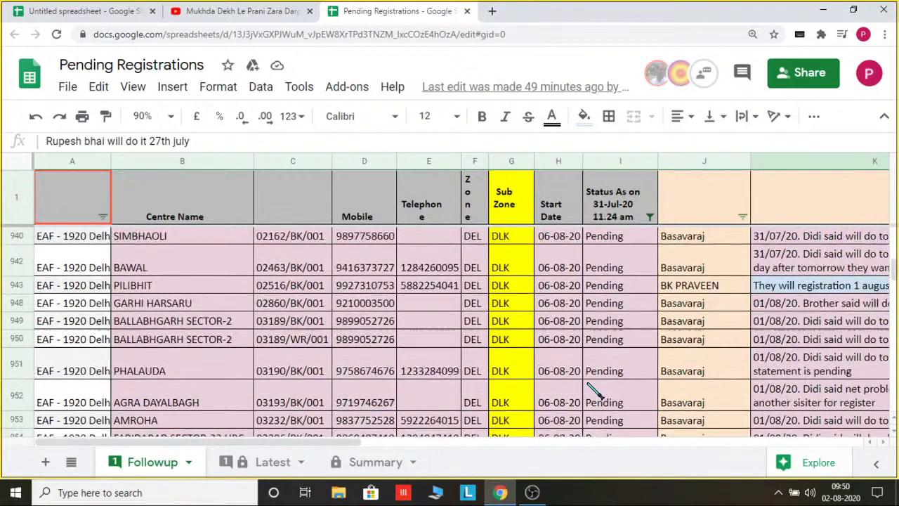
{"action": "scroll", "coordinate": [703, 358], "scroll_direction": "down", "scroll_amount": 1}
{"action": "scroll", "coordinate": [730, 329], "scroll_direction": "down", "scroll_amount": 10}
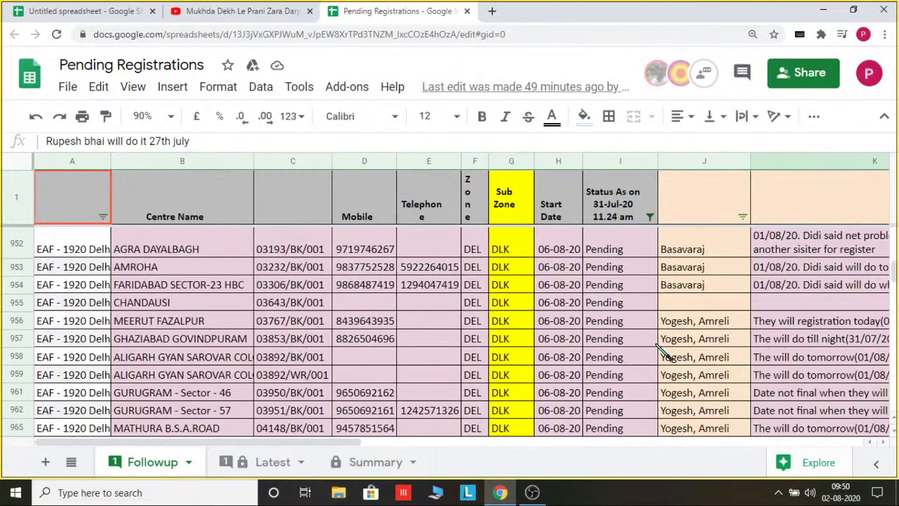
{"action": "scroll", "coordinate": [751, 278], "scroll_direction": "down", "scroll_amount": 8}
{"action": "scroll", "coordinate": [755, 278], "scroll_direction": "down", "scroll_amount": 3}
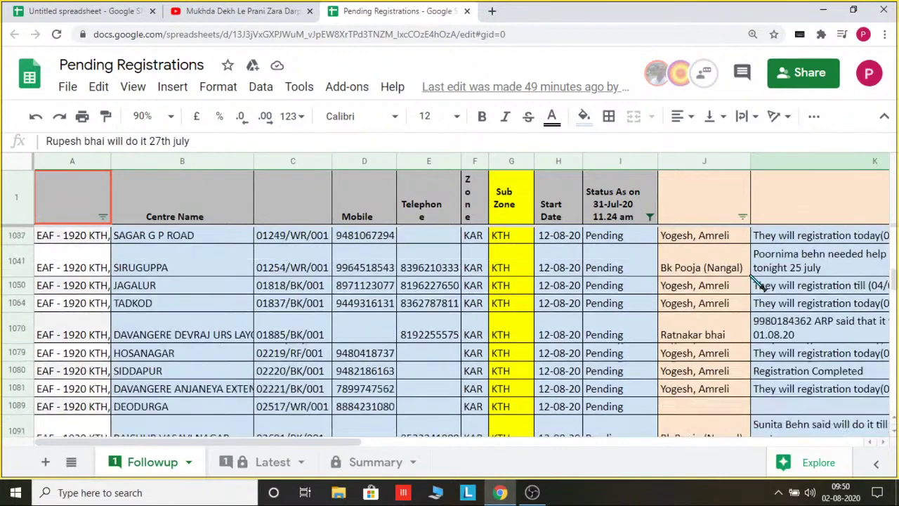
{"action": "scroll", "coordinate": [713, 341], "scroll_direction": "down", "scroll_amount": 3}
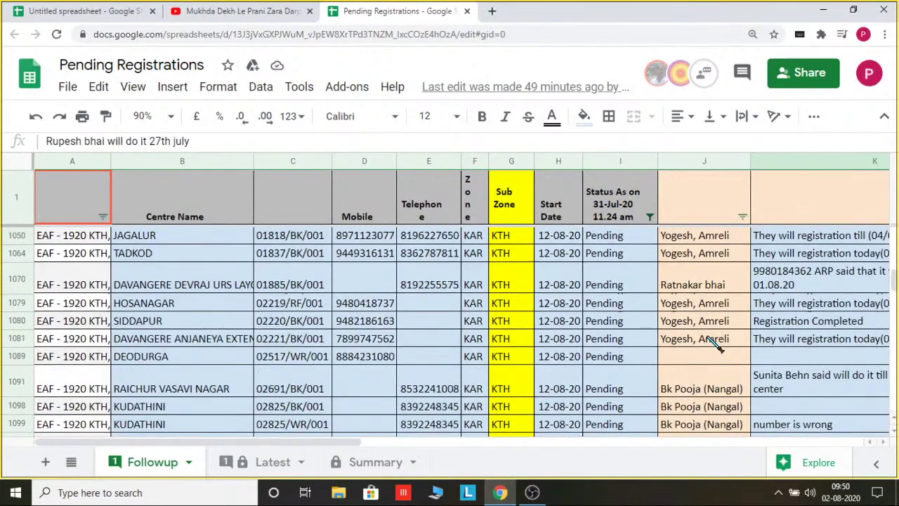
{"action": "scroll", "coordinate": [713, 342], "scroll_direction": "down", "scroll_amount": 3}
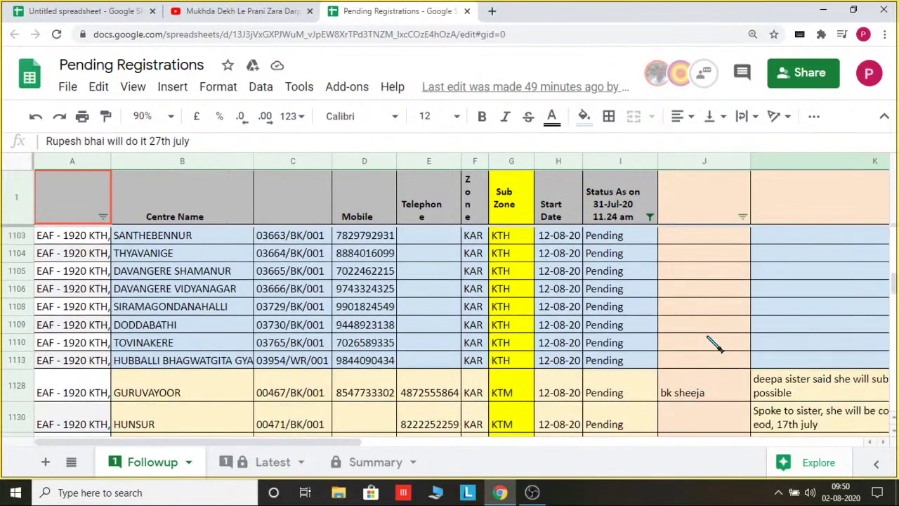
{"action": "scroll", "coordinate": [713, 342], "scroll_direction": "up", "scroll_amount": 2}
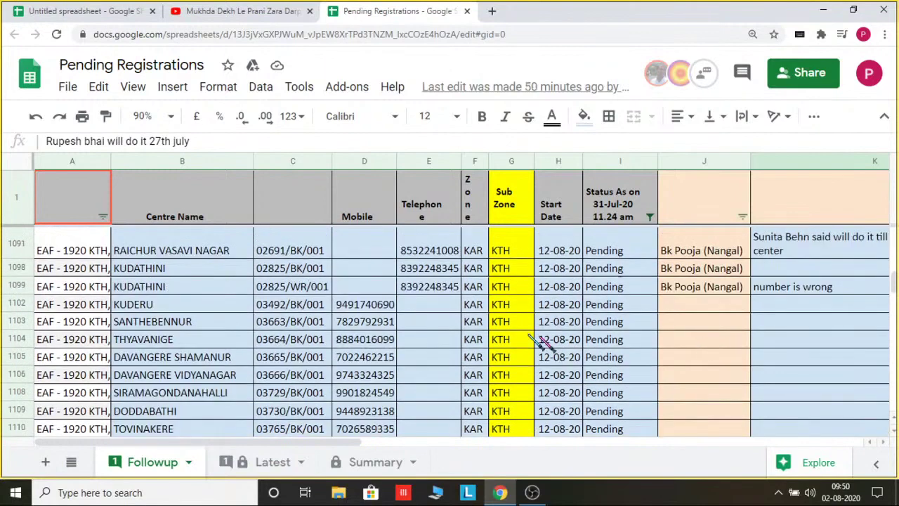
{"action": "scroll", "coordinate": [700, 321], "scroll_direction": "down", "scroll_amount": 1}
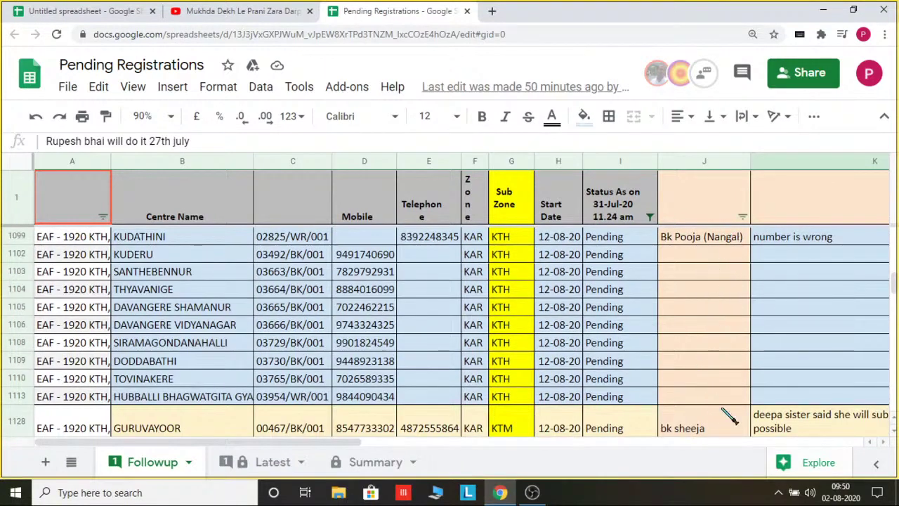
{"action": "scroll", "coordinate": [724, 351], "scroll_direction": "down", "scroll_amount": 5}
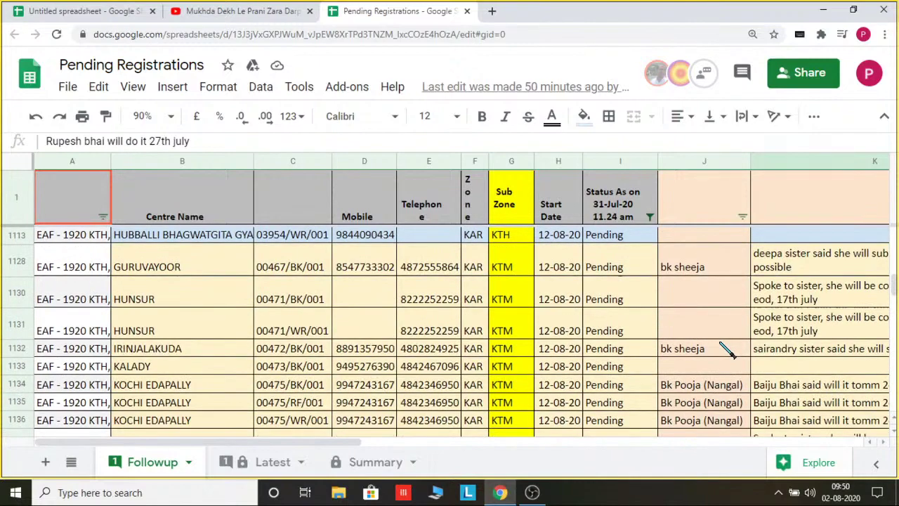
{"action": "scroll", "coordinate": [727, 351], "scroll_direction": "down", "scroll_amount": 3}
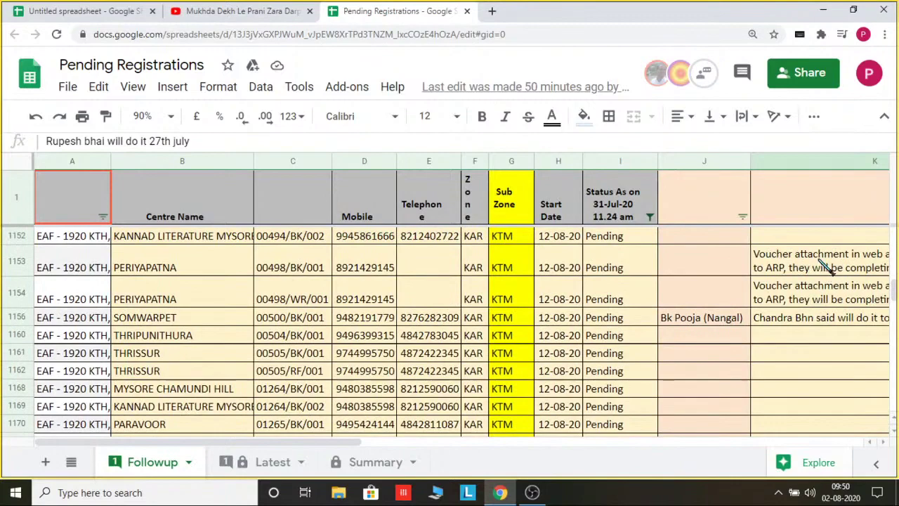
{"action": "scroll", "coordinate": [821, 274], "scroll_direction": "down", "scroll_amount": 3}
{"action": "scroll", "coordinate": [737, 330], "scroll_direction": "down", "scroll_amount": 6}
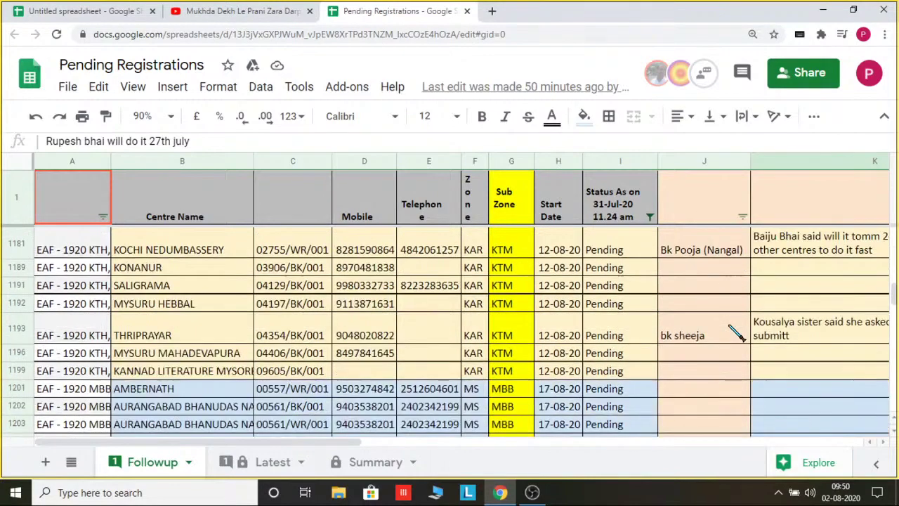
{"action": "scroll", "coordinate": [736, 335], "scroll_direction": "down", "scroll_amount": 2}
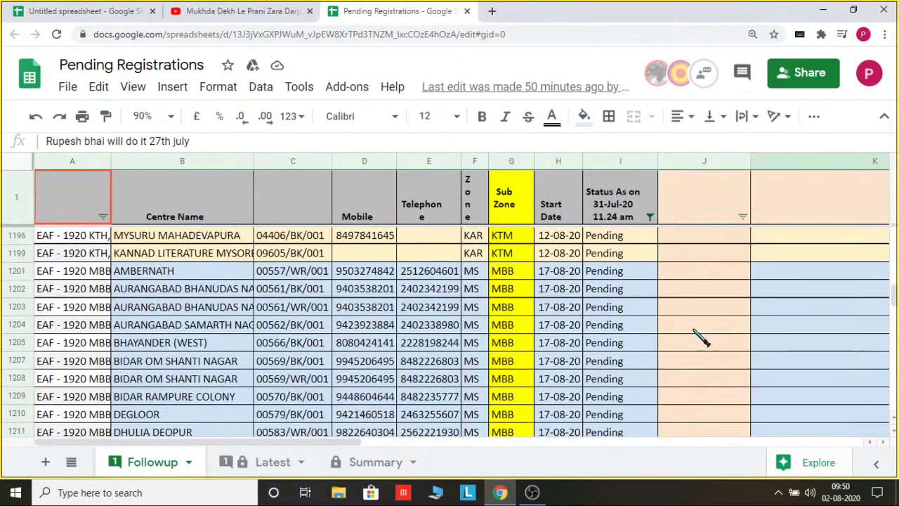
Step: Try to edit the protected centre name and sub zone cells among the MBB rows of the Followup sheet
{"action": "scroll", "coordinate": [727, 290], "scroll_direction": "down", "scroll_amount": 4}
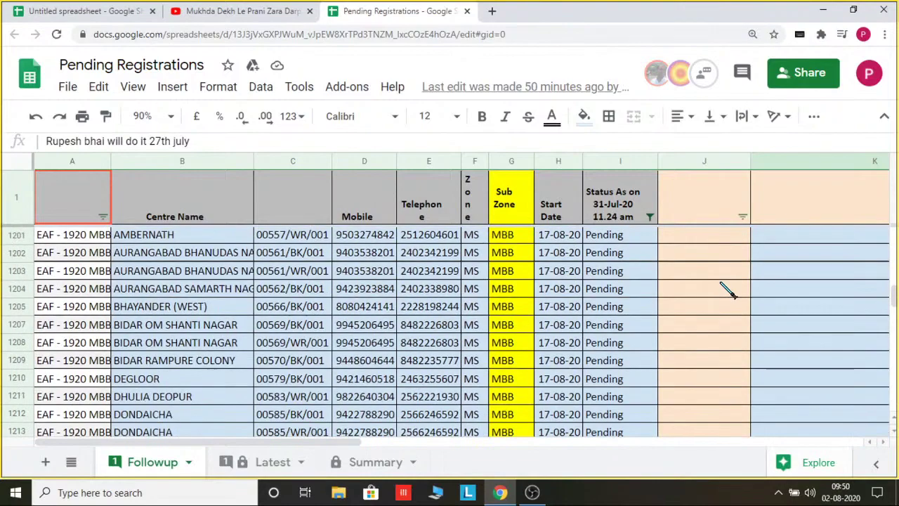
{"action": "scroll", "coordinate": [731, 309], "scroll_direction": "down", "scroll_amount": 10}
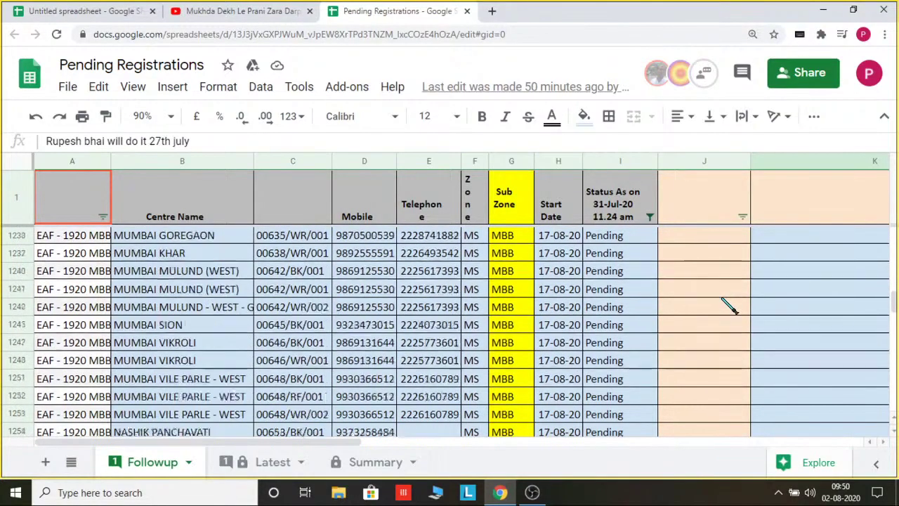
{"action": "scroll", "coordinate": [730, 307], "scroll_direction": "down", "scroll_amount": 6}
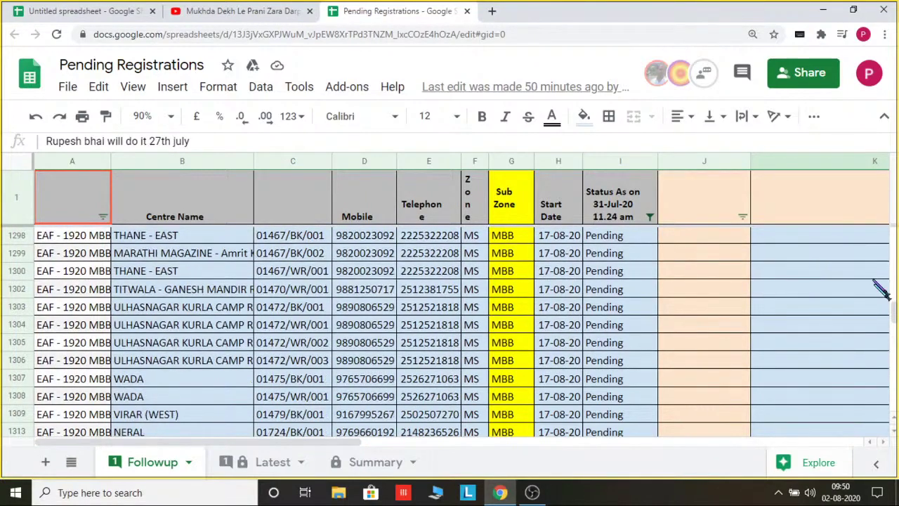
{"action": "scroll", "coordinate": [756, 249], "scroll_direction": "up", "scroll_amount": 10}
{"action": "scroll", "coordinate": [756, 248], "scroll_direction": "up", "scroll_amount": 4}
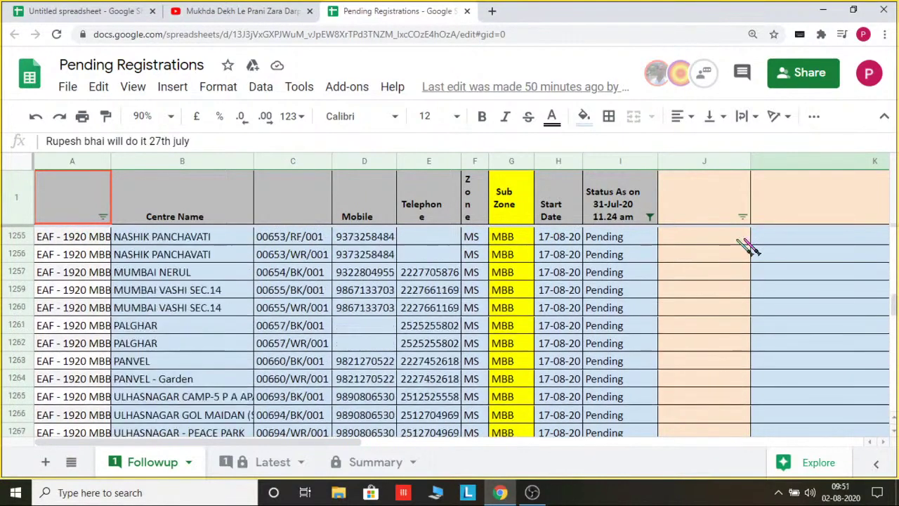
{"action": "double_click", "coordinate": [180, 302]}
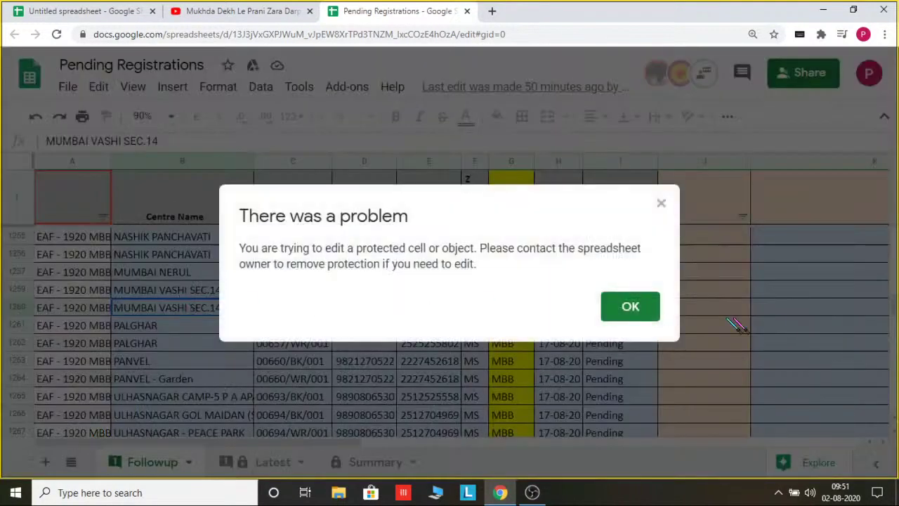
{"action": "left_click", "coordinate": [634, 315]}
{"action": "double_click", "coordinate": [543, 361]}
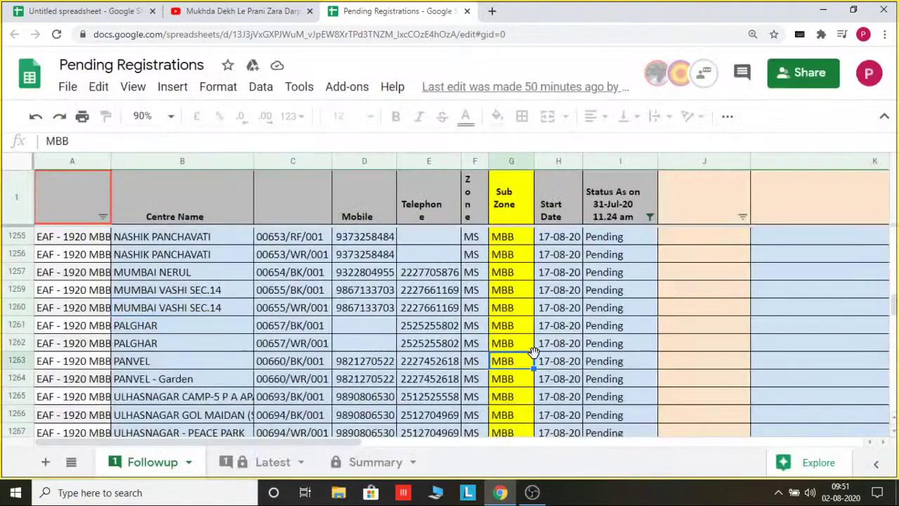
{"action": "left_click", "coordinate": [630, 307]}
Step: Enter the test text "dfgfdgfdgv" in the column J cell of the MUMBAI NERUL row and erase it again
{"action": "left_click", "coordinate": [701, 277]}
{"action": "type", "text": "dfgfdgfdgv"}
{"action": "key", "text": "BackSpace"}
{"action": "key", "text": "BackSpace"}
{"action": "key", "text": "BackSpace"}
{"action": "key", "text": "BackSpace"}
{"action": "key", "text": "BackSpace"}
{"action": "key", "text": "BackSpace"}
{"action": "key", "text": "BackSpace"}
{"action": "key", "text": "BackSpace"}
{"action": "key", "text": "BackSpace"}
{"action": "key", "text": "BackSpace"}
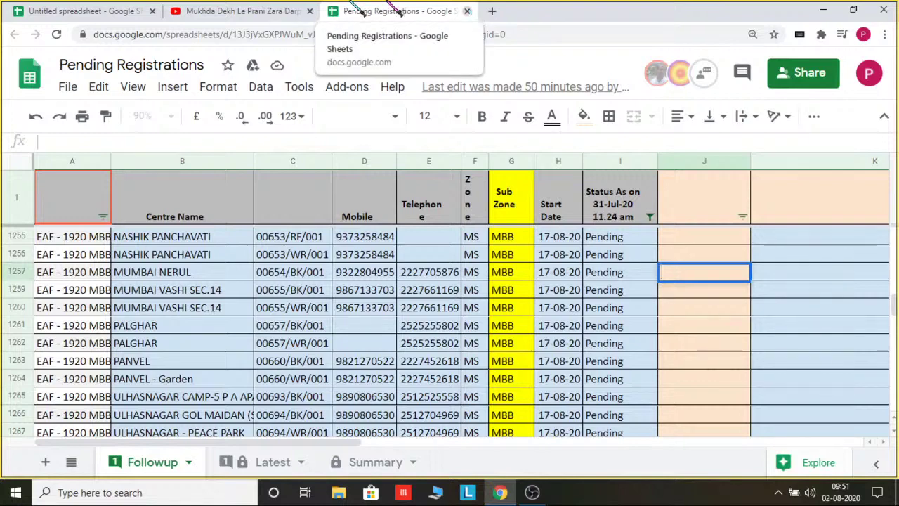
Step: Switch to the Untitled spreadsheet, check the OBS streaming window briefly, and return to show the Sample sheet
{"action": "left_click", "coordinate": [83, 11]}
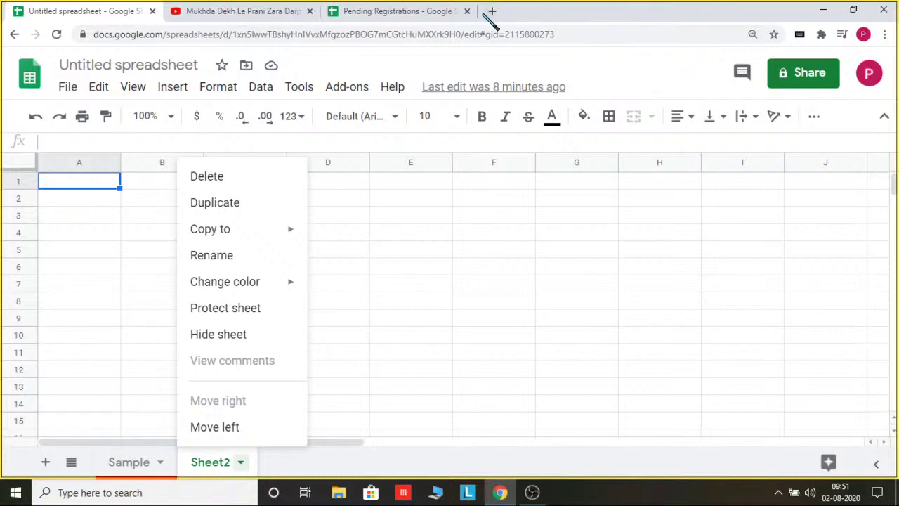
{"action": "left_click", "coordinate": [379, 270]}
{"action": "left_click", "coordinate": [532, 492]}
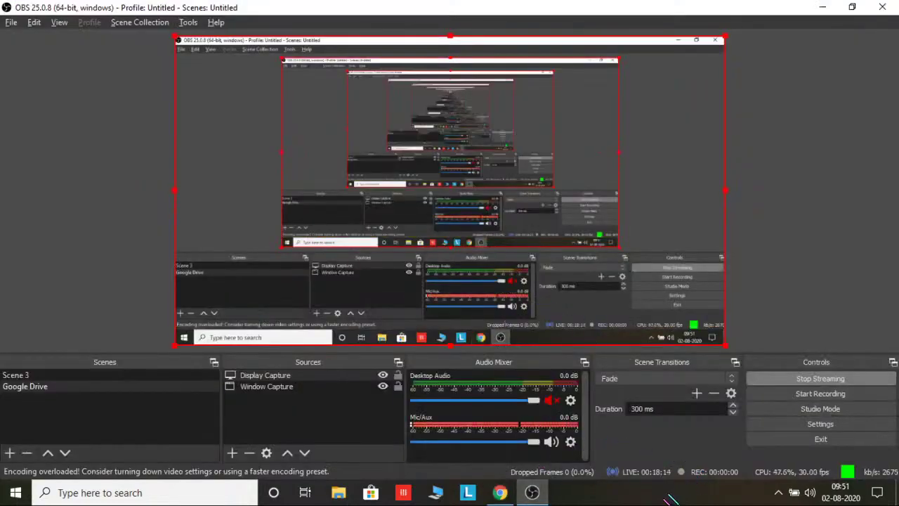
{"action": "key", "text": "alt+Tab"}
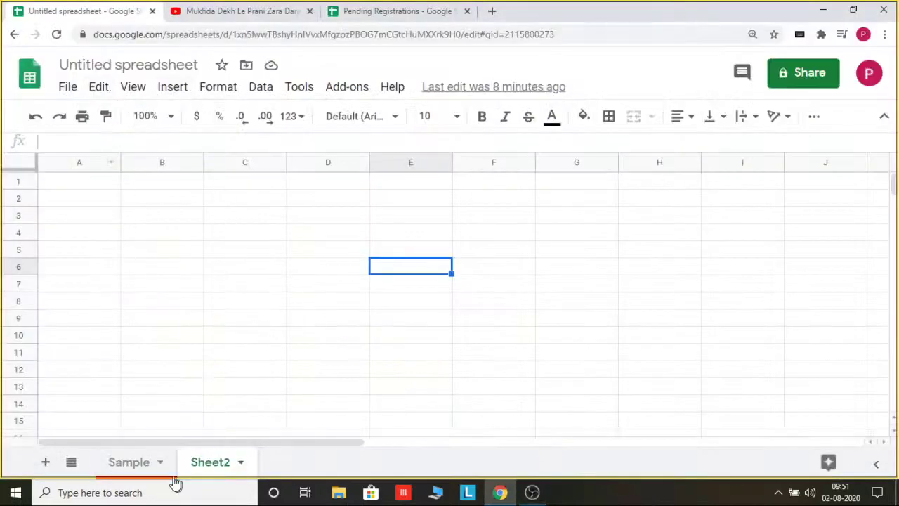
{"action": "left_click", "coordinate": [134, 463]}
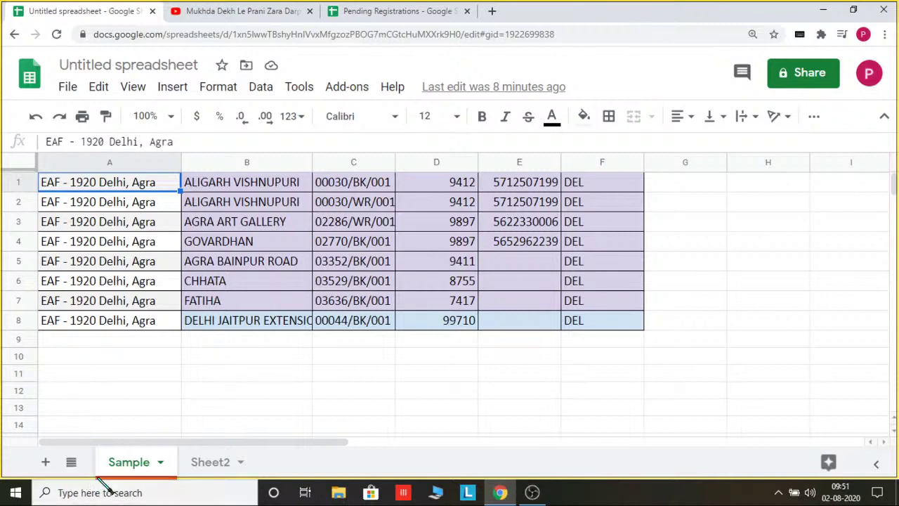
Step: Set the zoom level of the Sample sheet to 125%
{"action": "left_click", "coordinate": [292, 264]}
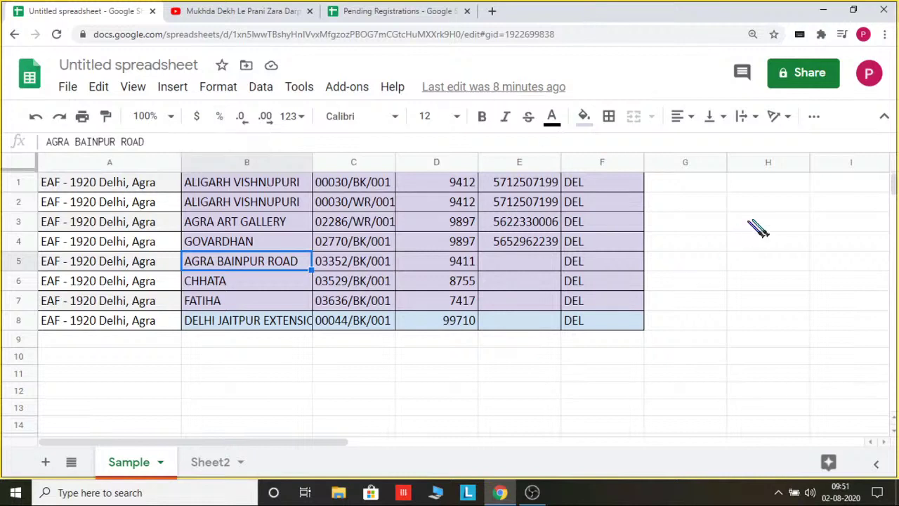
{"action": "left_click", "coordinate": [695, 184]}
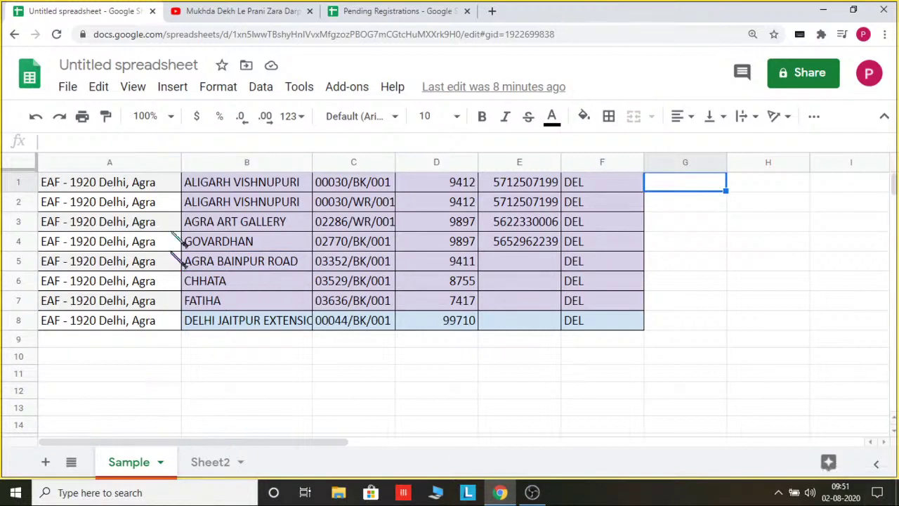
{"action": "left_click", "coordinate": [144, 115]}
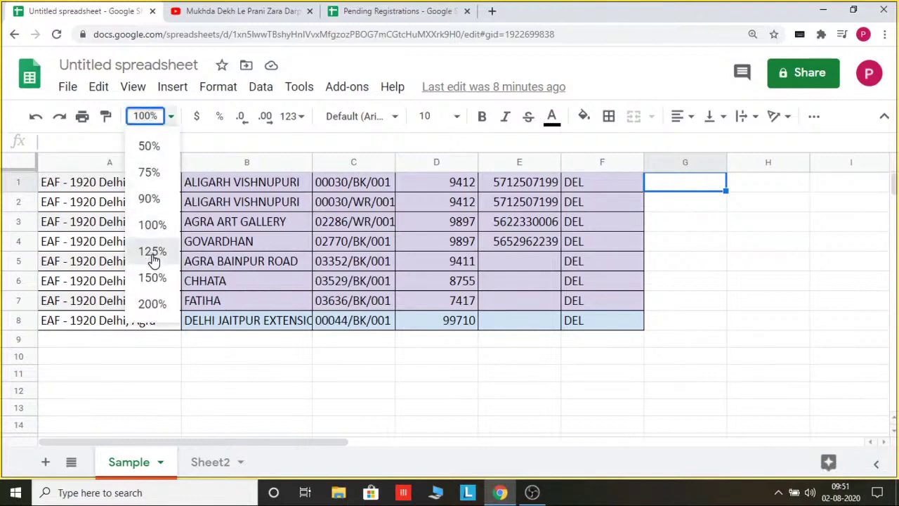
{"action": "left_click", "coordinate": [152, 251]}
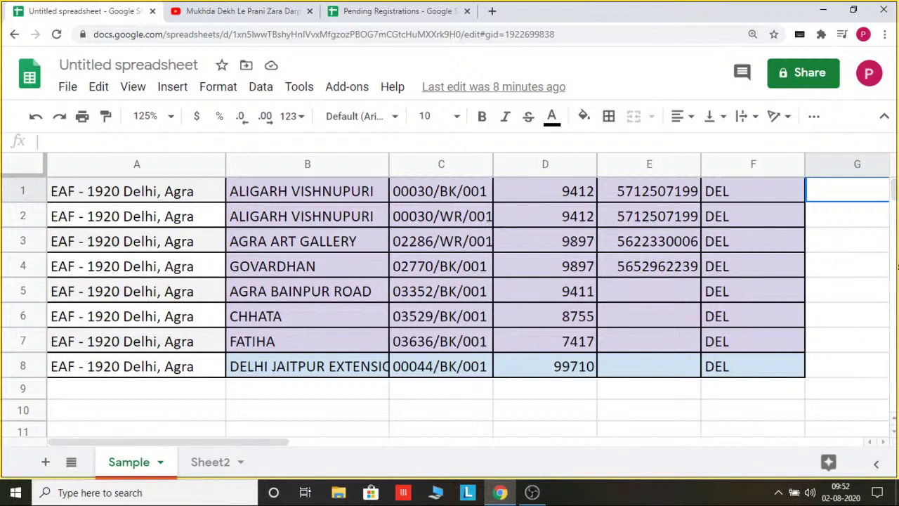
Step: Enter 100 as a percentage in cell G1, beside the centre table
{"action": "left_click_drag", "start_coordinate": [144, 443], "coordinate": [184, 454]}
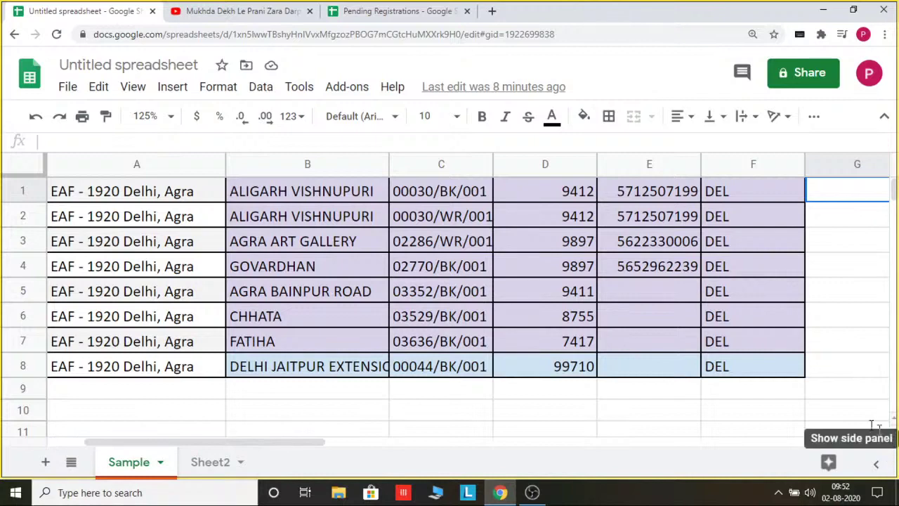
{"action": "left_click", "coordinate": [803, 221]}
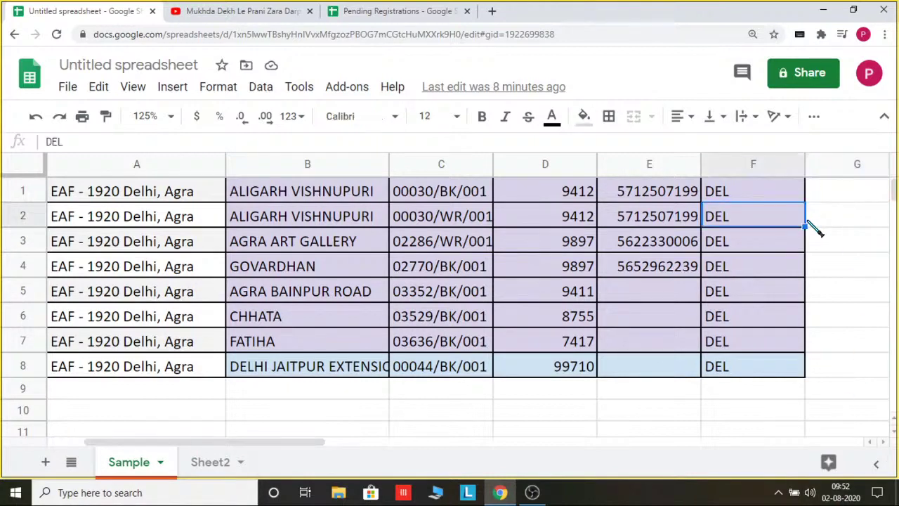
{"action": "key", "text": "Right"}
{"action": "key", "text": "Right"}
{"action": "key", "text": "Right"}
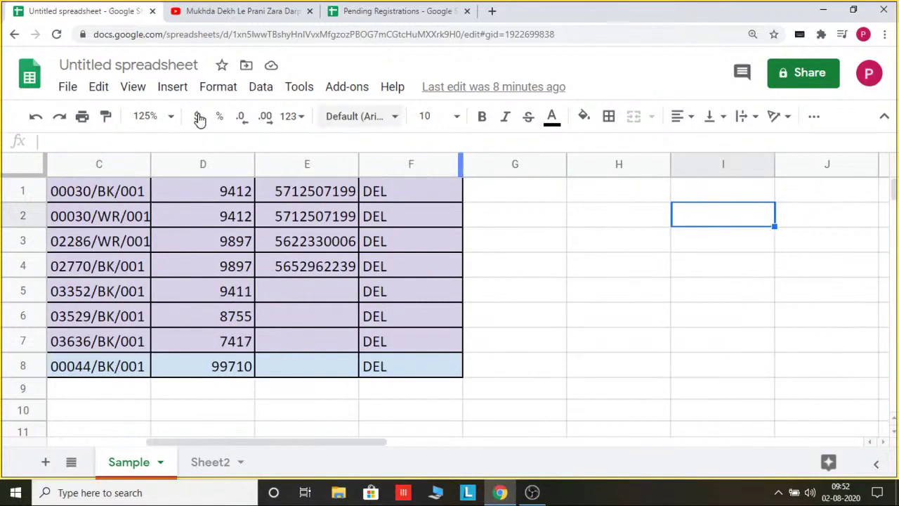
{"action": "left_click", "coordinate": [527, 191]}
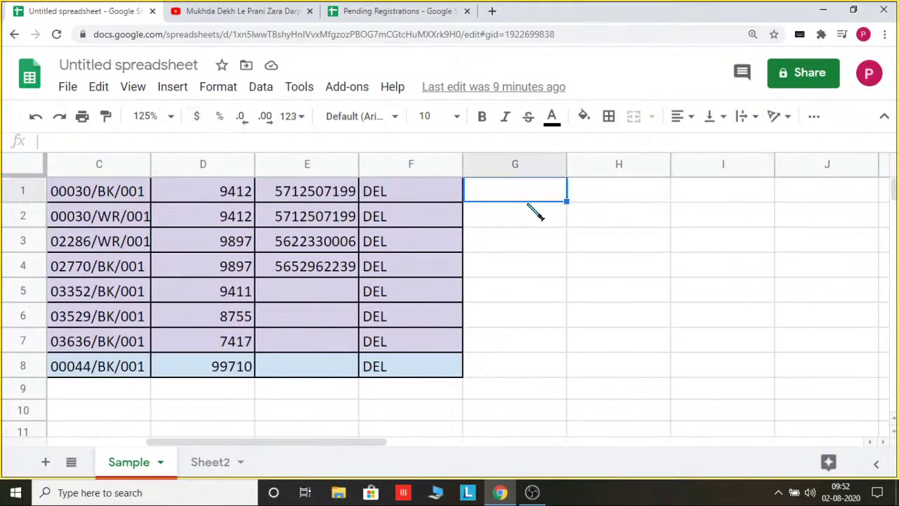
{"action": "type", "text": "100"}
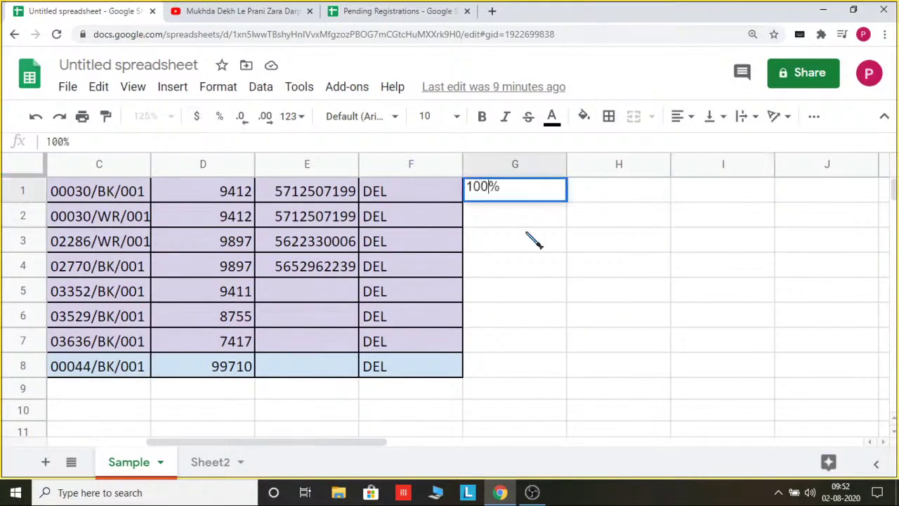
{"action": "left_click", "coordinate": [526, 236]}
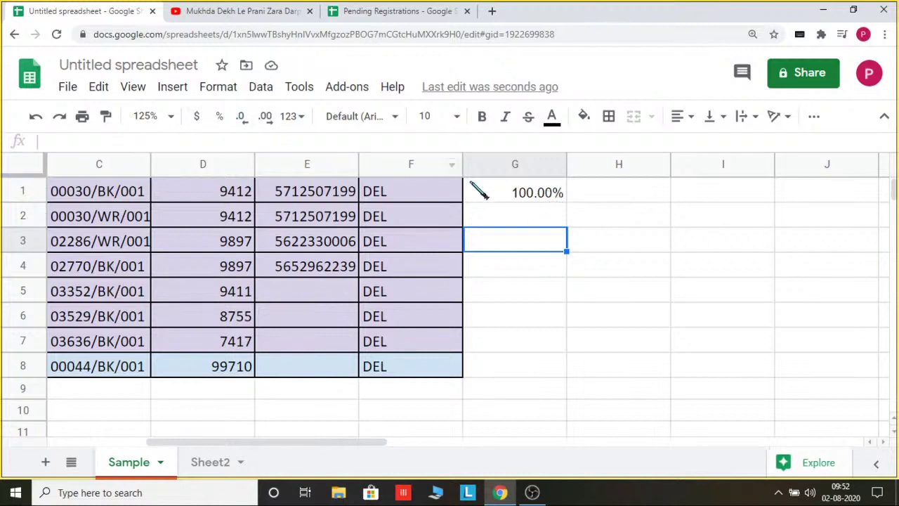
Step: Reduce the percentage in cell G1 to zero decimal places
{"action": "left_click", "coordinate": [494, 194]}
{"action": "left_click", "coordinate": [245, 116]}
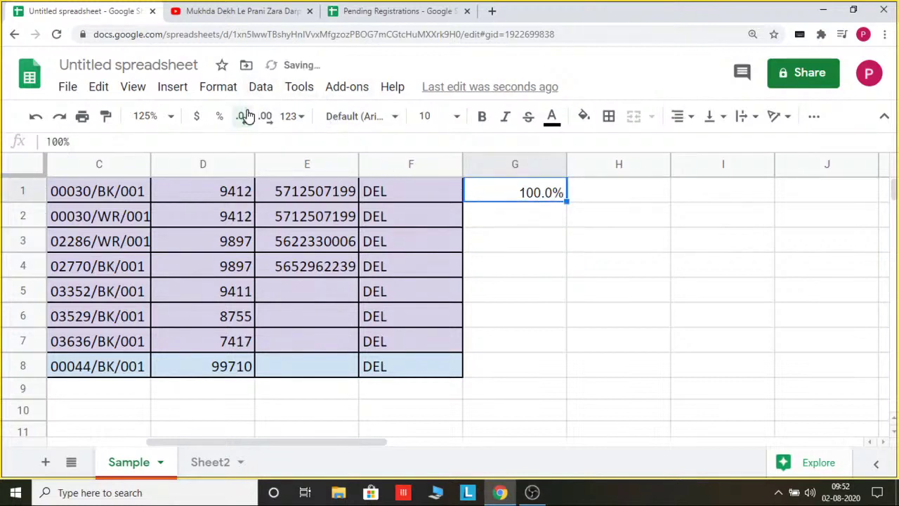
{"action": "left_click", "coordinate": [245, 117]}
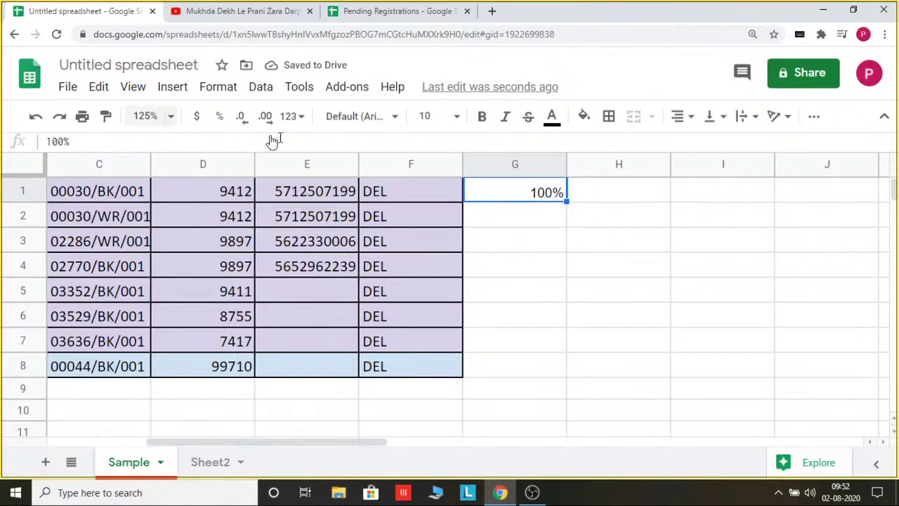
Step: Format cells H1 to H8 as percentages and enter 45%, 60% and 69% in H1 to H3
{"action": "left_click_drag", "start_coordinate": [616, 195], "coordinate": [624, 365]}
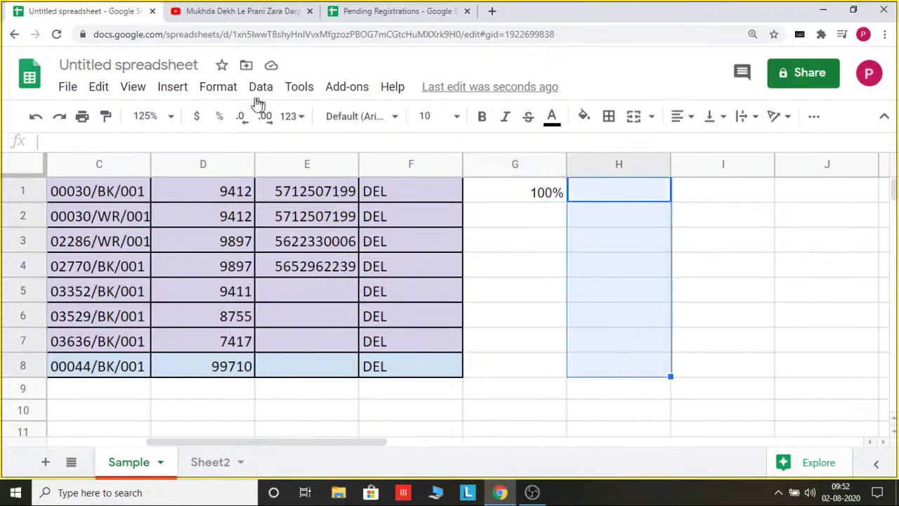
{"action": "left_click", "coordinate": [220, 116]}
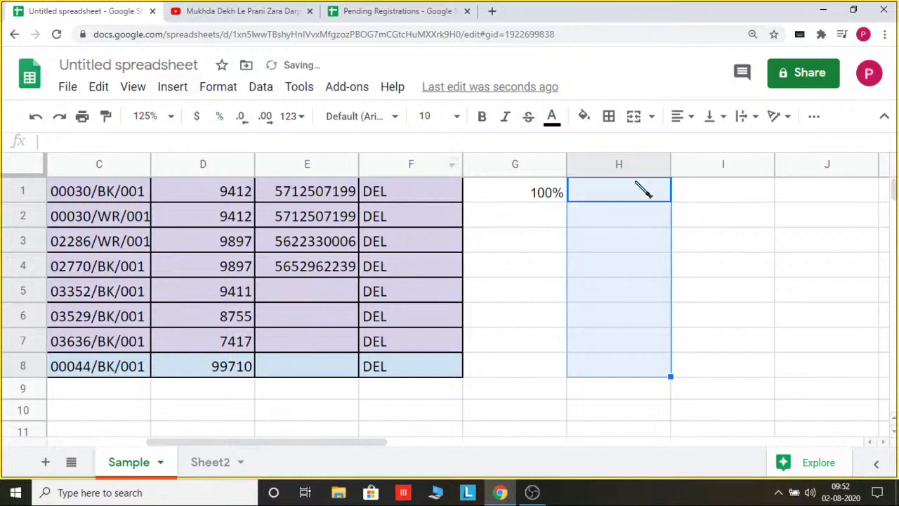
{"action": "type", "text": "45"}
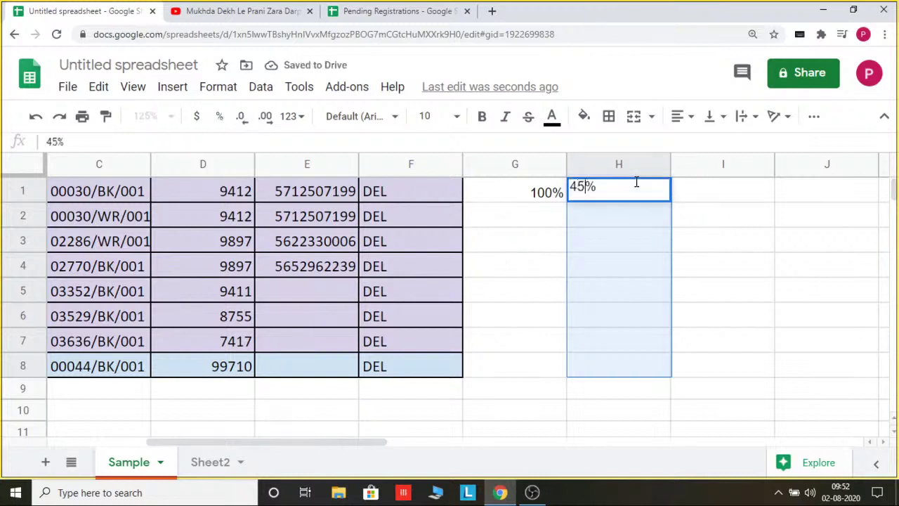
{"action": "key", "text": "Return"}
{"action": "type", "text": "60"}
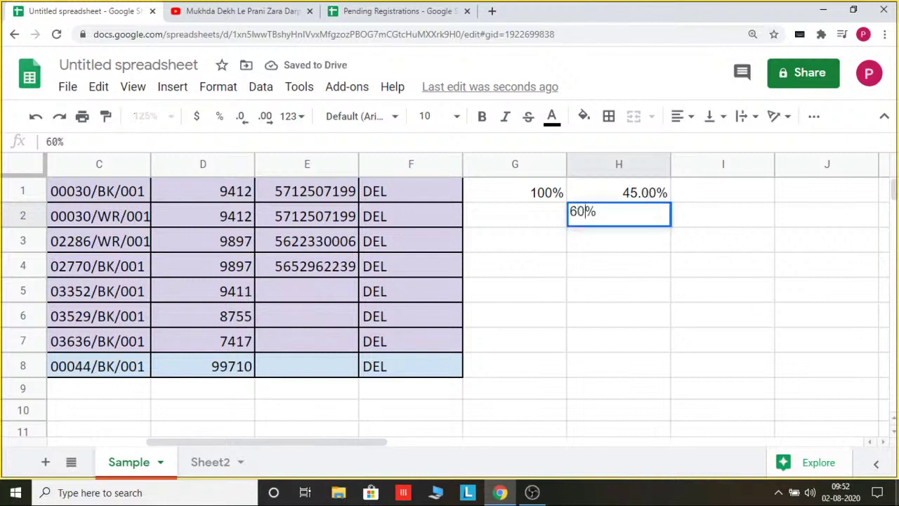
{"action": "key", "text": "Return"}
{"action": "type", "text": "69"}
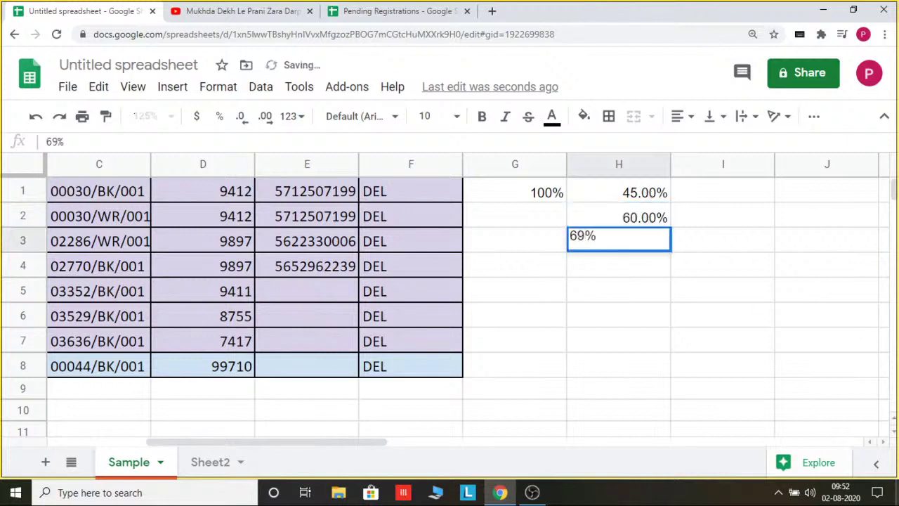
{"action": "key", "text": "Return"}
Step: Reduce the percentages in cells H1 to H3 to zero decimal places
{"action": "left_click_drag", "start_coordinate": [653, 204], "coordinate": [642, 243]}
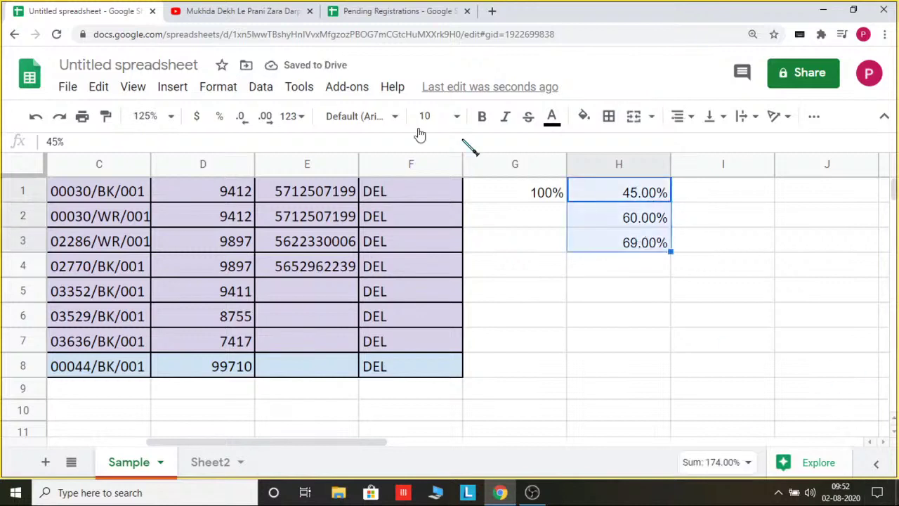
{"action": "left_click", "coordinate": [250, 121]}
{"action": "left_click", "coordinate": [250, 121]}
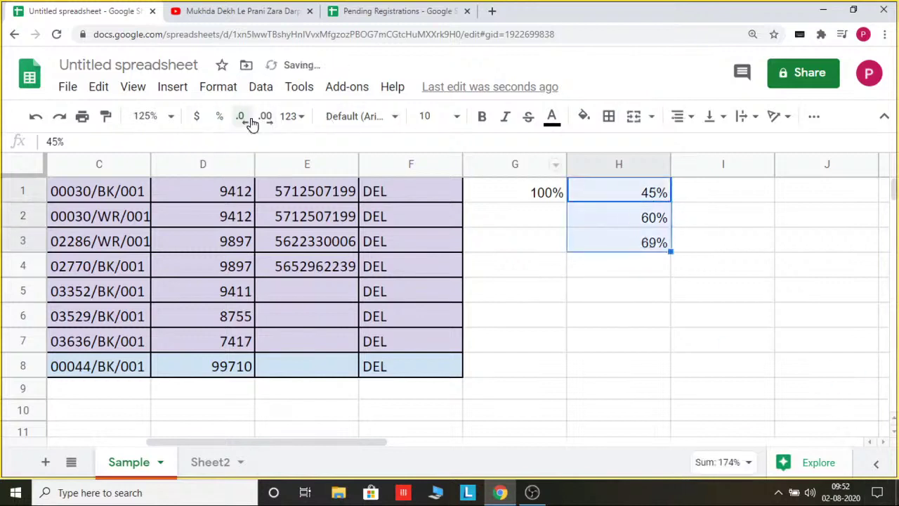
Step: Enter the plain number 56 in cell G2 and apply the percent format to it
{"action": "left_click", "coordinate": [533, 204]}
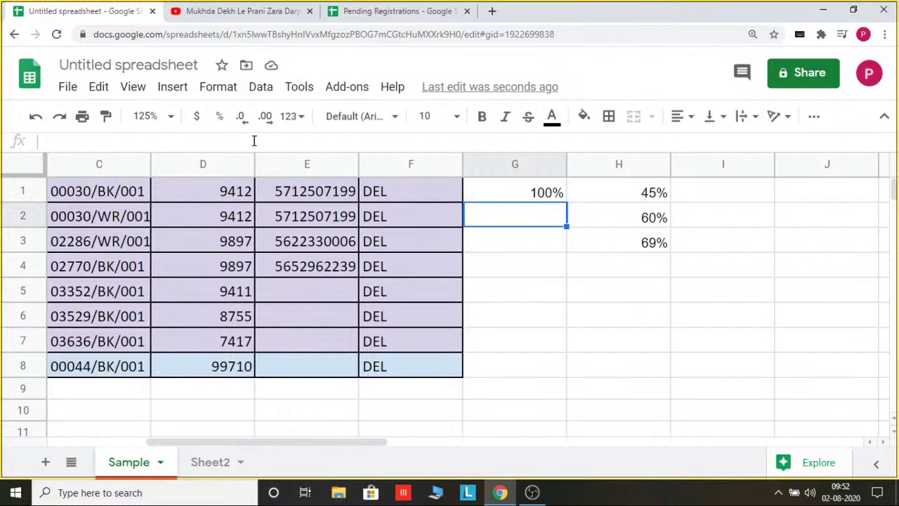
{"action": "type", "text": "56"}
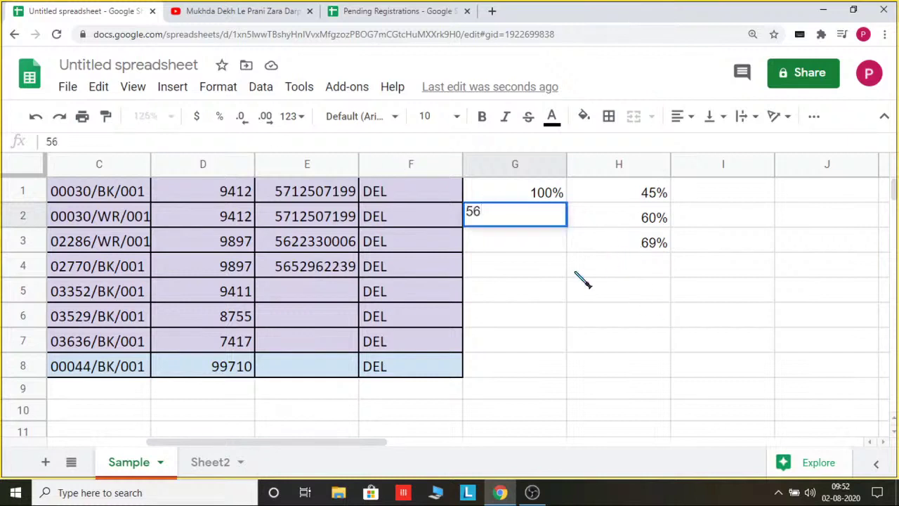
{"action": "key", "text": "Return"}
{"action": "left_click", "coordinate": [555, 219]}
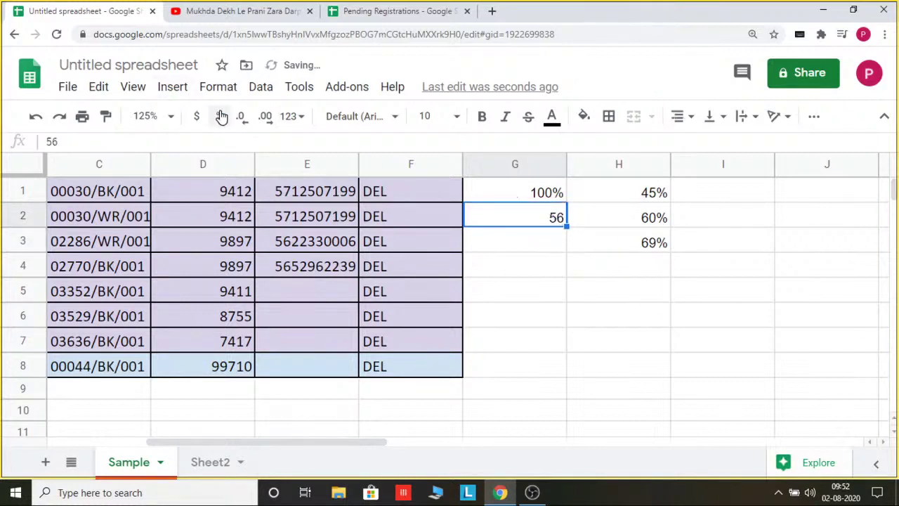
{"action": "left_click", "coordinate": [222, 116]}
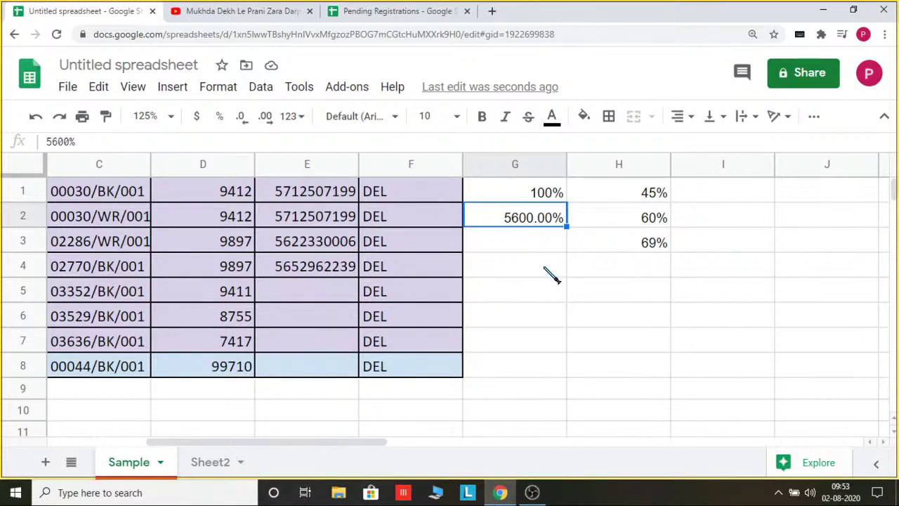
{"action": "left_click", "coordinate": [527, 344]}
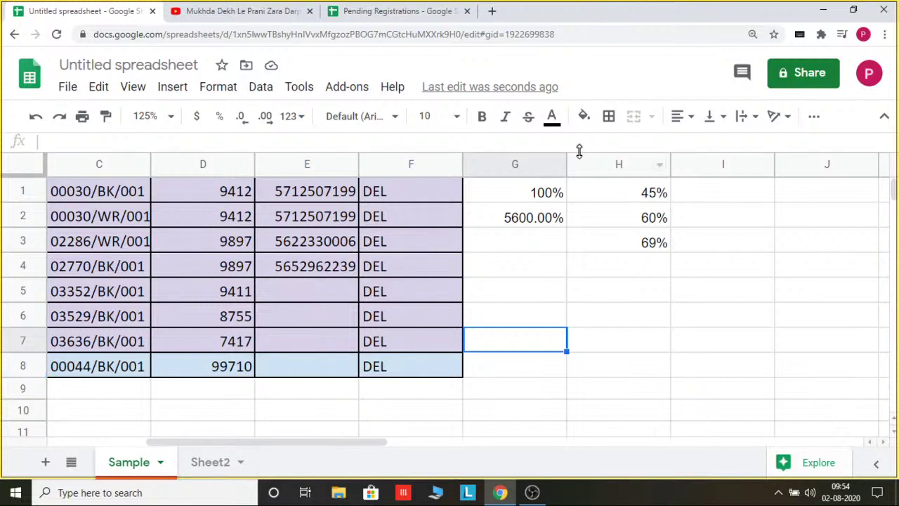
Step: Clear the percentage values from cells G1 to H4
{"action": "left_click_drag", "start_coordinate": [551, 201], "coordinate": [663, 267]}
{"action": "key", "text": "Delete"}
{"action": "left_click", "coordinate": [525, 215]}
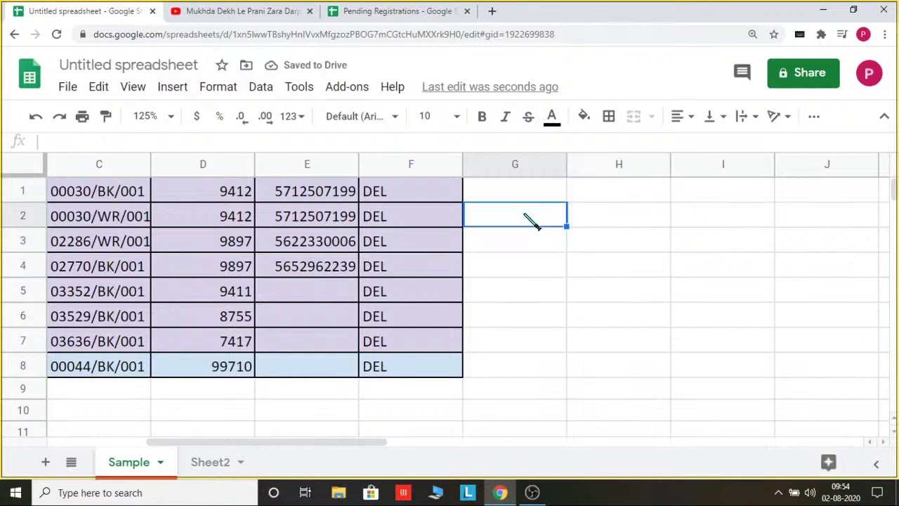
Step: Enter 8% in cell G1 and apply the percent format to cells G1 to H8
{"action": "left_click", "coordinate": [523, 198]}
{"action": "type", "text": "8%"}
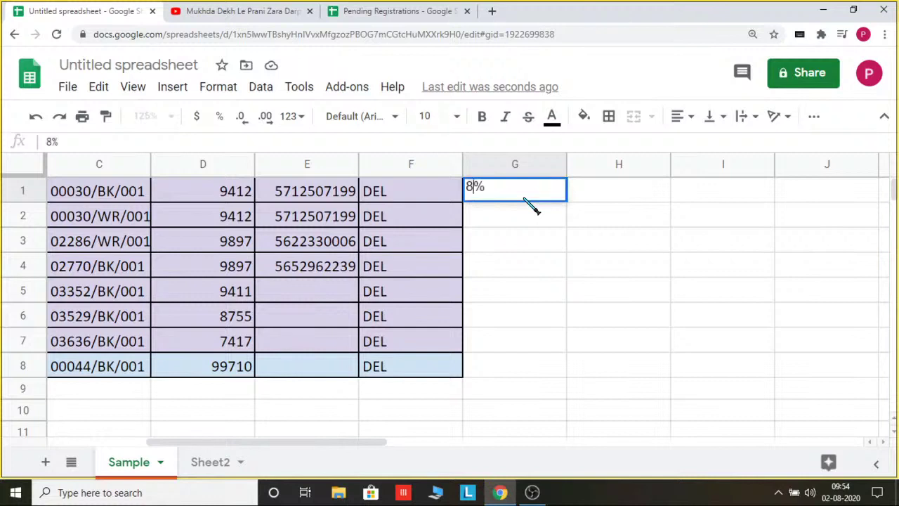
{"action": "left_click", "coordinate": [618, 343]}
{"action": "left_click_drag", "start_coordinate": [505, 188], "coordinate": [663, 372]}
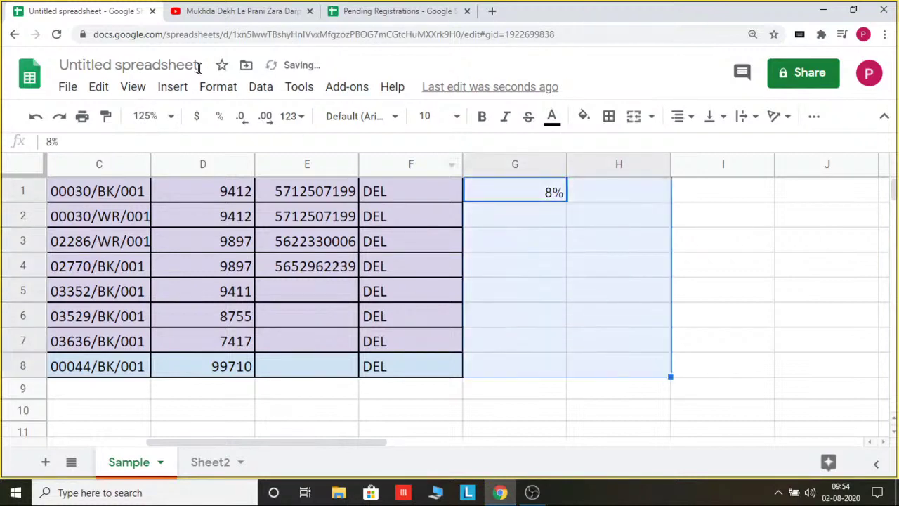
{"action": "left_click", "coordinate": [219, 115]}
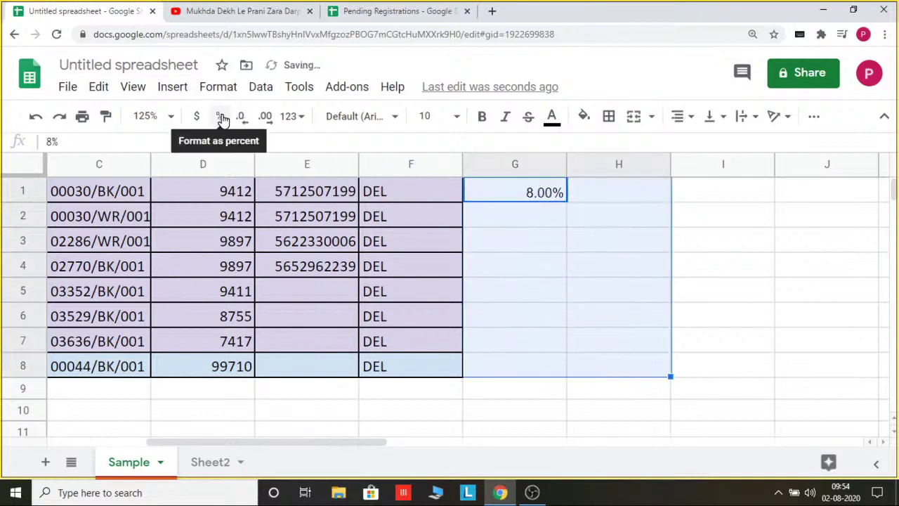
{"action": "left_click", "coordinate": [554, 223]}
{"action": "type", "text": "8"}
{"action": "key", "text": "BackSpace"}
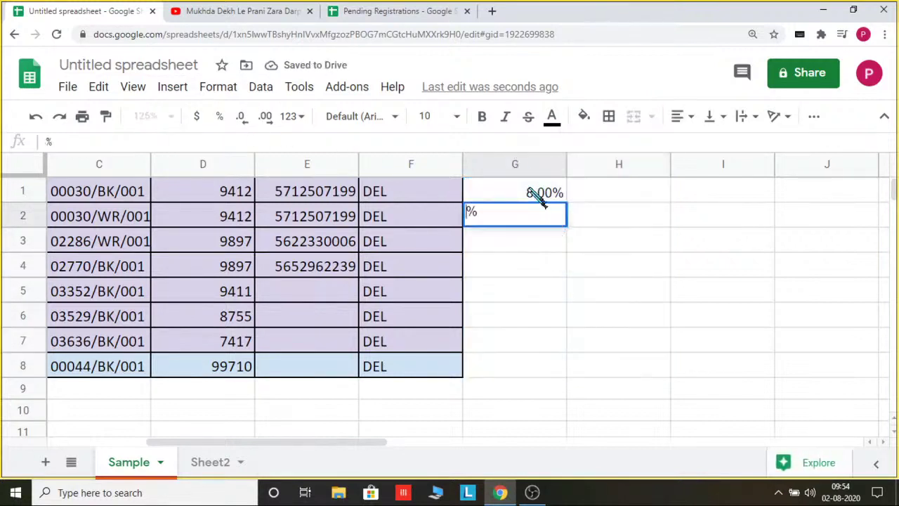
Step: Delete columns G and H from the Sample sheet
{"action": "left_click_drag", "start_coordinate": [521, 165], "coordinate": [618, 169]}
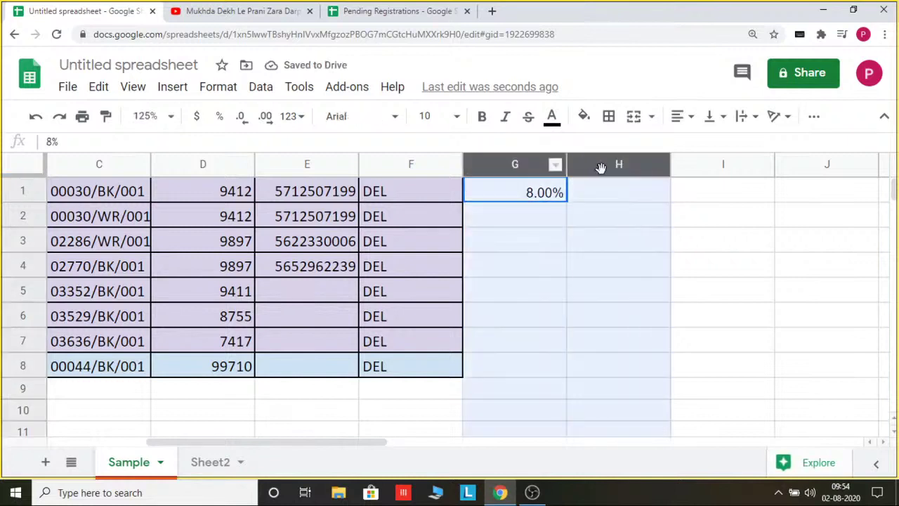
{"action": "right_click", "coordinate": [624, 205]}
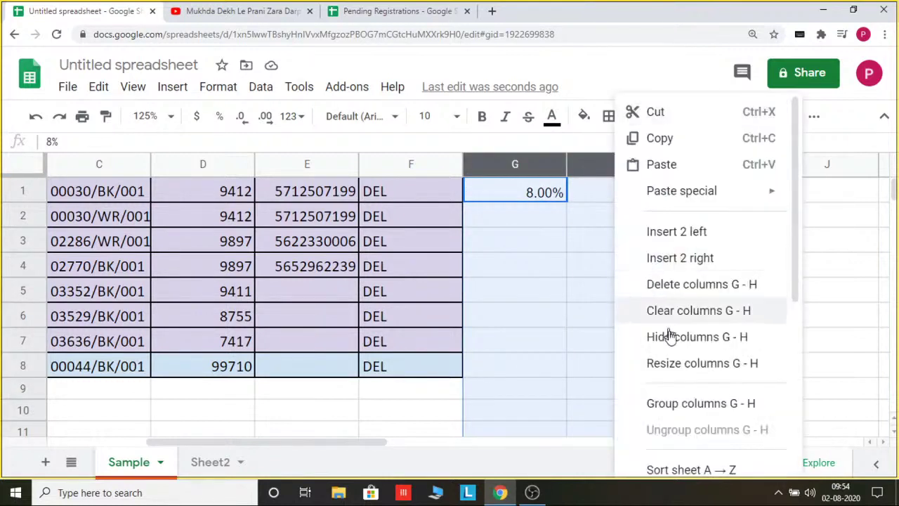
{"action": "left_click", "coordinate": [690, 288]}
Step: Enter the plain number 80 in each of cells G1 to G4
{"action": "left_click", "coordinate": [521, 215]}
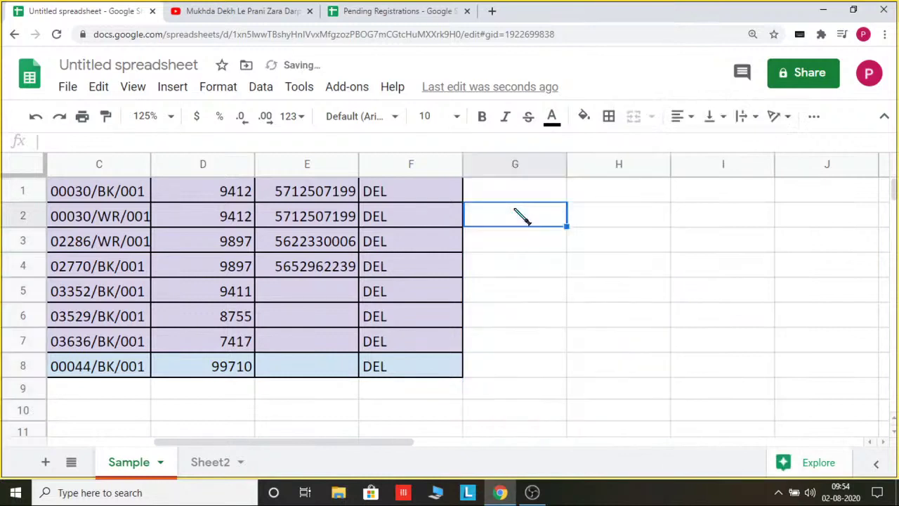
{"action": "type", "text": "4"}
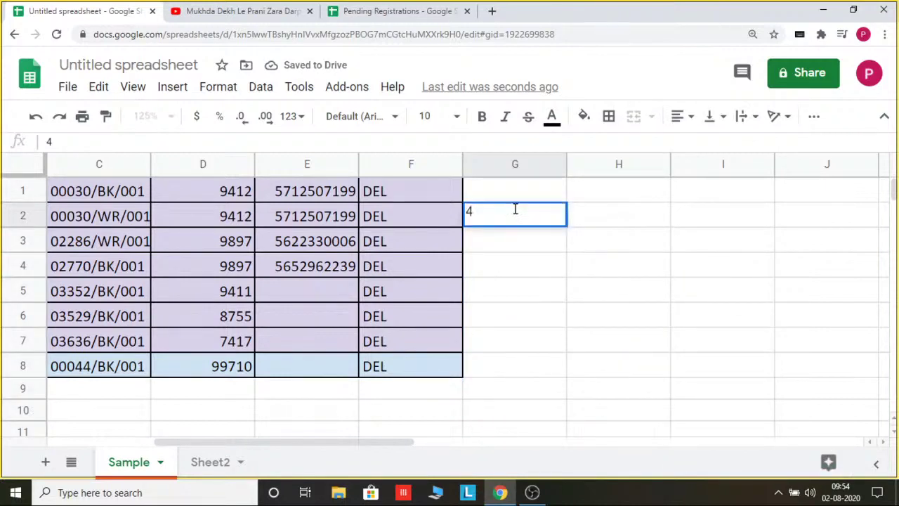
{"action": "key", "text": "BackSpace"}
{"action": "type", "text": "80"}
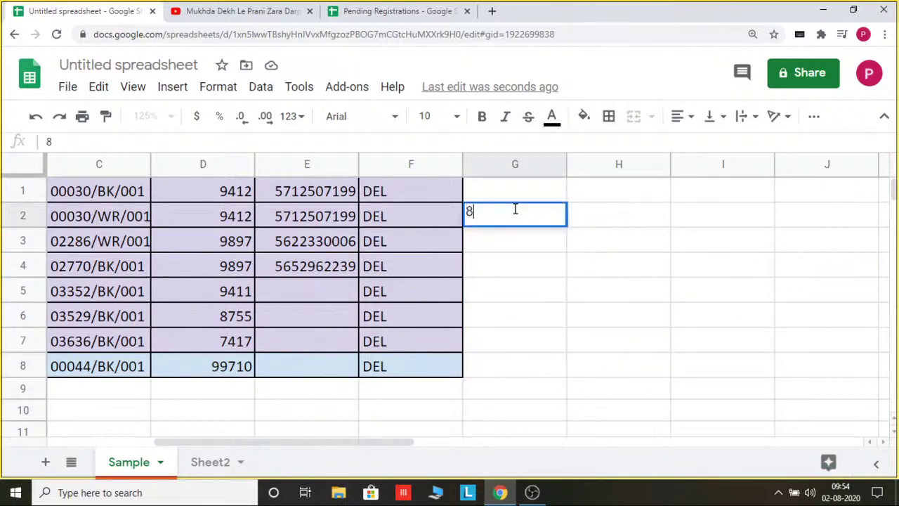
{"action": "left_click", "coordinate": [524, 180]}
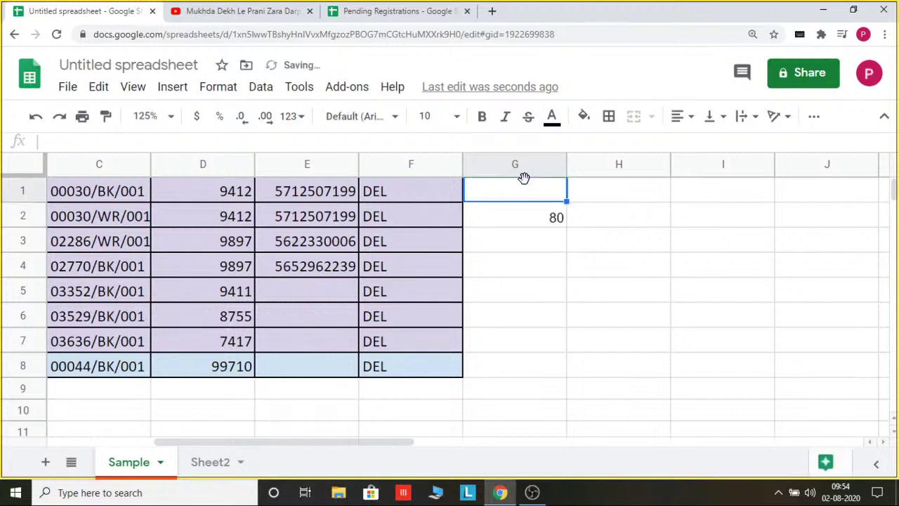
{"action": "type", "text": "80"}
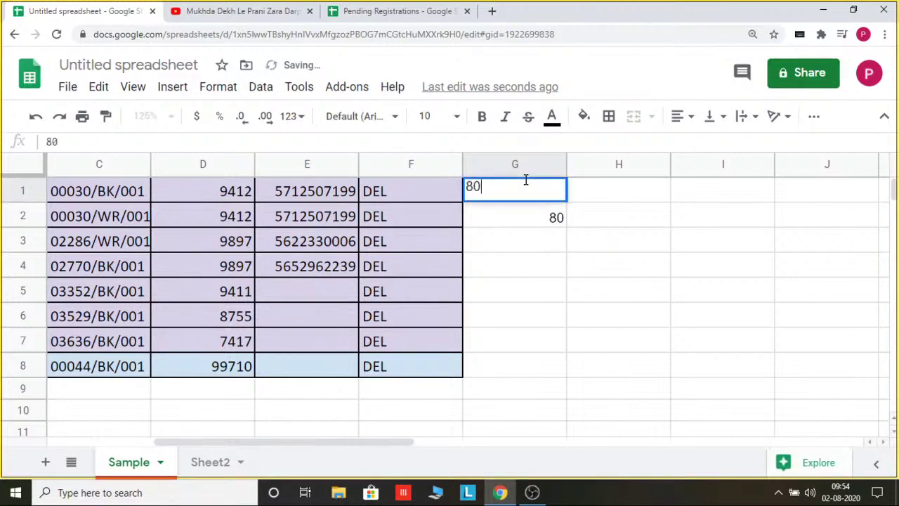
{"action": "left_click", "coordinate": [539, 246]}
{"action": "type", "text": "80"}
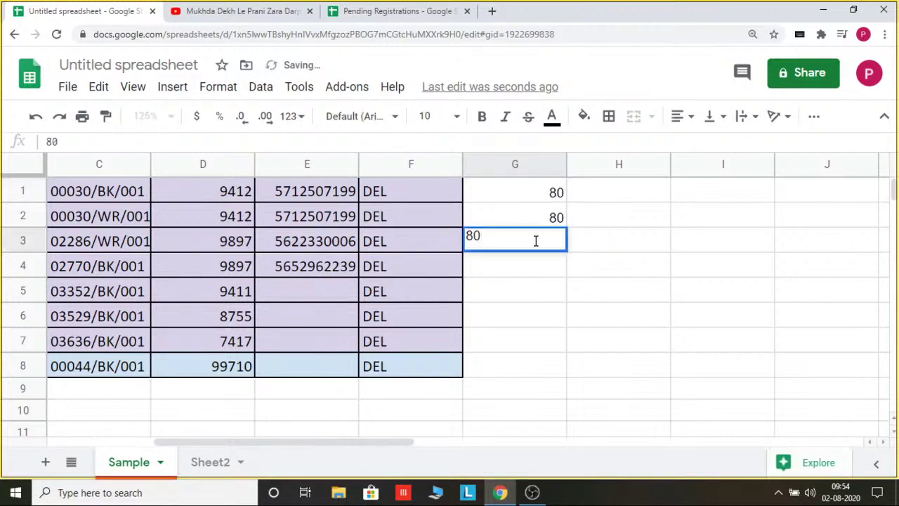
{"action": "key", "text": "Tab"}
{"action": "key", "text": "Down"}
{"action": "key", "text": "Left"}
{"action": "type", "text": "80"}
{"action": "key", "text": "Return"}
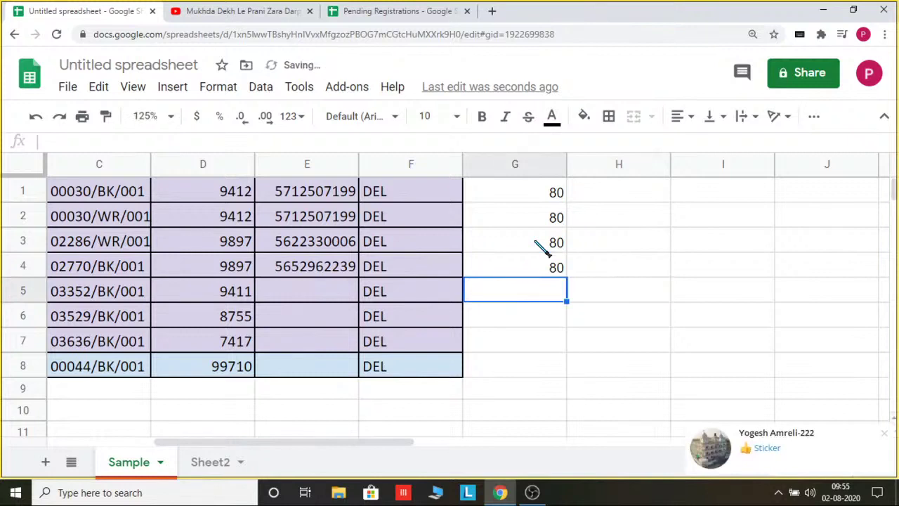
Step: Dismiss the chat notification and access the messaging app's options among the hidden system tray icons
{"action": "left_click", "coordinate": [883, 433]}
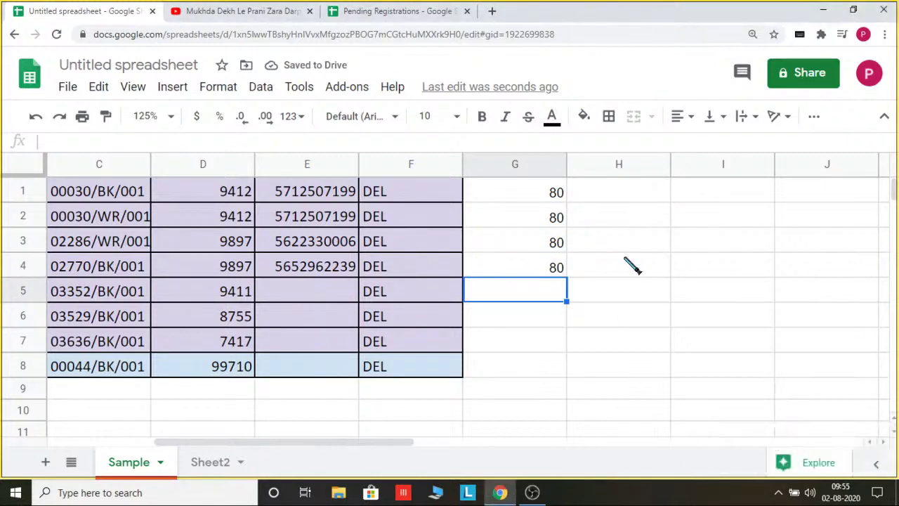
{"action": "left_click", "coordinate": [778, 492]}
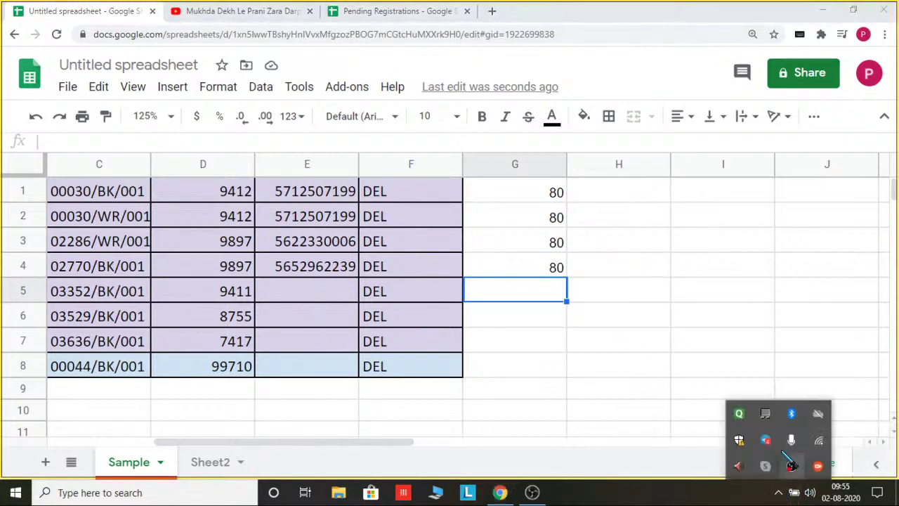
{"action": "left_click", "coordinate": [764, 441]}
{"action": "left_click", "coordinate": [762, 442]}
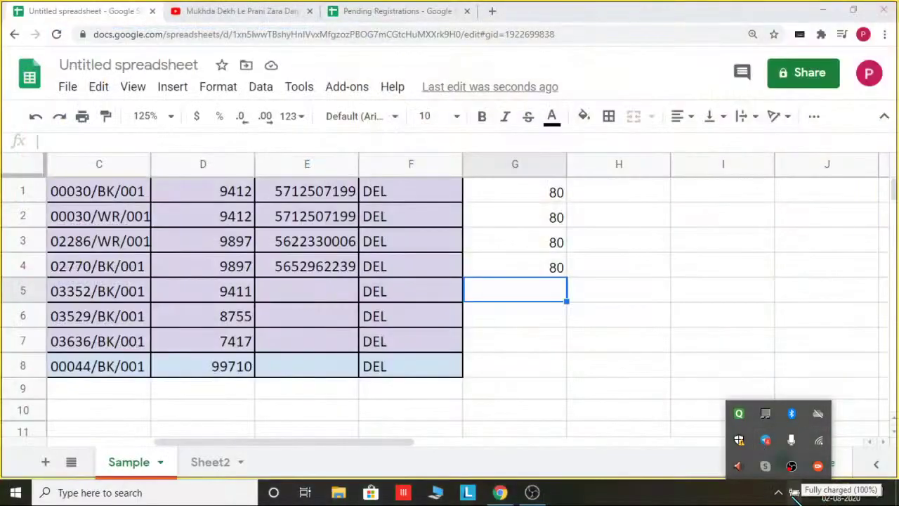
{"action": "left_click", "coordinate": [778, 492]}
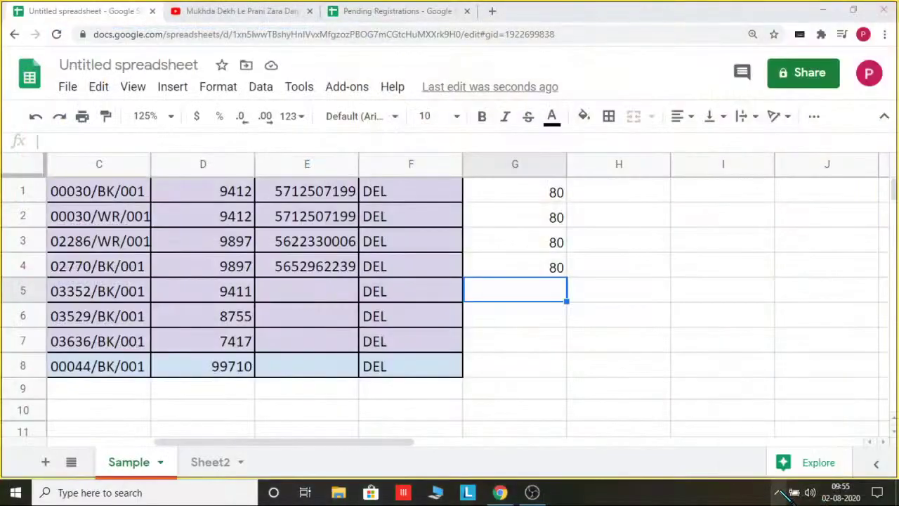
{"action": "left_click", "coordinate": [778, 492]}
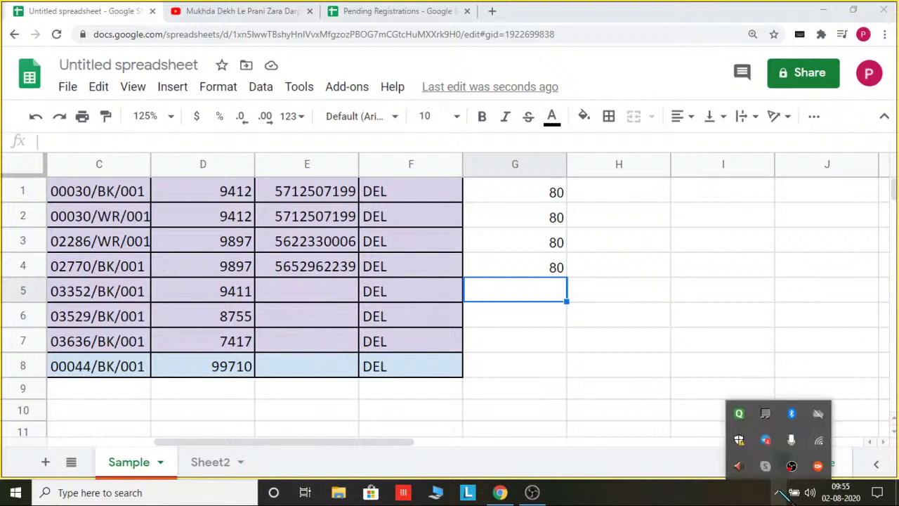
{"action": "right_click", "coordinate": [764, 439]}
{"action": "left_click", "coordinate": [787, 403]}
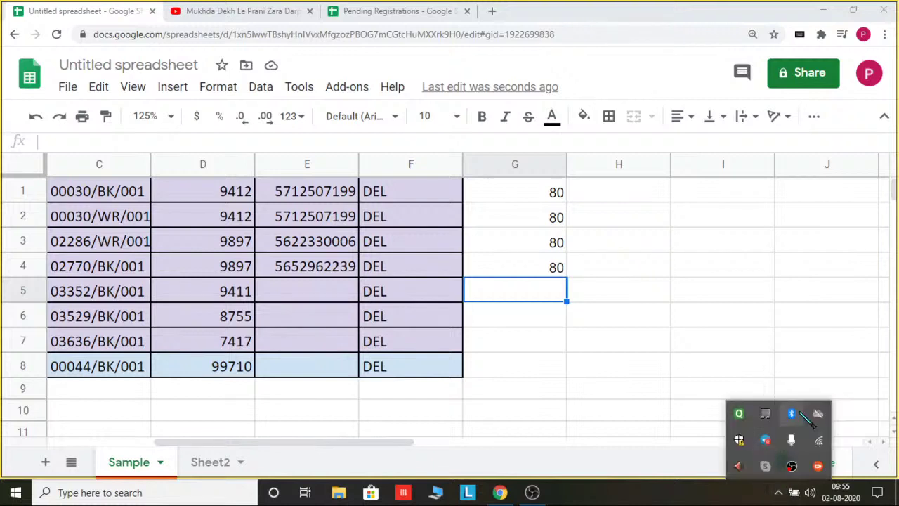
Step: Enter 80 in cell G5, directly below the other 80 values
{"action": "left_click", "coordinate": [558, 309]}
{"action": "key", "text": "Up"}
{"action": "type", "text": "80"}
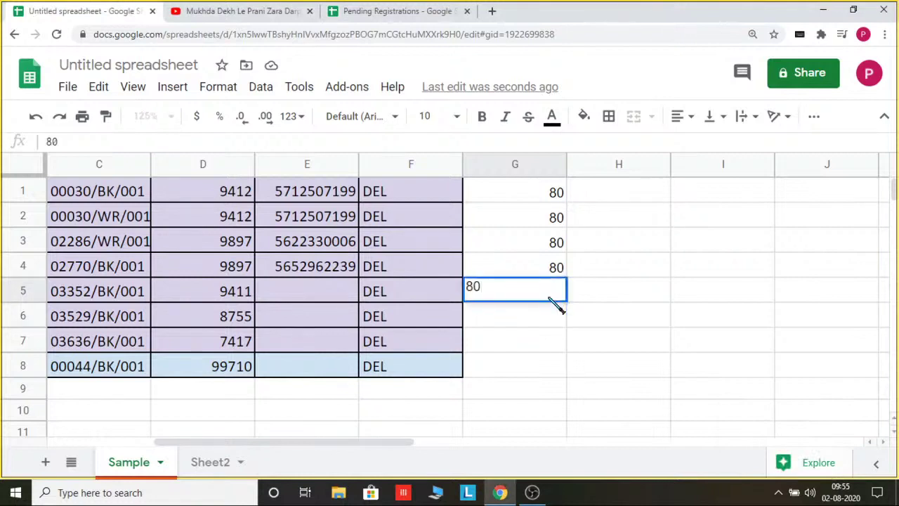
{"action": "key", "text": "Return"}
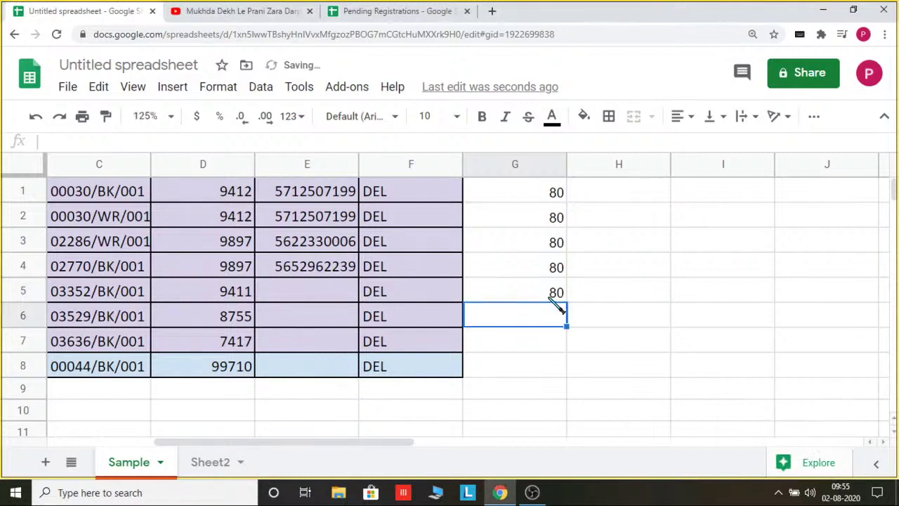
Step: Enter 30, 40, 70, 15 and 60 in cells H1 to H5
{"action": "left_click", "coordinate": [618, 199]}
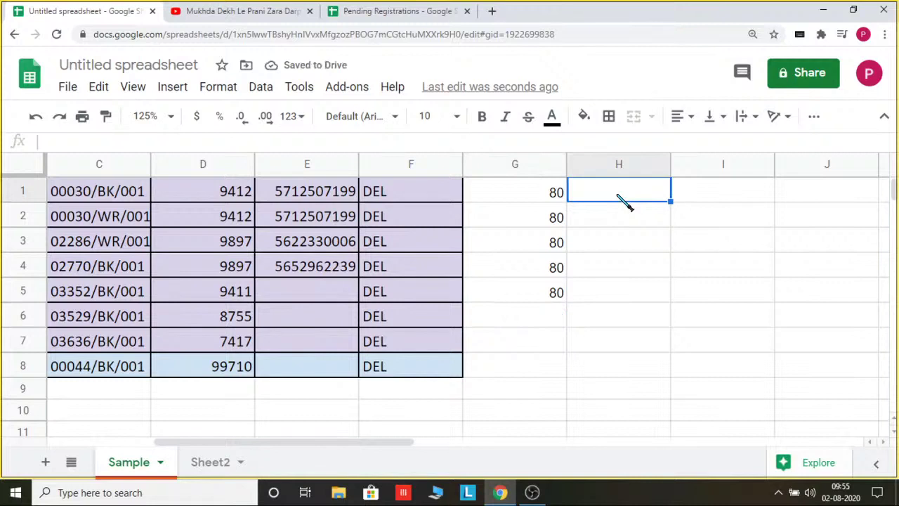
{"action": "type", "text": "30"}
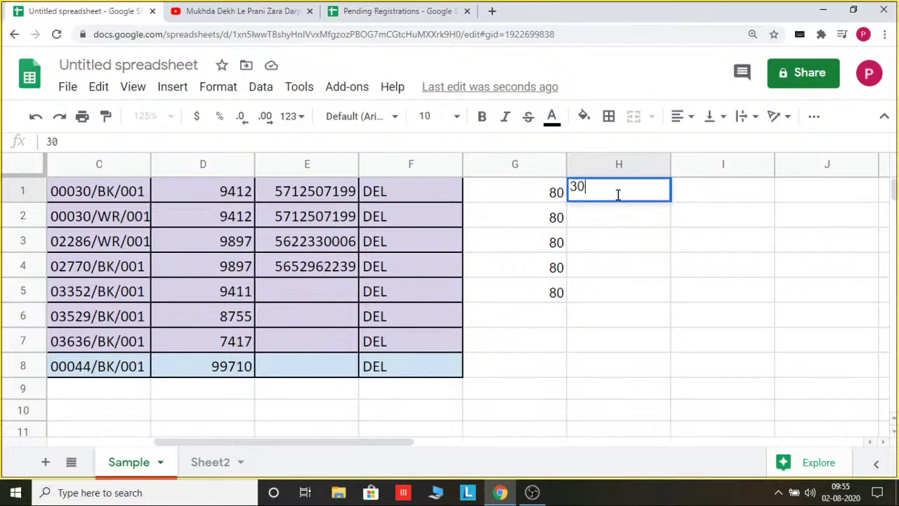
{"action": "key", "text": "Return"}
{"action": "type", "text": "40"}
{"action": "key", "text": "Return"}
{"action": "type", "text": "70"}
{"action": "key", "text": "Return"}
{"action": "type", "text": "15"}
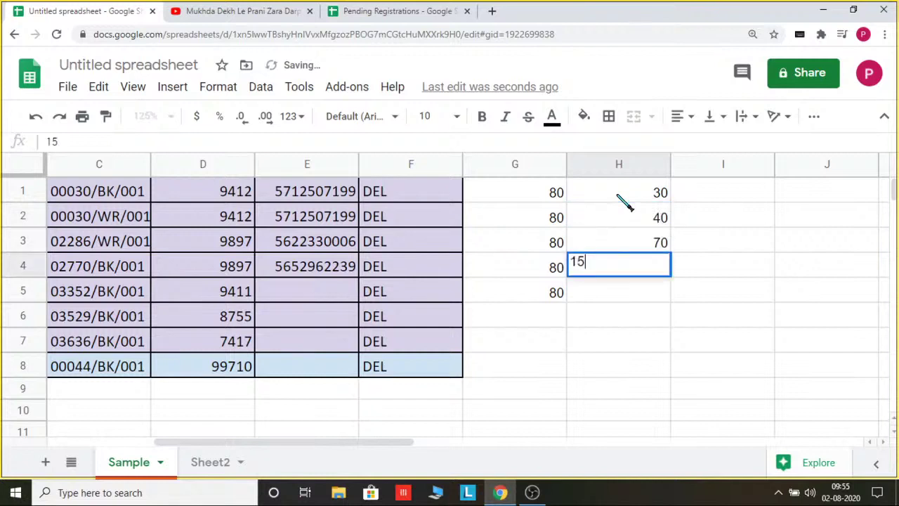
{"action": "key", "text": "Return"}
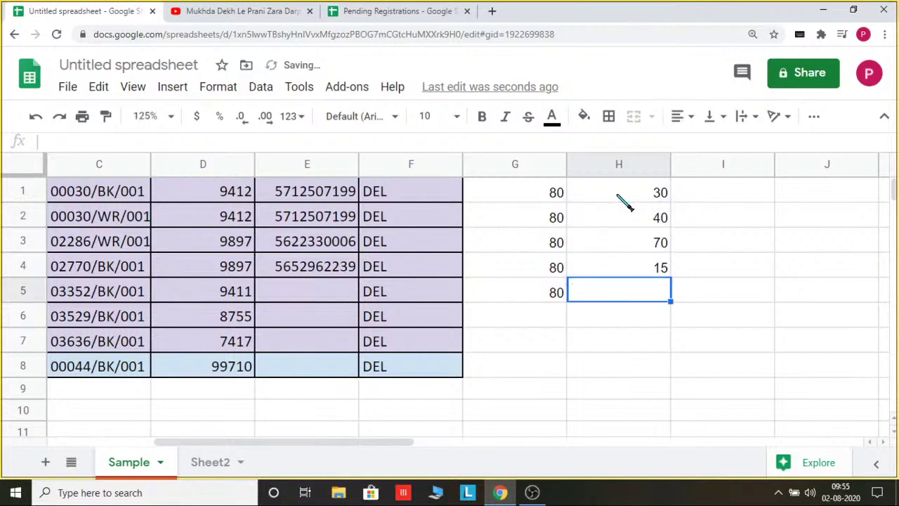
{"action": "type", "text": "60"}
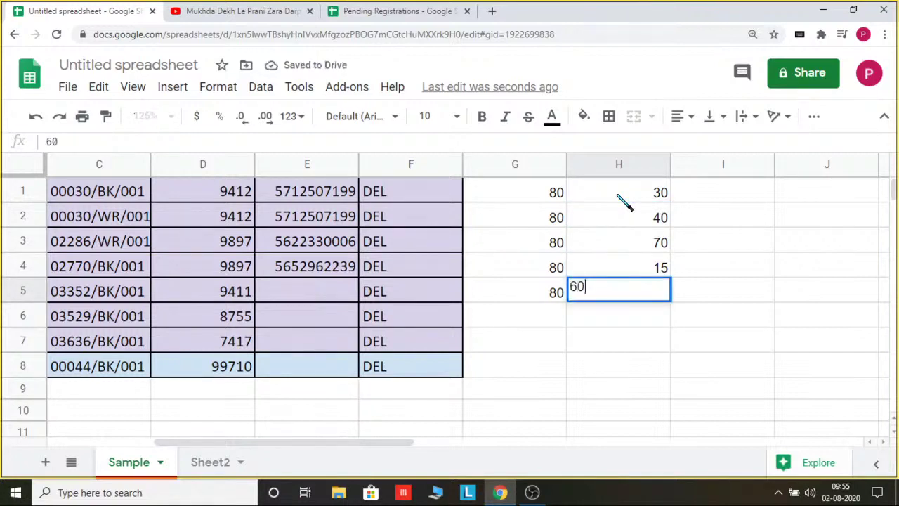
Step: Enter the formula =(H1/80)*100 in cell I1 to calculate the percentage of the first H value
{"action": "left_click", "coordinate": [712, 196]}
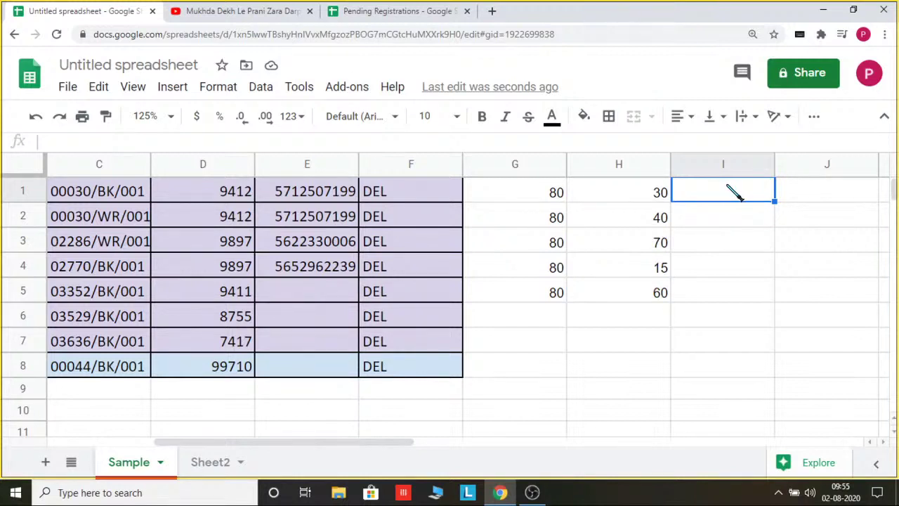
{"action": "type", "text": "="}
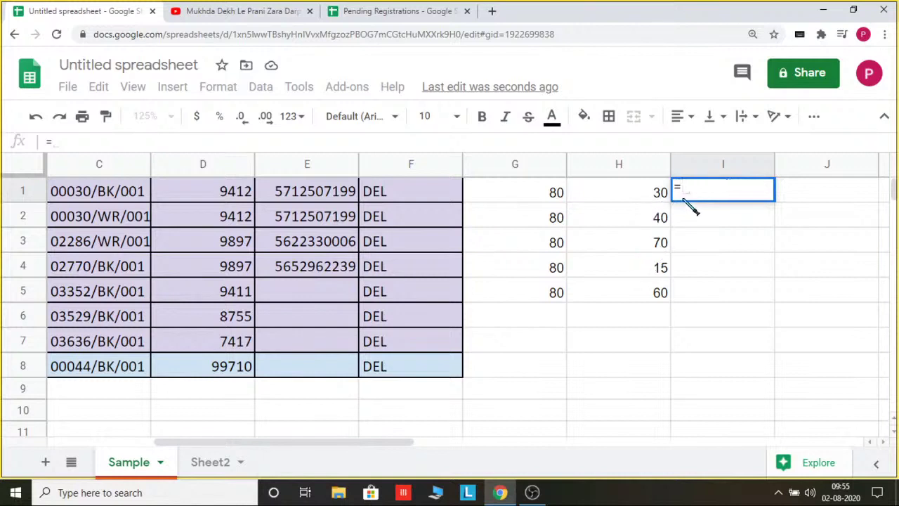
{"action": "type", "text": "("}
{"action": "left_click", "coordinate": [645, 195]}
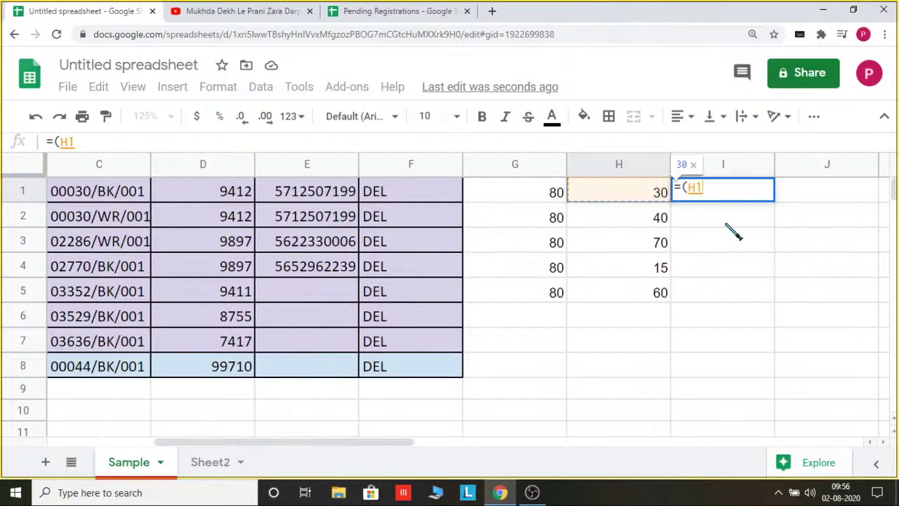
{"action": "type", "text": "/"}
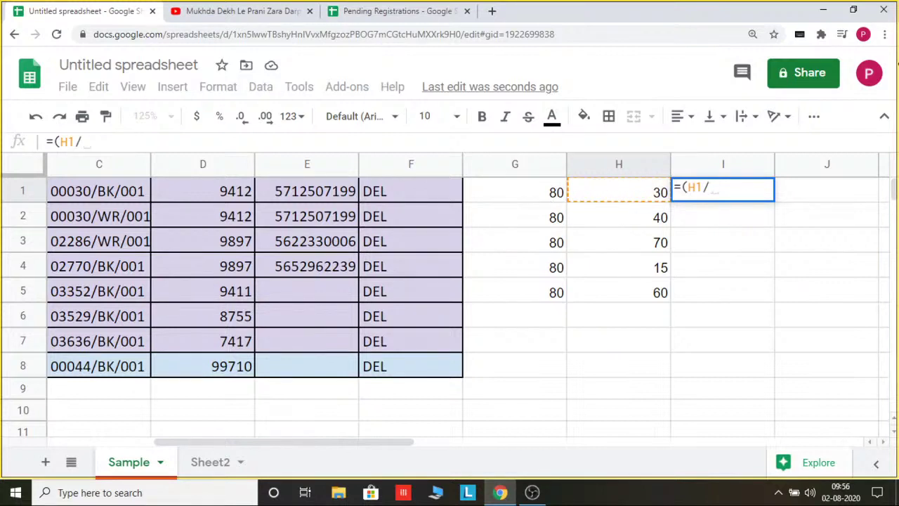
{"action": "type", "text": "80"}
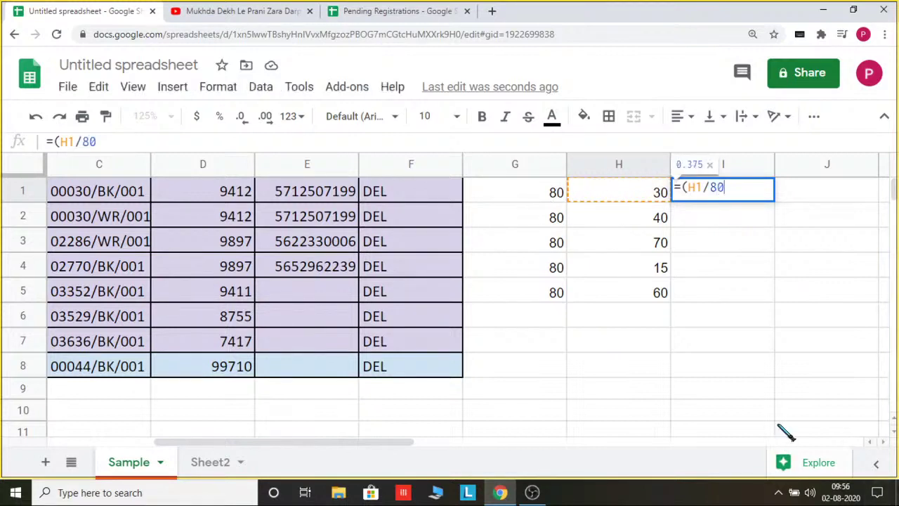
{"action": "type", "text": ")"}
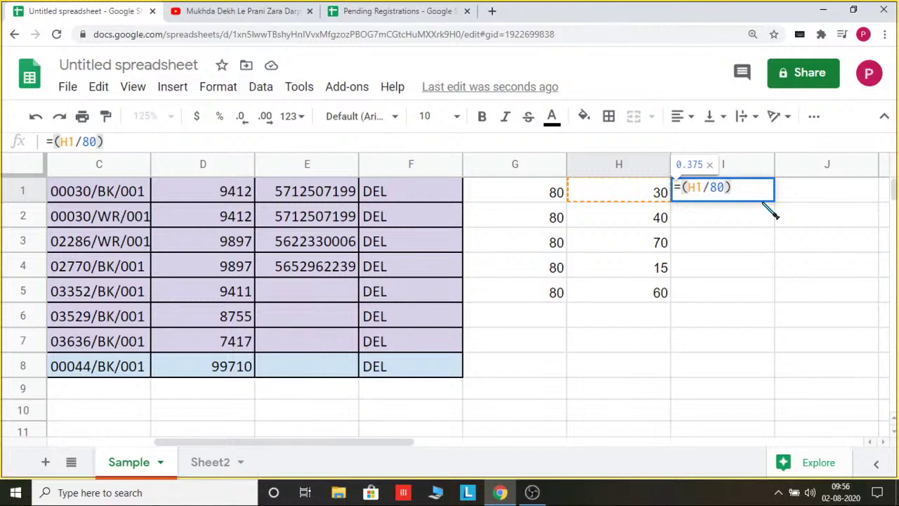
{"action": "type", "text": "*"}
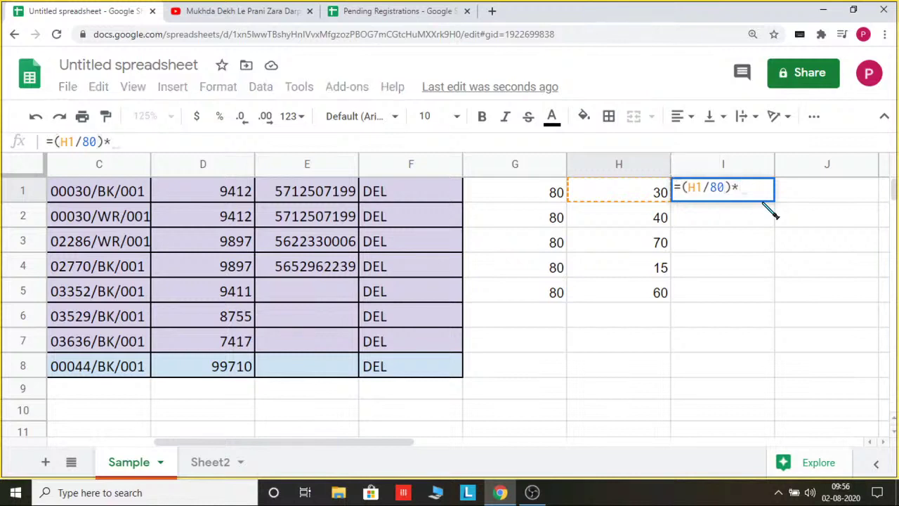
{"action": "type", "text": "100"}
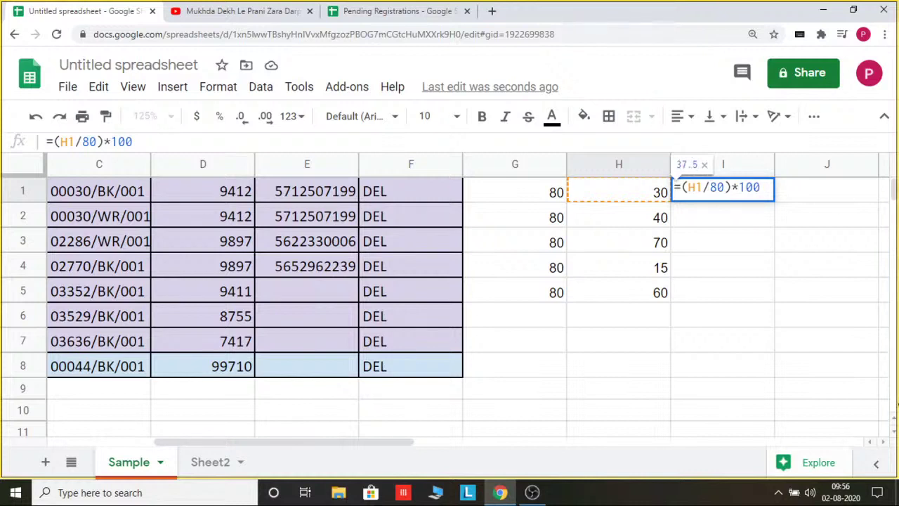
{"action": "key", "text": "Return"}
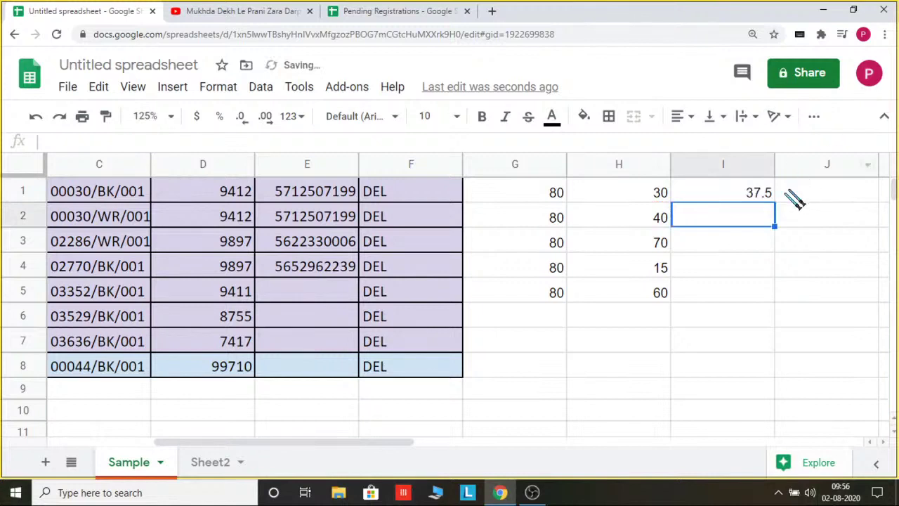
Step: Try the percent format on the whole of column I, and undo it
{"action": "left_click", "coordinate": [760, 191]}
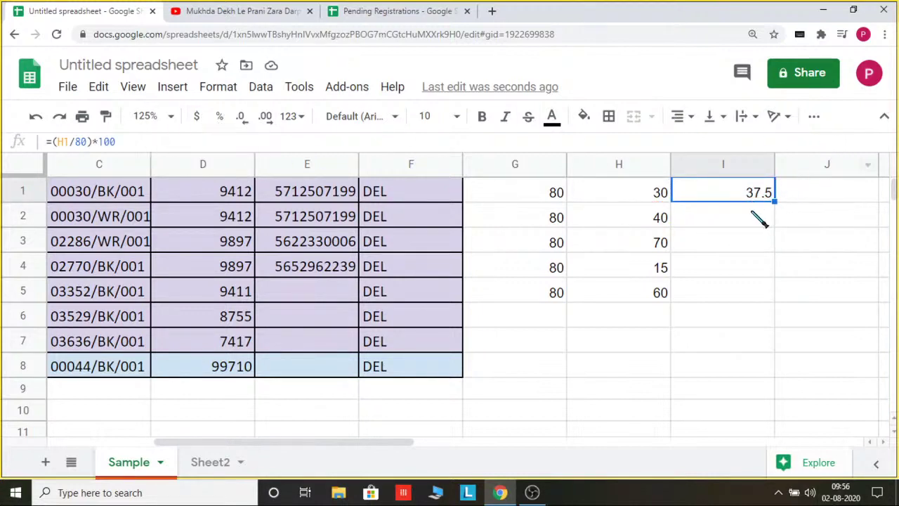
{"action": "left_click", "coordinate": [727, 167]}
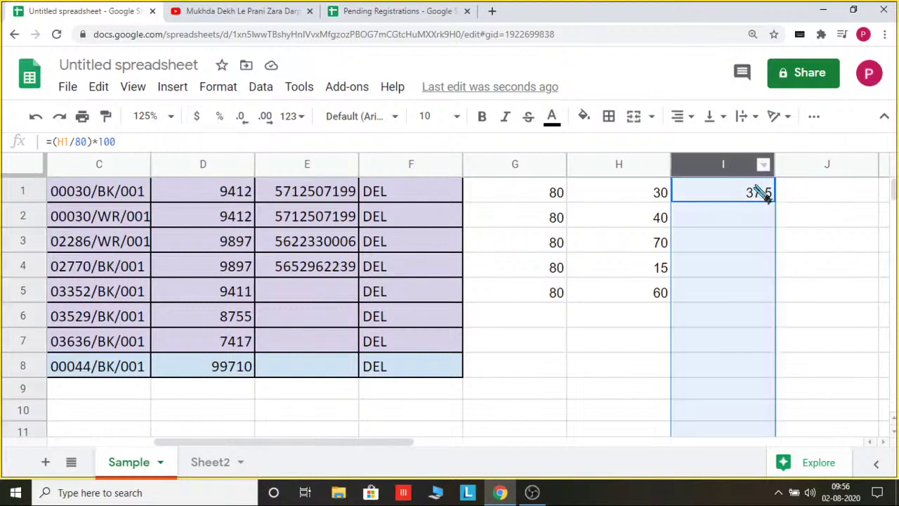
{"action": "left_click", "coordinate": [220, 119]}
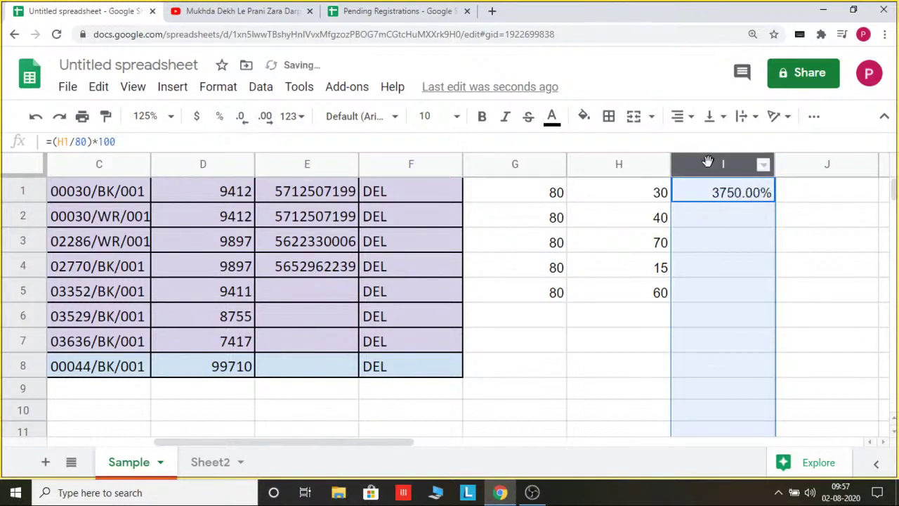
{"action": "left_click", "coordinate": [750, 202]}
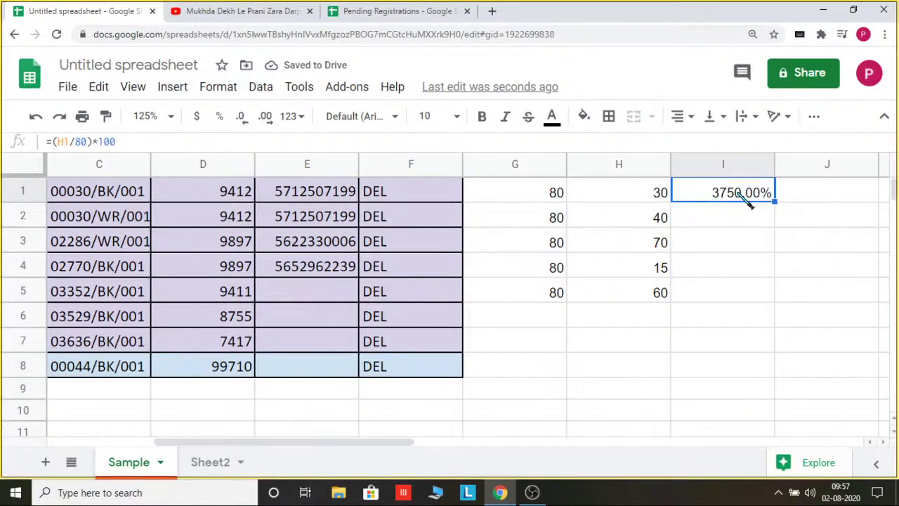
{"action": "key", "text": "ctrl+z"}
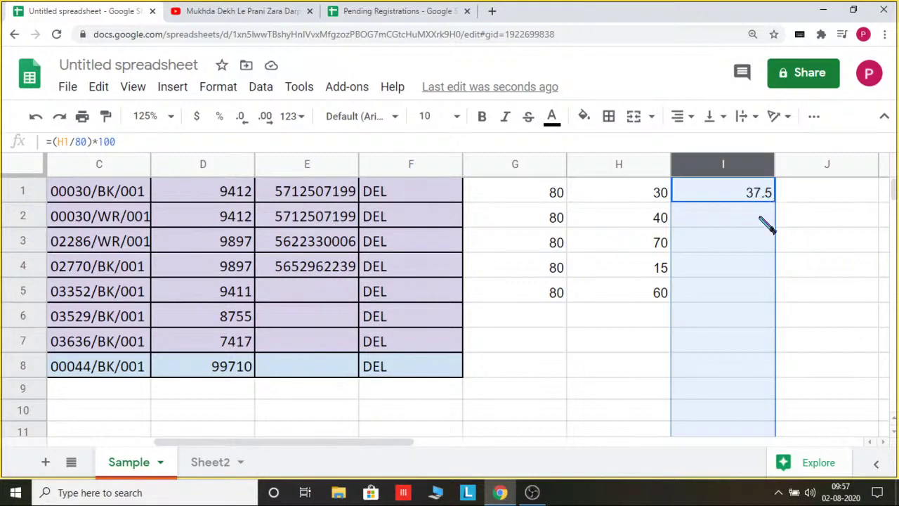
{"action": "left_click", "coordinate": [821, 229]}
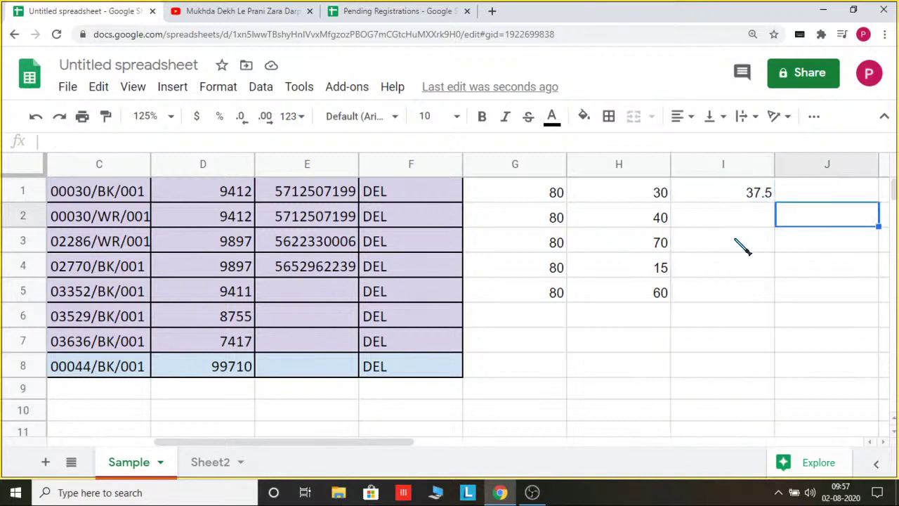
Step: Review the percentage formula in cell I1 and the paste special options available for copying it
{"action": "left_click", "coordinate": [739, 200]}
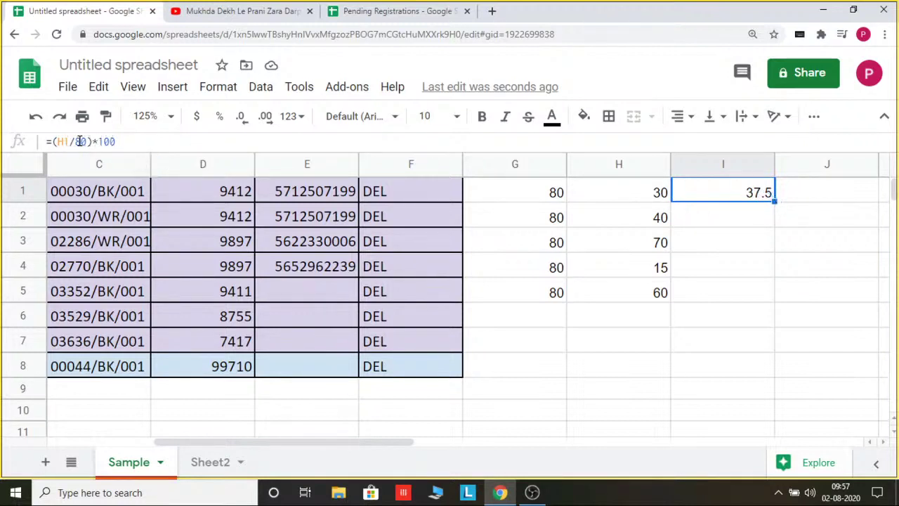
{"action": "left_click_drag", "start_coordinate": [114, 141], "coordinate": [54, 142]}
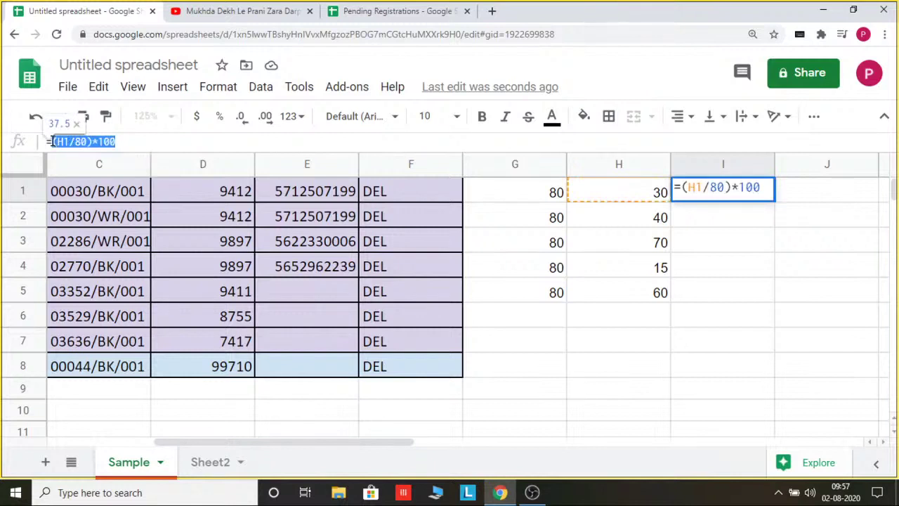
{"action": "left_click", "coordinate": [143, 138]}
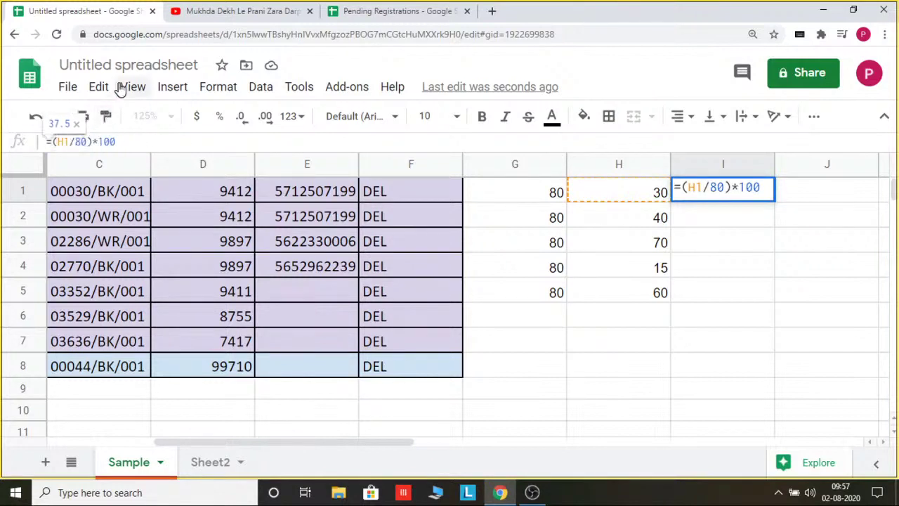
{"action": "key", "text": "Escape"}
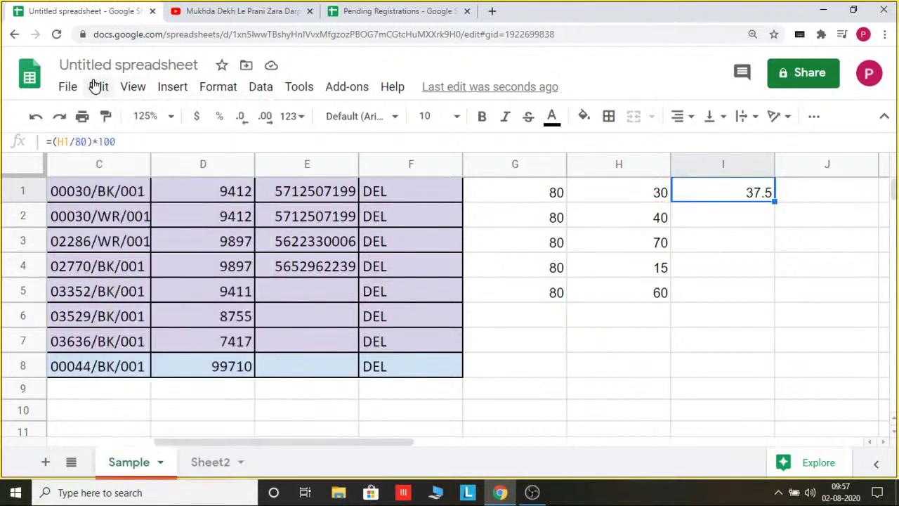
{"action": "left_click", "coordinate": [111, 92]}
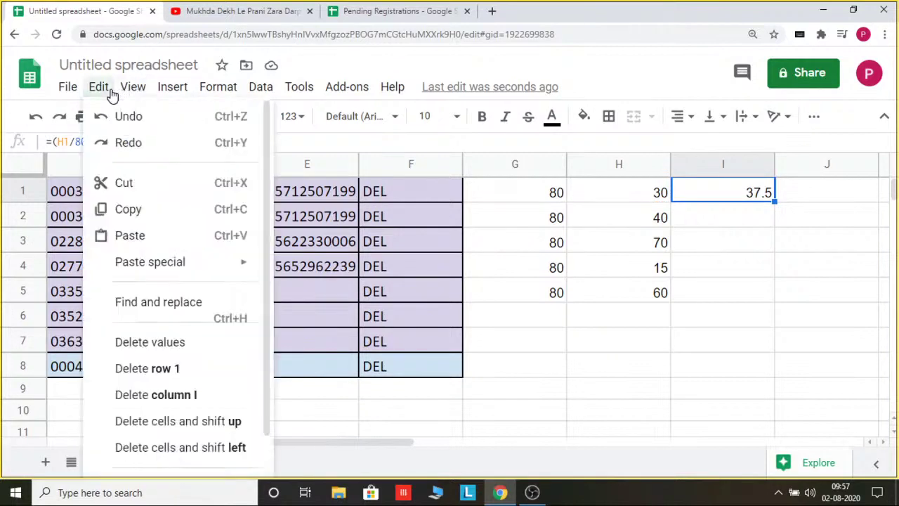
{"action": "scroll", "coordinate": [161, 301], "scroll_direction": "down", "scroll_amount": 2}
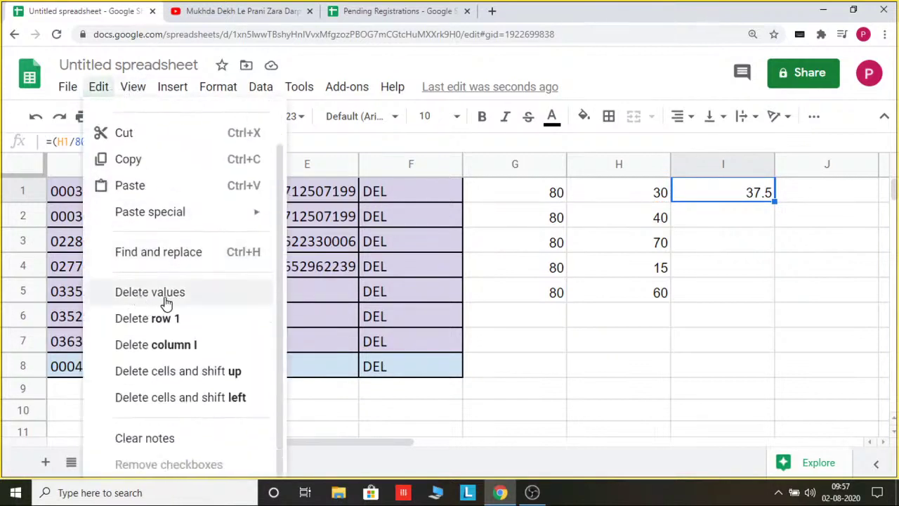
{"action": "mouse_move", "coordinate": [149, 220]}
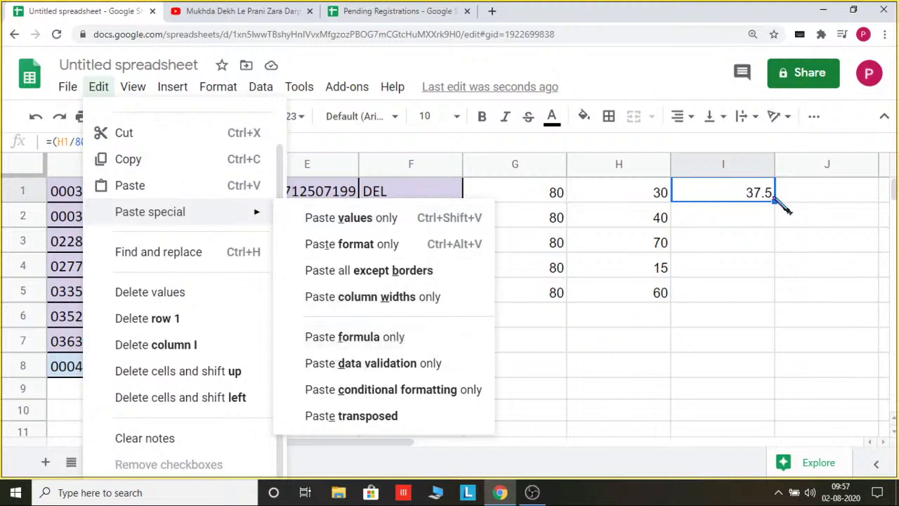
{"action": "left_click", "coordinate": [628, 215]}
Step: Fill the percentage formula from cell I1 down through cell I5
{"action": "left_click", "coordinate": [764, 197]}
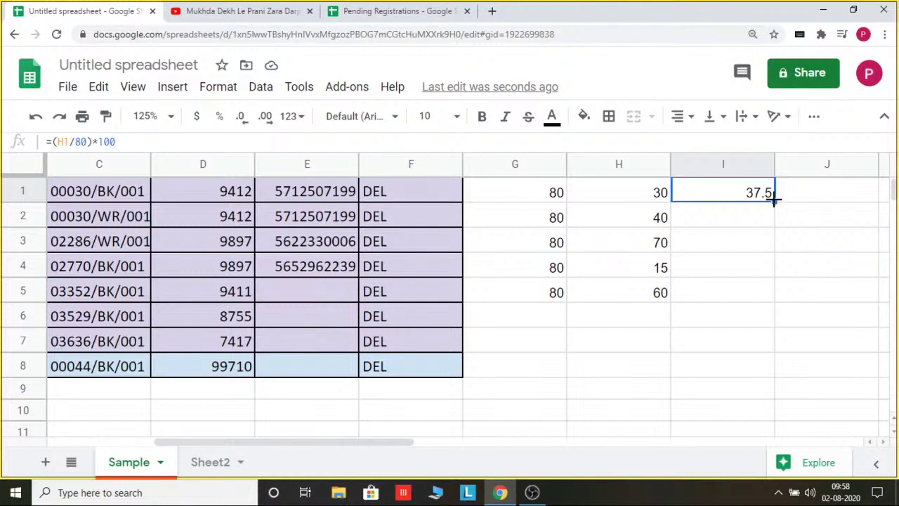
{"action": "left_click_drag", "start_coordinate": [774, 200], "coordinate": [769, 292]}
{"action": "left_click", "coordinate": [804, 276]}
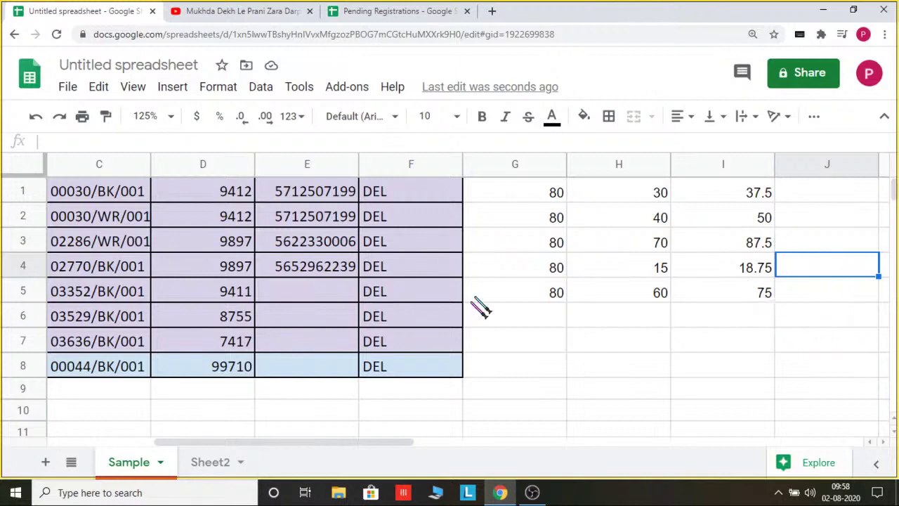
Step: Examine the source values in row 2 and the percentage formulas in cells I1 to I5, highlighting the formula in I1
{"action": "left_click", "coordinate": [561, 222]}
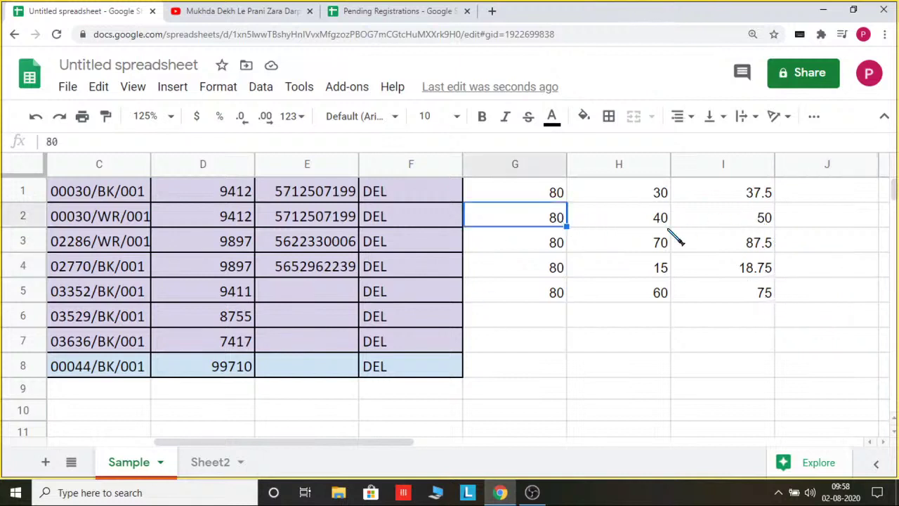
{"action": "left_click", "coordinate": [668, 226]}
{"action": "left_click", "coordinate": [731, 220]}
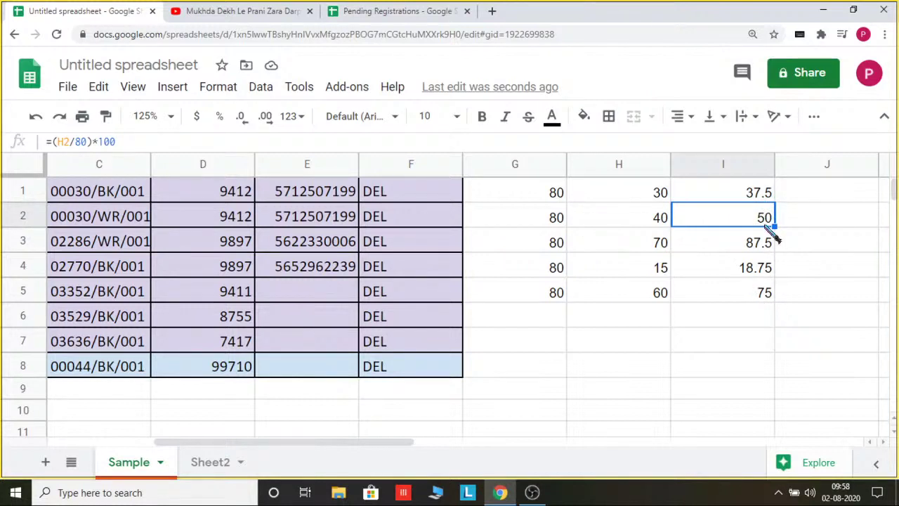
{"action": "left_click", "coordinate": [768, 195]}
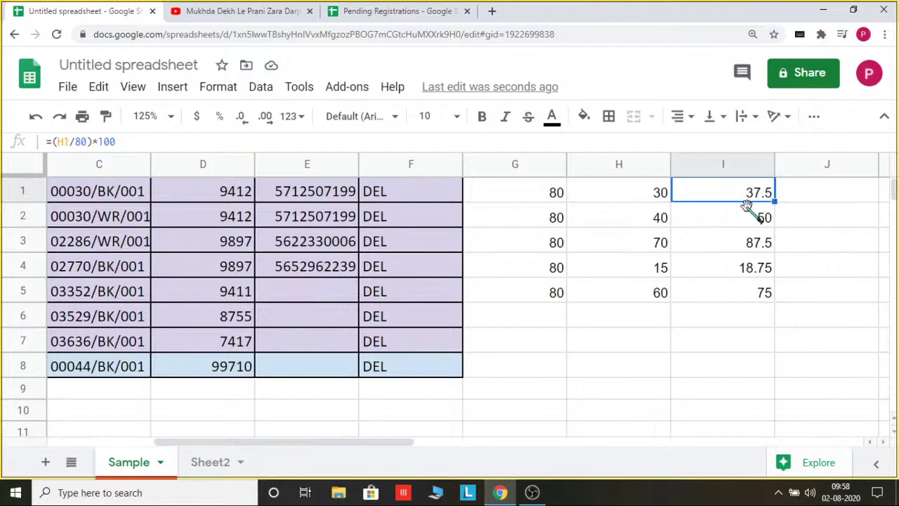
{"action": "left_click", "coordinate": [760, 219]}
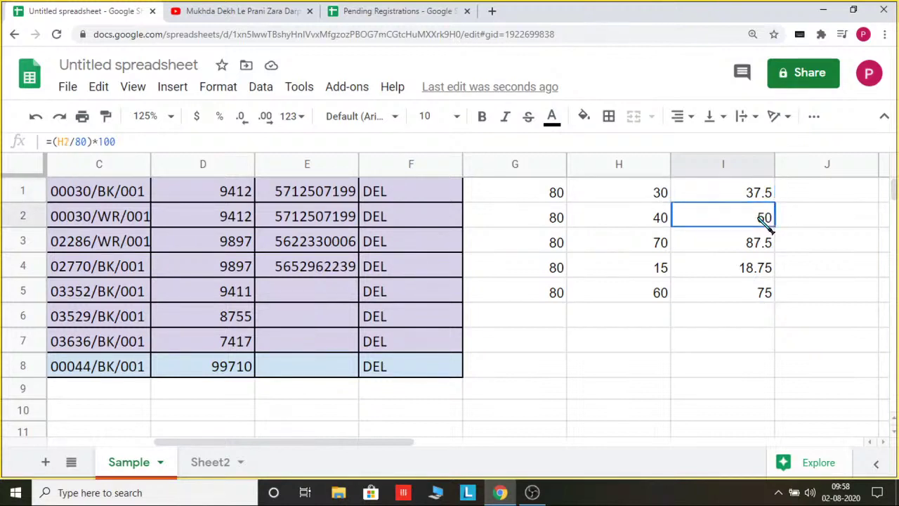
{"action": "left_click", "coordinate": [763, 246]}
{"action": "left_click", "coordinate": [764, 276]}
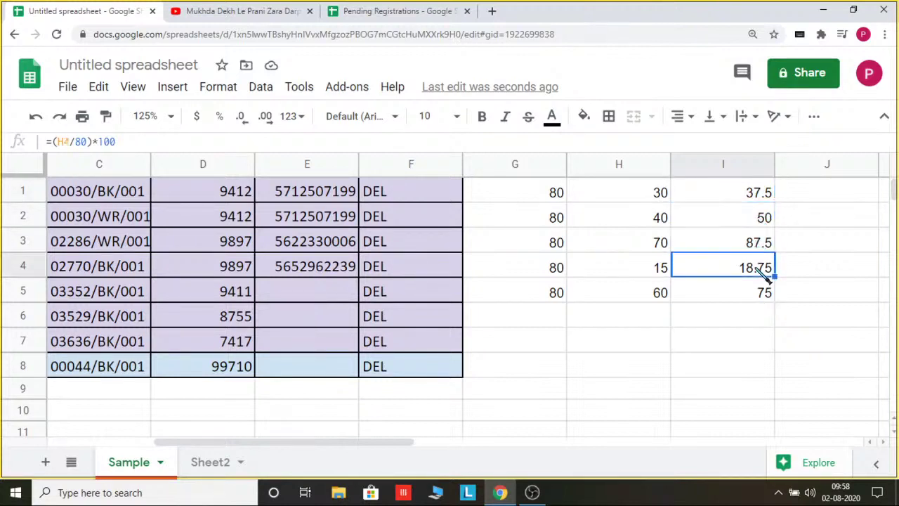
{"action": "left_click", "coordinate": [766, 298]}
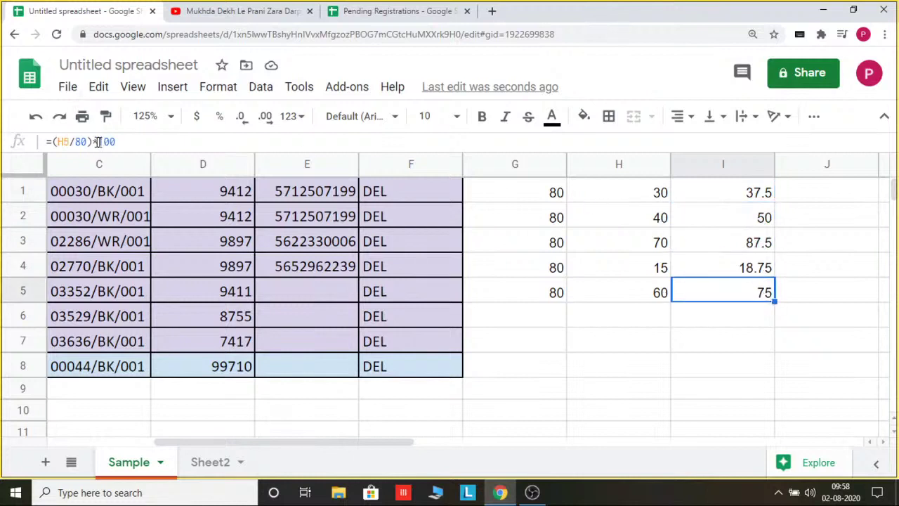
{"action": "left_click", "coordinate": [753, 229]}
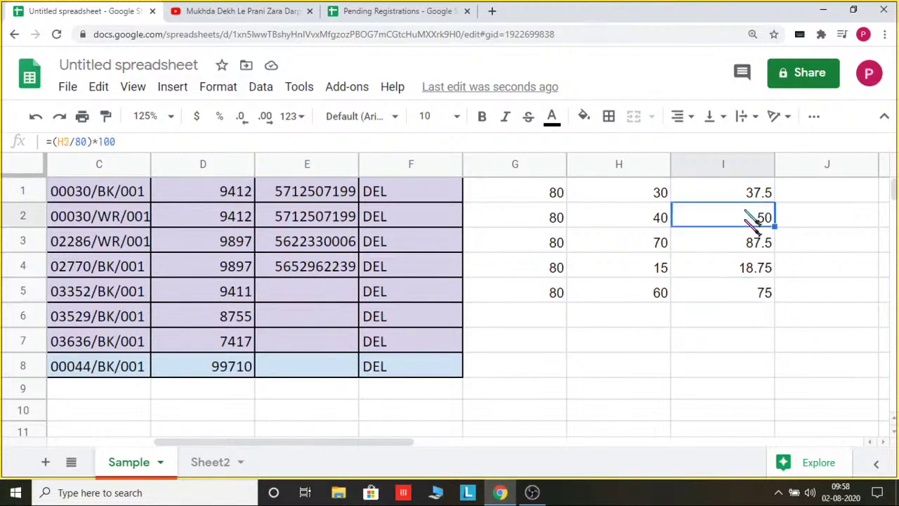
{"action": "left_click", "coordinate": [758, 198]}
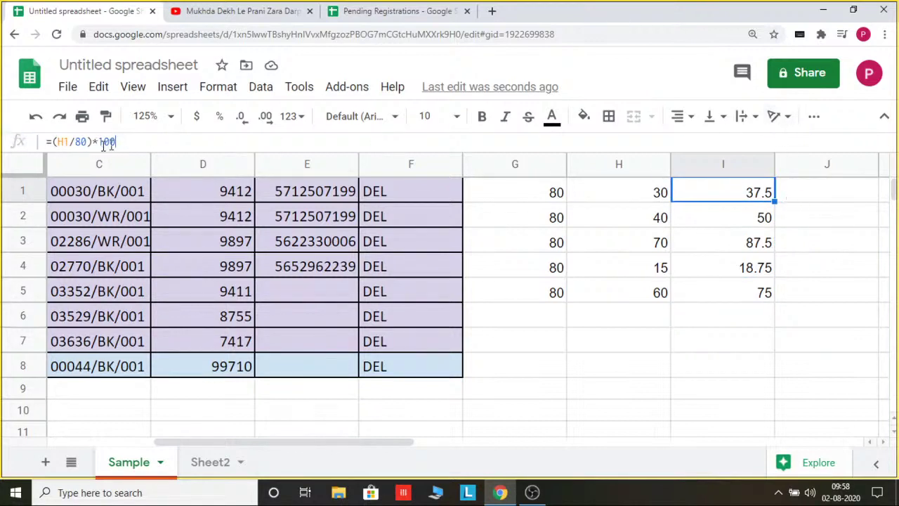
{"action": "left_click_drag", "start_coordinate": [116, 141], "coordinate": [35, 140]}
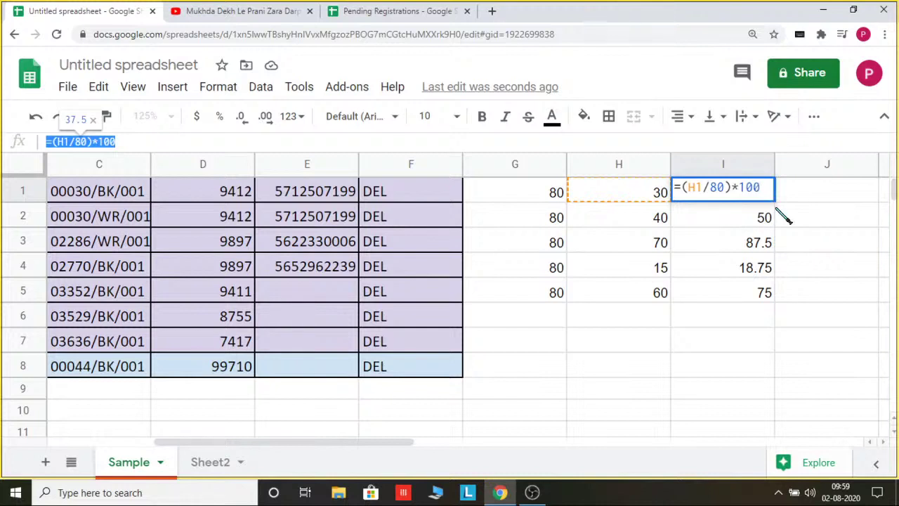
Step: Review the number formats available for cell I5, from Number and Percent to Date time and Duration
{"action": "left_click", "coordinate": [738, 296]}
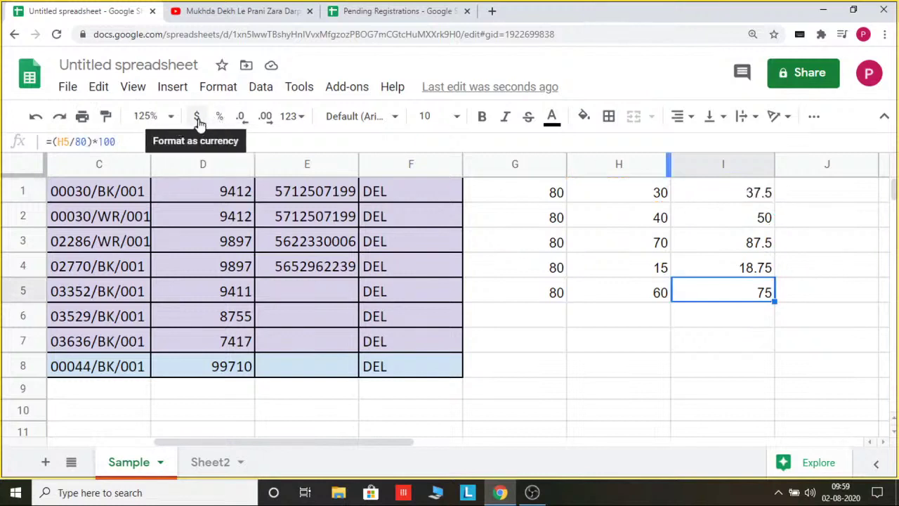
{"action": "left_click", "coordinate": [291, 117]}
{"action": "scroll", "coordinate": [397, 425], "scroll_direction": "down", "scroll_amount": 2}
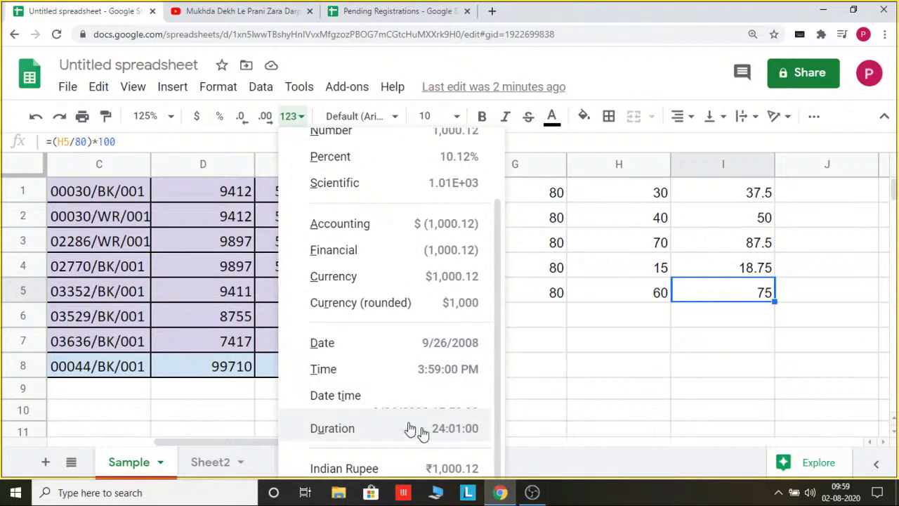
Step: Enter 15 in cell H7 and 20 in cell H8
{"action": "left_click", "coordinate": [643, 349]}
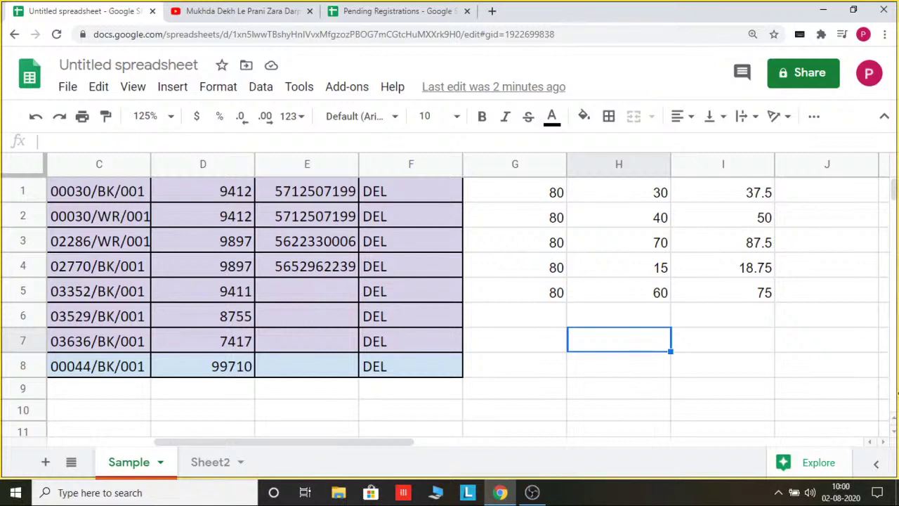
{"action": "type", "text": "15"}
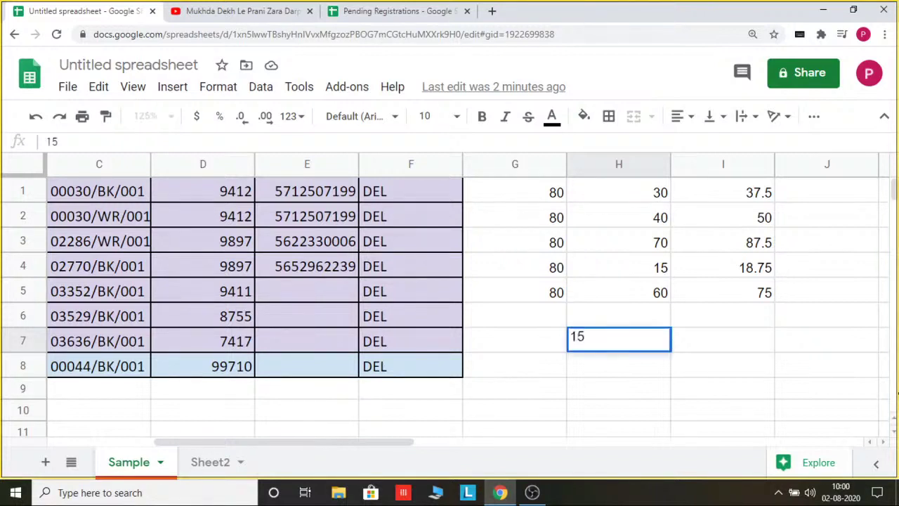
{"action": "key", "text": "Return"}
{"action": "type", "text": "20"}
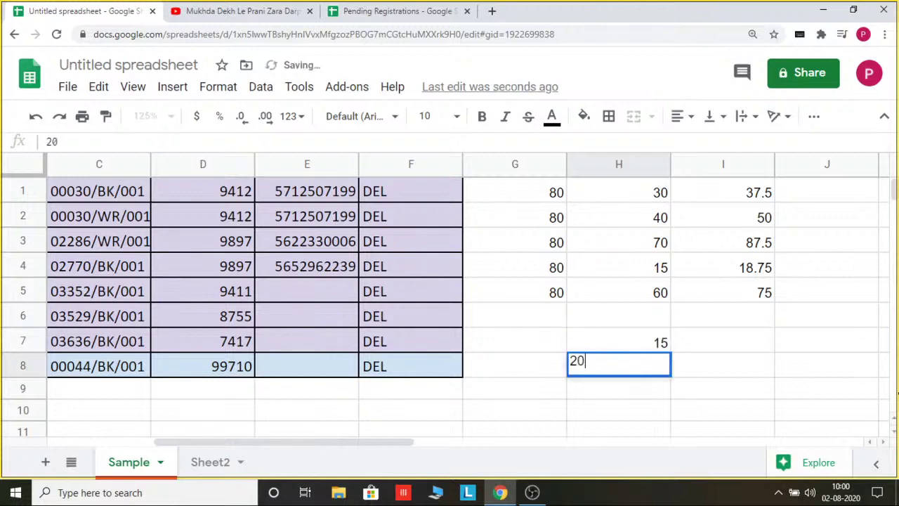
{"action": "key", "text": "Return"}
Step: Apply the Duration number format to cells H7 and H8
{"action": "key", "text": "Right"}
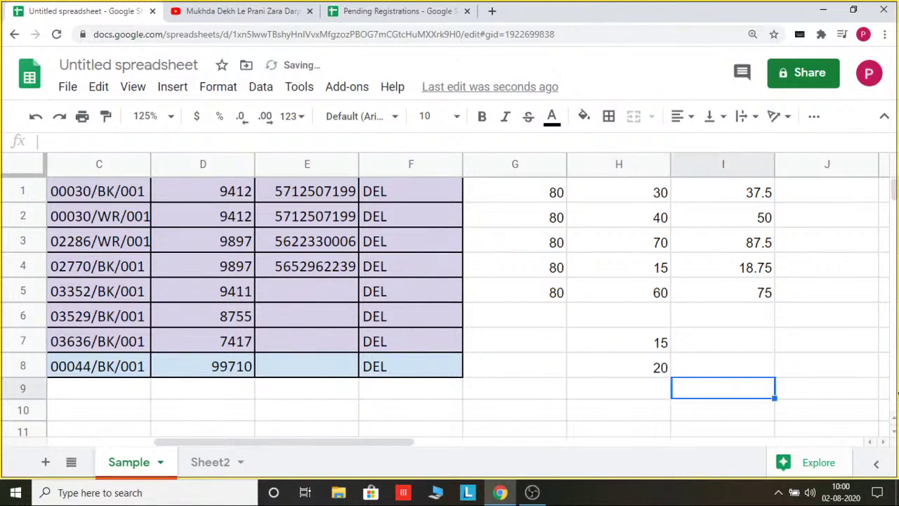
{"action": "key", "text": "Up"}
{"action": "key", "text": "Up"}
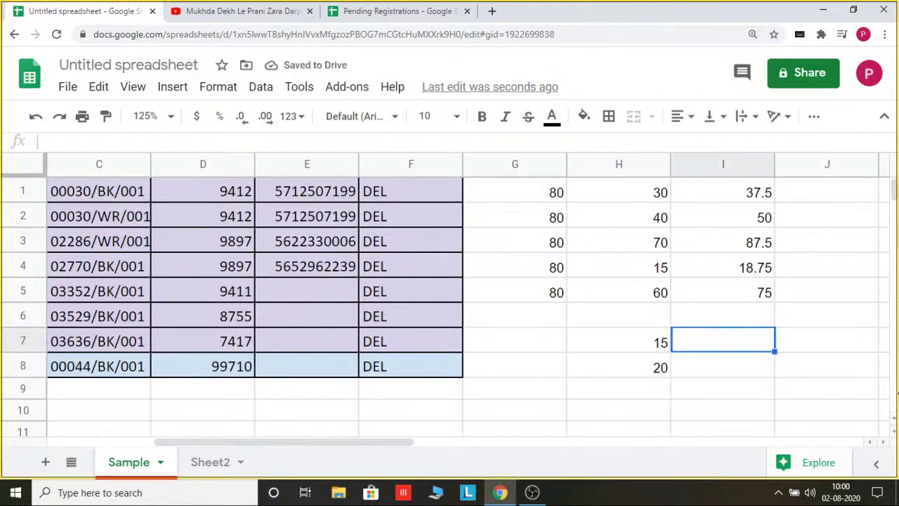
{"action": "key", "text": "Left"}
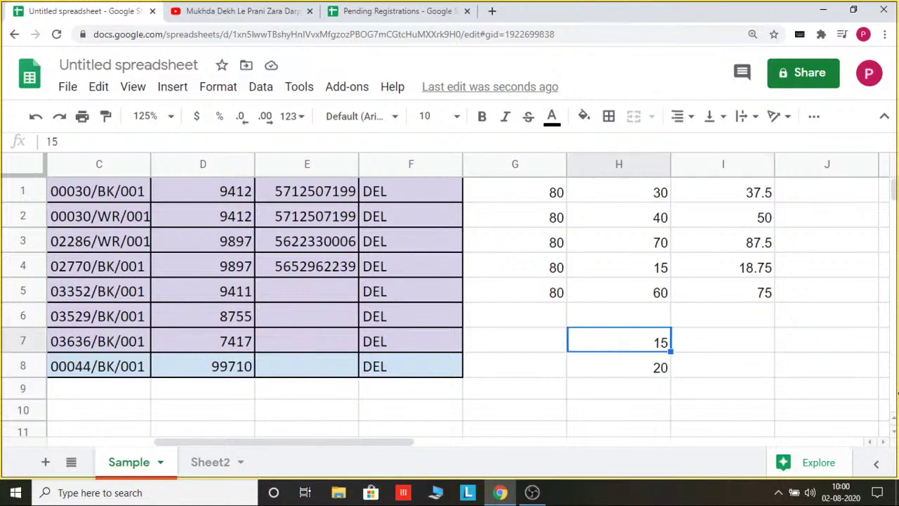
{"action": "key", "text": "shift+Down"}
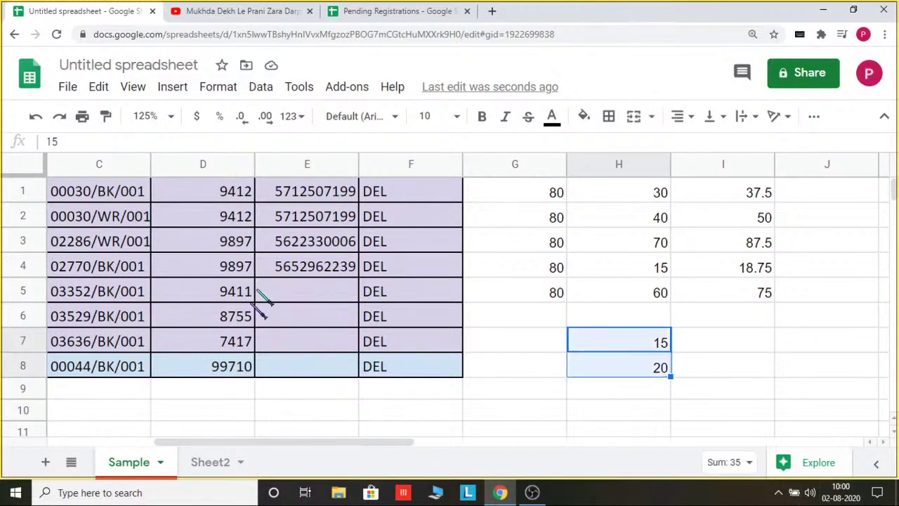
{"action": "left_click", "coordinate": [298, 123]}
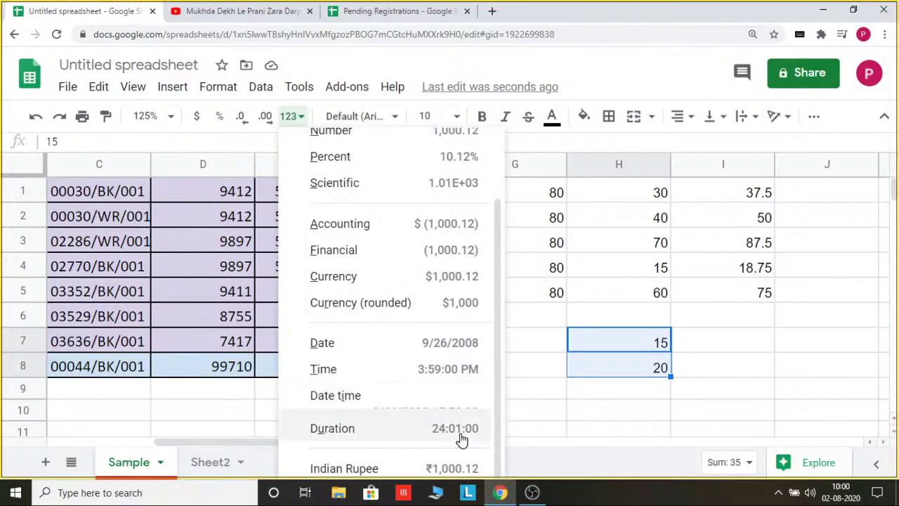
{"action": "left_click", "coordinate": [380, 431]}
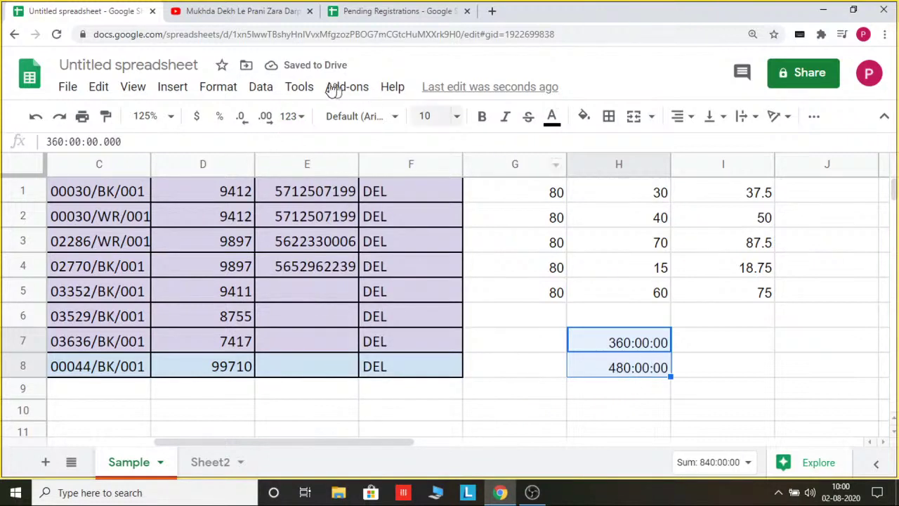
Step: Check the number format list for H7:H8, and undo and redo the Duration format to compare the values
{"action": "left_click", "coordinate": [302, 118]}
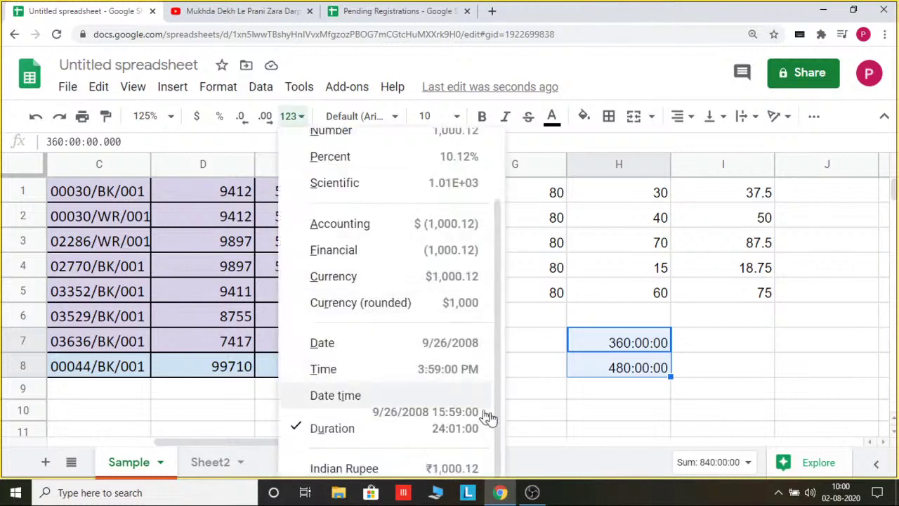
{"action": "left_click", "coordinate": [705, 346]}
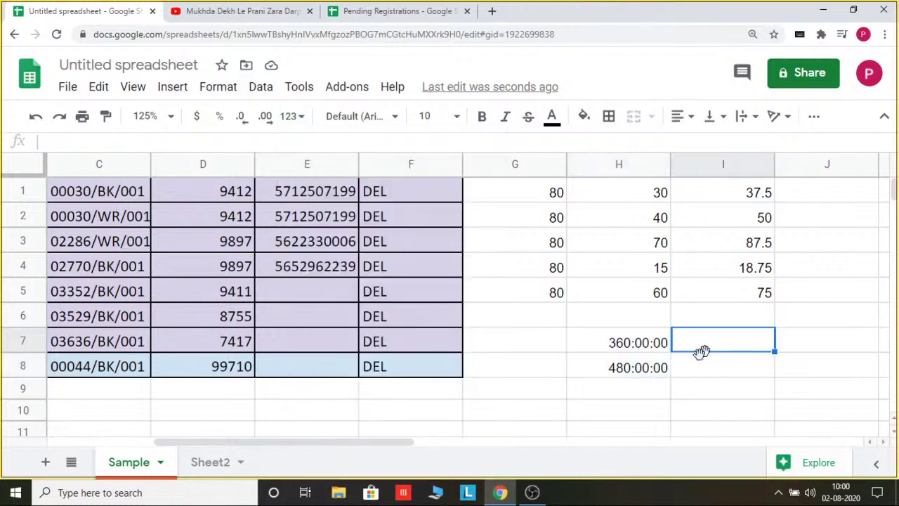
{"action": "key", "text": "ctrl+z"}
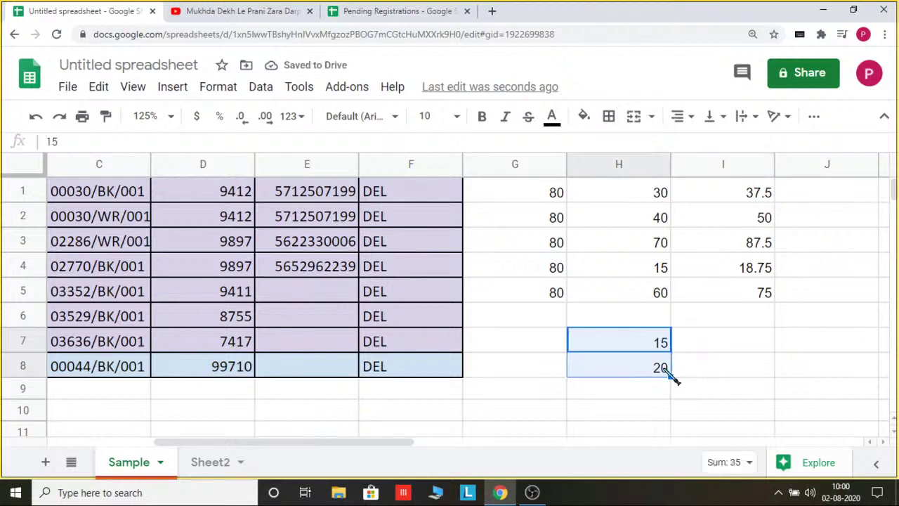
{"action": "key", "text": "ctrl+y"}
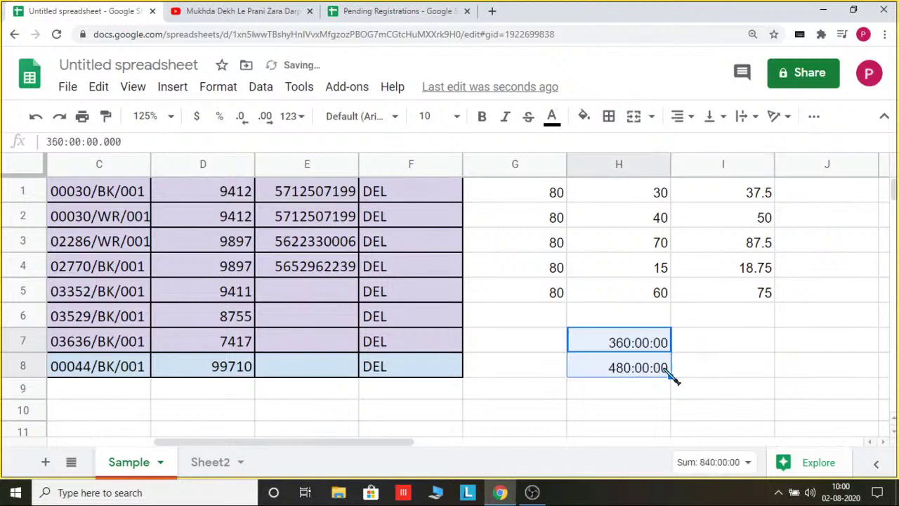
{"action": "left_click", "coordinate": [706, 342]}
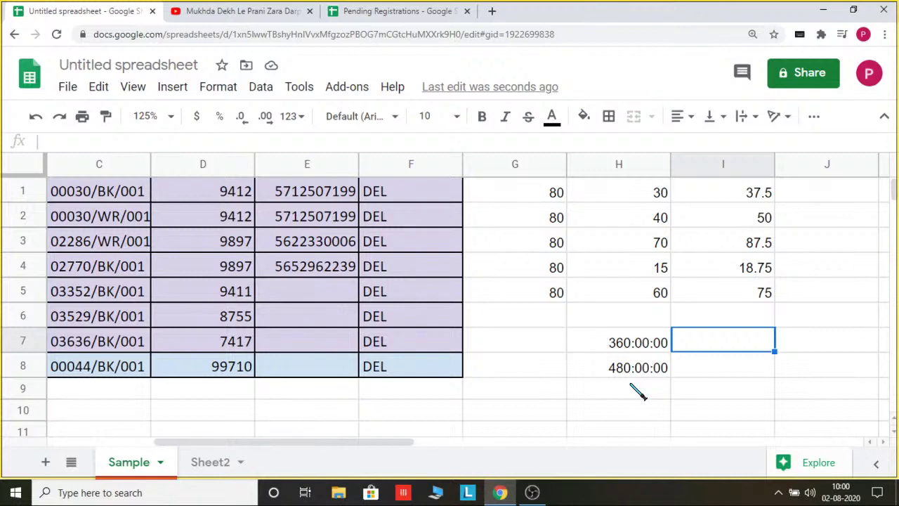
{"action": "type", "text": "60"}
{"action": "key", "text": "BackSpace"}
{"action": "key", "text": "BackSpace"}
{"action": "type", "text": "1"}
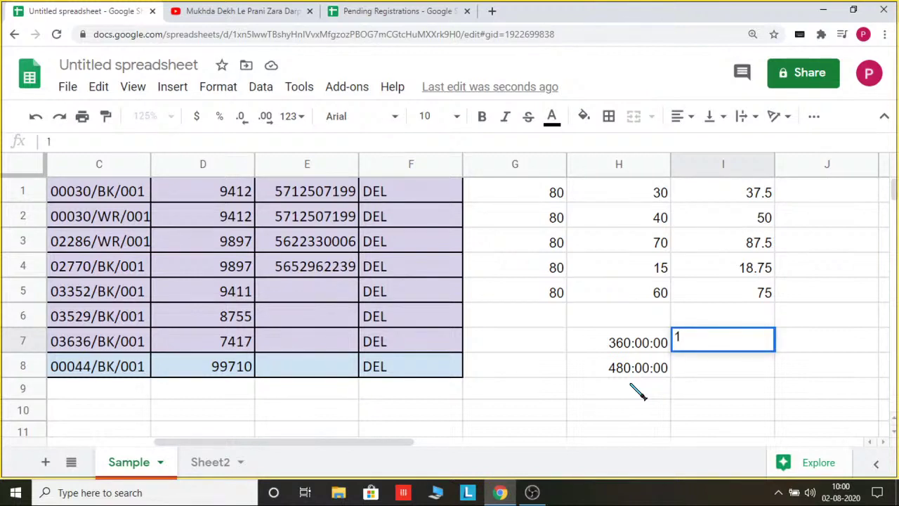
{"action": "type", "text": "20"}
{"action": "key", "text": "BackSpace"}
{"action": "key", "text": "BackSpace"}
{"action": "key", "text": "BackSpace"}
{"action": "left_click", "coordinate": [632, 386]}
Step: Compare H7:H8 as plain numbers and as durations by undoing and restoring the format once more
{"action": "left_click_drag", "start_coordinate": [640, 344], "coordinate": [656, 375]}
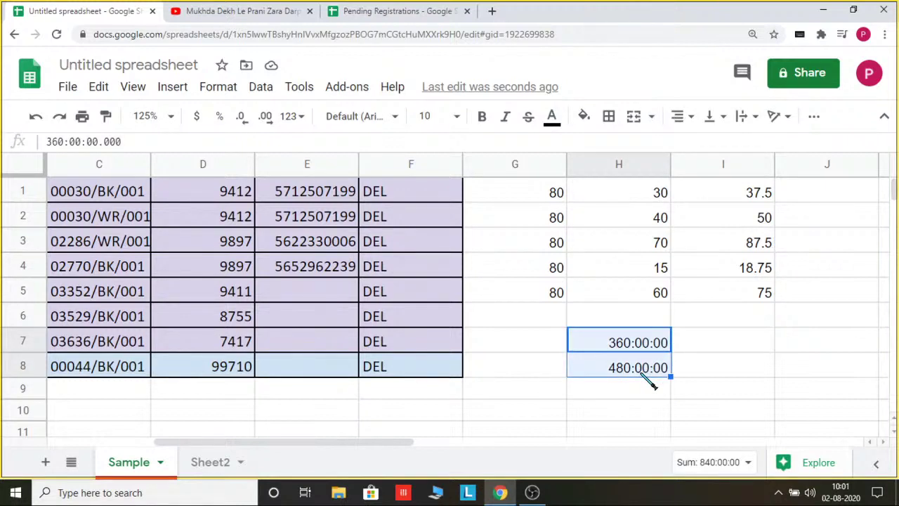
{"action": "left_click", "coordinate": [695, 345]}
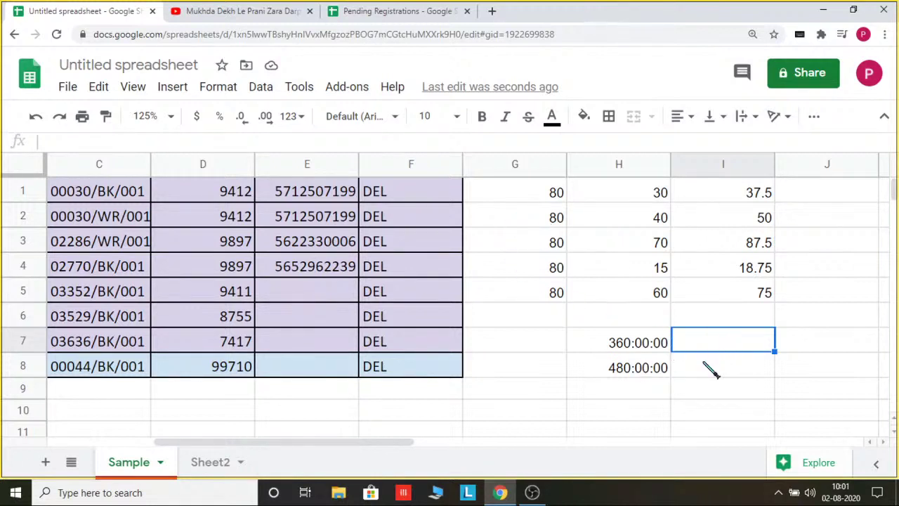
{"action": "key", "text": "ctrl+z"}
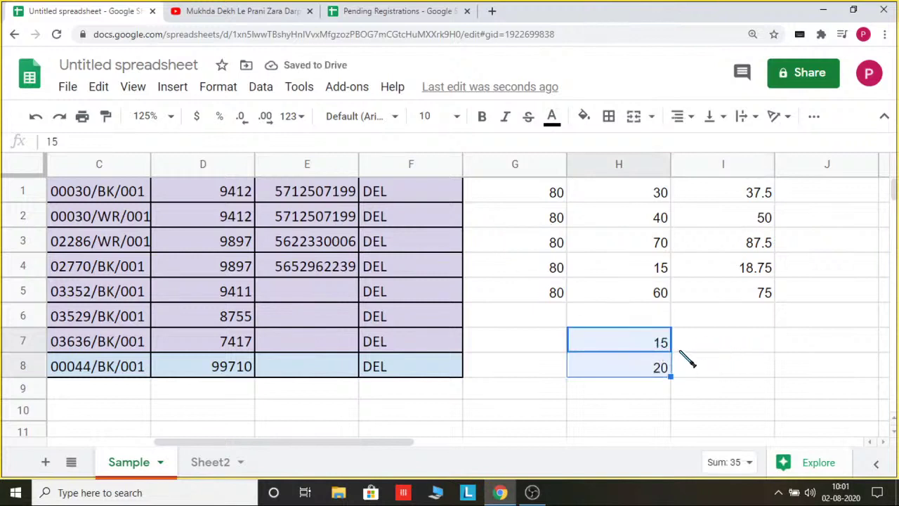
{"action": "key", "text": "ctrl+y"}
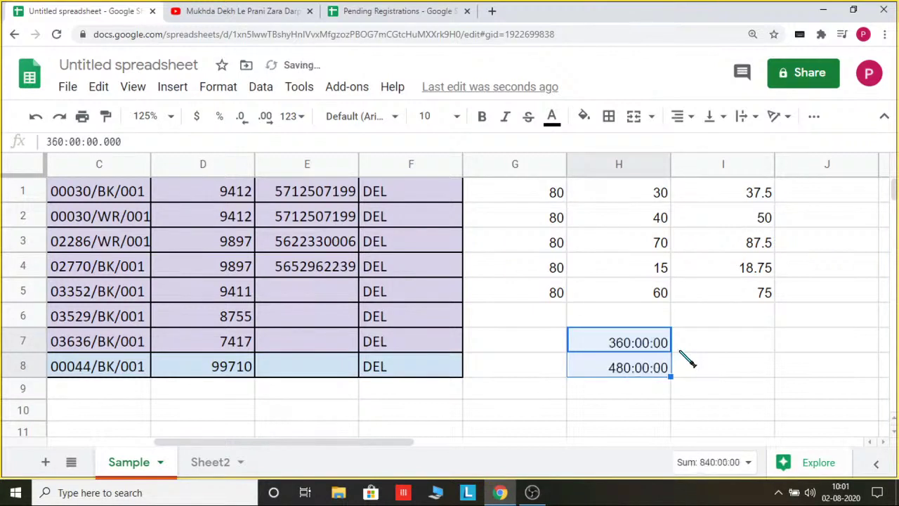
Step: Try dividing the duration in H7 by 24 by entering the formula =(H7/24) in cell I7
{"action": "left_click", "coordinate": [711, 345]}
{"action": "type", "text": "="}
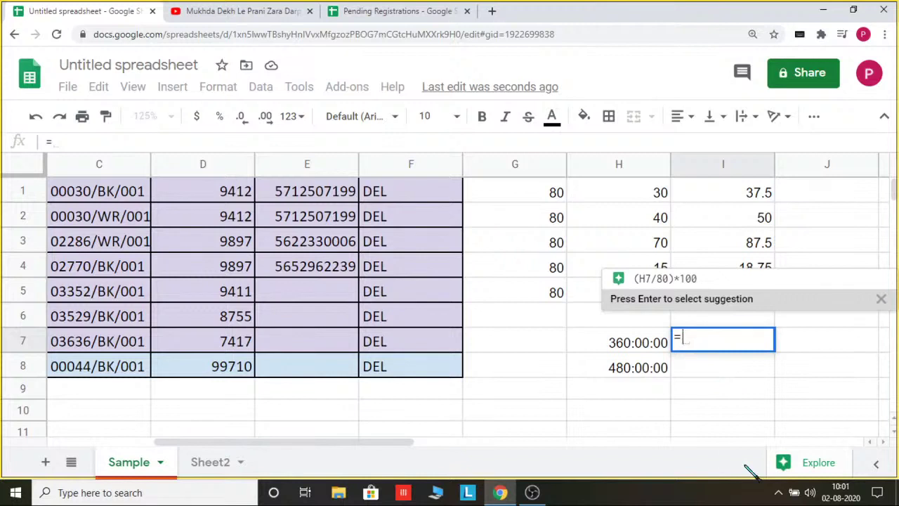
{"action": "type", "text": "("}
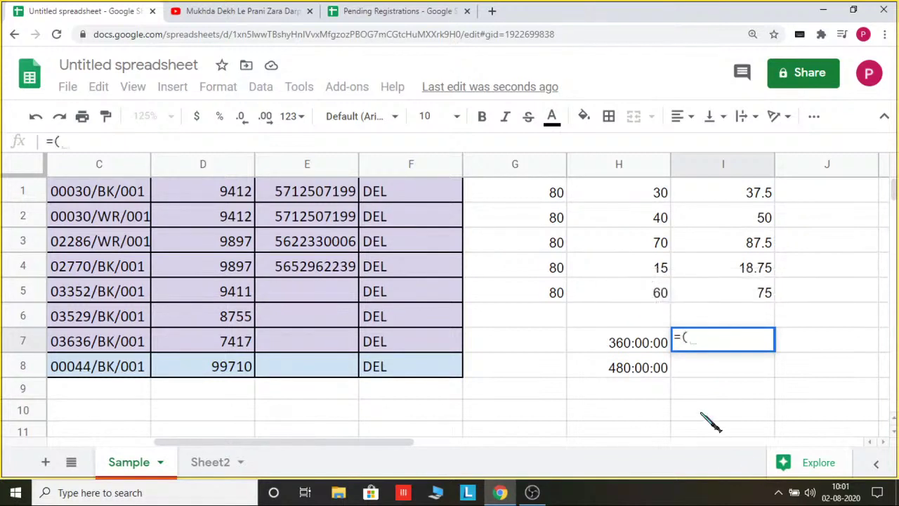
{"action": "left_click", "coordinate": [620, 348]}
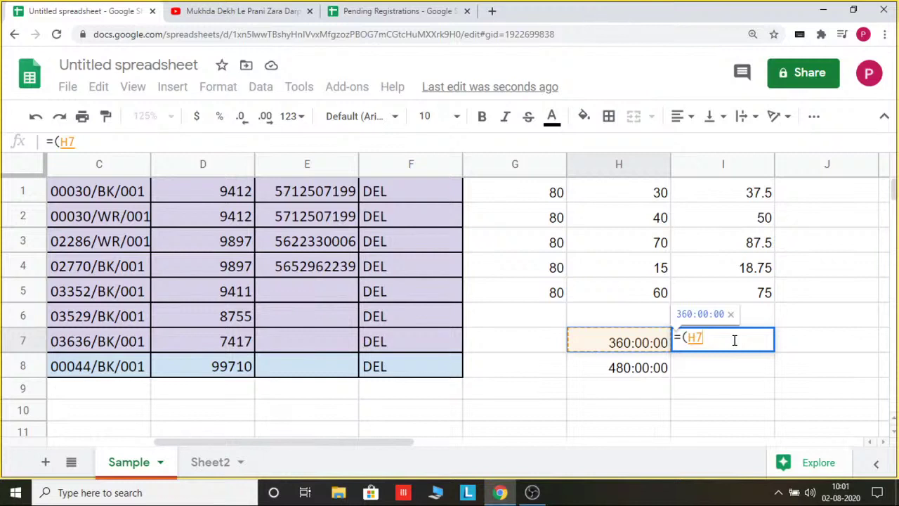
{"action": "type", "text": "60"}
{"action": "key", "text": "BackSpace"}
{"action": "key", "text": "BackSpace"}
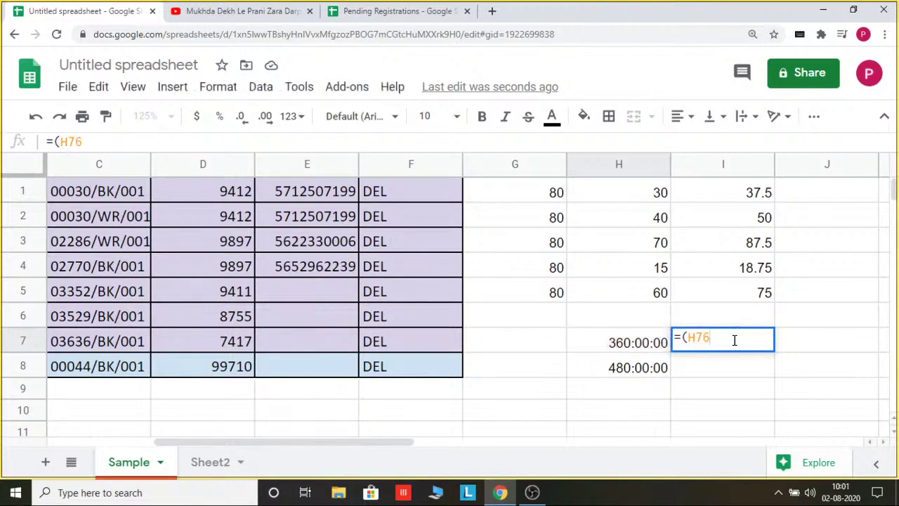
{"action": "type", "text": "/60"}
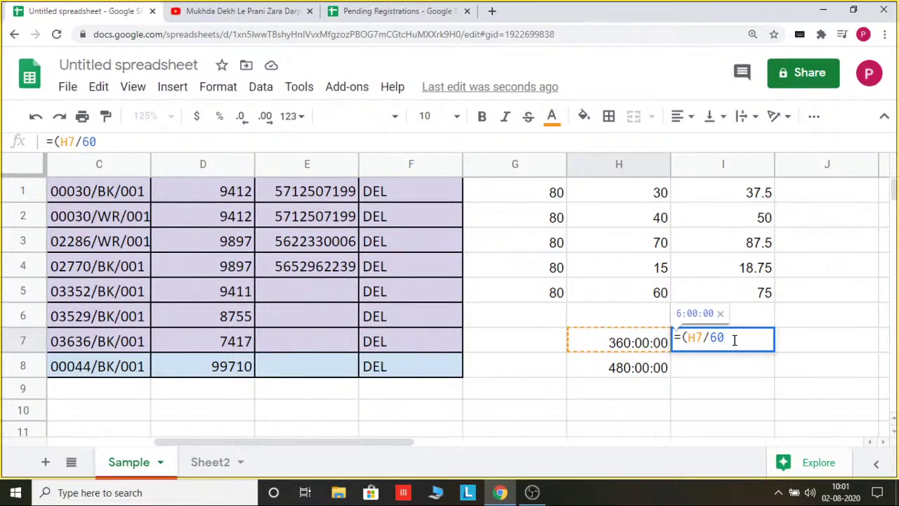
{"action": "key", "text": "BackSpace"}
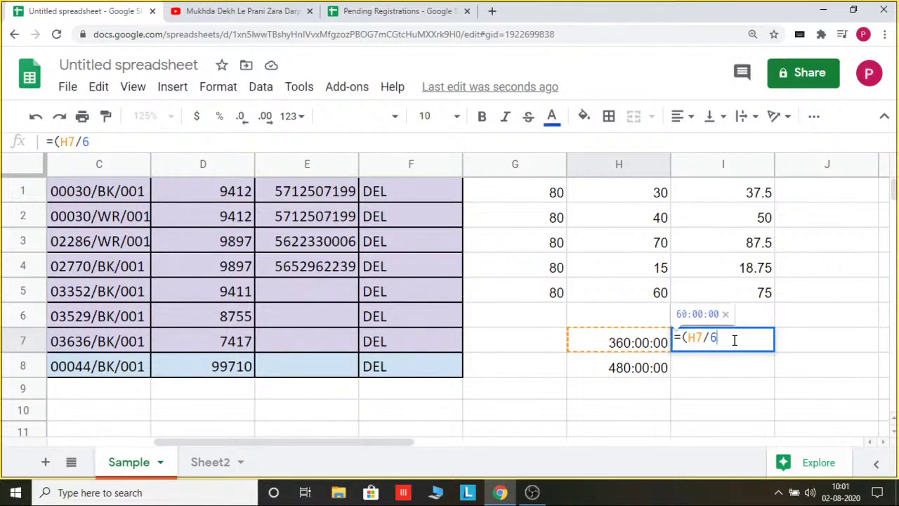
{"action": "key", "text": "BackSpace"}
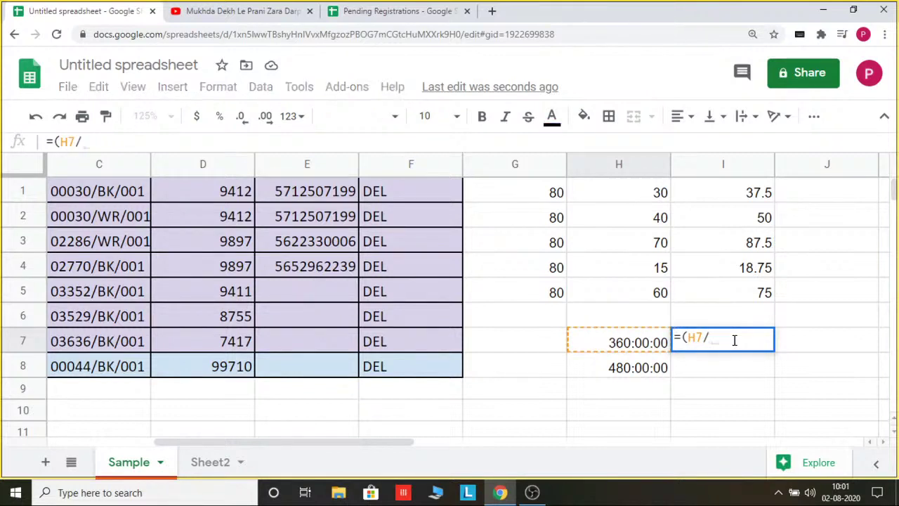
{"action": "key", "text": "BackSpace"}
{"action": "type", "text": "/24"}
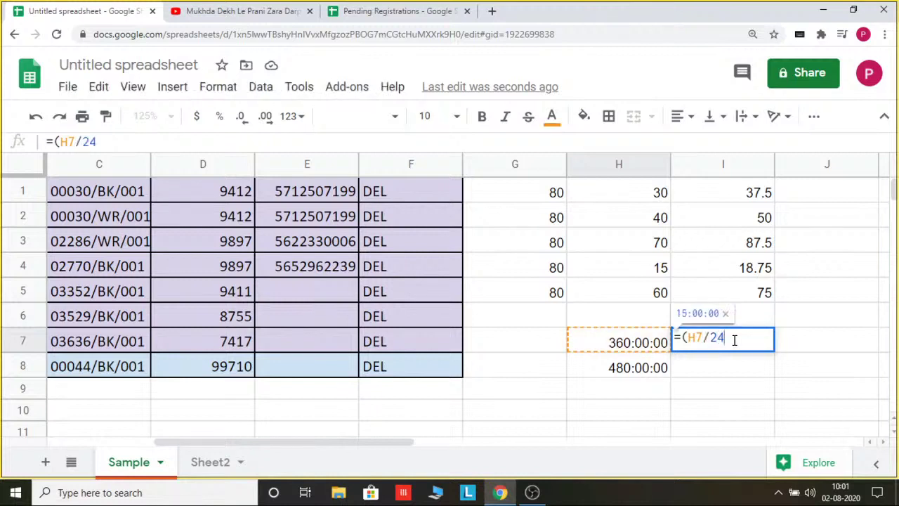
{"action": "type", "text": ")"}
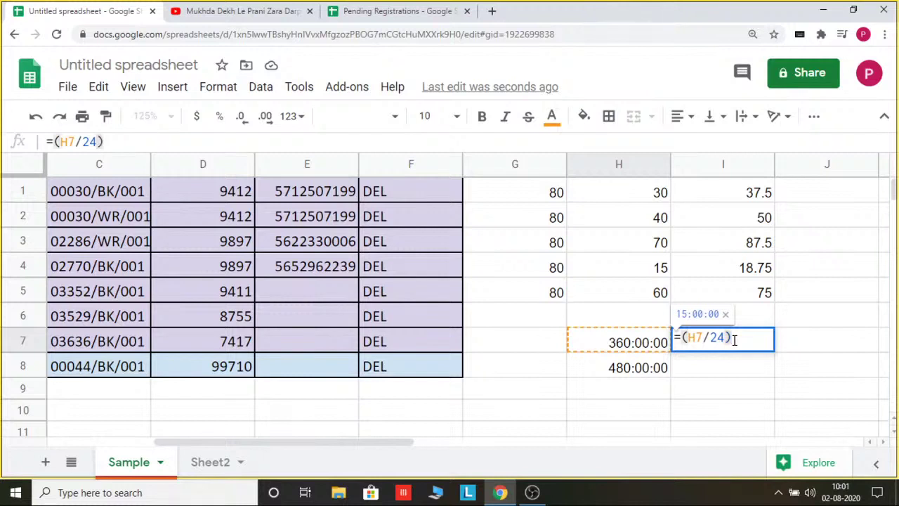
{"action": "key", "text": "Return"}
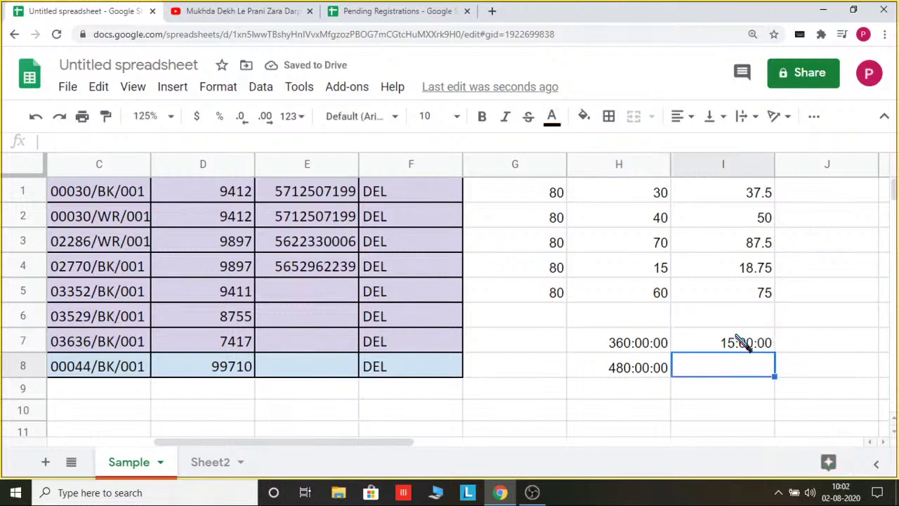
Step: Delete the division formula from cell I7 and select the duration in H7
{"action": "left_click", "coordinate": [743, 342]}
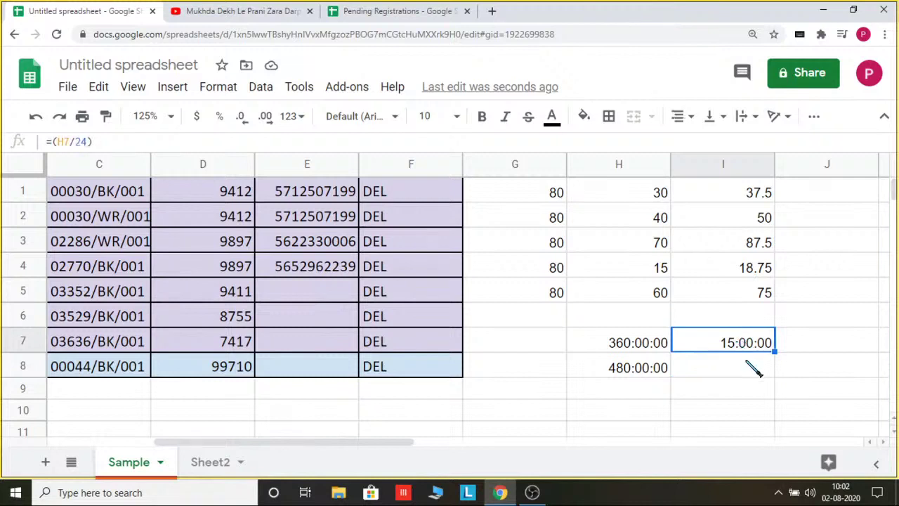
{"action": "key", "text": "Delete"}
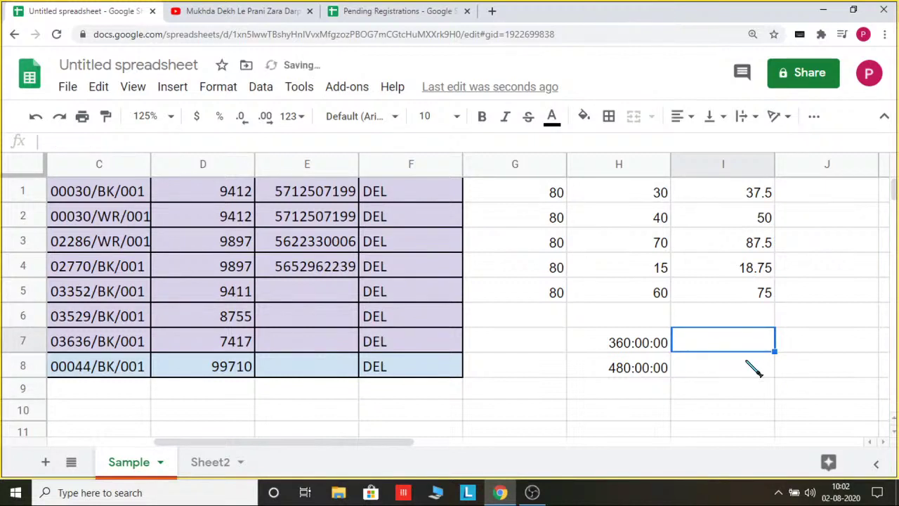
{"action": "left_click", "coordinate": [730, 361]}
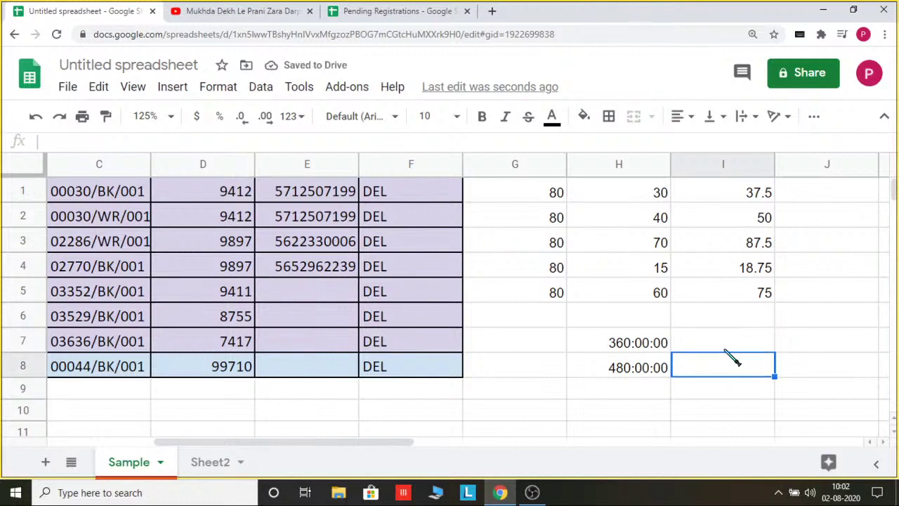
{"action": "left_click", "coordinate": [622, 343]}
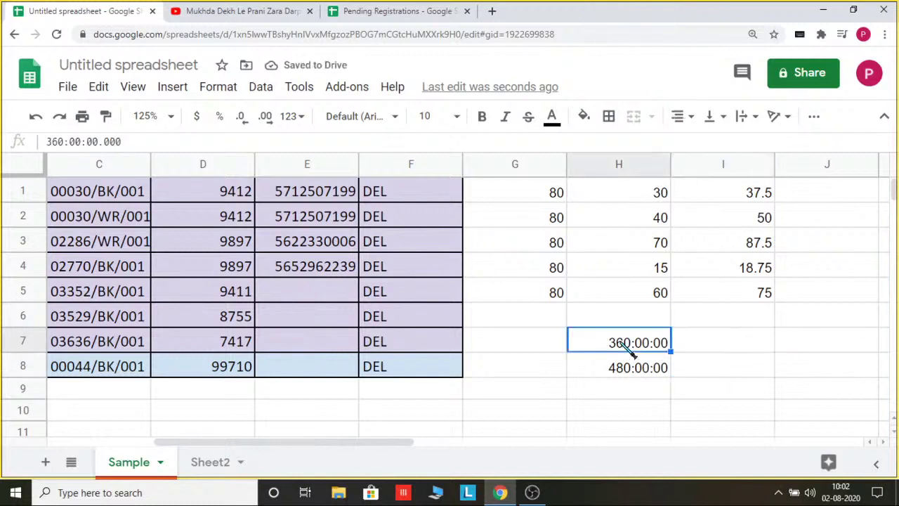
{"action": "left_click", "coordinate": [720, 350]}
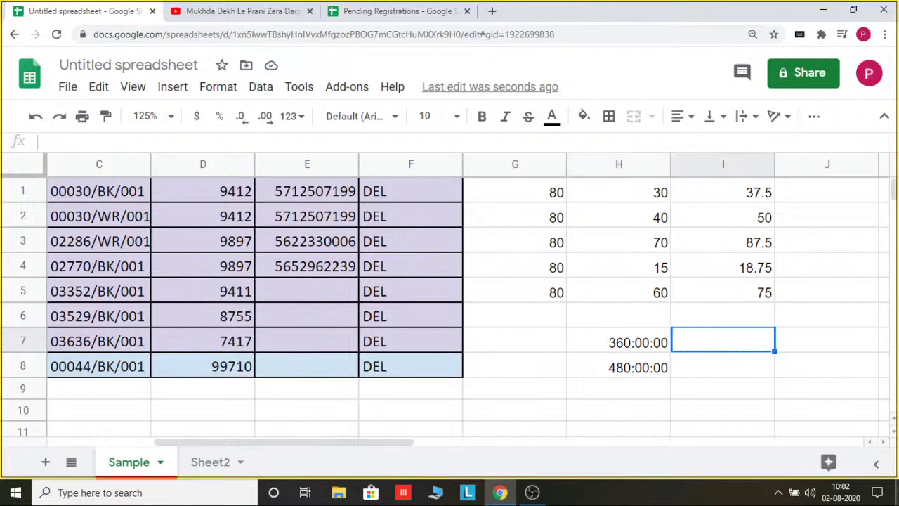
{"action": "type", "text": "="}
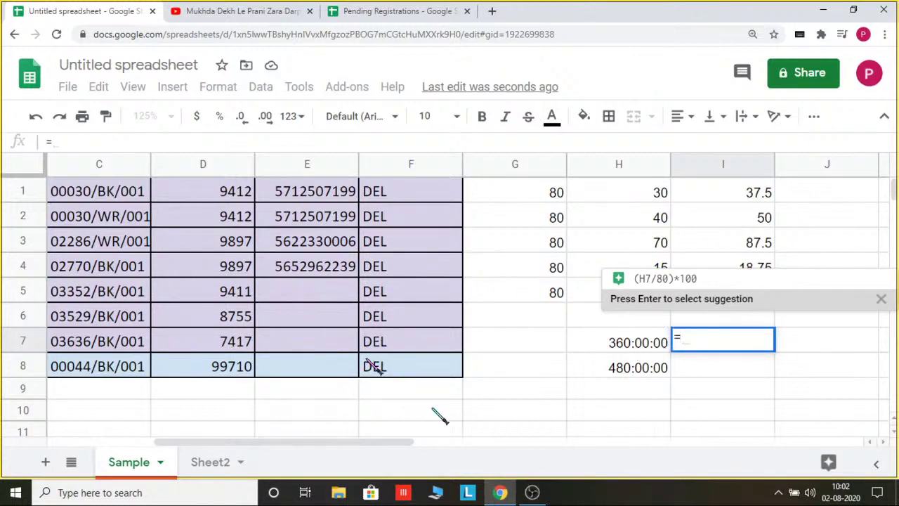
{"action": "left_click", "coordinate": [527, 340]}
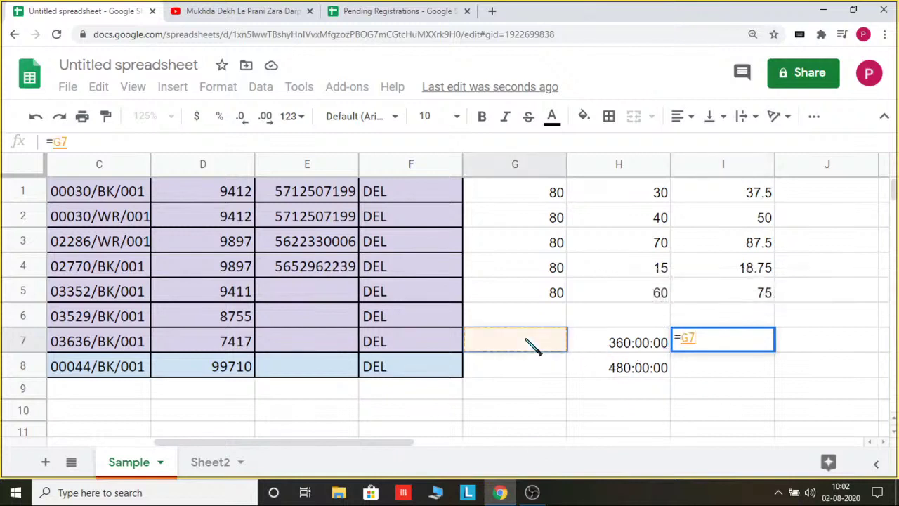
{"action": "key", "text": "BackSpace"}
{"action": "key", "text": "BackSpace"}
{"action": "key", "text": "BackSpace"}
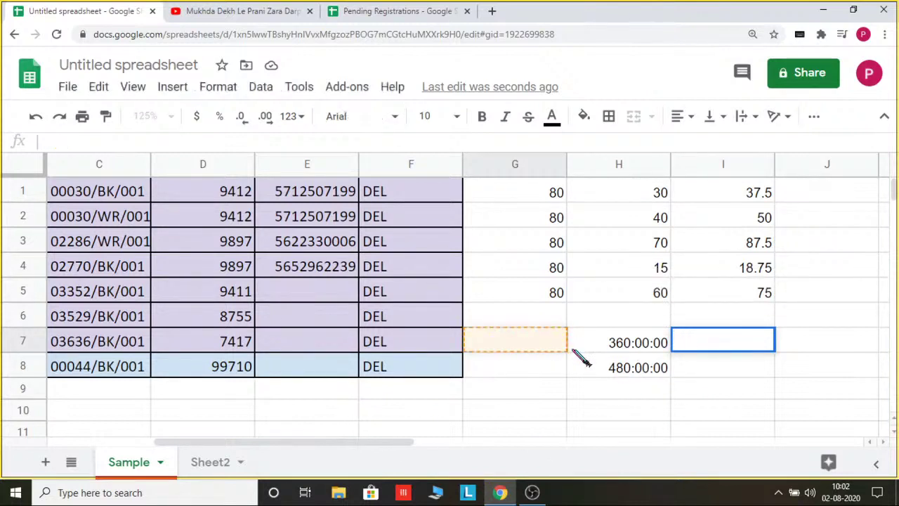
Step: Undo and restore the Duration format on H7:H8 to check which plain numbers the durations stand for
{"action": "left_click", "coordinate": [623, 377]}
{"action": "key", "text": "ctrl+z"}
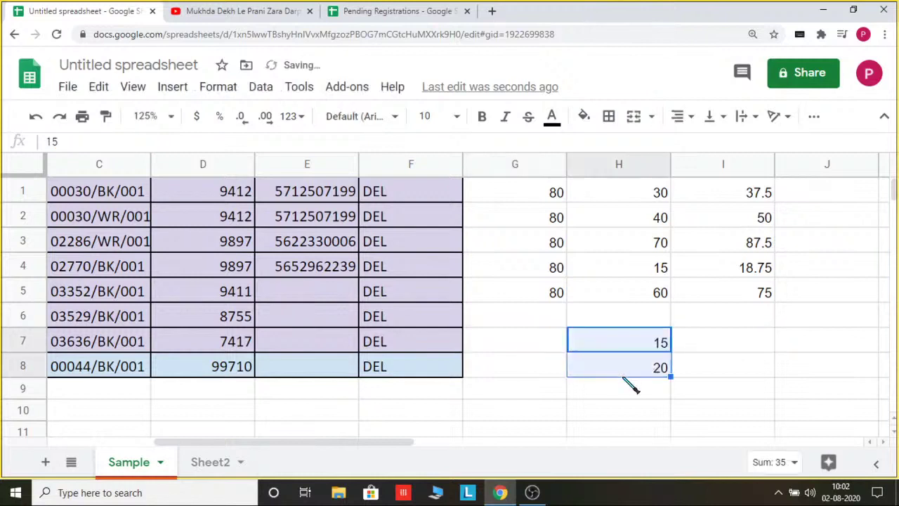
{"action": "key", "text": "ctrl+y"}
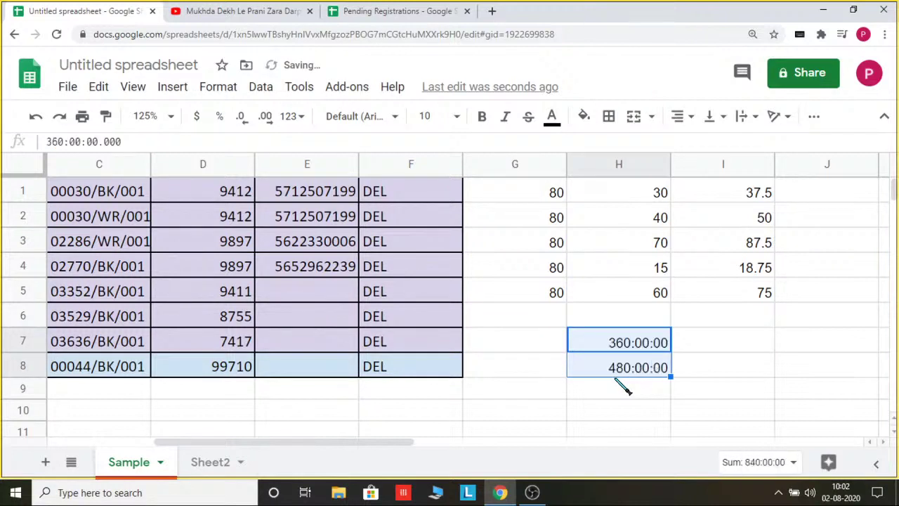
Step: Enter 15 in G7 and 20 in G8 as plain reference numbers beside the durations
{"action": "left_click", "coordinate": [501, 341]}
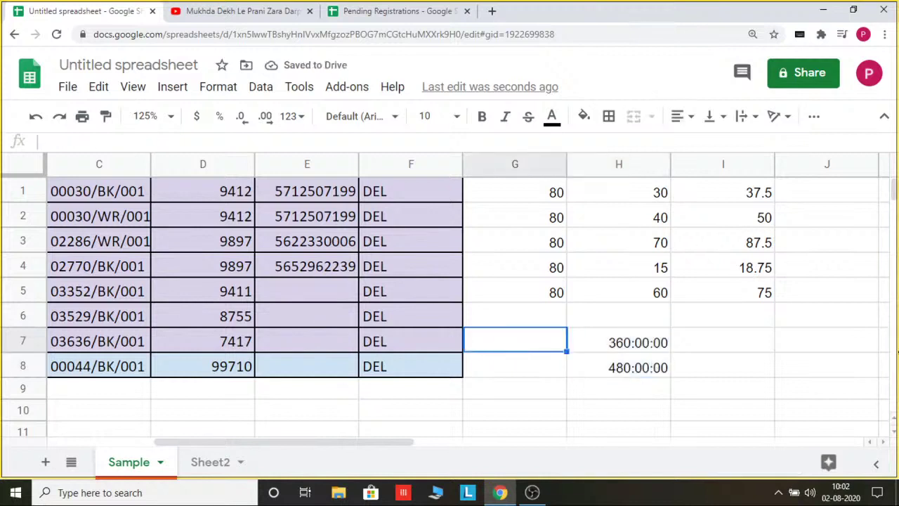
{"action": "type", "text": "15"}
{"action": "key", "text": "Return"}
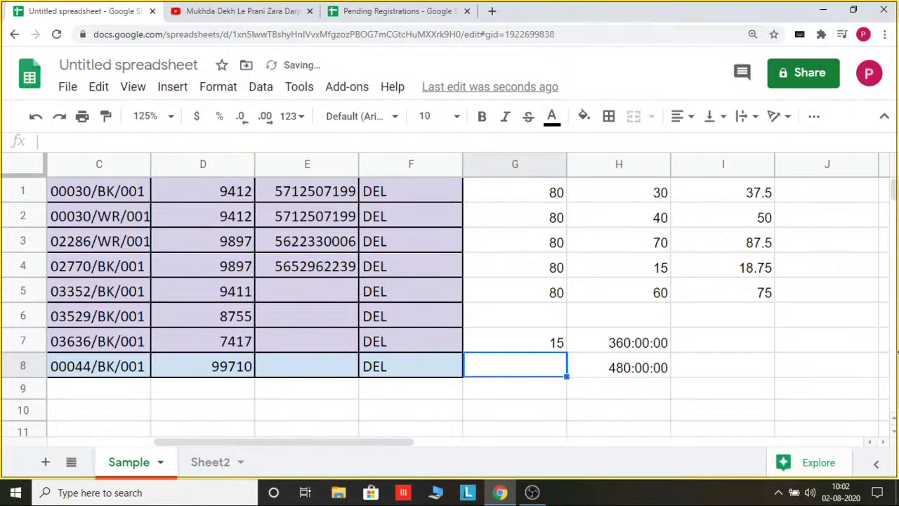
{"action": "type", "text": "20"}
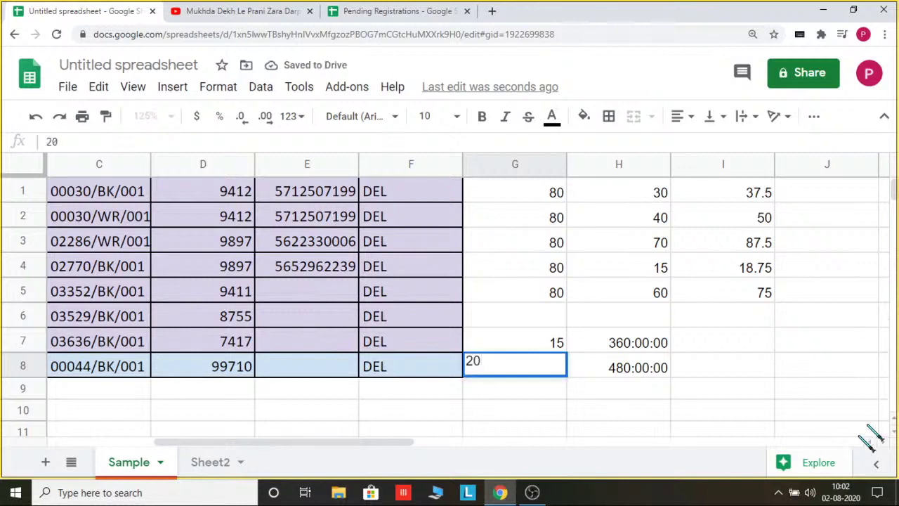
{"action": "left_click", "coordinate": [721, 370]}
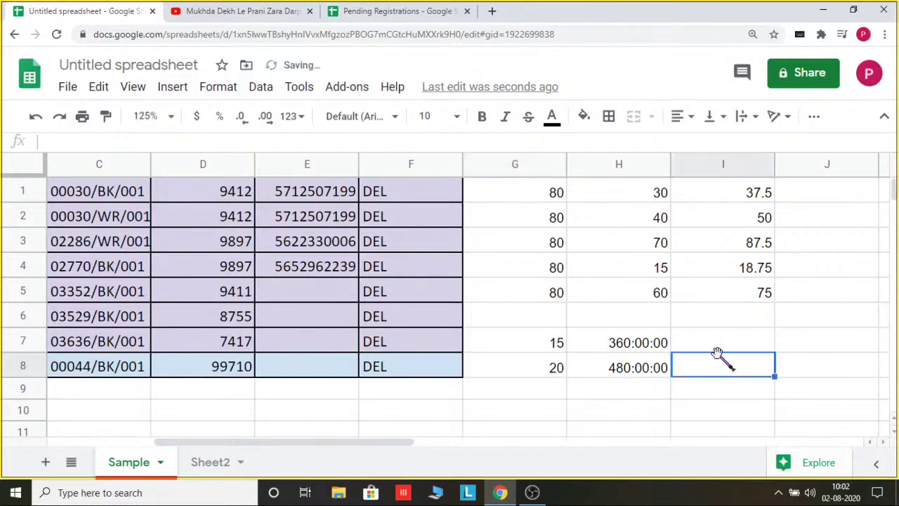
Step: Enter the formula =(H7/24) in cell I7 to divide the neighbouring duration by 24
{"action": "left_click", "coordinate": [709, 342]}
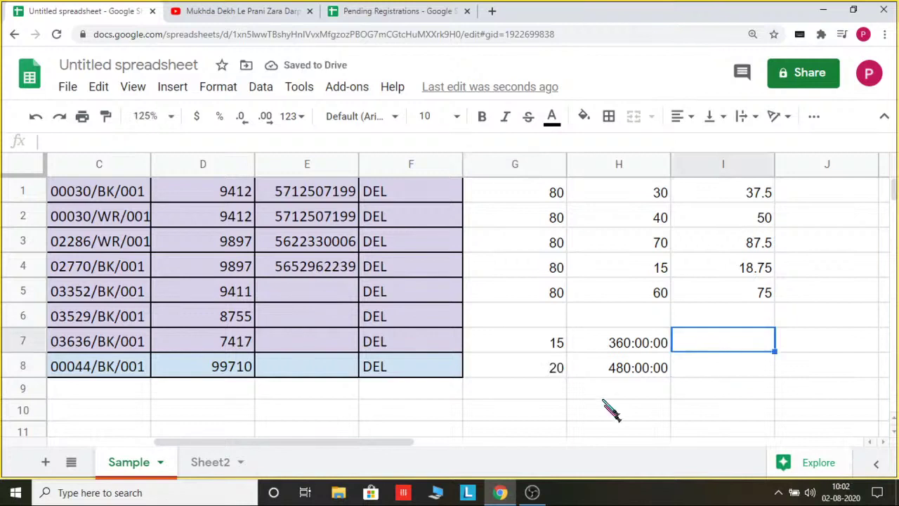
{"action": "left_click", "coordinate": [535, 348]}
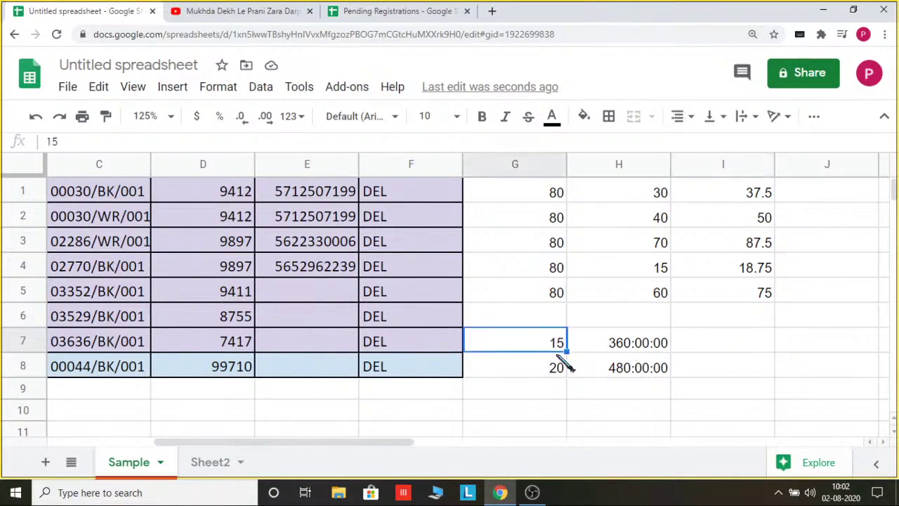
{"action": "left_click", "coordinate": [621, 348]}
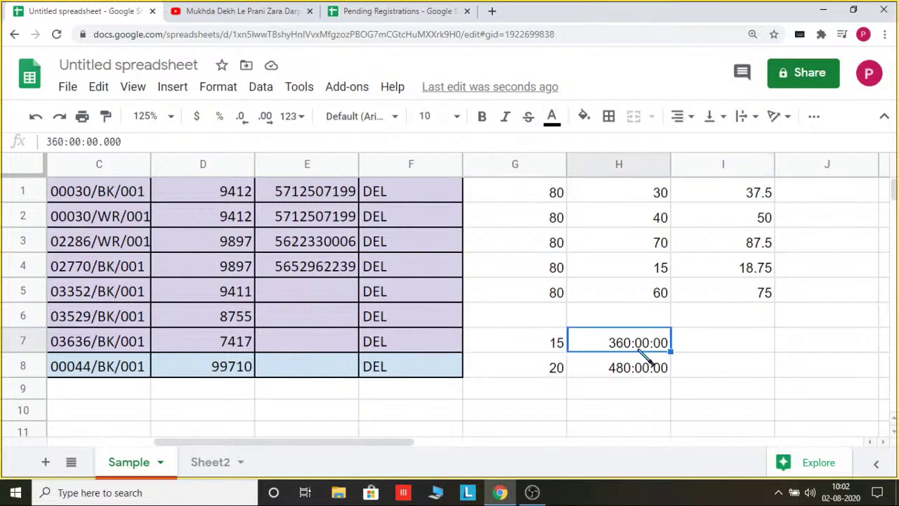
{"action": "left_click", "coordinate": [702, 342]}
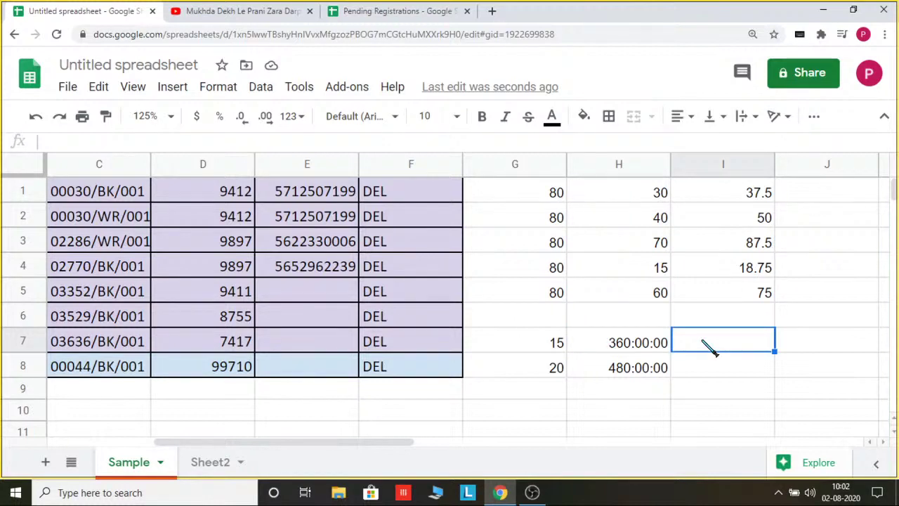
{"action": "type", "text": "="}
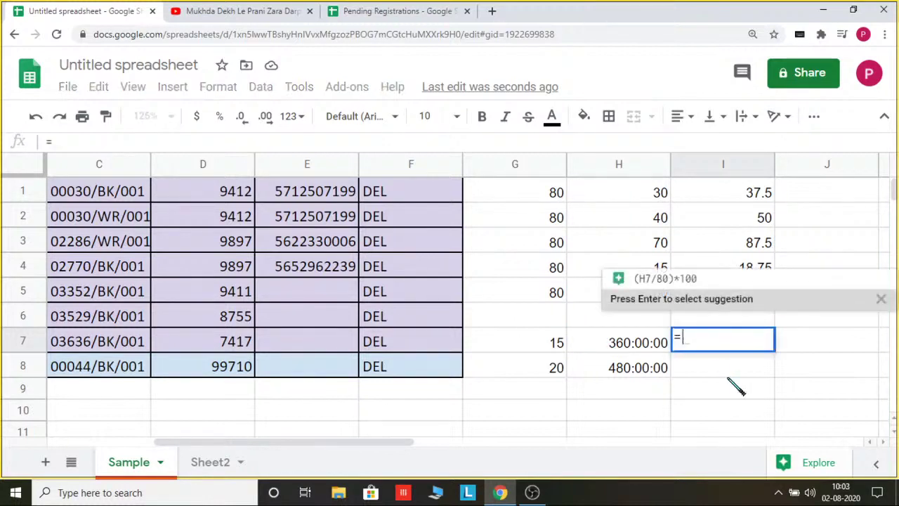
{"action": "type", "text": "("}
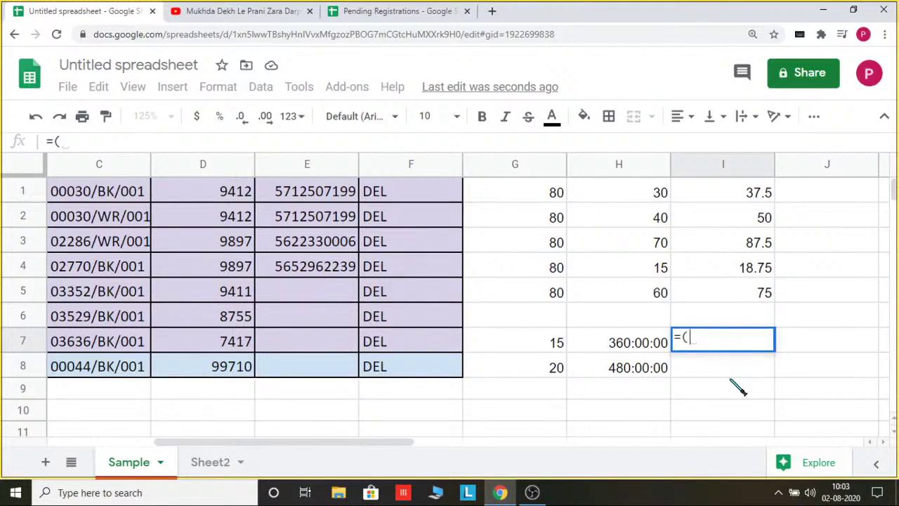
{"action": "left_click", "coordinate": [618, 341]}
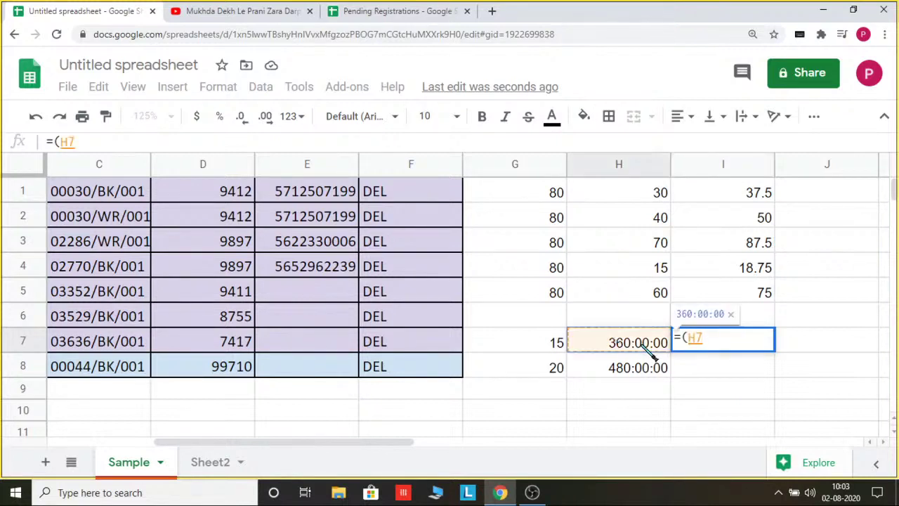
{"action": "type", "text": "/24"}
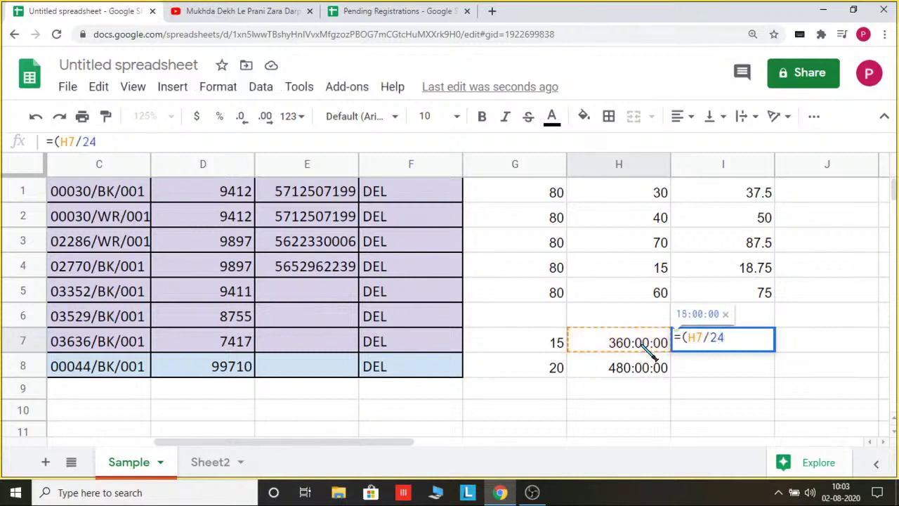
{"action": "type", "text": ")"}
{"action": "key", "text": "Return"}
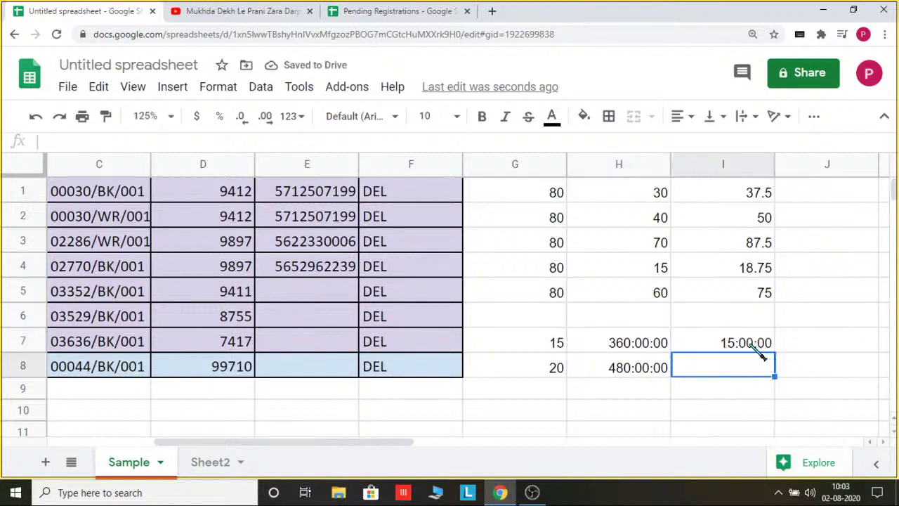
Step: Clear the example data from ranges G7:I8 and G1:I5
{"action": "left_click", "coordinate": [637, 348]}
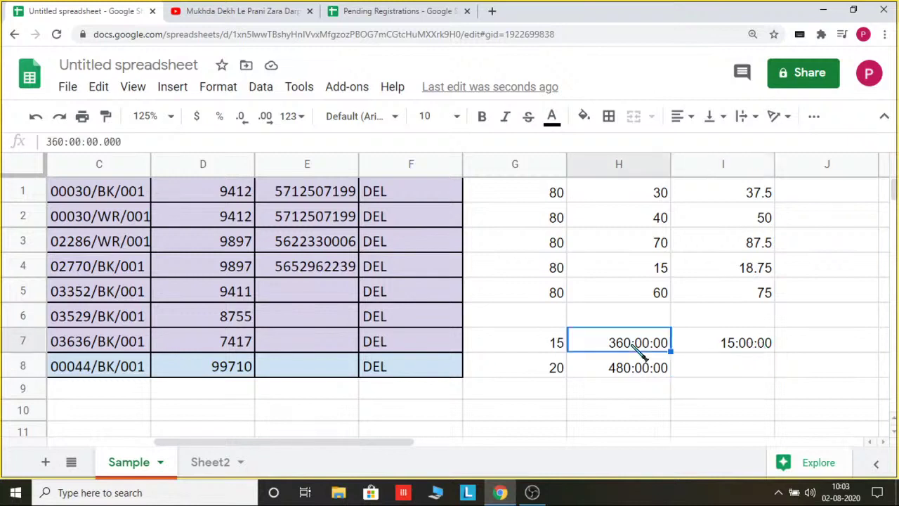
{"action": "left_click_drag", "start_coordinate": [533, 344], "coordinate": [773, 366]}
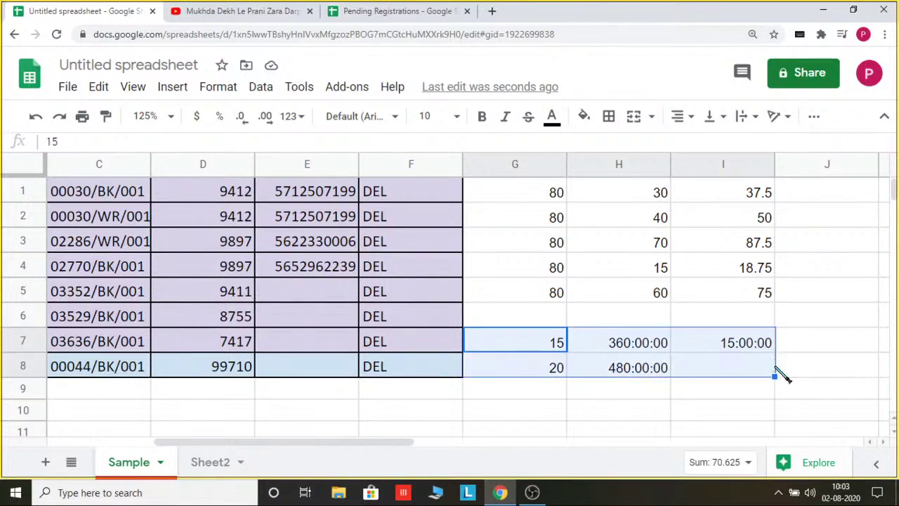
{"action": "key", "text": "Delete"}
{"action": "left_click", "coordinate": [594, 365]}
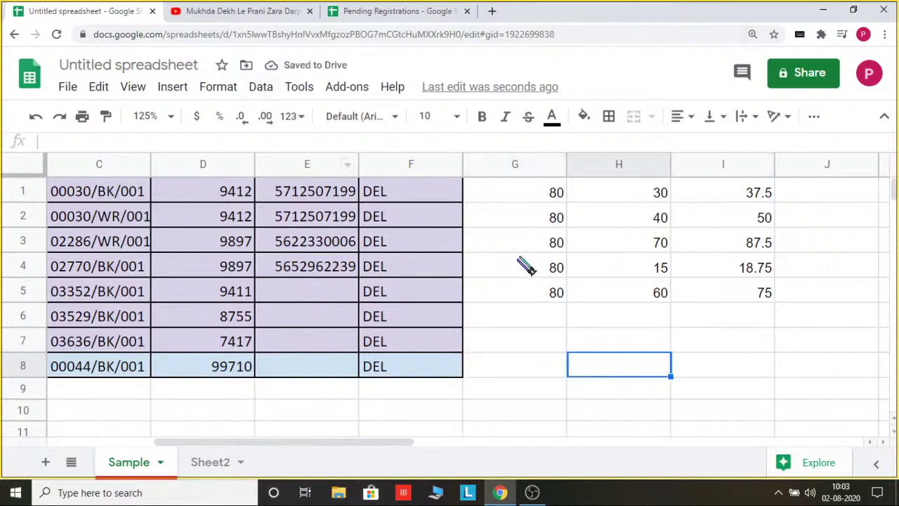
{"action": "left_click_drag", "start_coordinate": [531, 188], "coordinate": [759, 298]}
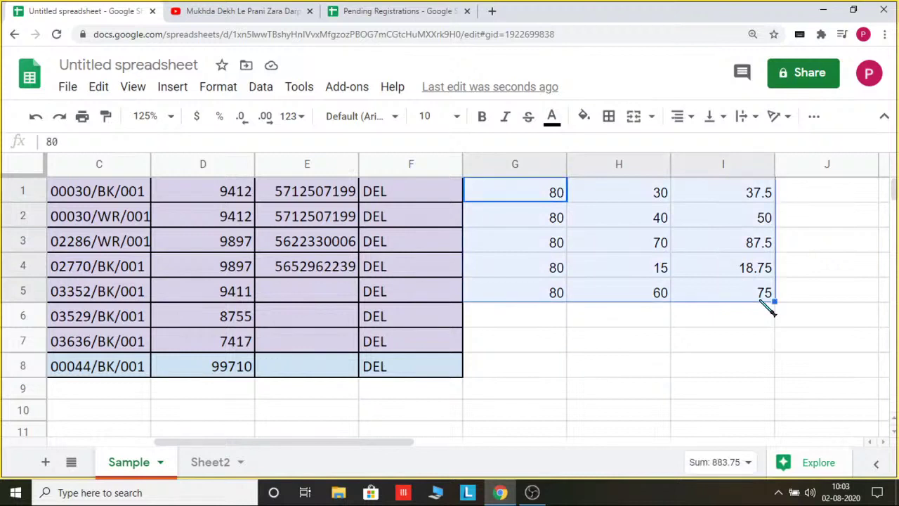
{"action": "key", "text": "Delete"}
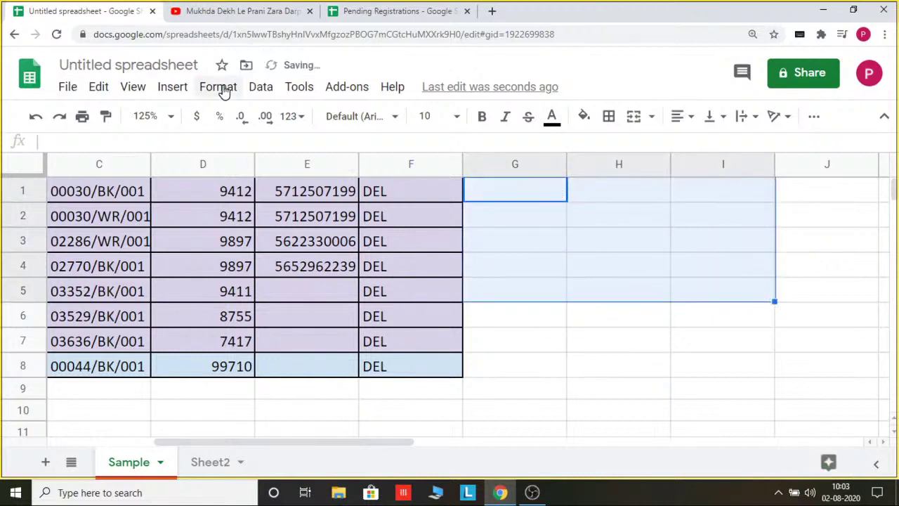
{"action": "left_click", "coordinate": [219, 88]}
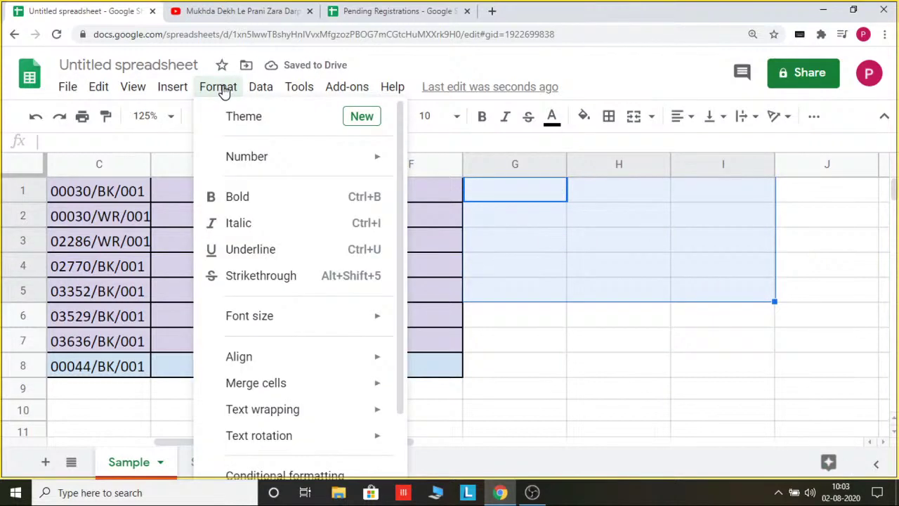
{"action": "mouse_move", "coordinate": [179, 91]}
{"action": "scroll", "coordinate": [202, 309], "scroll_direction": "down", "scroll_amount": 1}
{"action": "scroll", "coordinate": [201, 318], "scroll_direction": "down", "scroll_amount": 2}
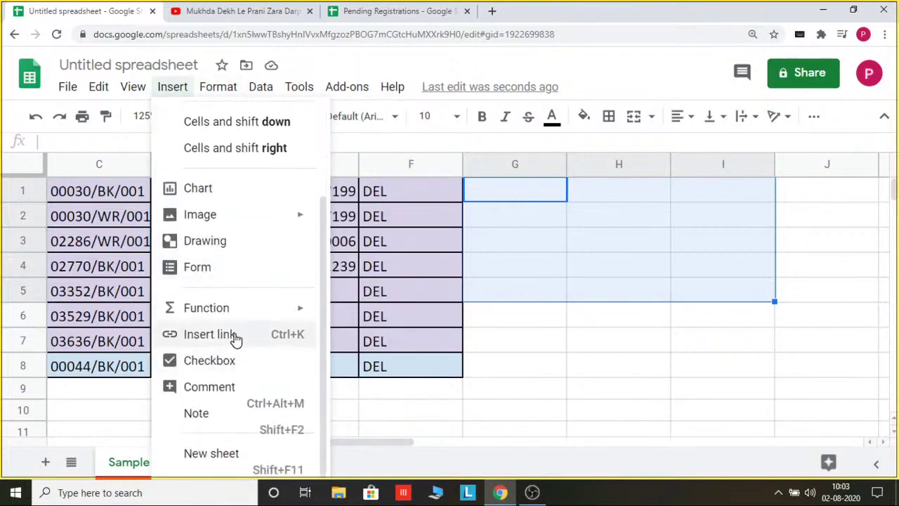
{"action": "scroll", "coordinate": [246, 309], "scroll_direction": "up", "scroll_amount": 1}
{"action": "mouse_move", "coordinate": [231, 325]}
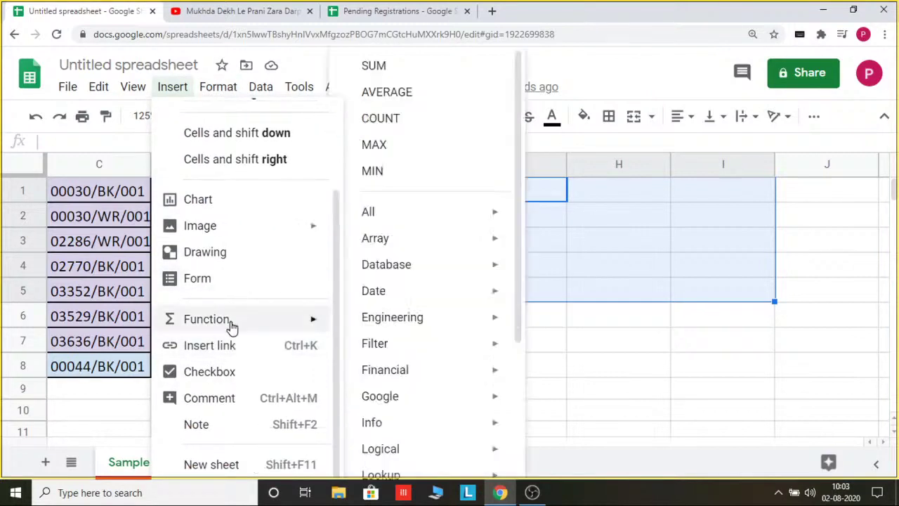
{"action": "left_click", "coordinate": [793, 250]}
{"action": "left_click", "coordinate": [483, 189]}
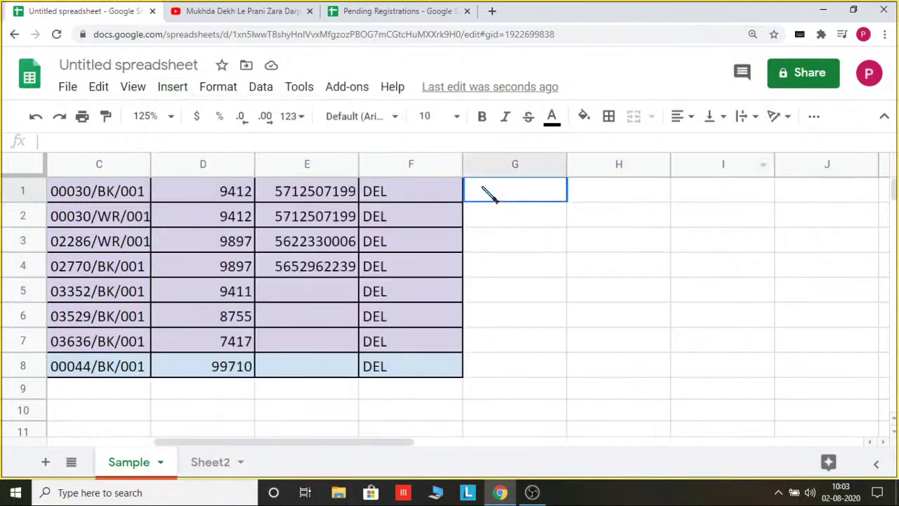
Step: Center the text in A1:A8 horizontally, and change its horizontal alignment to right
{"action": "left_click", "coordinate": [692, 118]}
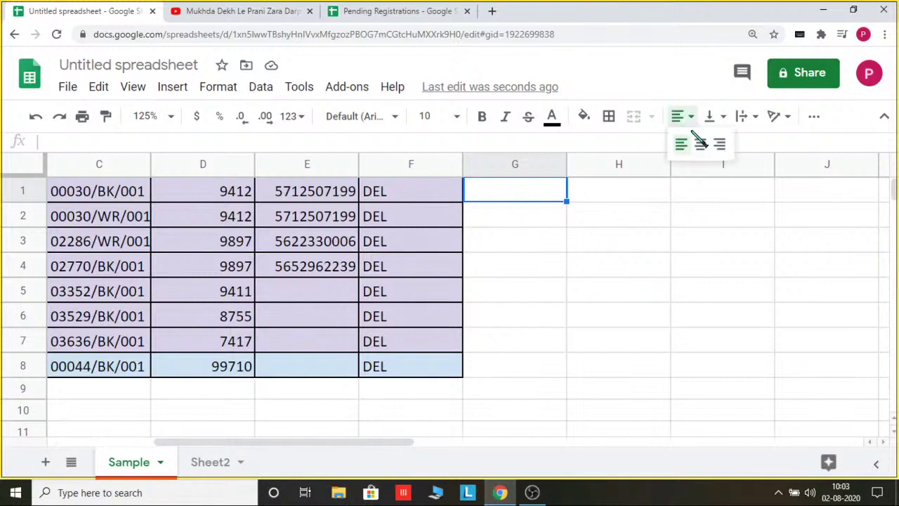
{"action": "left_click", "coordinate": [490, 273]}
{"action": "left_click_drag", "start_coordinate": [285, 441], "coordinate": [126, 437]}
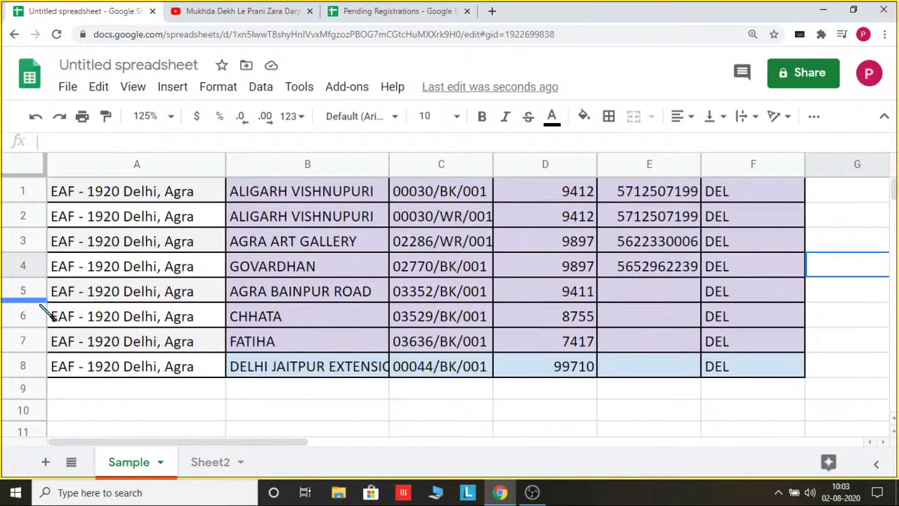
{"action": "left_click_drag", "start_coordinate": [98, 191], "coordinate": [154, 359]}
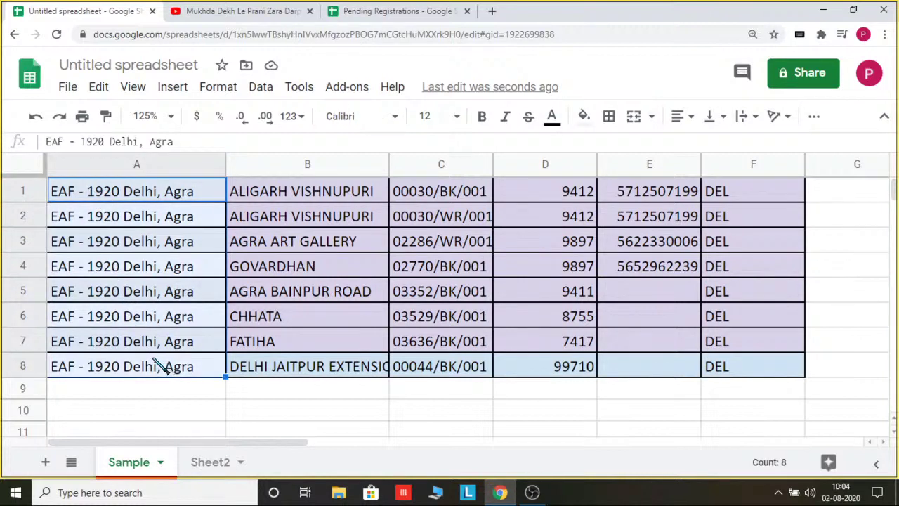
{"action": "left_click", "coordinate": [685, 118]}
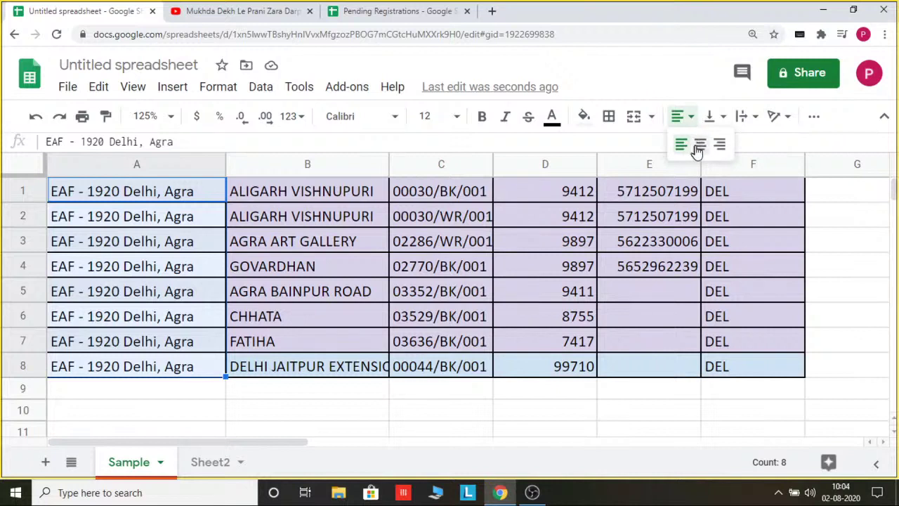
{"action": "left_click", "coordinate": [700, 146]}
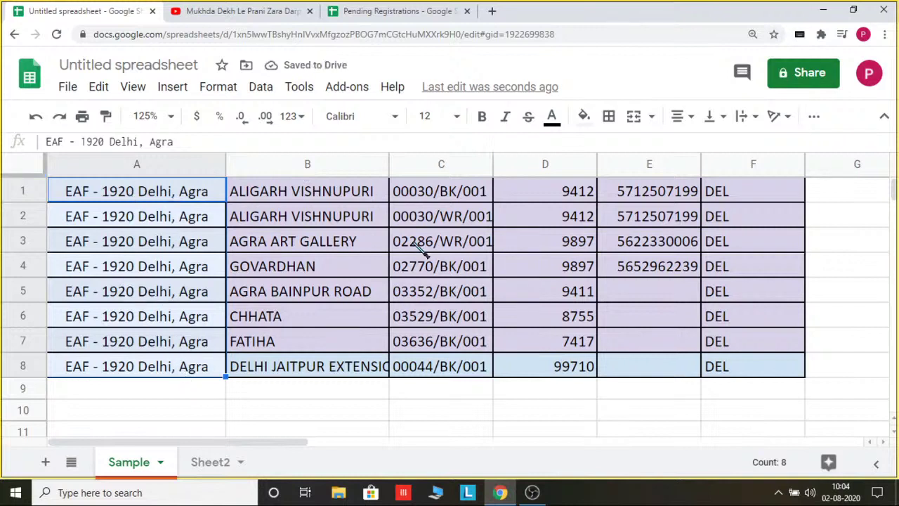
{"action": "left_click", "coordinate": [692, 119]}
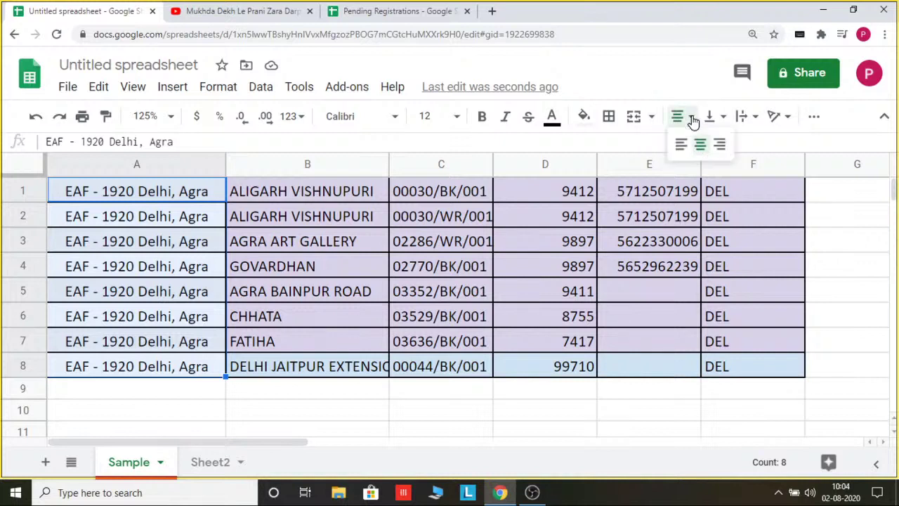
{"action": "left_click", "coordinate": [719, 145]}
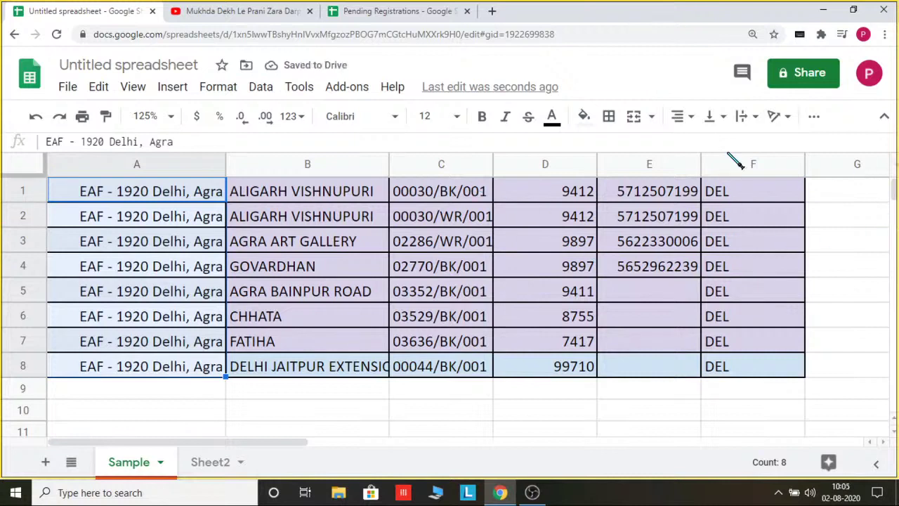
{"action": "left_click", "coordinate": [168, 214]}
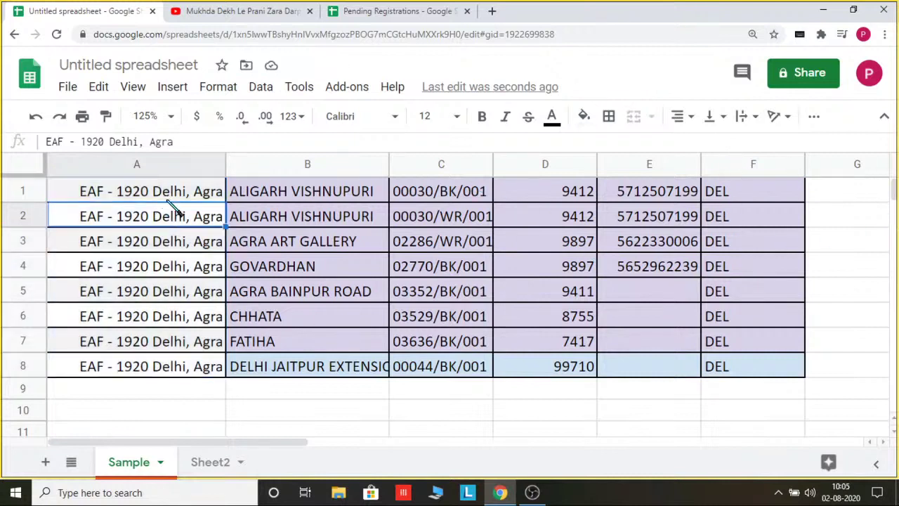
{"action": "left_click", "coordinate": [171, 191]}
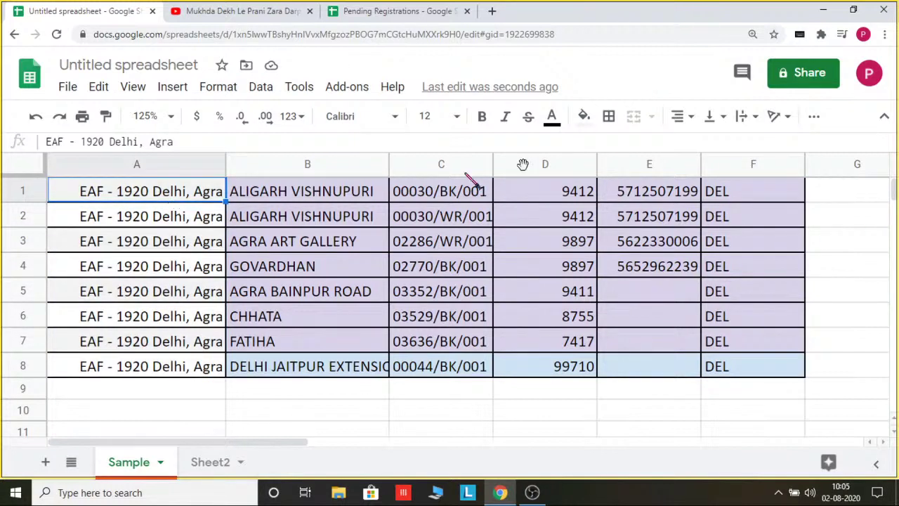
{"action": "left_click", "coordinate": [726, 122]}
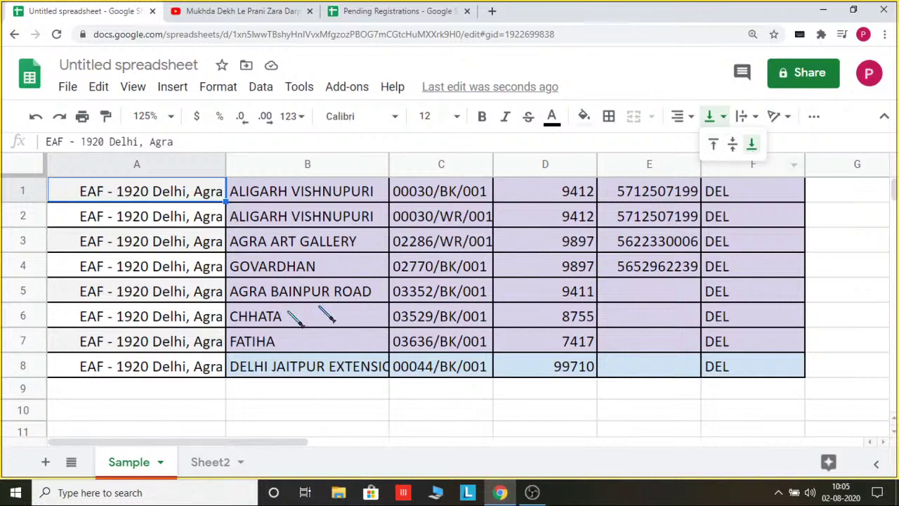
{"action": "left_click", "coordinate": [222, 415]}
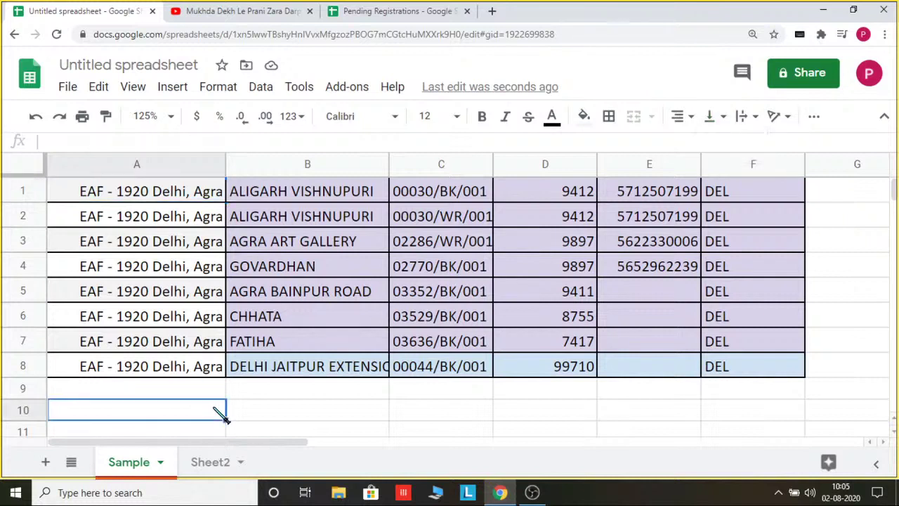
{"action": "left_click", "coordinate": [81, 191]}
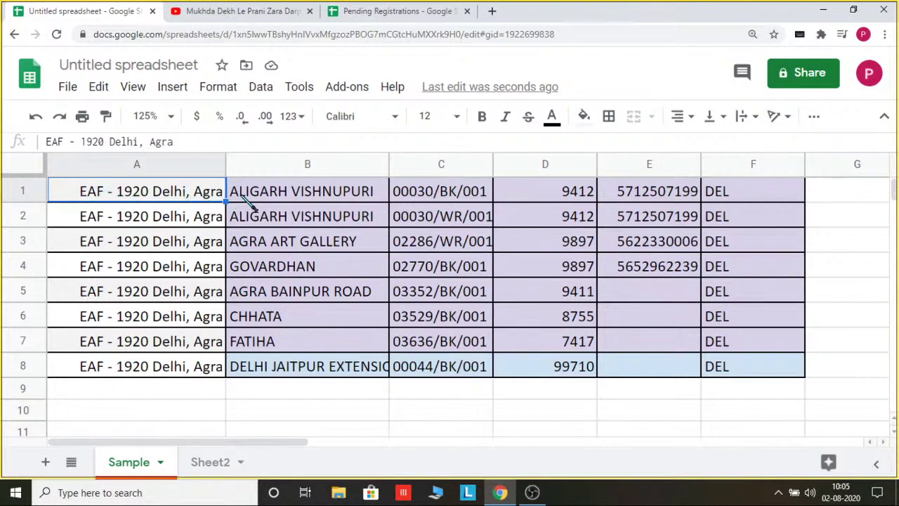
Step: Increase the height of rows 1 to 8 together to nearly three times their size
{"action": "left_click_drag", "start_coordinate": [24, 195], "coordinate": [21, 367]}
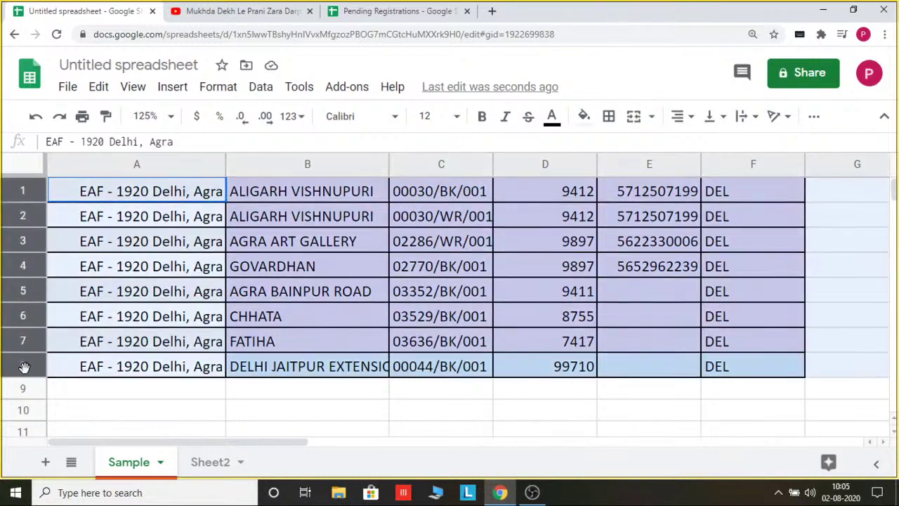
{"action": "scroll", "coordinate": [25, 365], "scroll_direction": "down", "scroll_amount": 1}
{"action": "left_click_drag", "start_coordinate": [23, 335], "coordinate": [25, 372]}
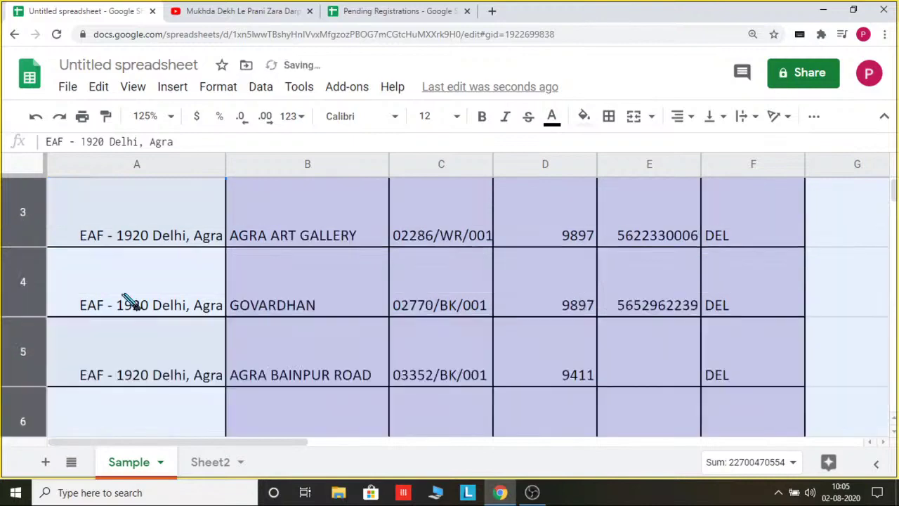
{"action": "left_click", "coordinate": [174, 268]}
{"action": "scroll", "coordinate": [330, 291], "scroll_direction": "up", "scroll_amount": 2}
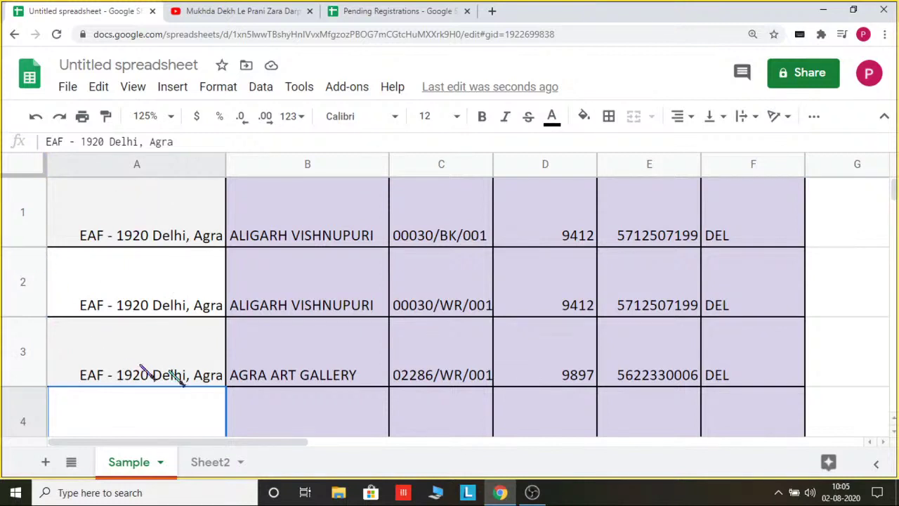
Step: Set the vertical alignment of the text in column A to Top
{"action": "left_click", "coordinate": [85, 233]}
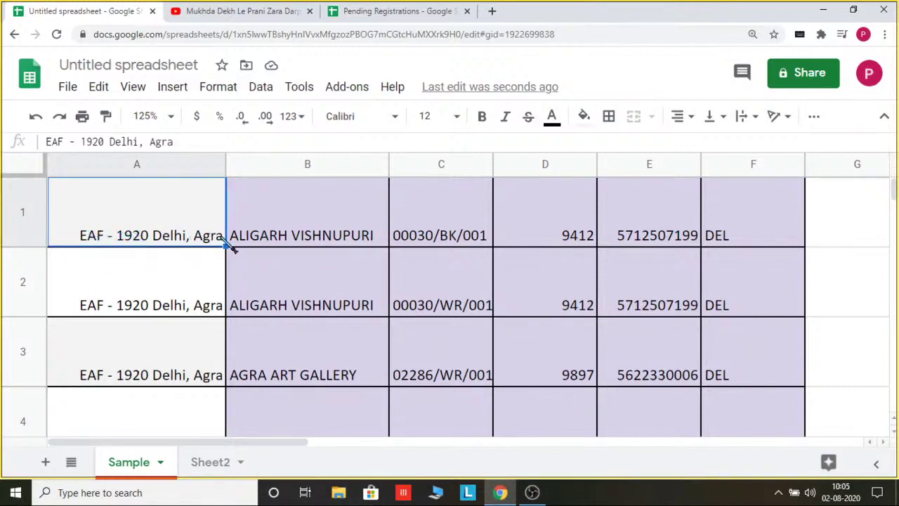
{"action": "left_click", "coordinate": [723, 121]}
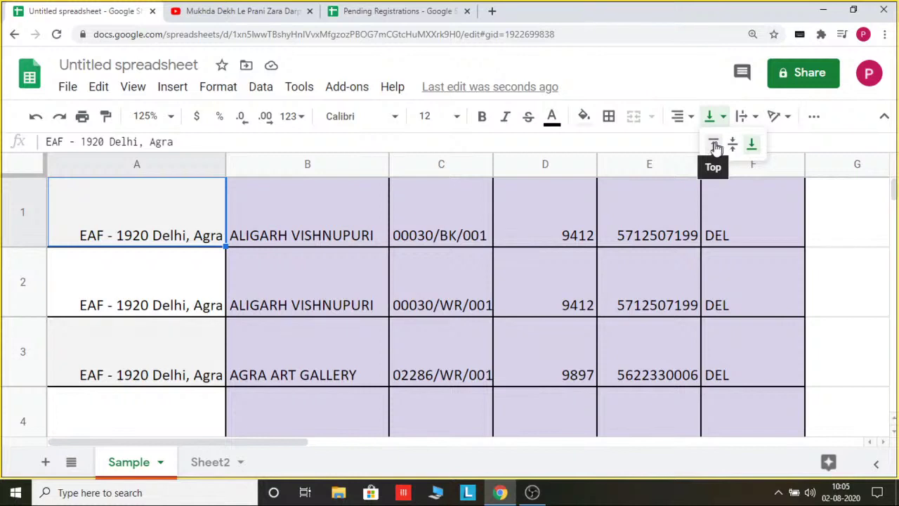
{"action": "left_click", "coordinate": [137, 165]}
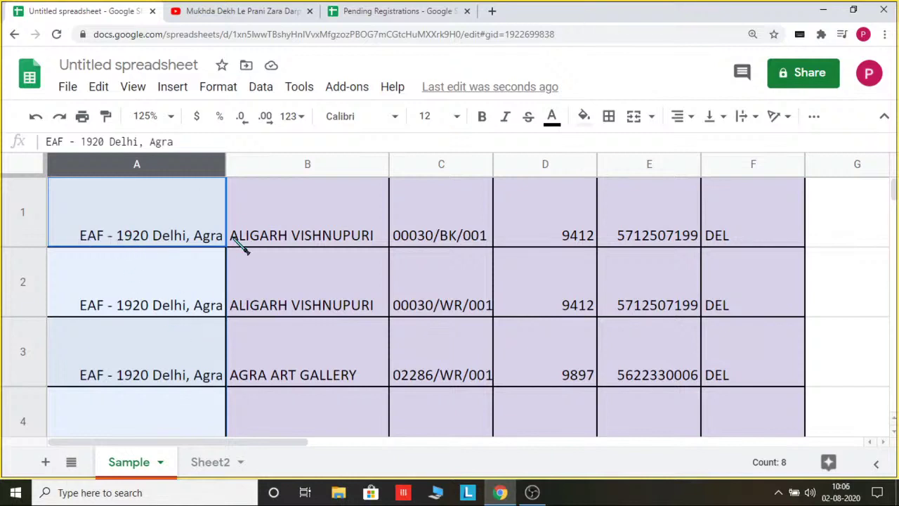
{"action": "left_click", "coordinate": [724, 120]}
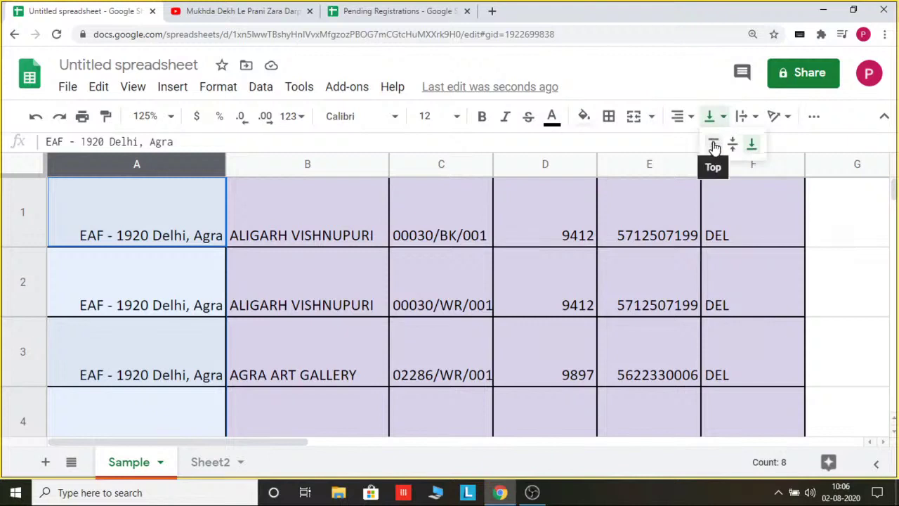
{"action": "left_click", "coordinate": [713, 143]}
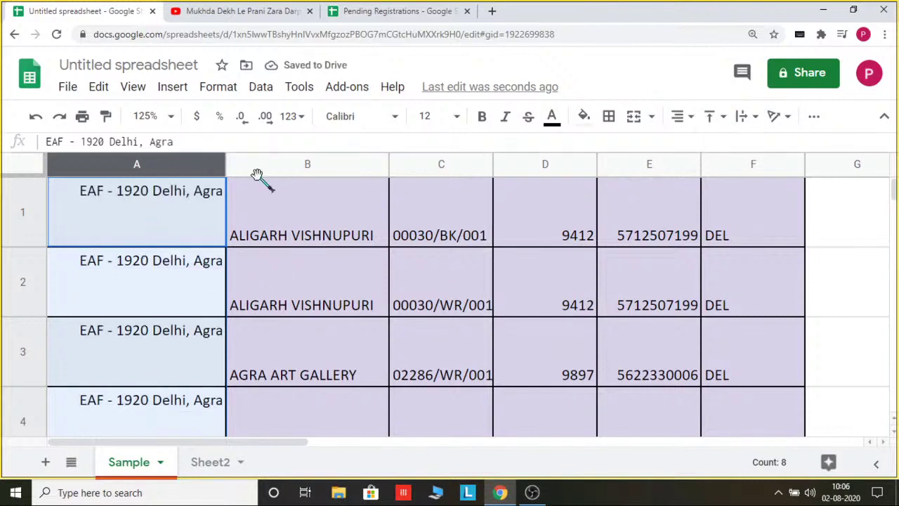
Step: Try middle and bottom vertical alignment on column A's text, and finally set it to middle
{"action": "left_click", "coordinate": [725, 118]}
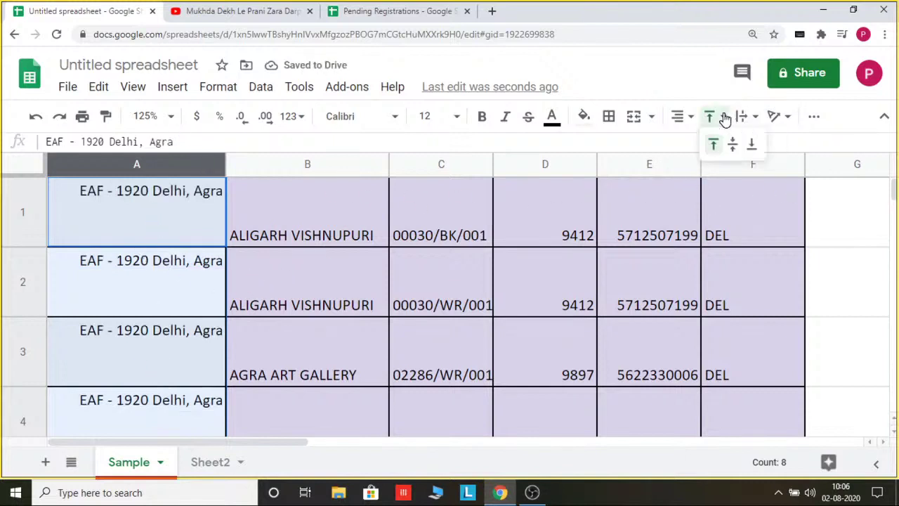
{"action": "left_click", "coordinate": [732, 145]}
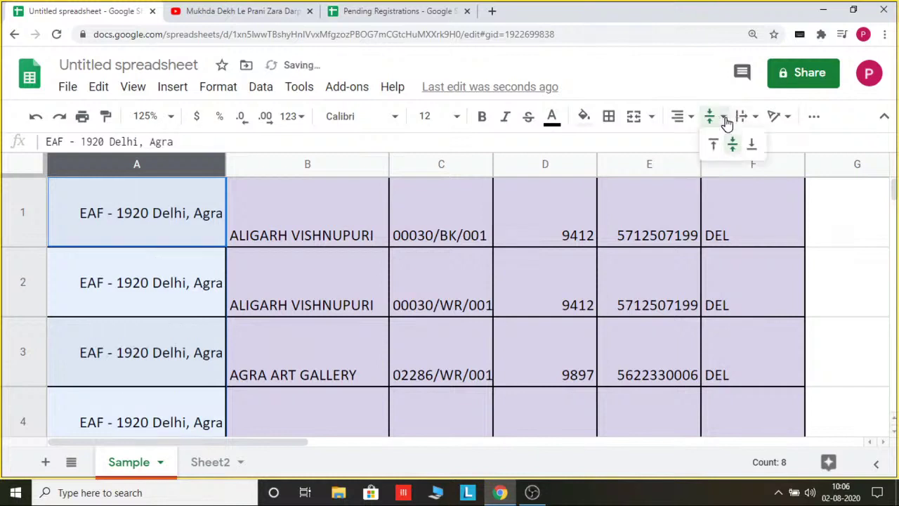
{"action": "left_click", "coordinate": [725, 118]}
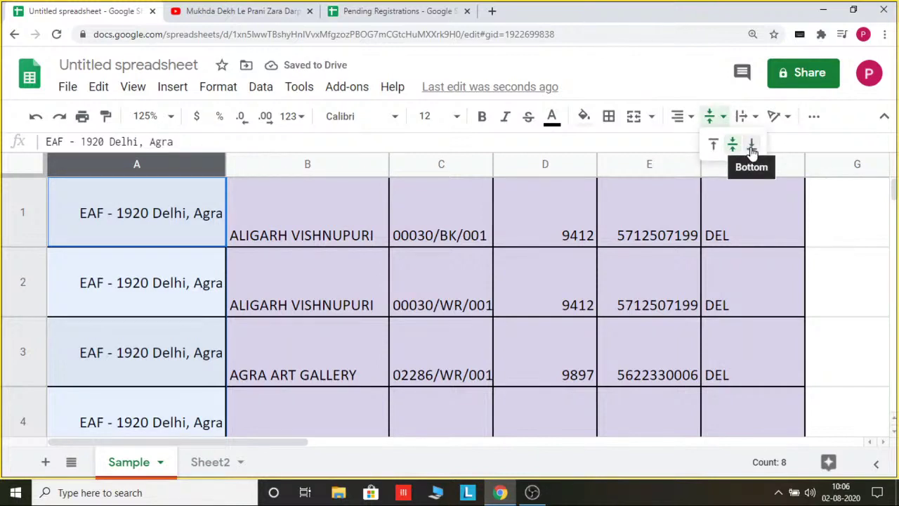
{"action": "left_click", "coordinate": [752, 147]}
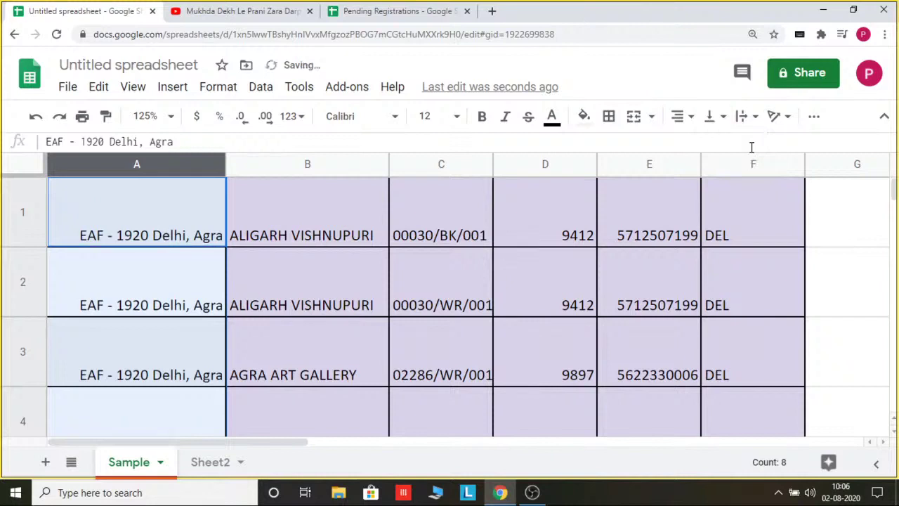
{"action": "left_click", "coordinate": [724, 117]}
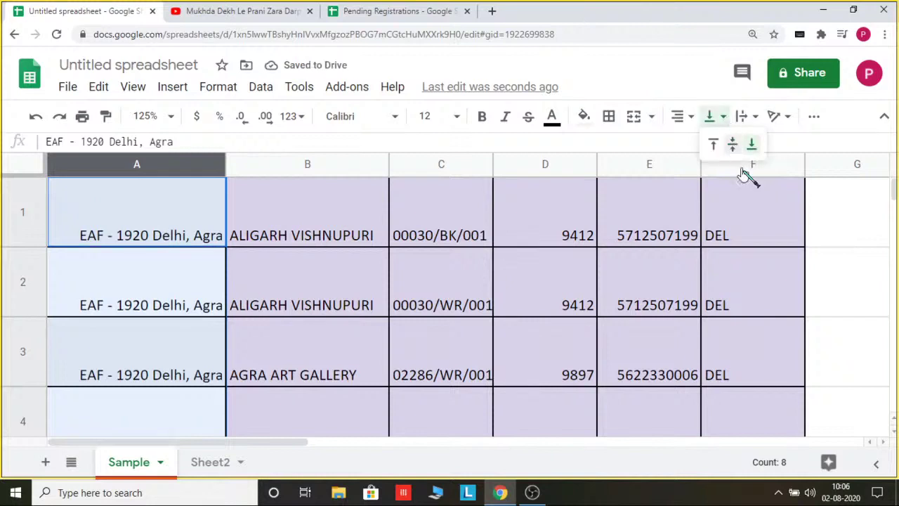
{"action": "left_click", "coordinate": [737, 148]}
Step: Narrow columns A and B until their longer text is cut off at the cell edges
{"action": "left_click", "coordinate": [328, 224]}
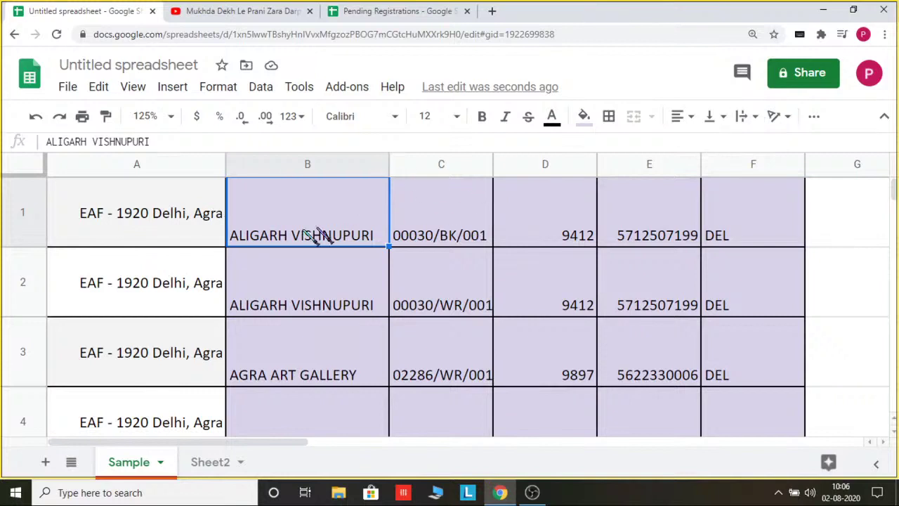
{"action": "left_click_drag", "start_coordinate": [224, 165], "coordinate": [189, 164]}
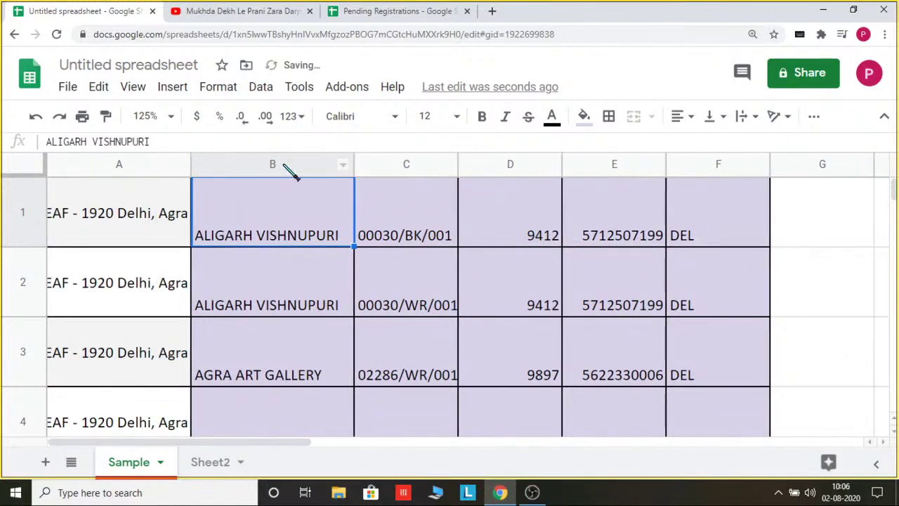
{"action": "left_click_drag", "start_coordinate": [353, 160], "coordinate": [314, 163]}
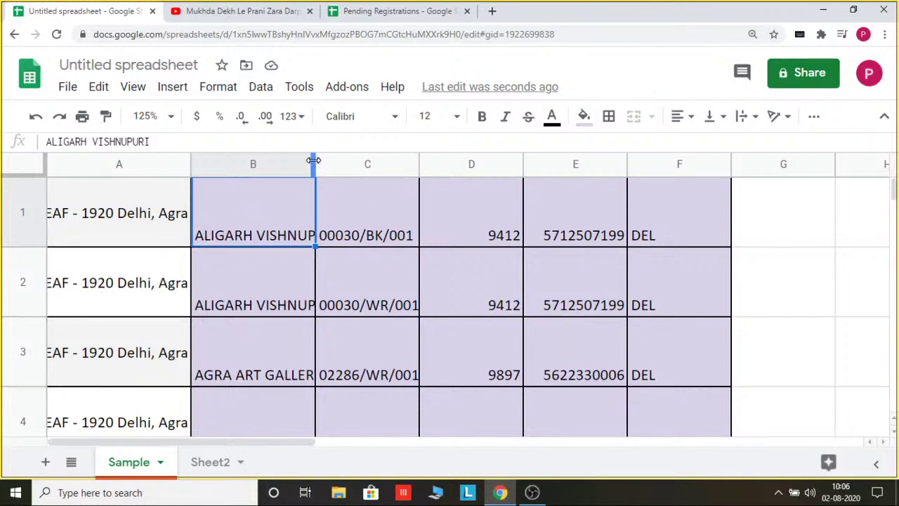
{"action": "left_click_drag", "start_coordinate": [313, 161], "coordinate": [371, 162]}
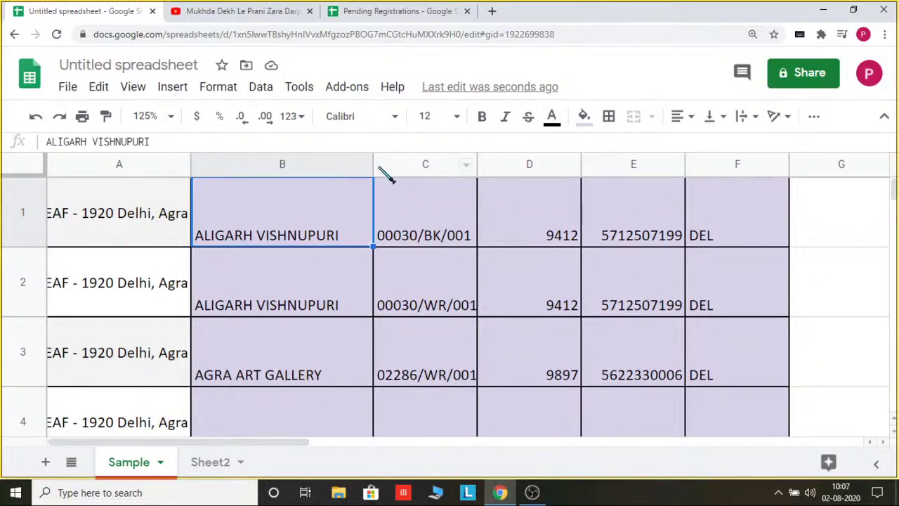
{"action": "left_click_drag", "start_coordinate": [373, 164], "coordinate": [300, 165]}
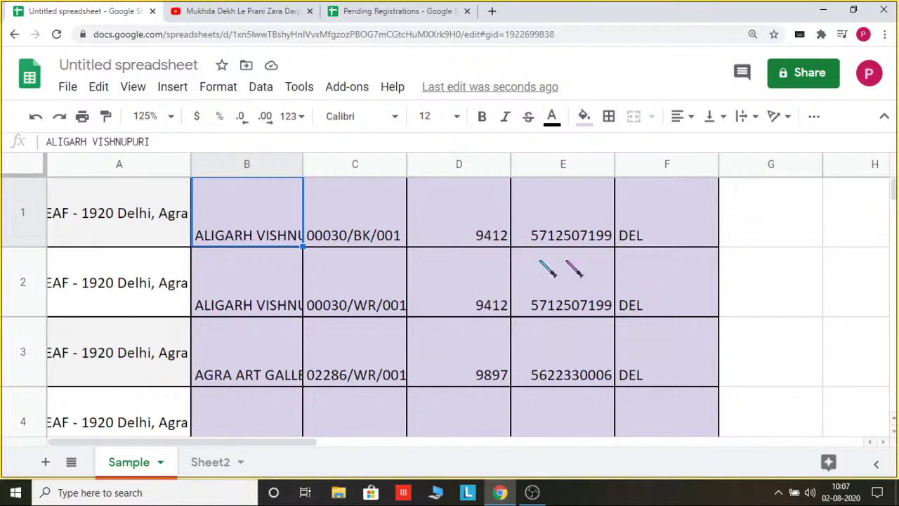
Step: Apply the Overflow text wrapping option to cell B5, which contains AGRA BAINPUR ROAD
{"action": "left_click", "coordinate": [262, 295]}
{"action": "scroll", "coordinate": [258, 323], "scroll_direction": "down", "scroll_amount": 2}
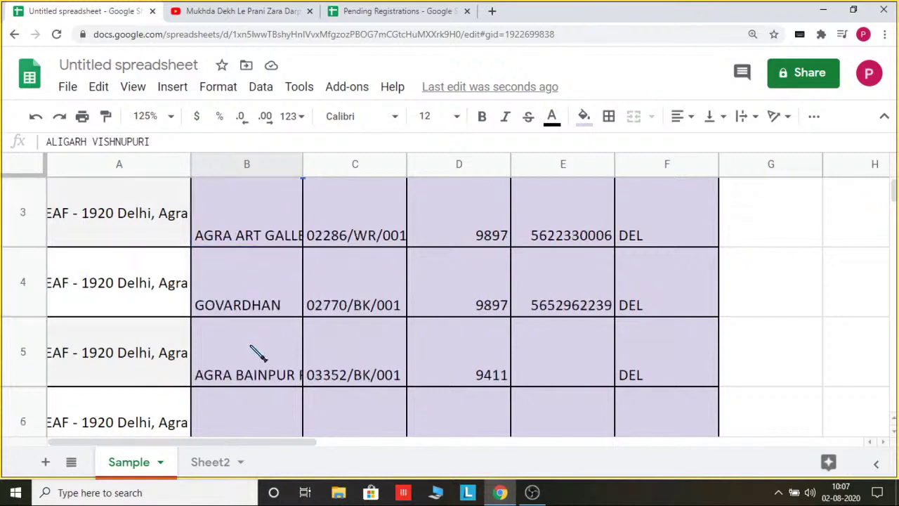
{"action": "left_click", "coordinate": [271, 365]}
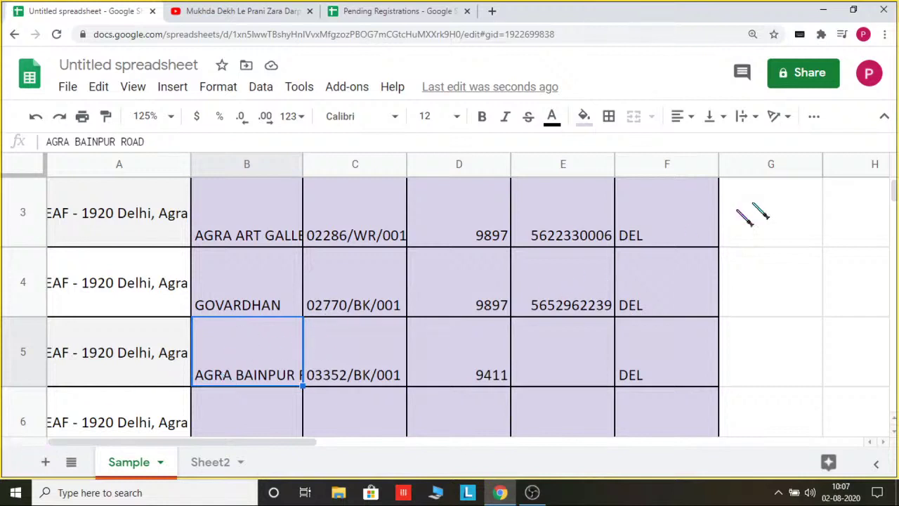
{"action": "left_click", "coordinate": [755, 118]}
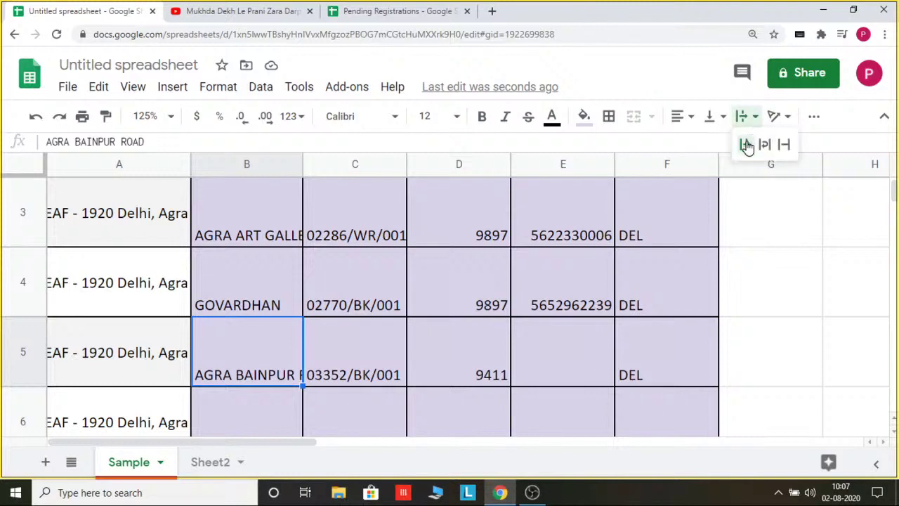
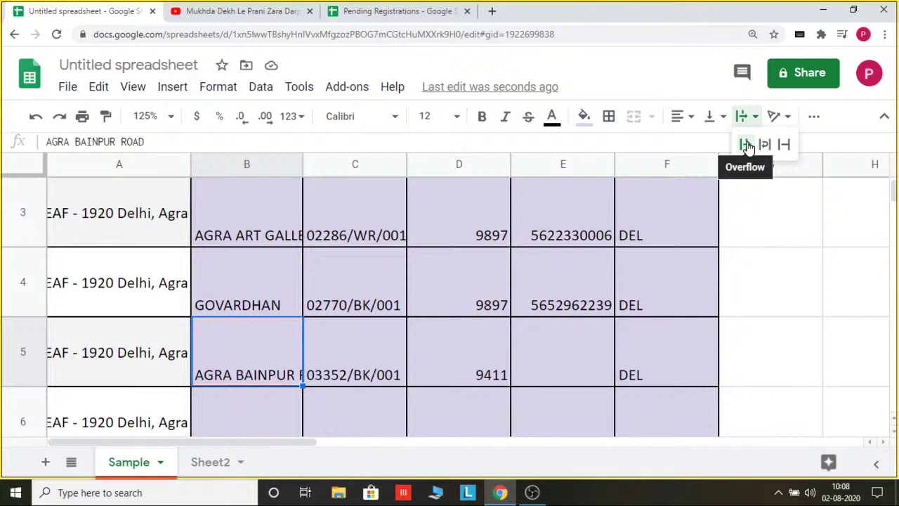
{"action": "left_click", "coordinate": [747, 145]}
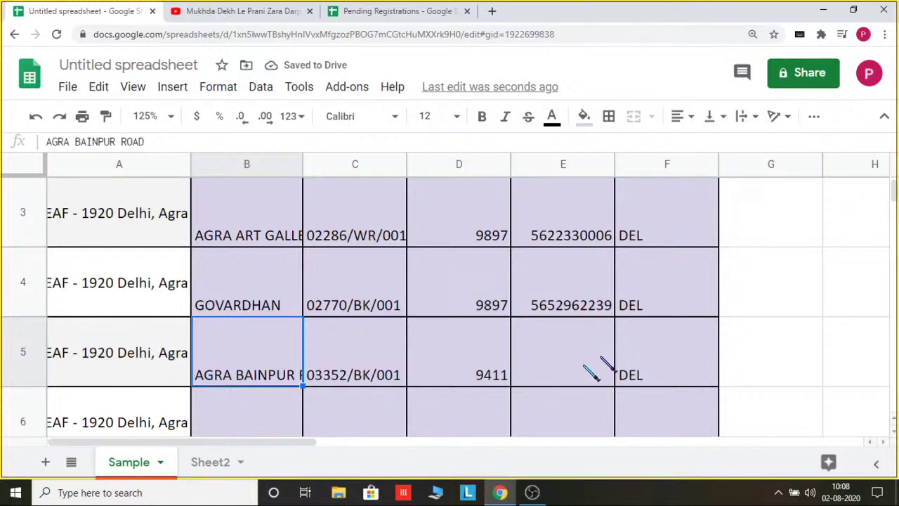
{"action": "left_click", "coordinate": [348, 377]}
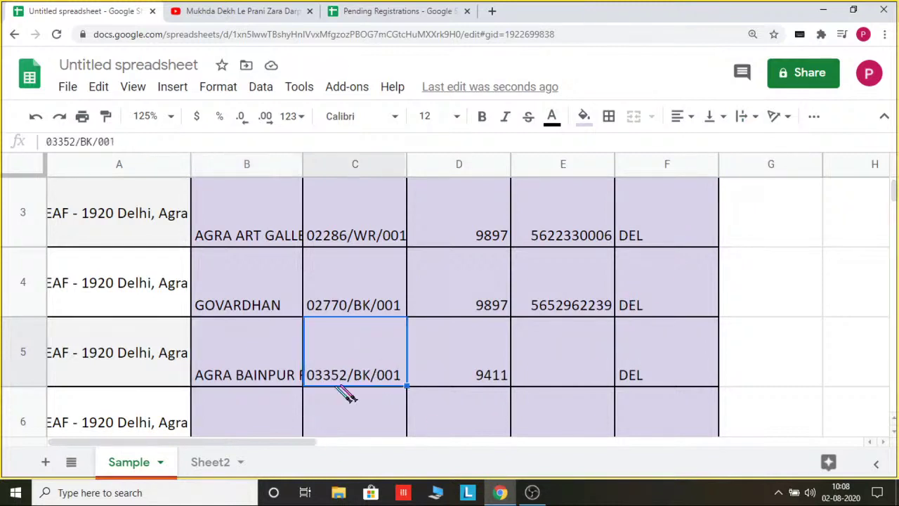
{"action": "left_click", "coordinate": [257, 368]}
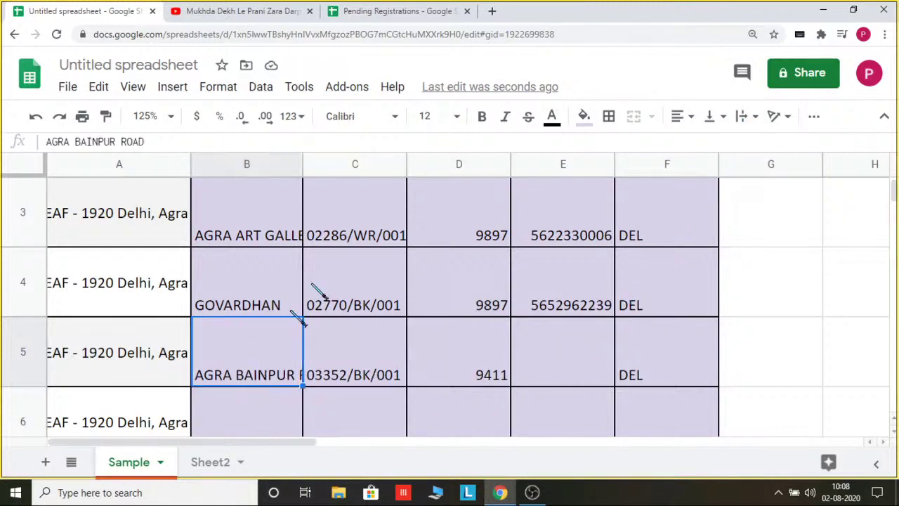
{"action": "left_click", "coordinate": [752, 117]}
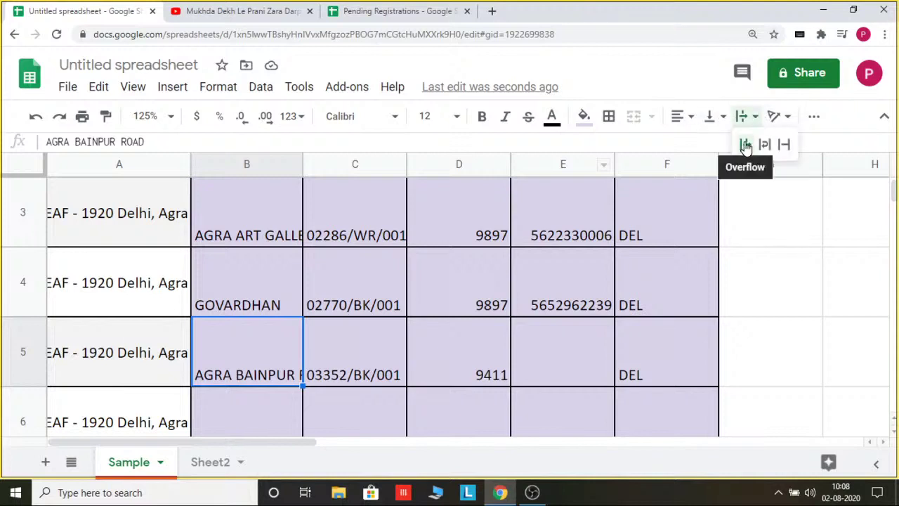
{"action": "left_click", "coordinate": [745, 145]}
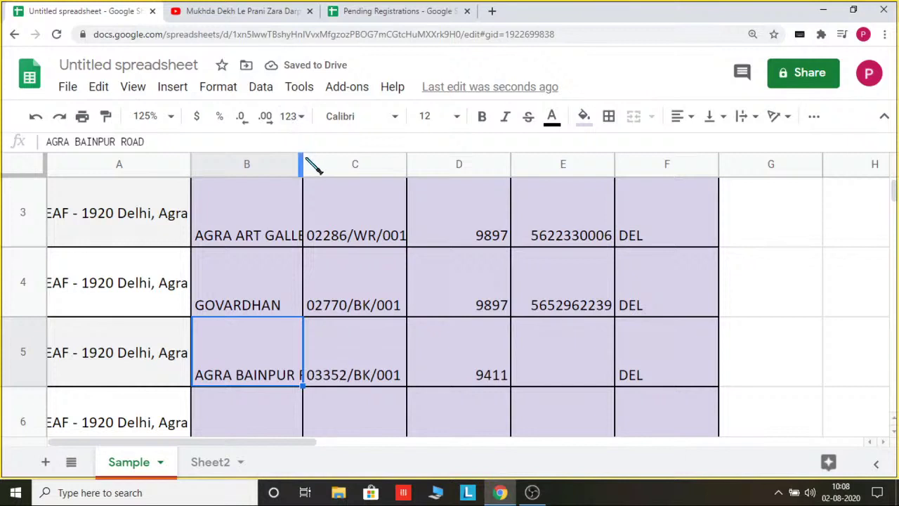
Step: Widen column B very slightly and set the text wrapping of cell B5 to Wrap
{"action": "left_click_drag", "start_coordinate": [302, 160], "coordinate": [303, 184]}
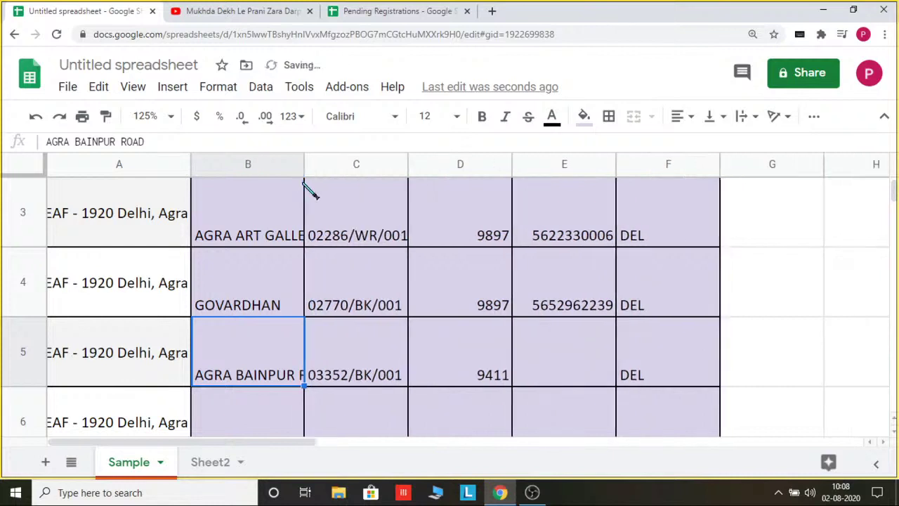
{"action": "left_click", "coordinate": [756, 118]}
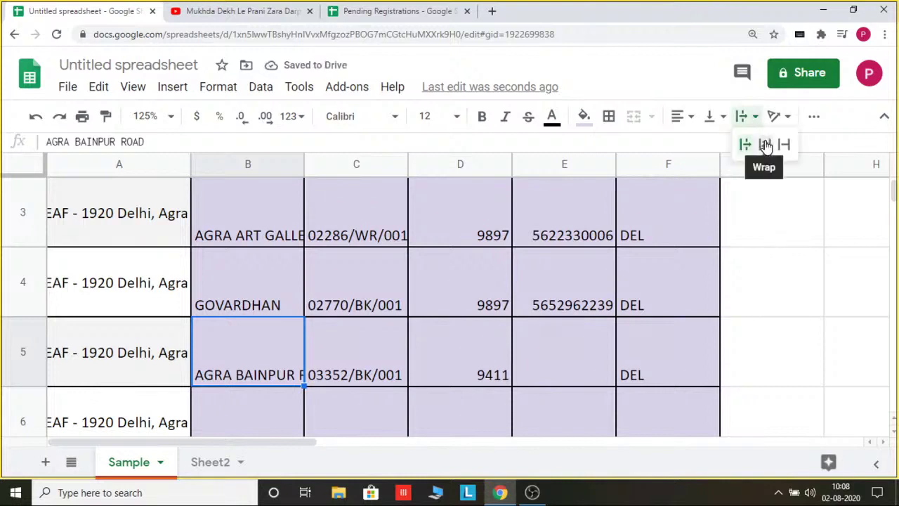
{"action": "left_click", "coordinate": [765, 144]}
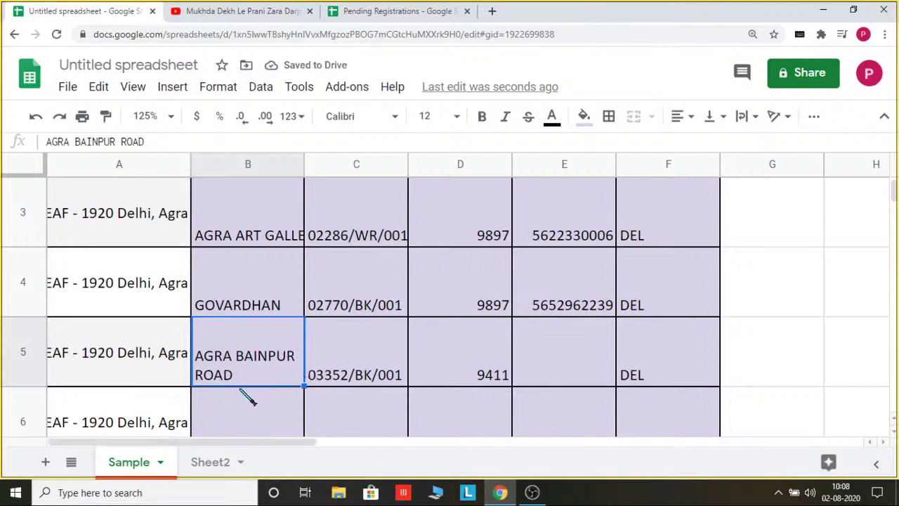
Step: Increase the height of row 4 by about half
{"action": "left_click", "coordinate": [275, 415]}
{"action": "left_click", "coordinate": [279, 374]}
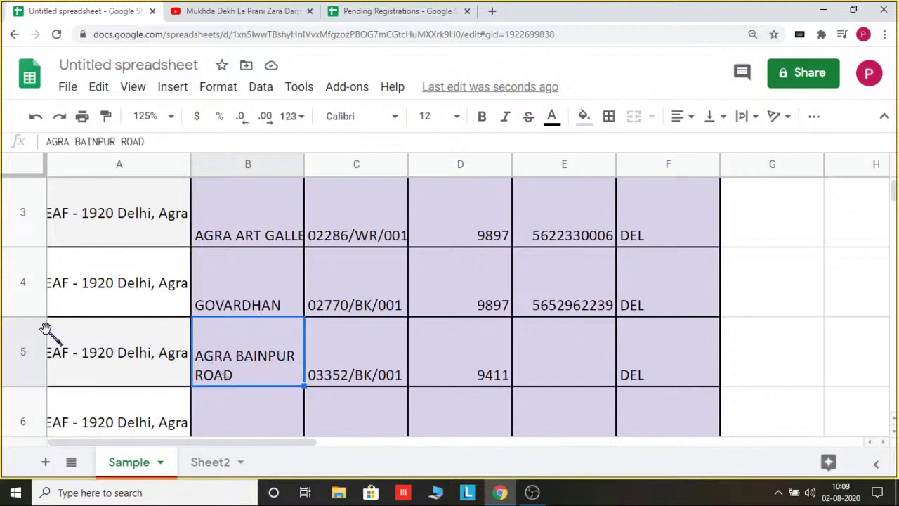
{"action": "left_click_drag", "start_coordinate": [35, 320], "coordinate": [29, 351]}
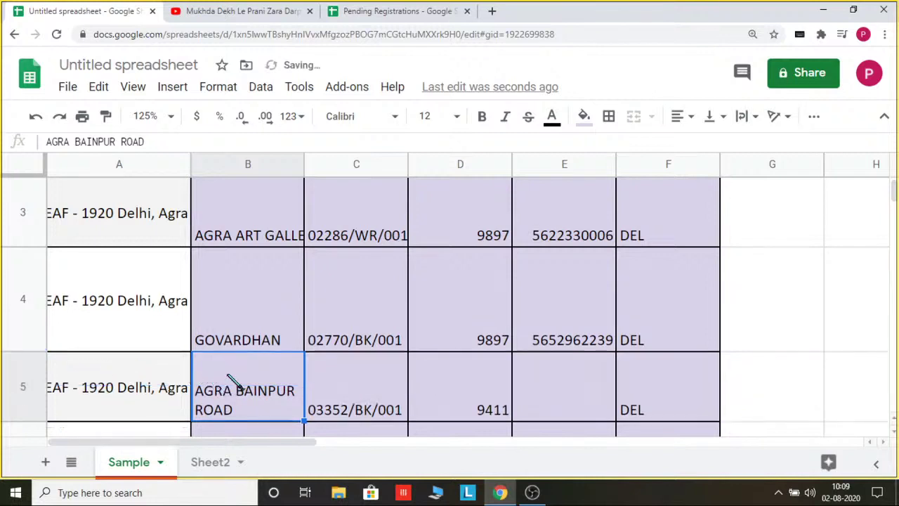
Step: Set the text wrapping of cell B5 to Overflow and make row 4 taller still
{"action": "scroll", "coordinate": [84, 415], "scroll_direction": "down", "scroll_amount": 1}
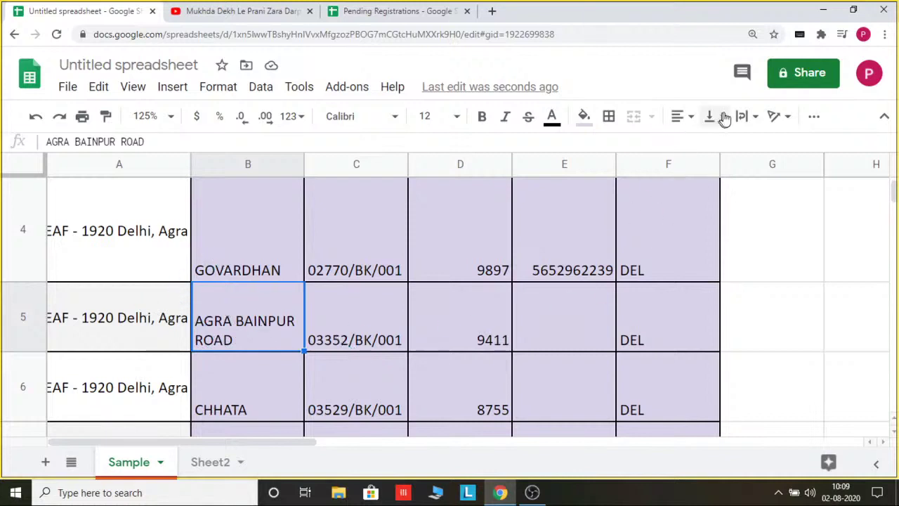
{"action": "left_click", "coordinate": [753, 117]}
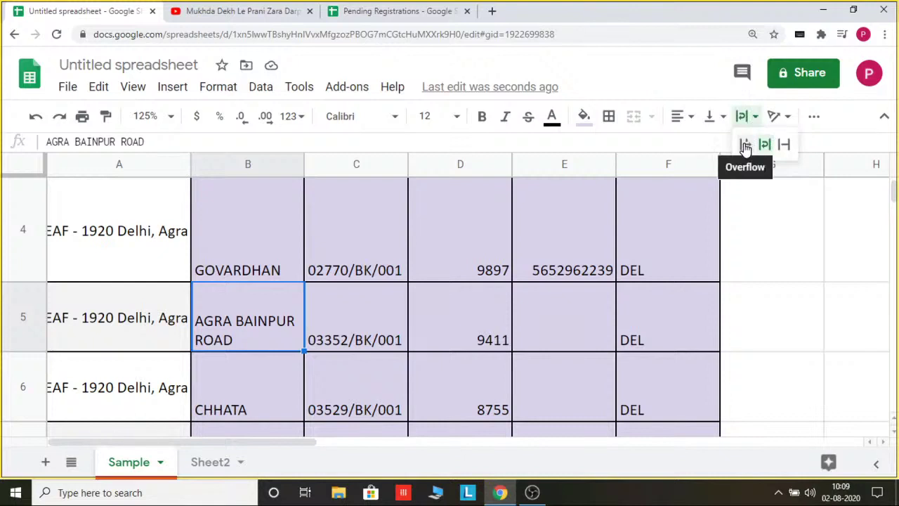
{"action": "left_click", "coordinate": [746, 146]}
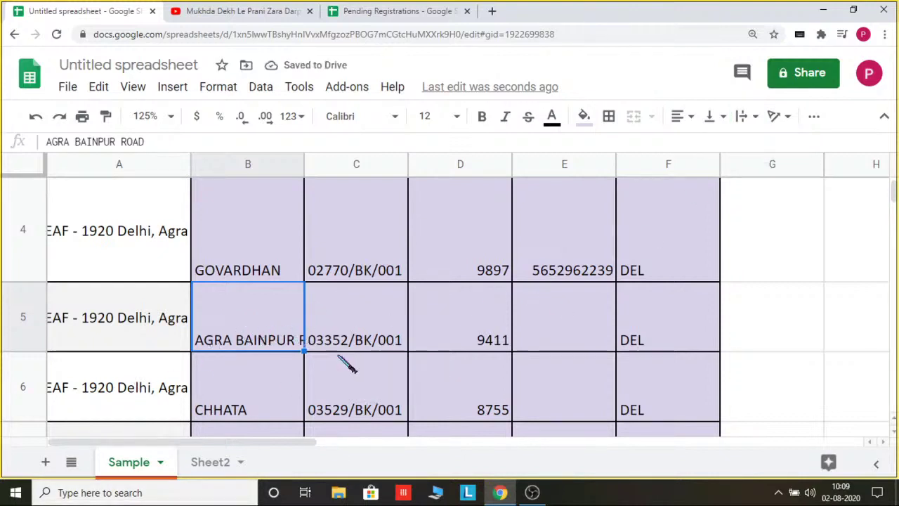
{"action": "left_click_drag", "start_coordinate": [22, 281], "coordinate": [18, 318]}
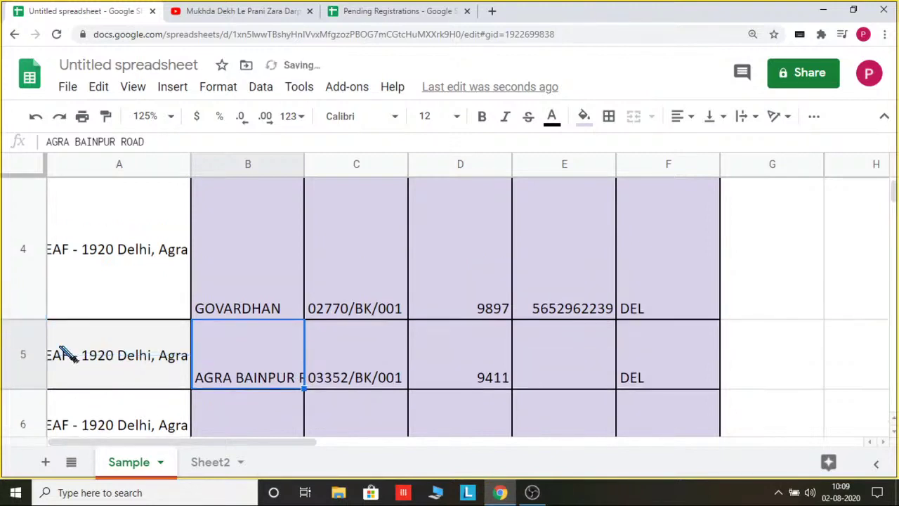
Step: Set the text wrapping of cell B5, AGRA BAINPUR ROAD, to Clip
{"action": "scroll", "coordinate": [229, 359], "scroll_direction": "down", "scroll_amount": 1}
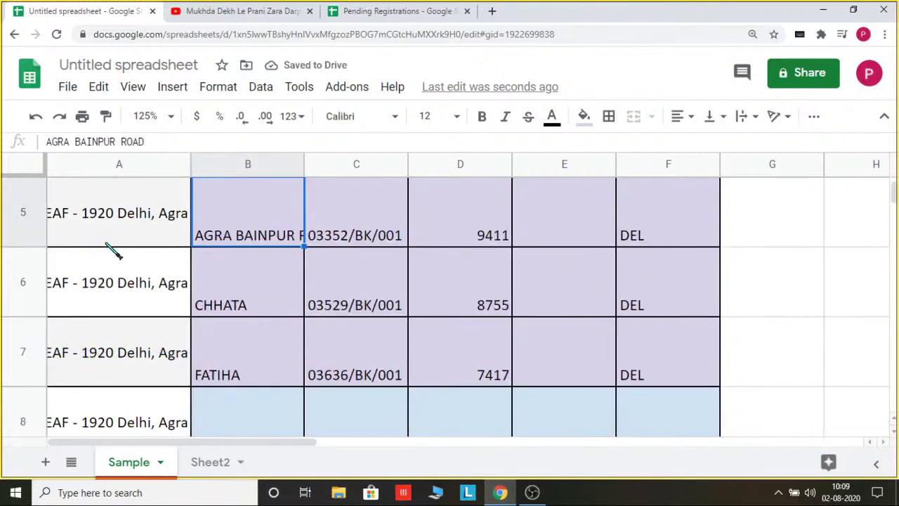
{"action": "scroll", "coordinate": [115, 281], "scroll_direction": "up", "scroll_amount": 1}
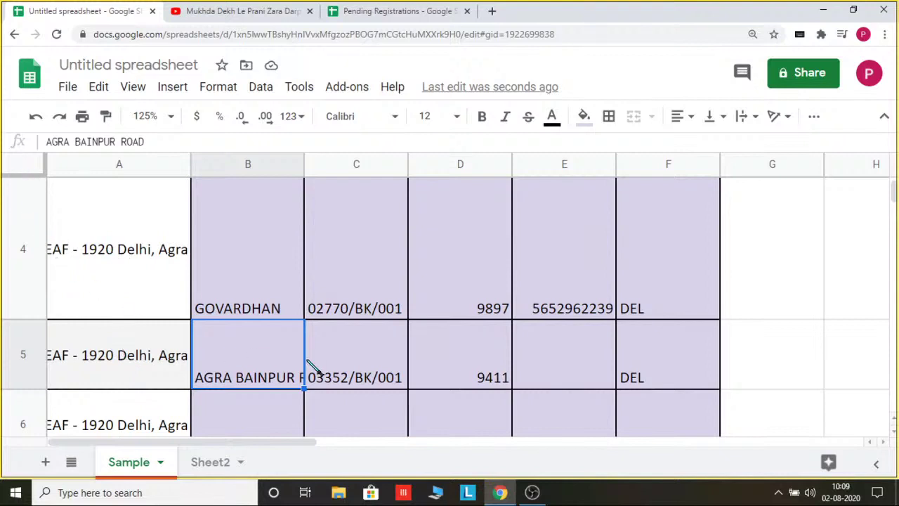
{"action": "scroll", "coordinate": [307, 362], "scroll_direction": "down", "scroll_amount": 1}
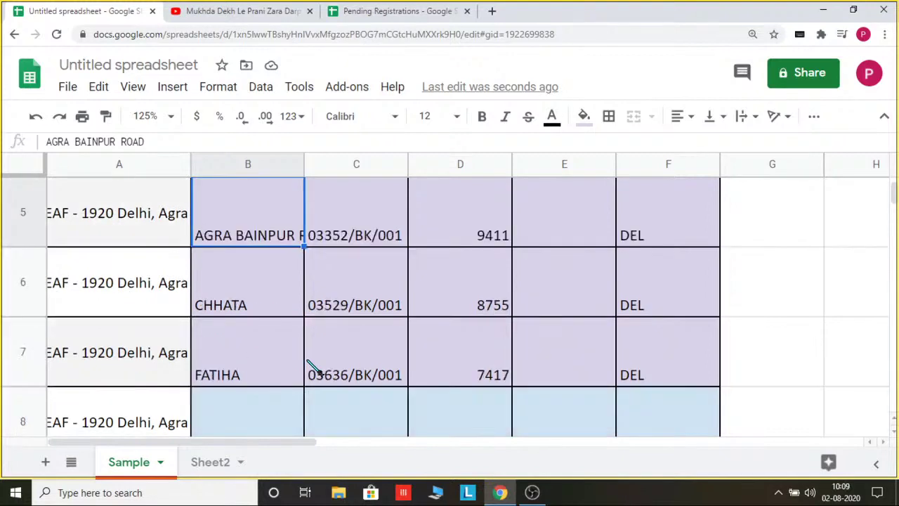
{"action": "scroll", "coordinate": [307, 362], "scroll_direction": "up", "scroll_amount": 1}
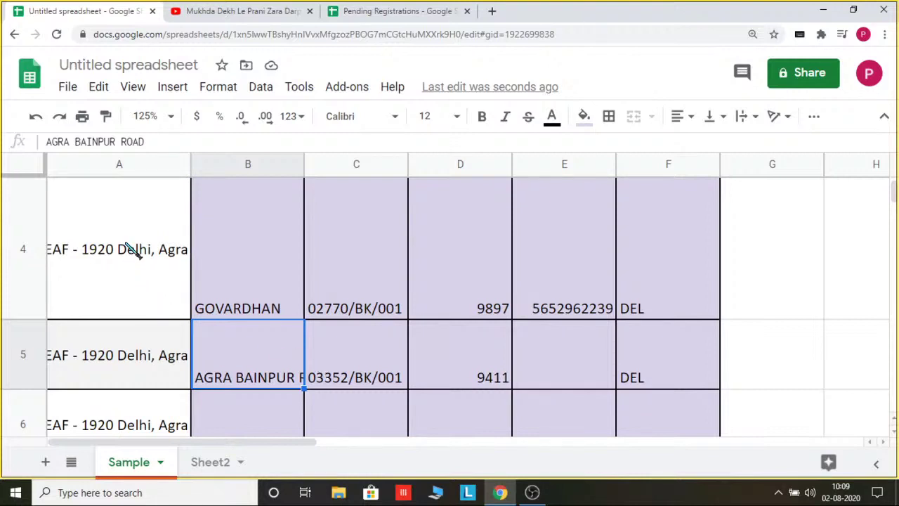
{"action": "scroll", "coordinate": [134, 252], "scroll_direction": "down", "scroll_amount": 3}
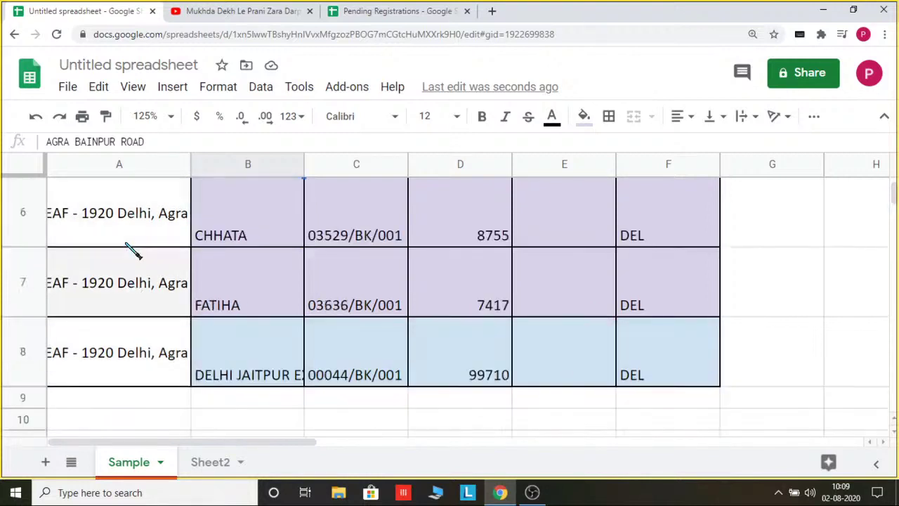
{"action": "scroll", "coordinate": [407, 274], "scroll_direction": "up", "scroll_amount": 3}
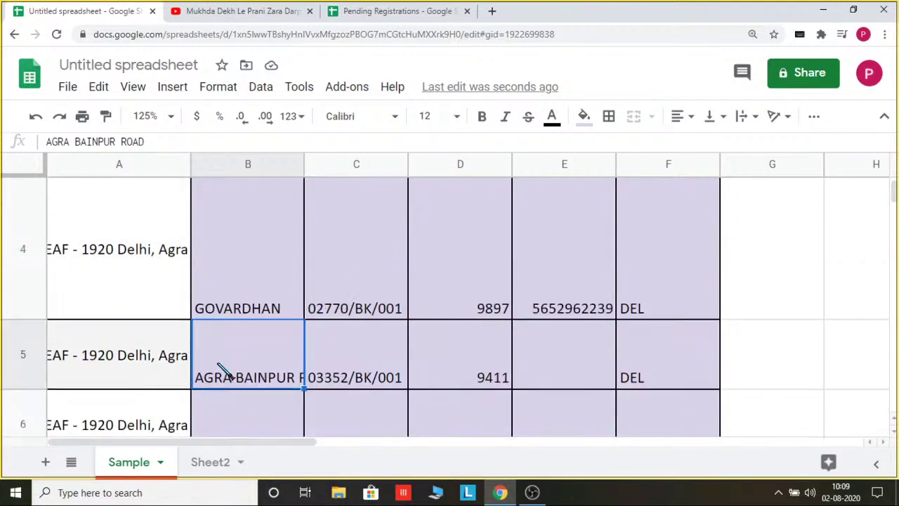
{"action": "left_click", "coordinate": [758, 118]}
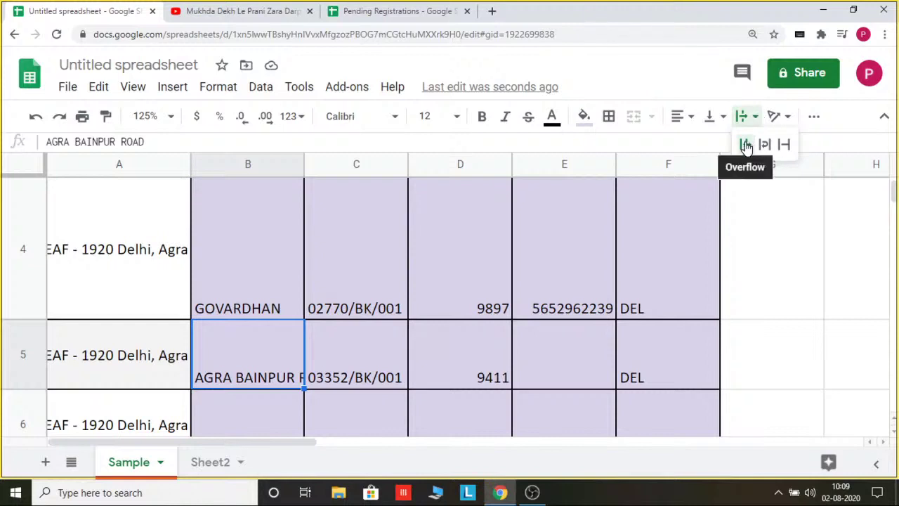
{"action": "left_click", "coordinate": [783, 144]}
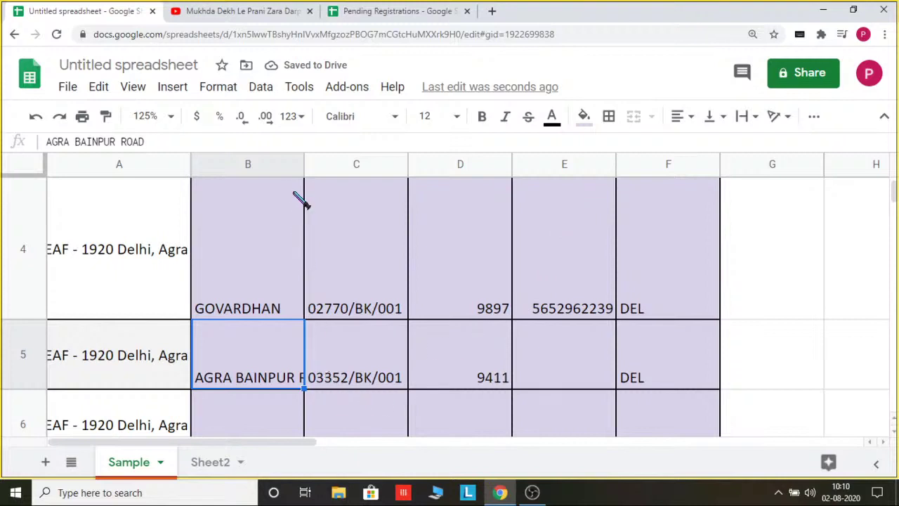
Step: Widen column B until the full text of cell B5 fits, and apply the Clip text wrapping option to that cell again
{"action": "left_click", "coordinate": [237, 262]}
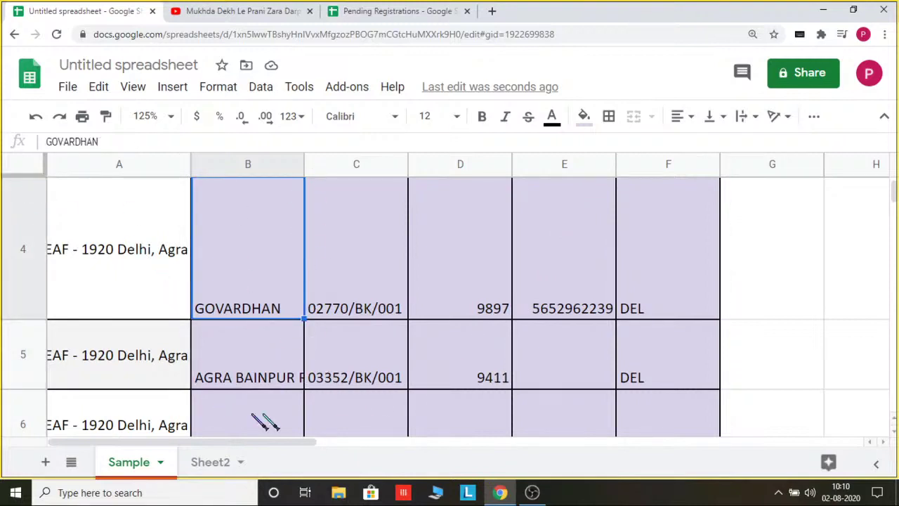
{"action": "left_click", "coordinate": [275, 383]}
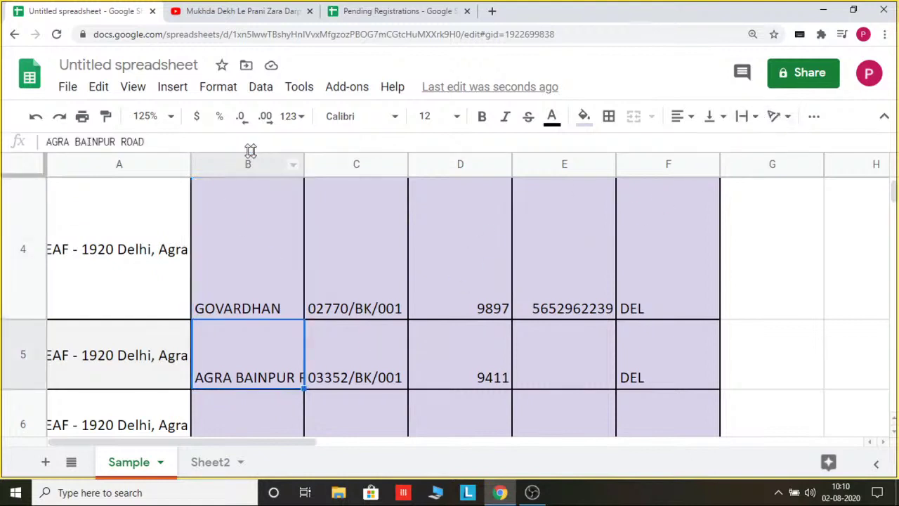
{"action": "left_click_drag", "start_coordinate": [304, 161], "coordinate": [352, 162]}
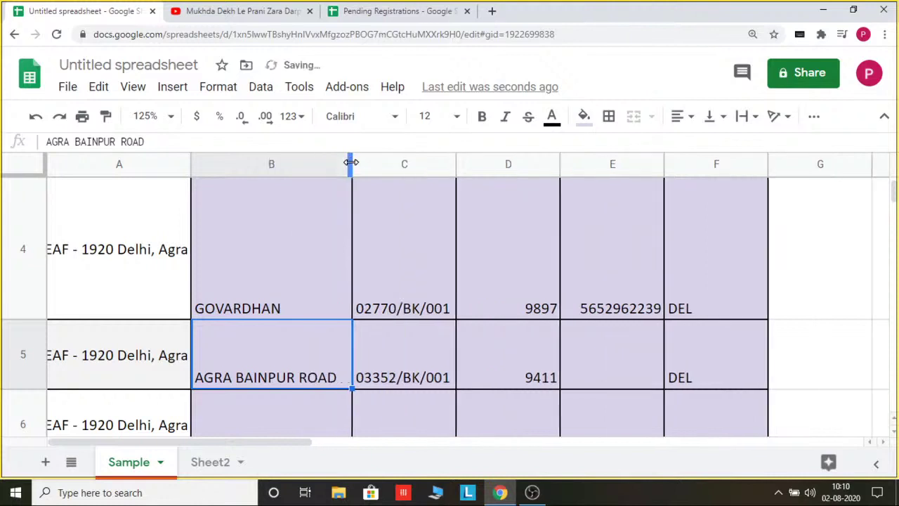
{"action": "left_click", "coordinate": [747, 116]}
{"action": "left_click", "coordinate": [783, 144]}
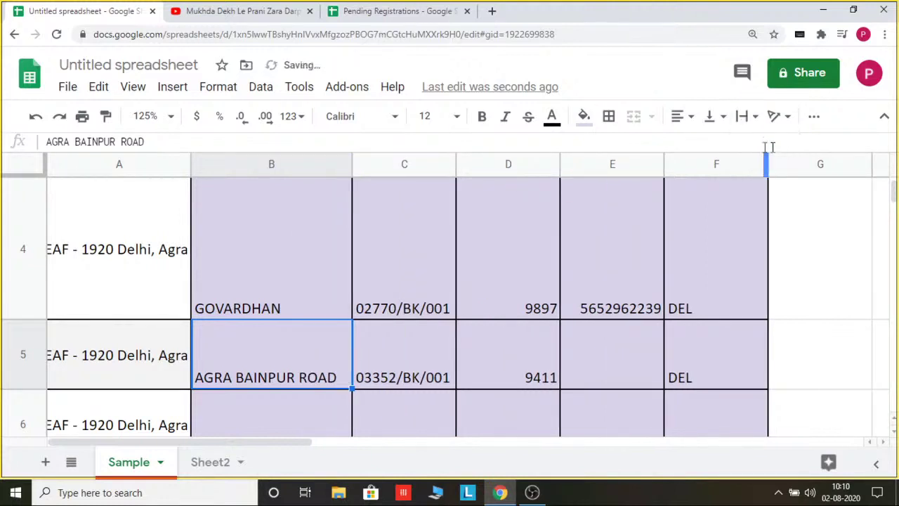
Step: Narrow column B so B5's text is slightly cut off, and try the Wrap and Clip text wrapping options on the cell
{"action": "left_click_drag", "start_coordinate": [351, 163], "coordinate": [324, 163]}
{"action": "left_click", "coordinate": [747, 119]}
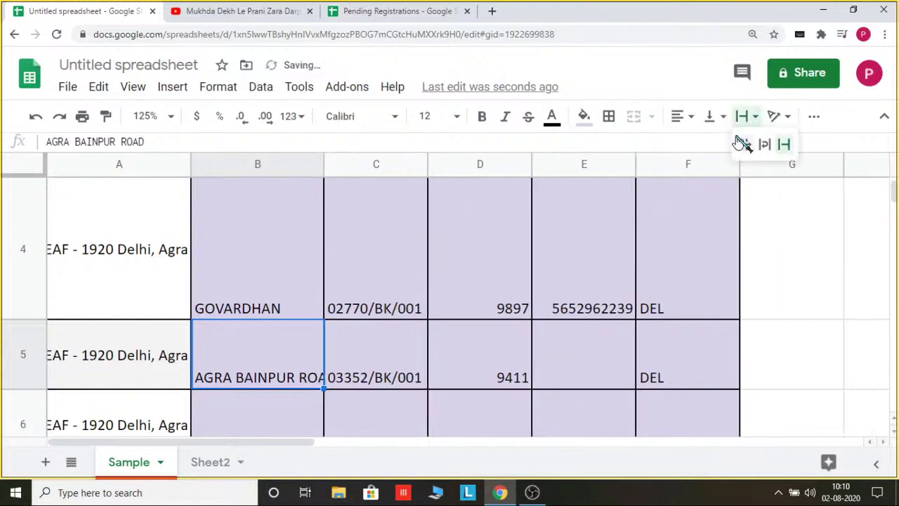
{"action": "left_click", "coordinate": [764, 144]}
{"action": "left_click", "coordinate": [748, 118]}
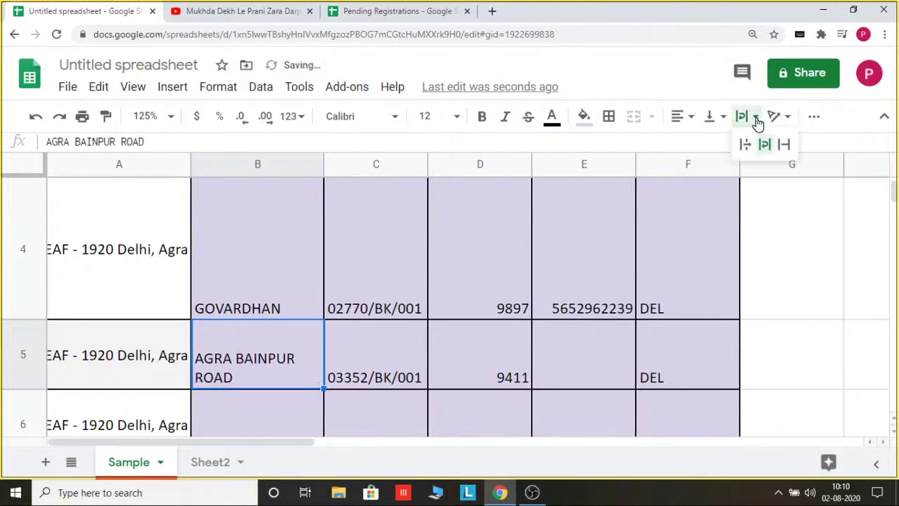
{"action": "left_click", "coordinate": [784, 144]}
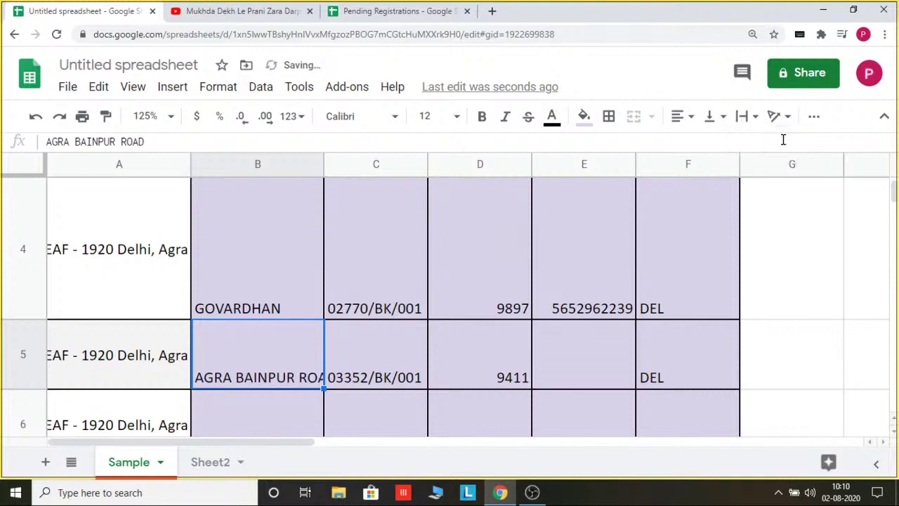
Step: Switch the text wrapping of cell B5 to Overflow and widen column B until the cell's full text fits
{"action": "left_click", "coordinate": [747, 117]}
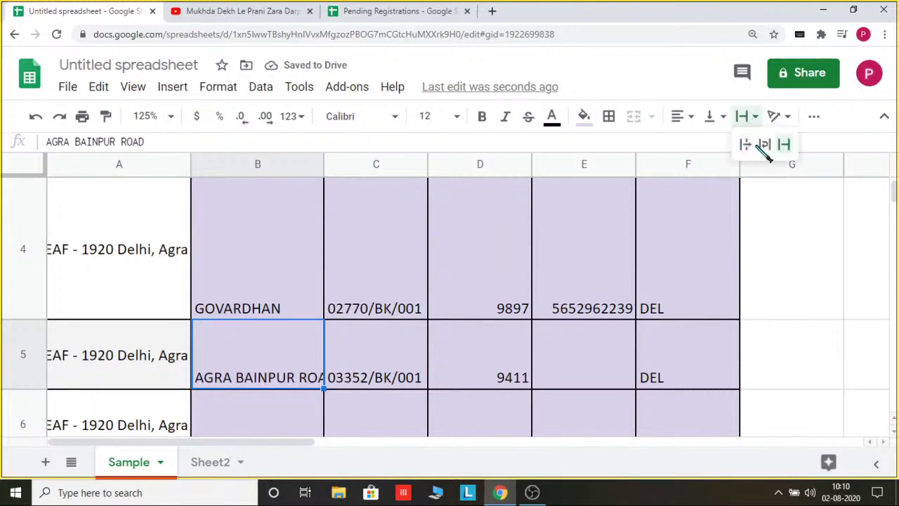
{"action": "left_click", "coordinate": [744, 146]}
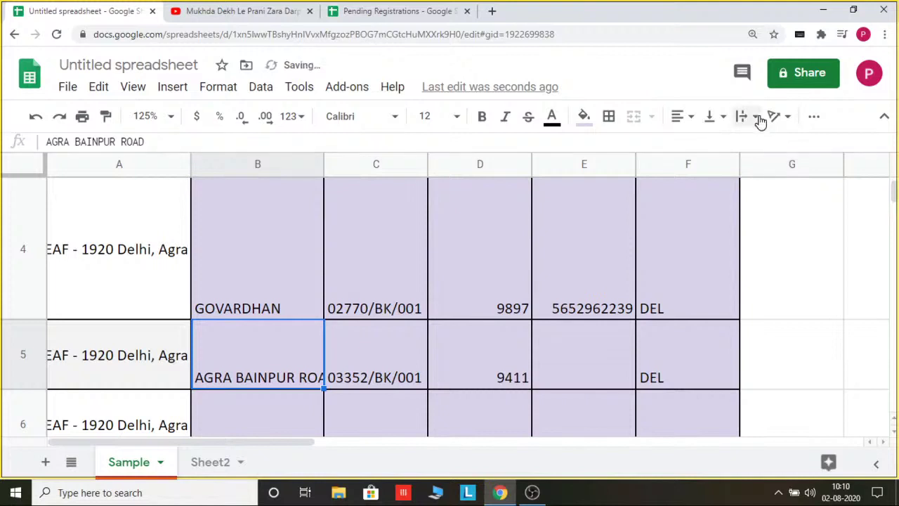
{"action": "left_click", "coordinate": [758, 119]}
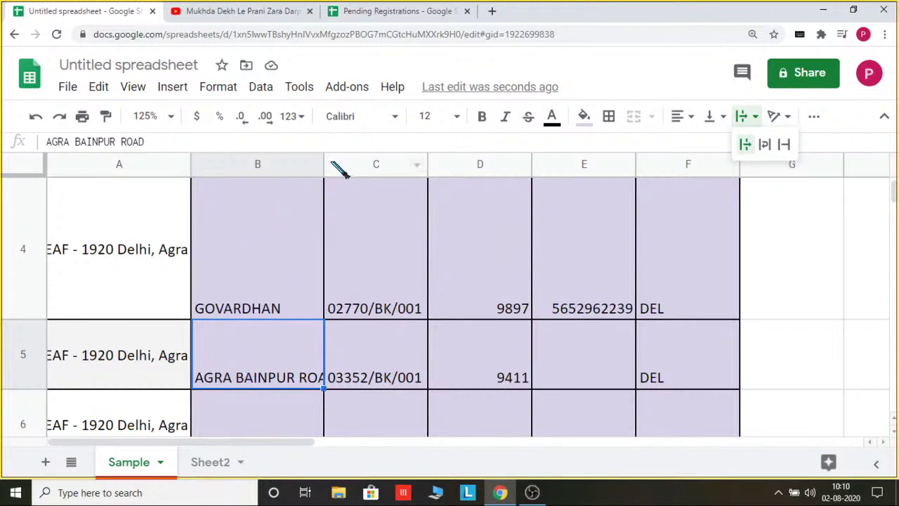
{"action": "left_click_drag", "start_coordinate": [330, 158], "coordinate": [347, 161]}
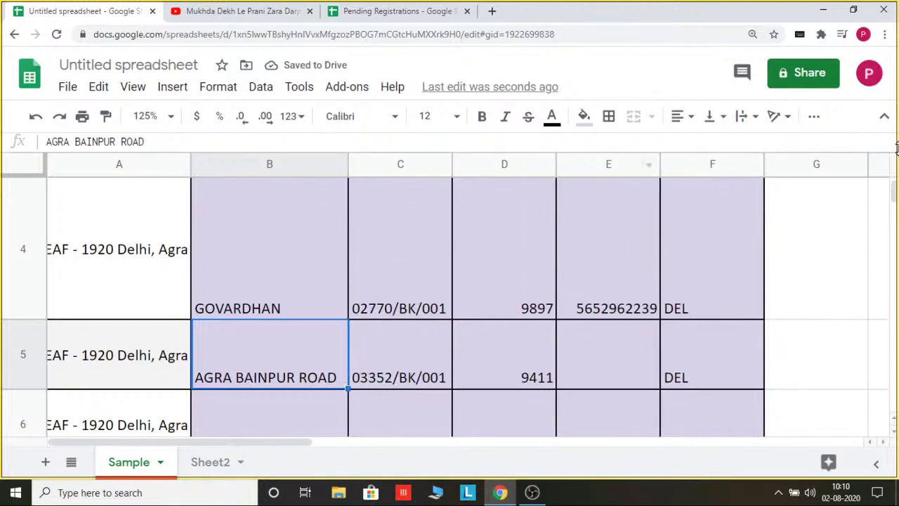
Step: Try Clip, Wrap and Overflow text wrapping in turn on cell B5 in the widened column B
{"action": "left_click", "coordinate": [757, 120]}
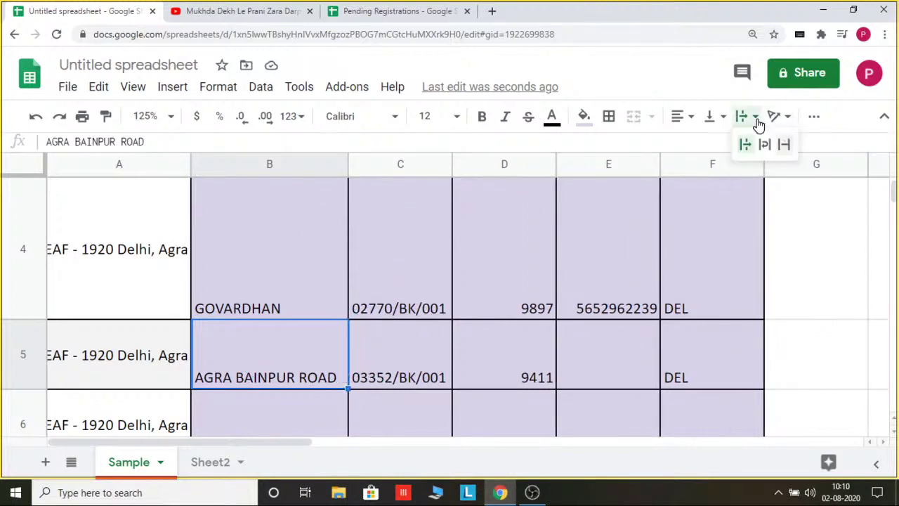
{"action": "left_click", "coordinate": [787, 145]}
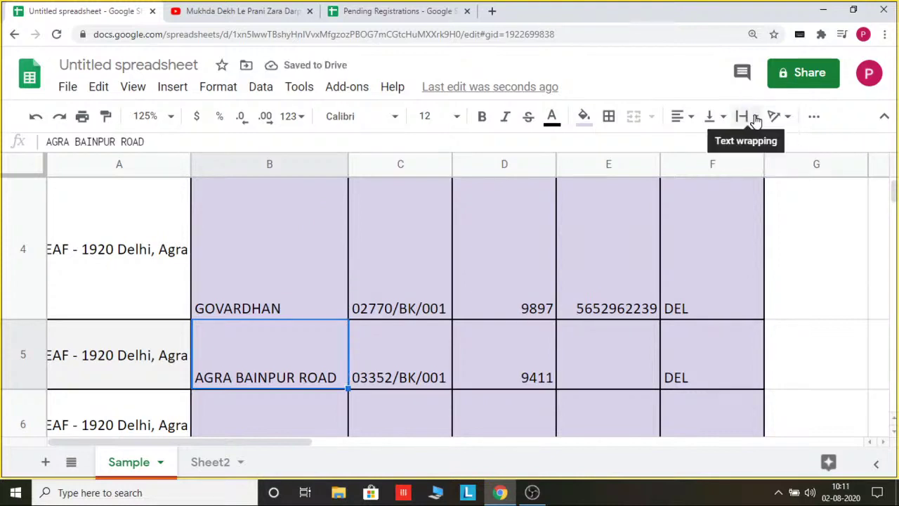
{"action": "left_click", "coordinate": [757, 120]}
{"action": "left_click", "coordinate": [765, 144]}
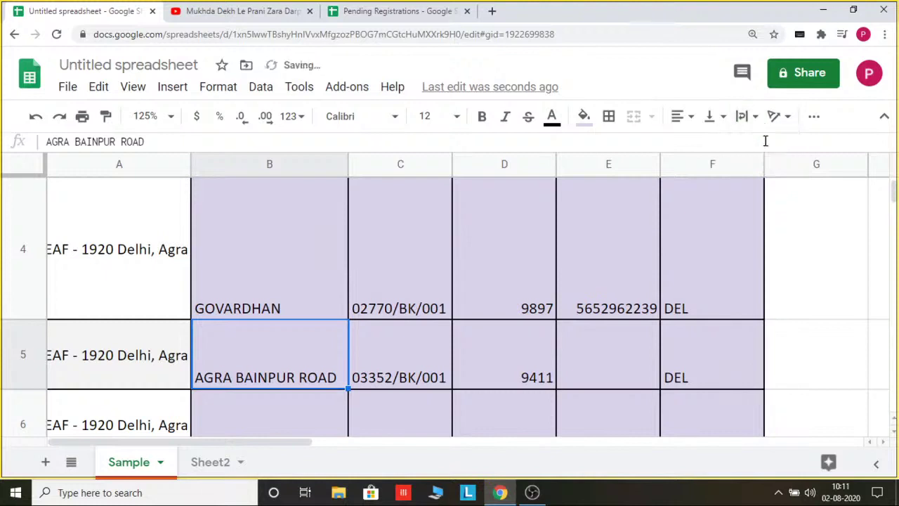
{"action": "left_click", "coordinate": [749, 116]}
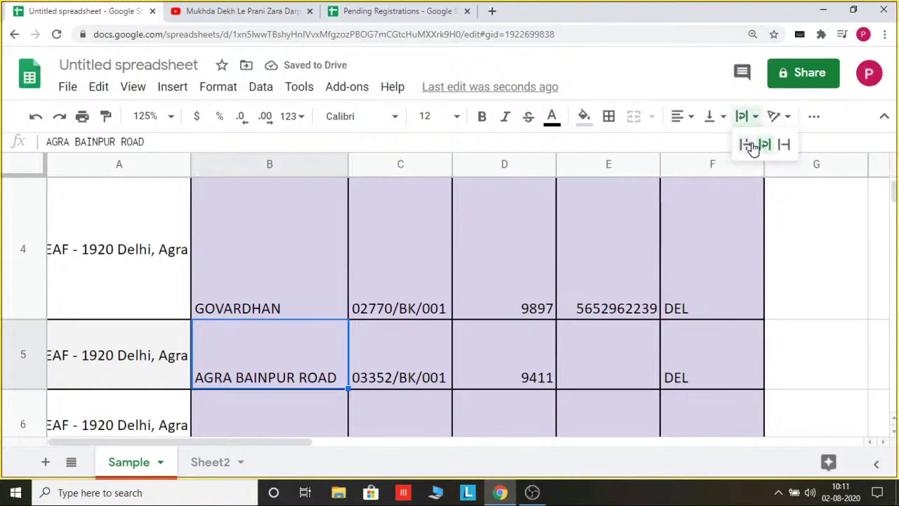
{"action": "left_click", "coordinate": [751, 143]}
Step: Narrow column B to cut off the word ROAD in B5, try Wrap on the cell, and finally set it to Clip
{"action": "left_click", "coordinate": [752, 118]}
{"action": "left_click_drag", "start_coordinate": [348, 166], "coordinate": [291, 167]}
{"action": "left_click", "coordinate": [757, 119]}
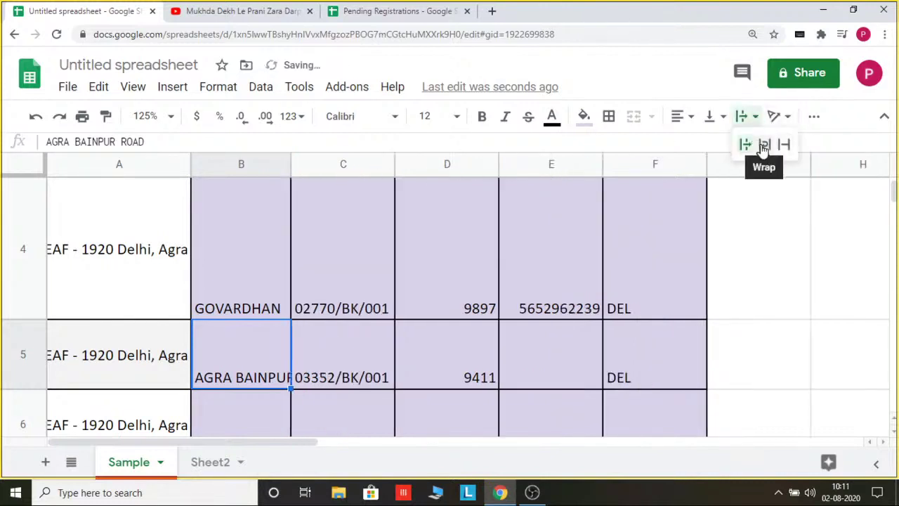
{"action": "left_click", "coordinate": [765, 147]}
{"action": "left_click", "coordinate": [748, 116]}
{"action": "left_click", "coordinate": [784, 146]}
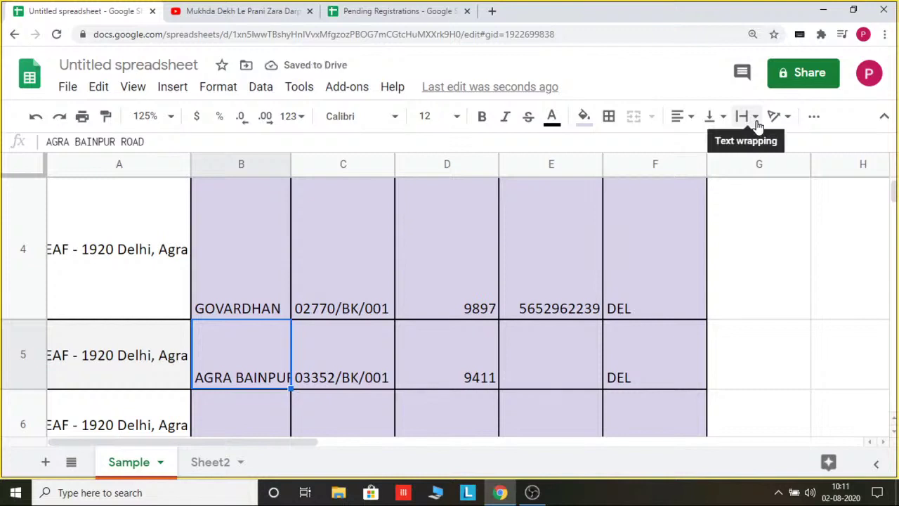
Step: Try the Tilt up text rotation on cell B7, and undo it
{"action": "left_click", "coordinate": [755, 120]}
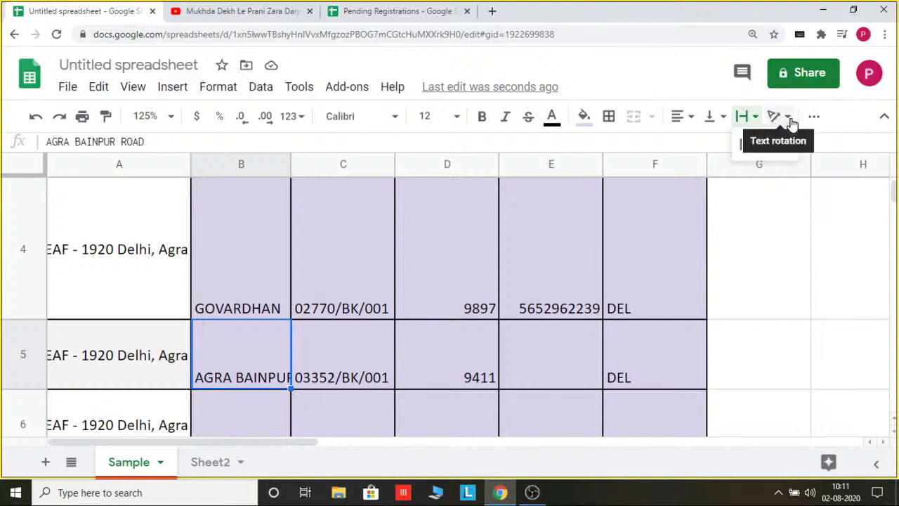
{"action": "left_click", "coordinate": [804, 297]}
{"action": "left_click", "coordinate": [266, 271]}
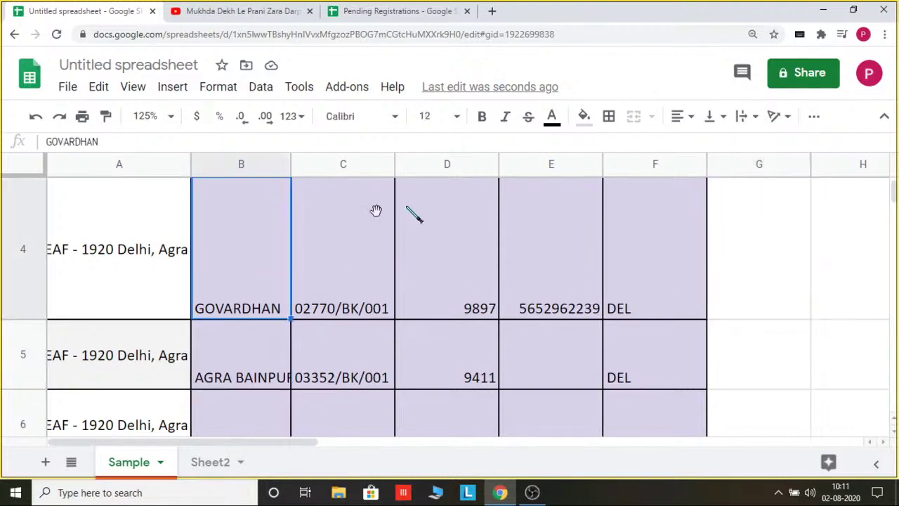
{"action": "scroll", "coordinate": [525, 285], "scroll_direction": "down", "scroll_amount": 3}
{"action": "left_click", "coordinate": [227, 288]}
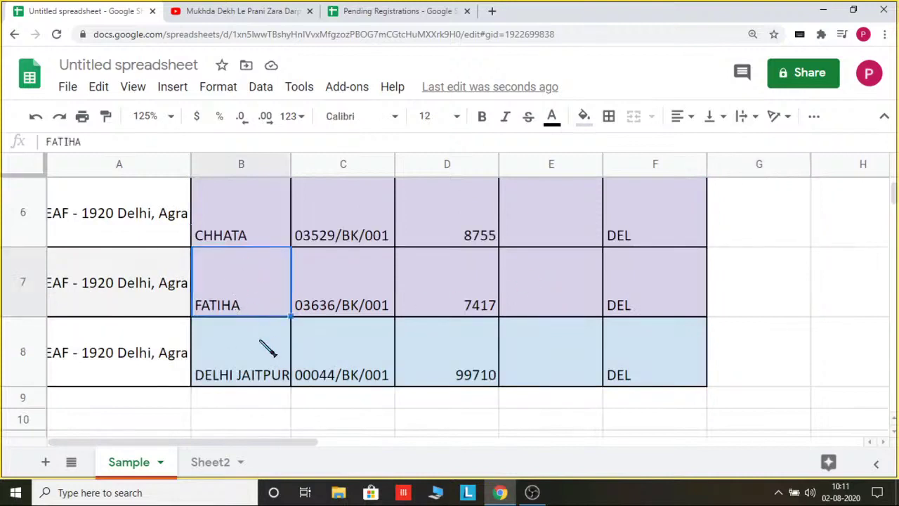
{"action": "left_click", "coordinate": [788, 118]}
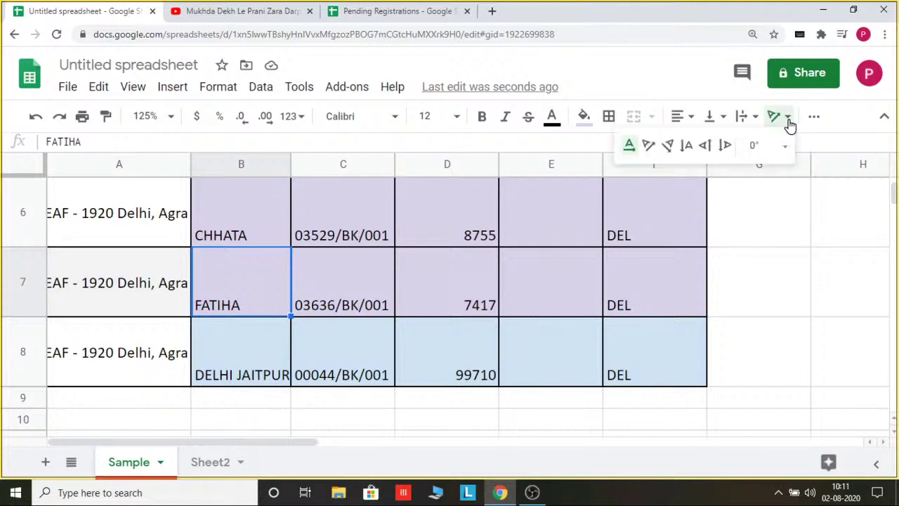
{"action": "left_click", "coordinate": [647, 146]}
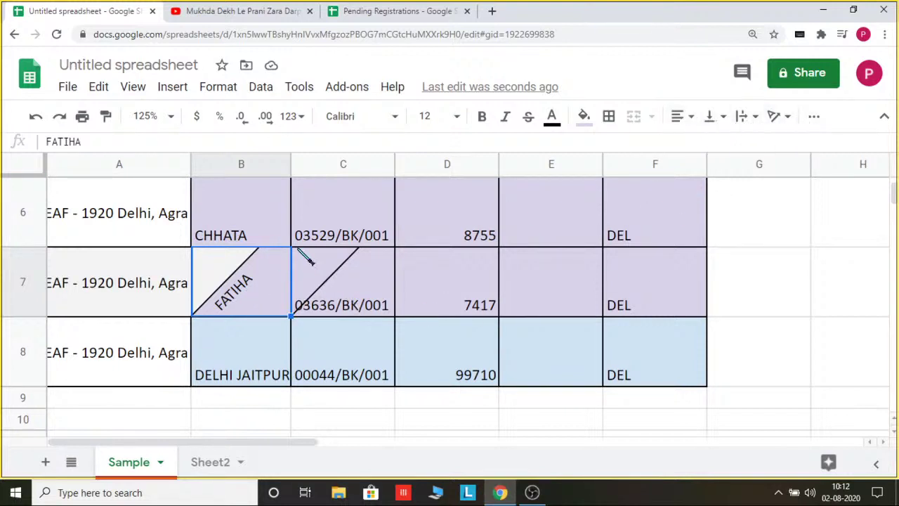
{"action": "key", "text": "ctrl+z"}
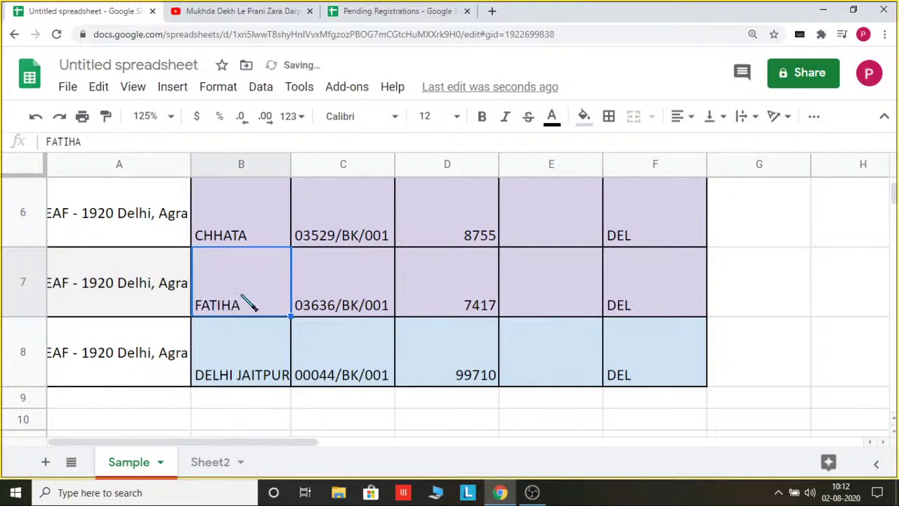
Step: Narrow column B to about the width of FATIHA, try Tilt up on B7, and undo the accidental fill into C7 and the rotation
{"action": "left_click_drag", "start_coordinate": [290, 161], "coordinate": [240, 173]}
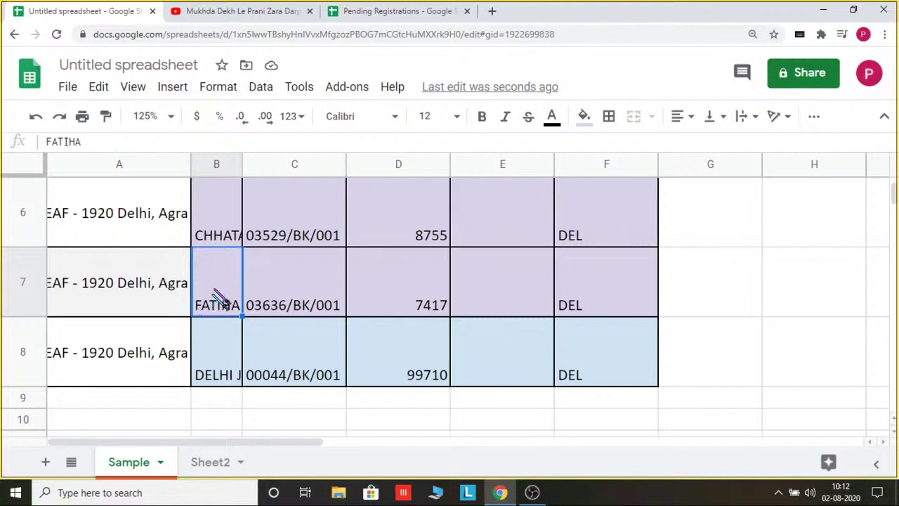
{"action": "left_click", "coordinate": [785, 116]}
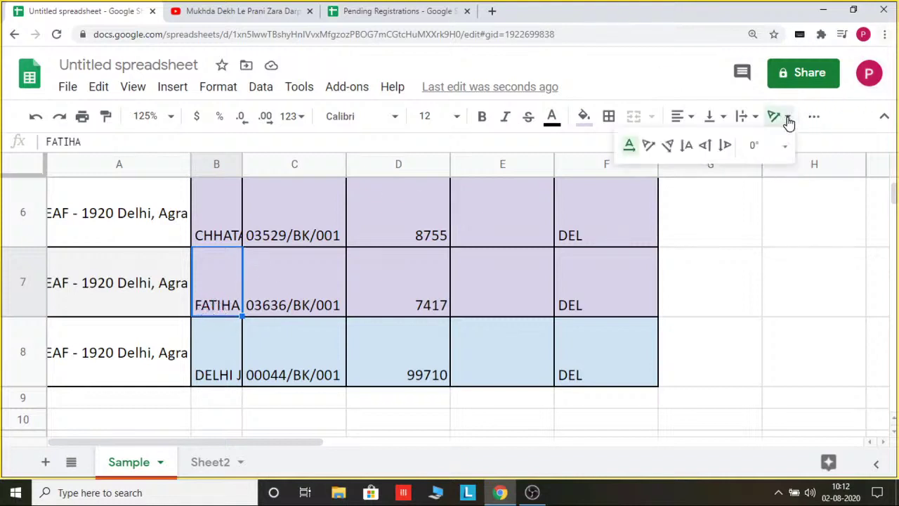
{"action": "left_click", "coordinate": [648, 145]}
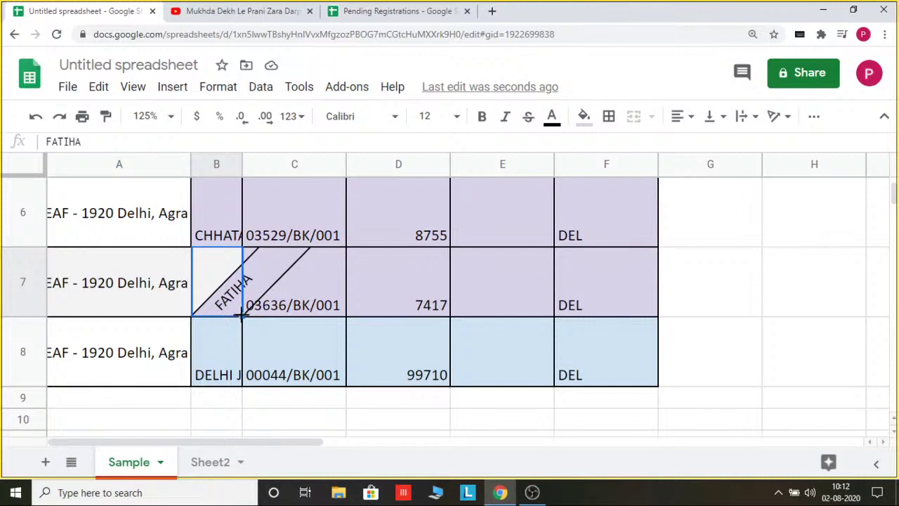
{"action": "left_click_drag", "start_coordinate": [243, 316], "coordinate": [258, 316]}
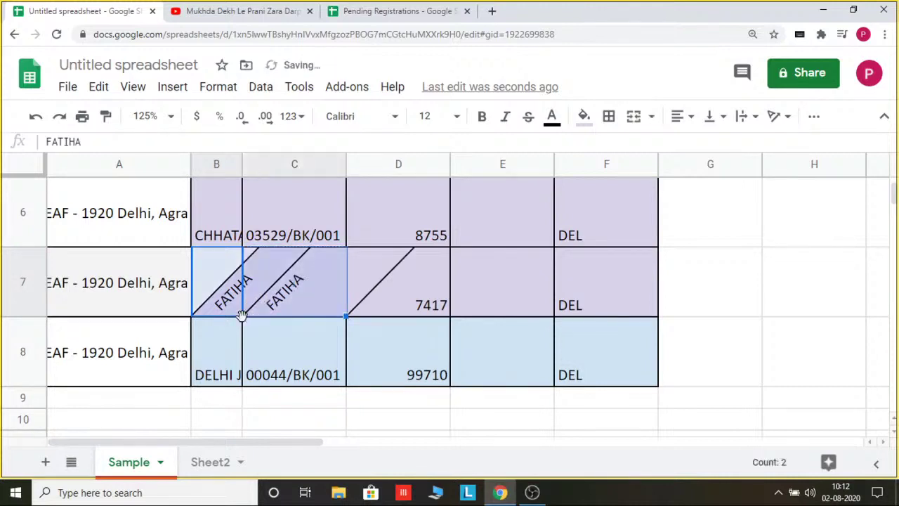
{"action": "key", "text": "ctrl+z"}
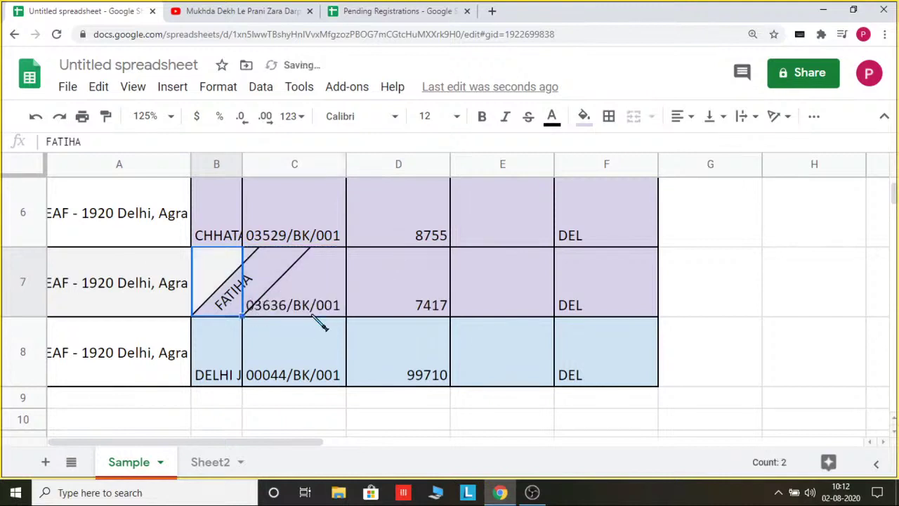
{"action": "key", "text": "ctrl+z"}
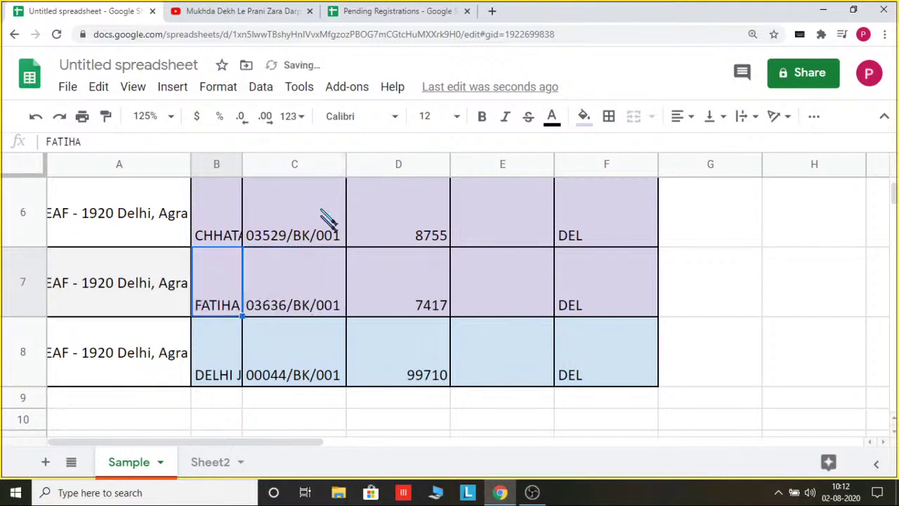
Step: Widen column B until CHHATA fits, and try Tilt down, Stack vertically and Rotate up in turn on cell B7
{"action": "left_click_drag", "start_coordinate": [241, 160], "coordinate": [266, 159]}
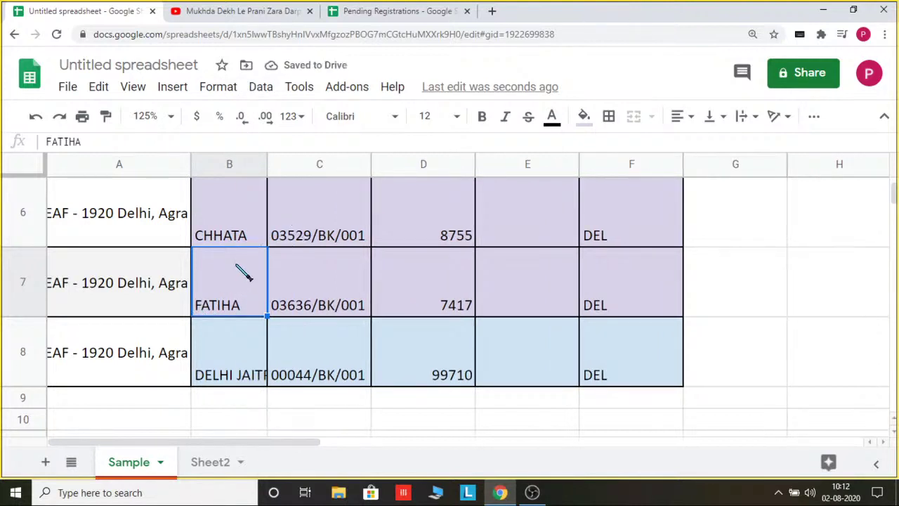
{"action": "left_click", "coordinate": [790, 117]}
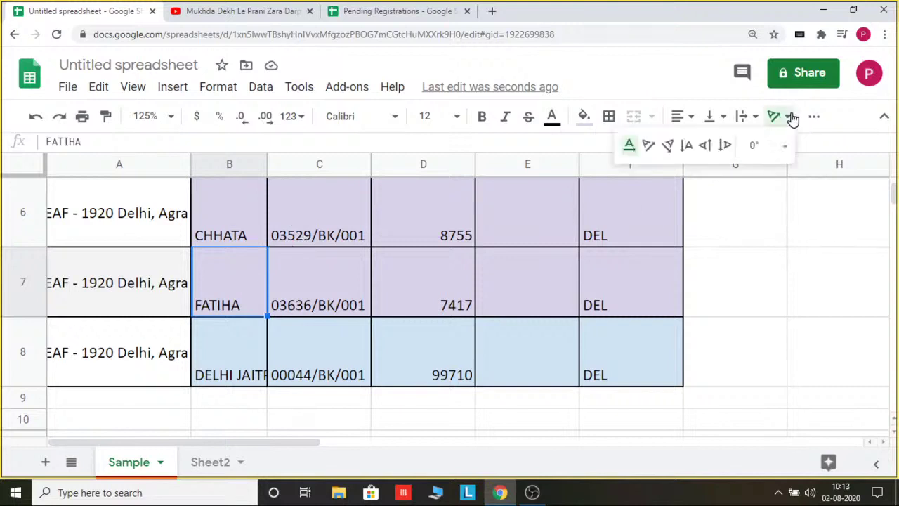
{"action": "left_click", "coordinate": [669, 145]}
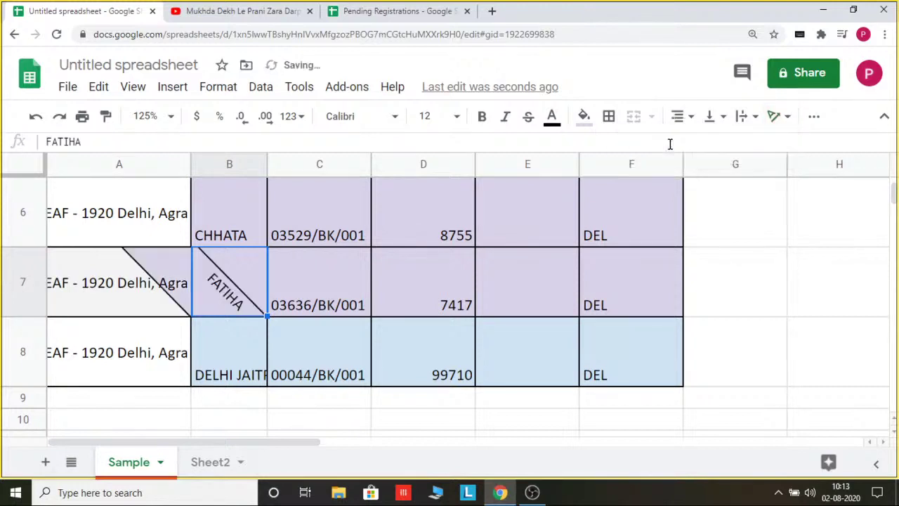
{"action": "left_click", "coordinate": [775, 116]}
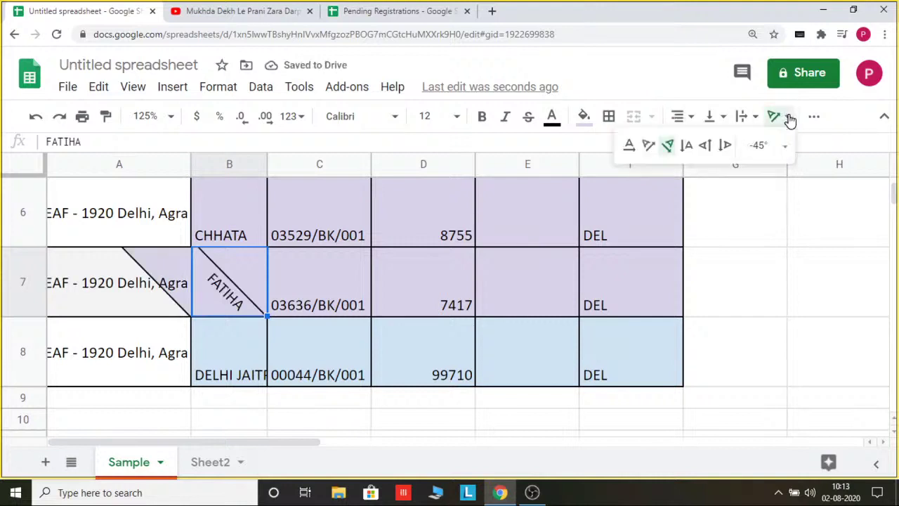
{"action": "left_click", "coordinate": [688, 146]}
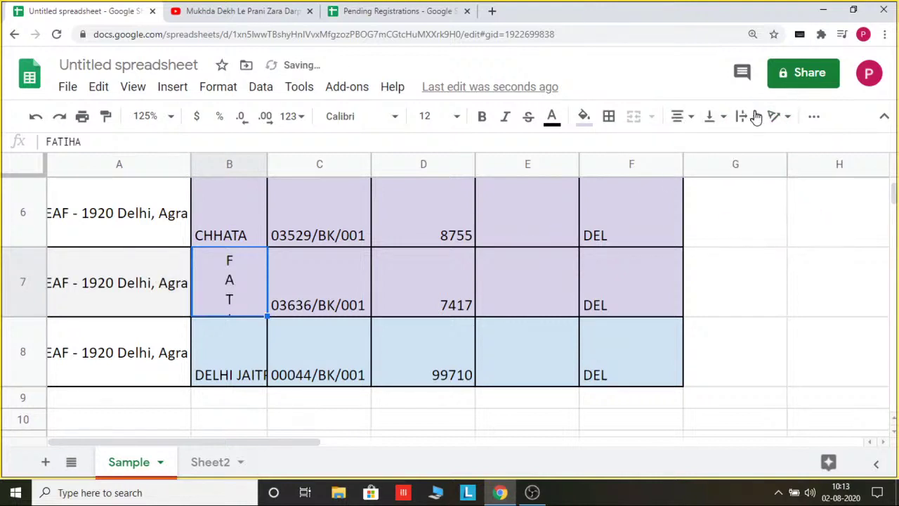
{"action": "left_click", "coordinate": [791, 117]}
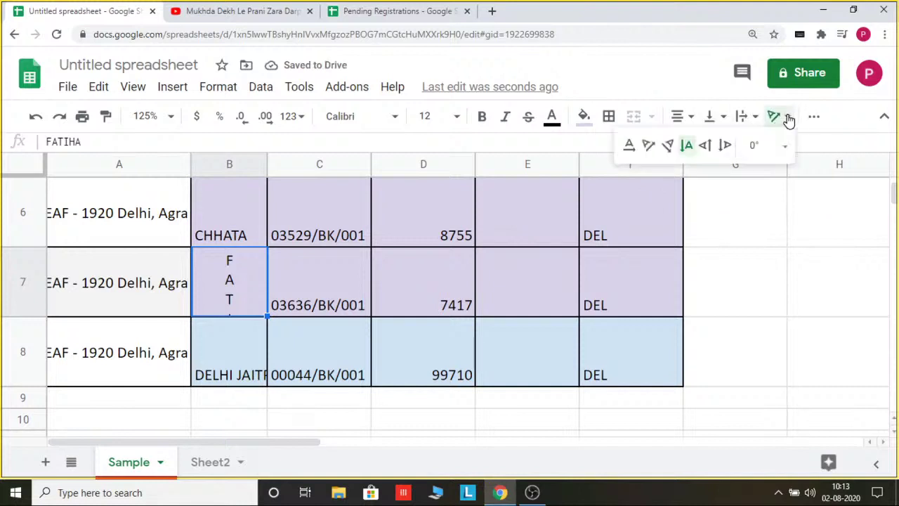
{"action": "left_click", "coordinate": [706, 146]}
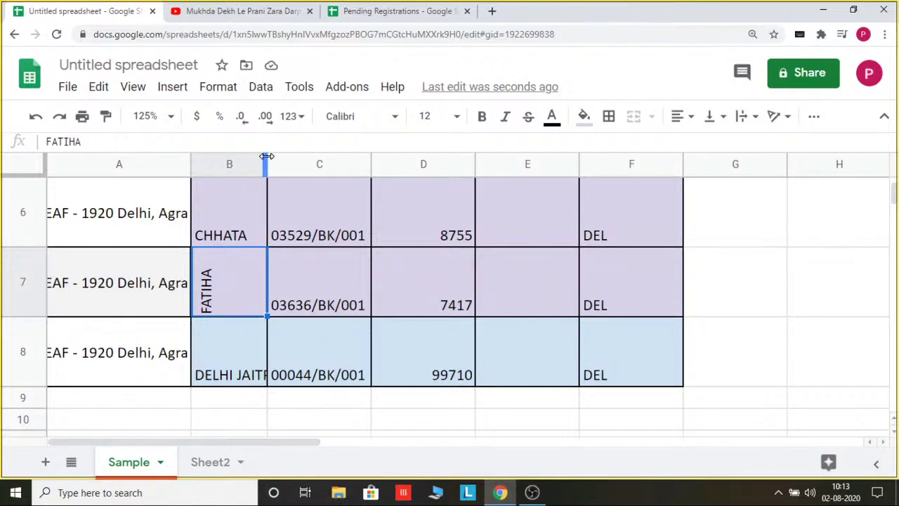
Step: Narrow column B closely around B7's rotated text, and rotate the text of cell B6 up and finally down
{"action": "left_click_drag", "start_coordinate": [249, 152], "coordinate": [245, 257]}
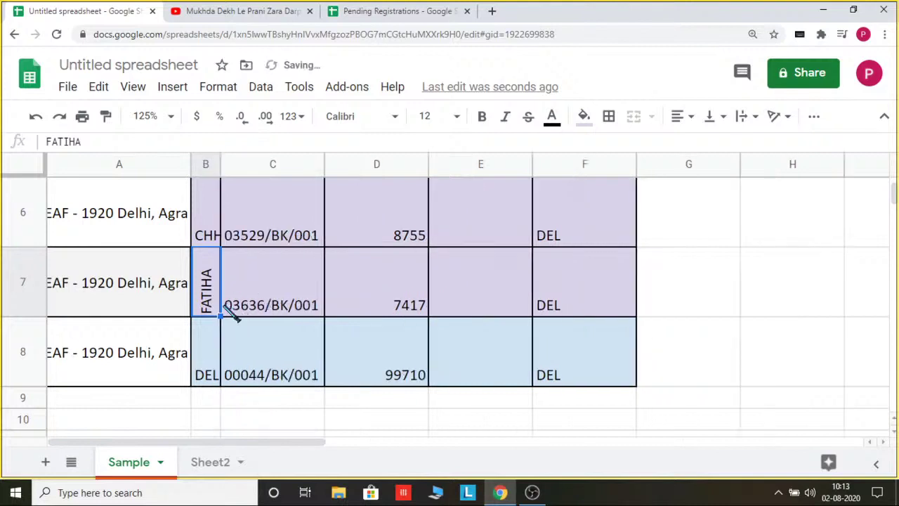
{"action": "left_click", "coordinate": [200, 228]}
{"action": "left_click", "coordinate": [786, 118]}
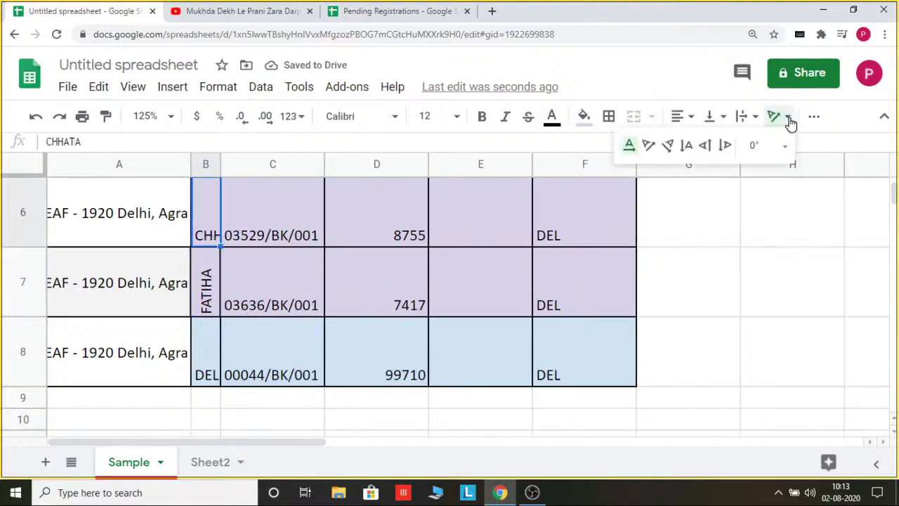
{"action": "left_click", "coordinate": [704, 145]}
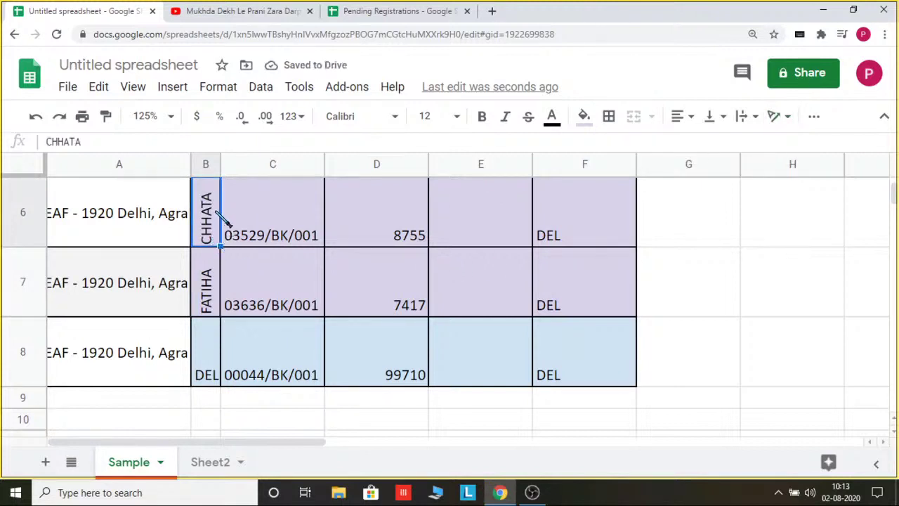
{"action": "left_click", "coordinate": [789, 118]}
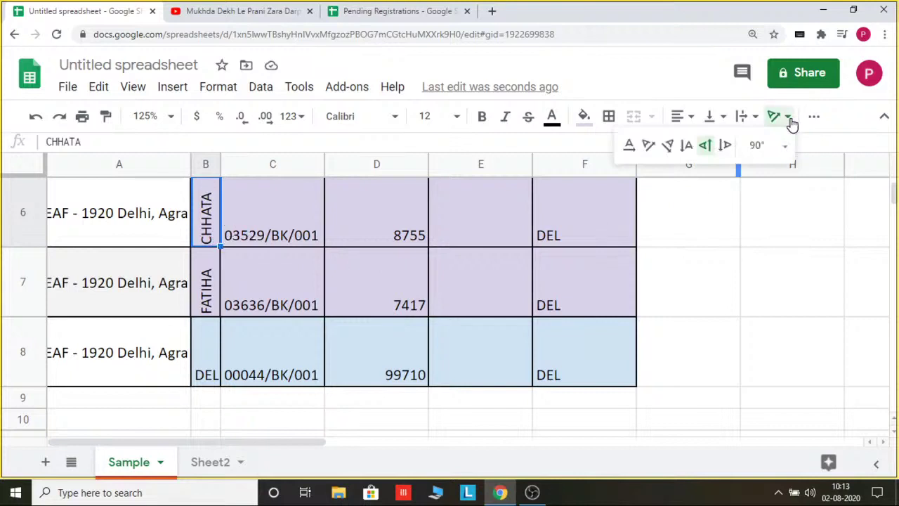
{"action": "left_click", "coordinate": [727, 148]}
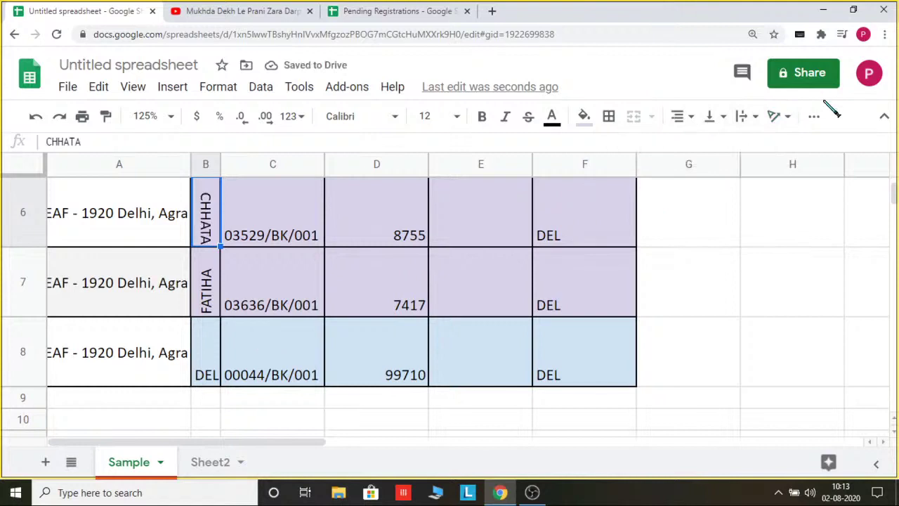
Step: Look through the preset rotation angles for cell B6 without choosing one, and apply Tilt up to cell B7
{"action": "left_click", "coordinate": [788, 116]}
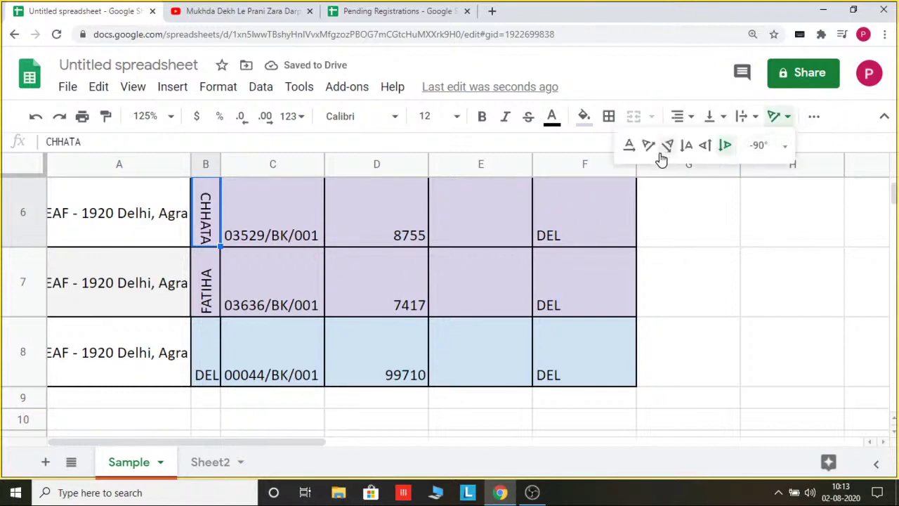
{"action": "left_click", "coordinate": [785, 149]}
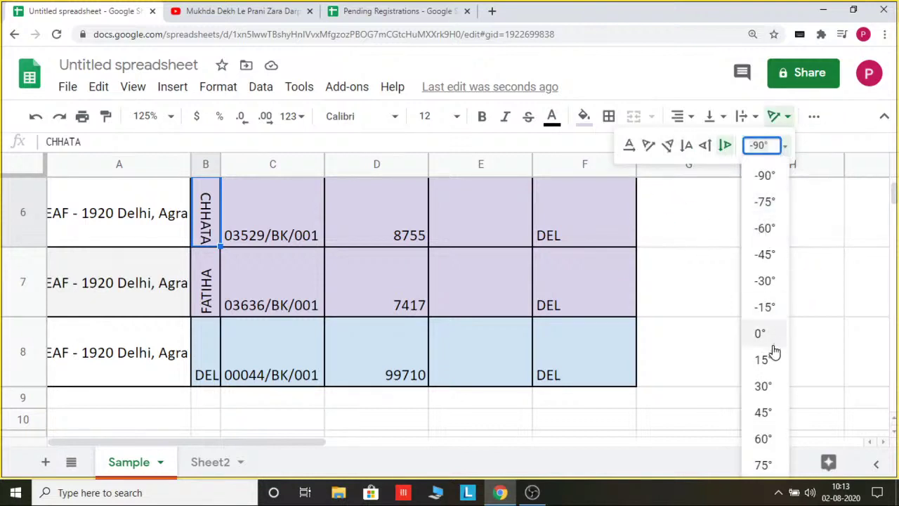
{"action": "left_click", "coordinate": [211, 289]}
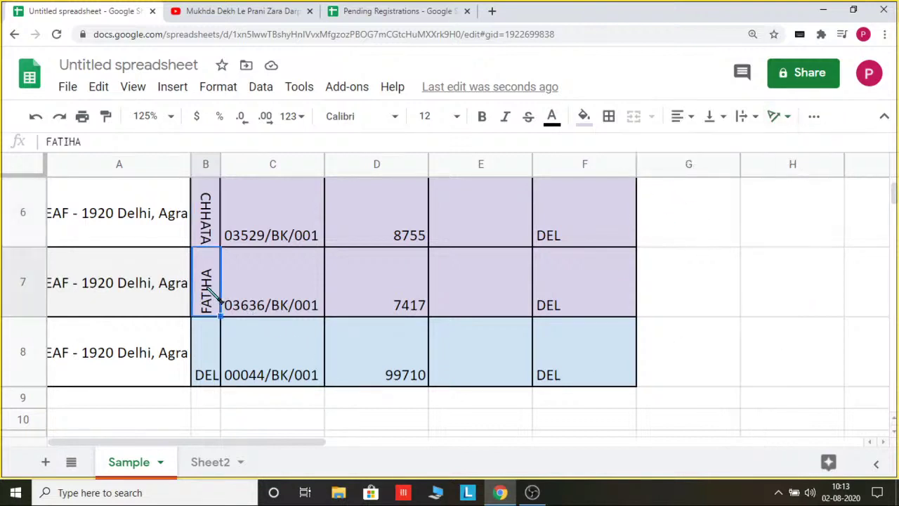
{"action": "left_click", "coordinate": [778, 116]}
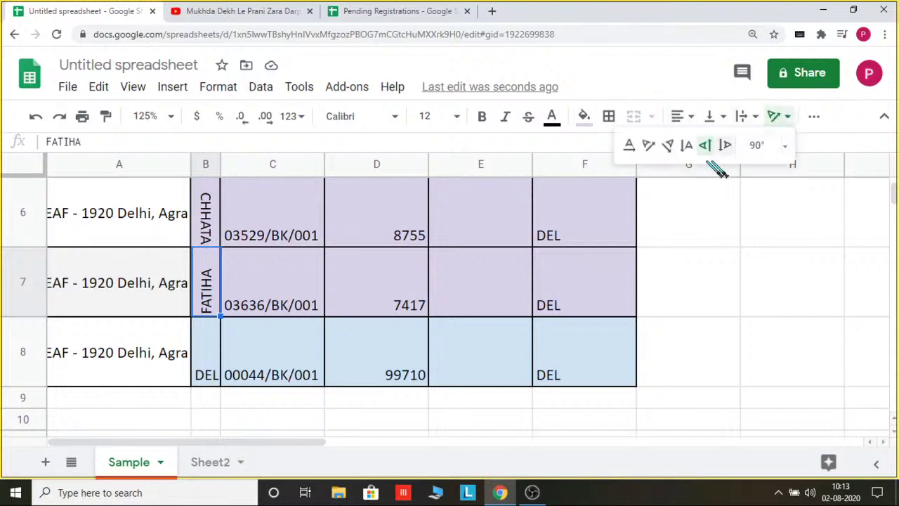
{"action": "left_click", "coordinate": [646, 146]}
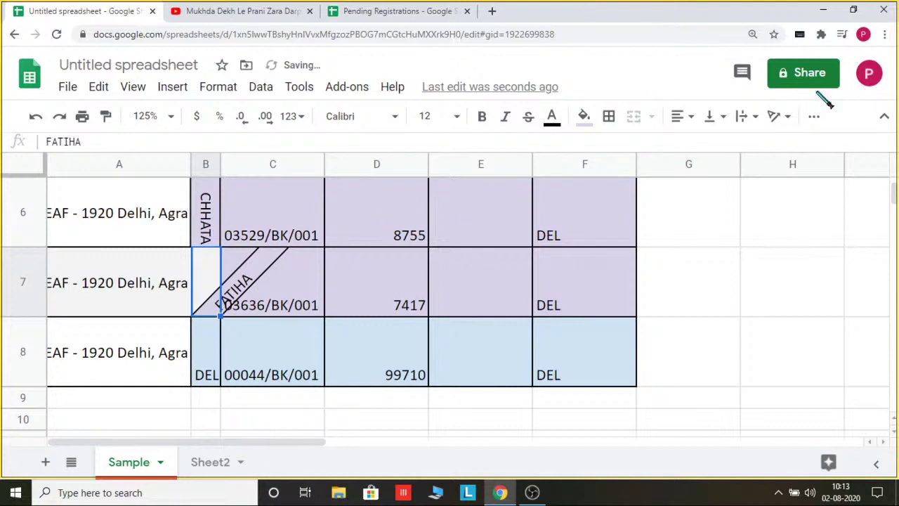
Step: Try the 30° and -15° text rotation angles on cell B7, and undo the angle changes back to Rotate up
{"action": "left_click", "coordinate": [814, 116]}
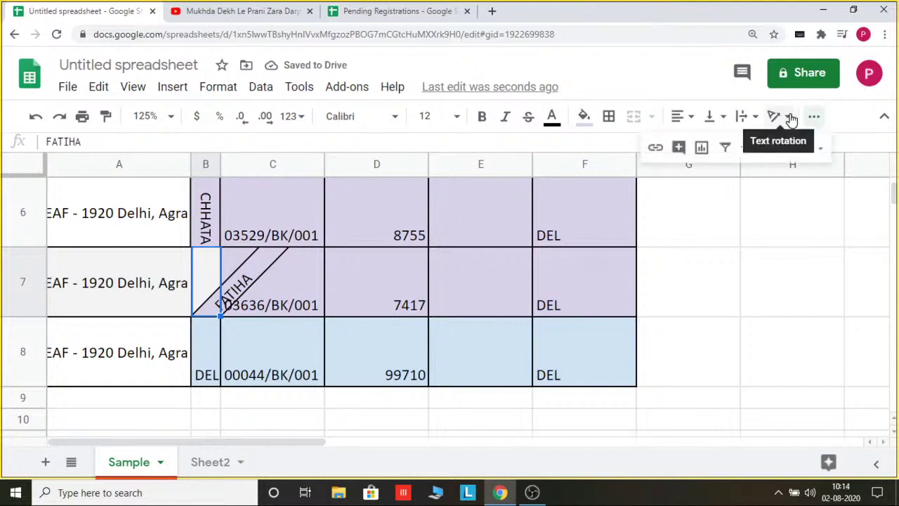
{"action": "left_click", "coordinate": [790, 118]}
{"action": "left_click", "coordinate": [784, 146]}
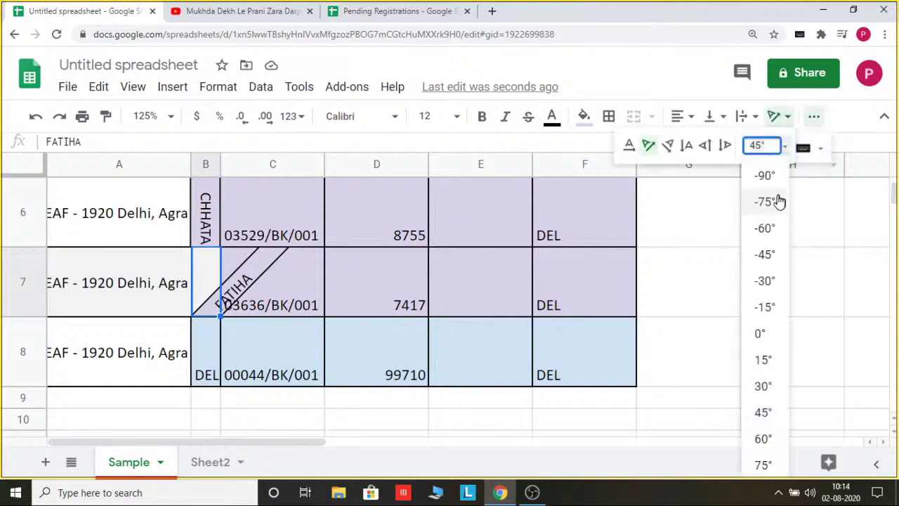
{"action": "left_click", "coordinate": [762, 385]}
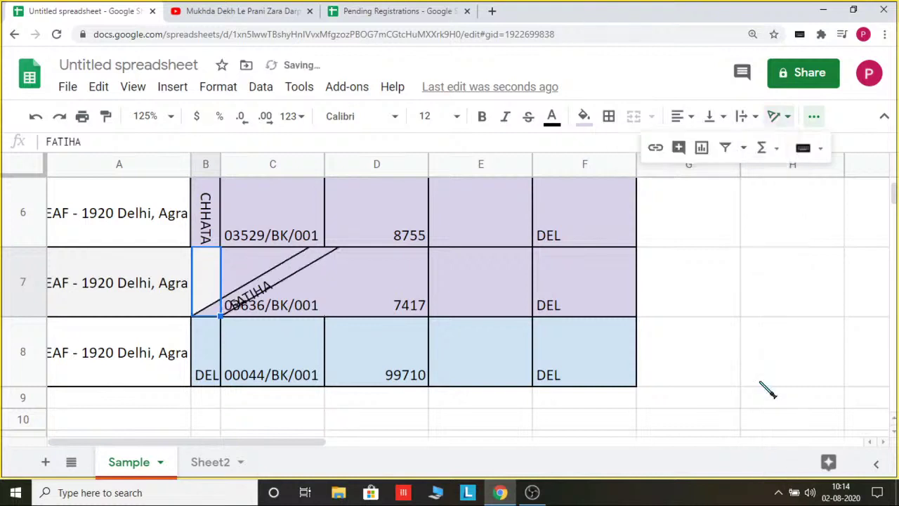
{"action": "left_click", "coordinate": [790, 118]}
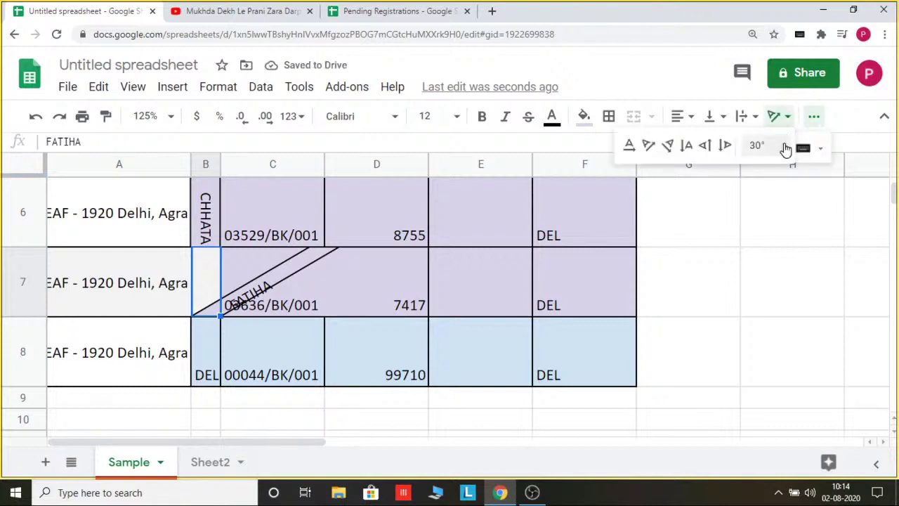
{"action": "left_click", "coordinate": [778, 145]}
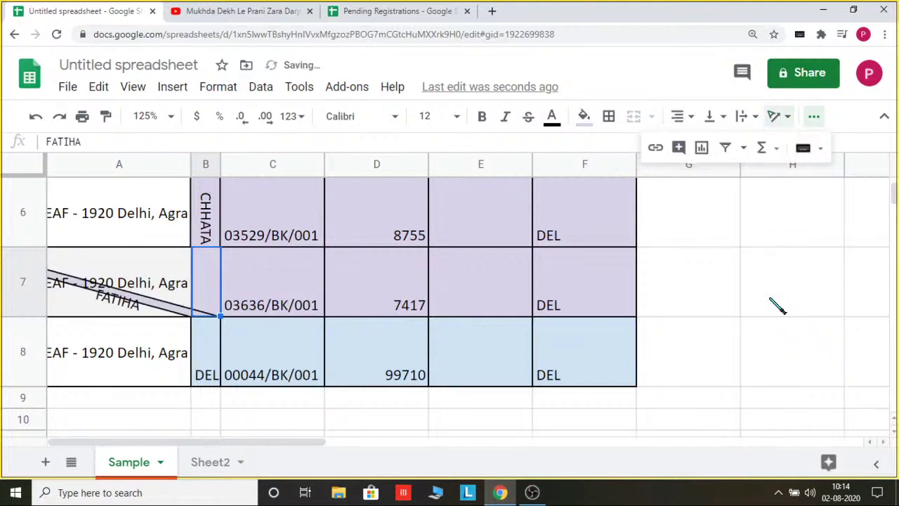
{"action": "left_click", "coordinate": [783, 117]}
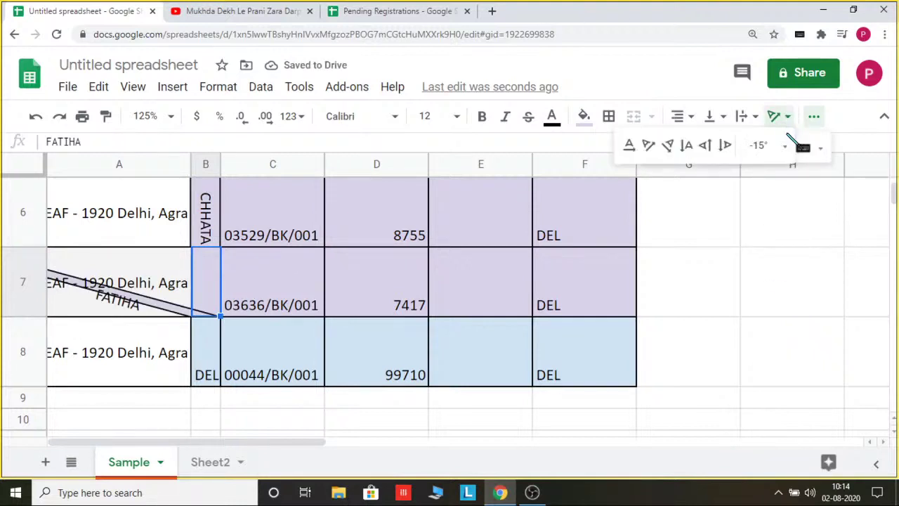
{"action": "left_click", "coordinate": [764, 242]}
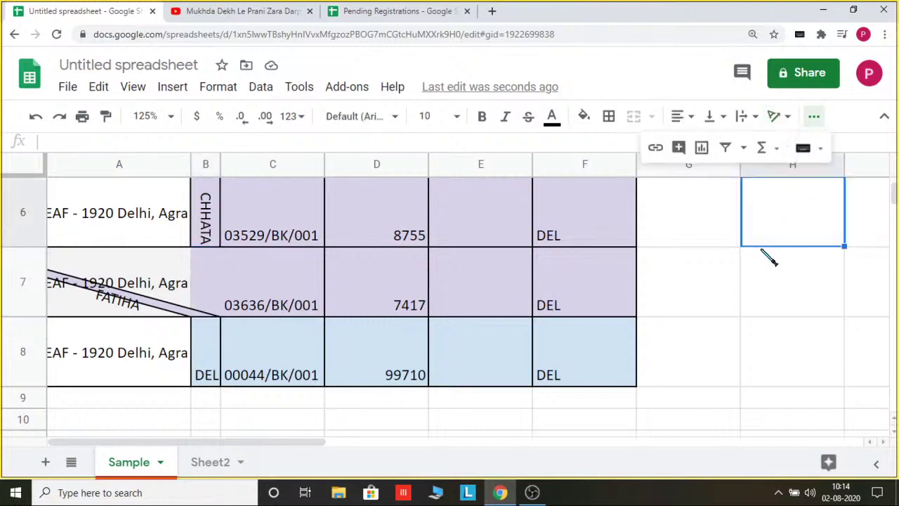
{"action": "key", "text": "ctrl+z"}
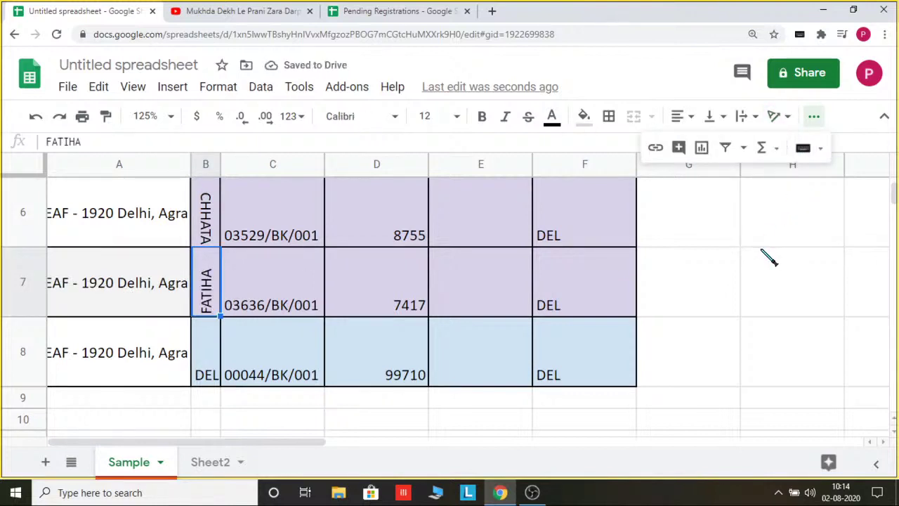
{"action": "left_click", "coordinate": [785, 119]}
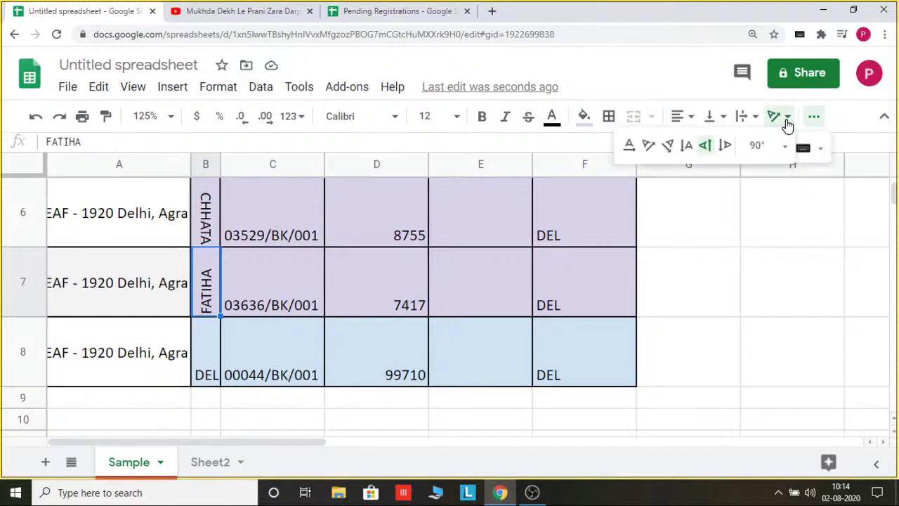
{"action": "left_click", "coordinate": [787, 125]}
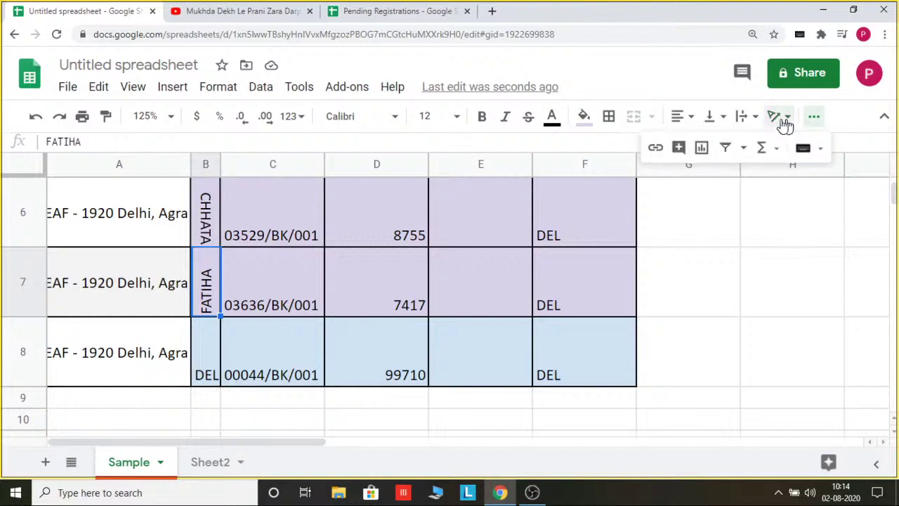
{"action": "left_click", "coordinate": [718, 223]}
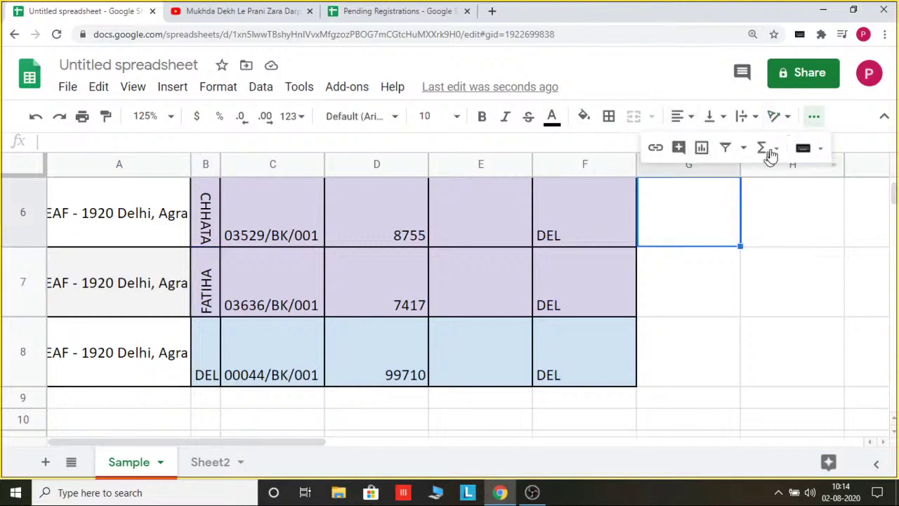
{"action": "left_click", "coordinate": [813, 116]}
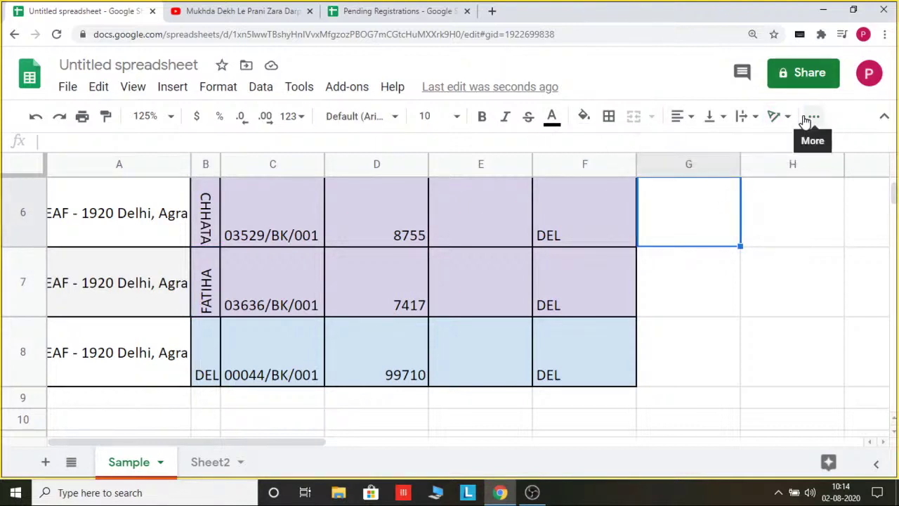
{"action": "key", "text": "alt+Tab"}
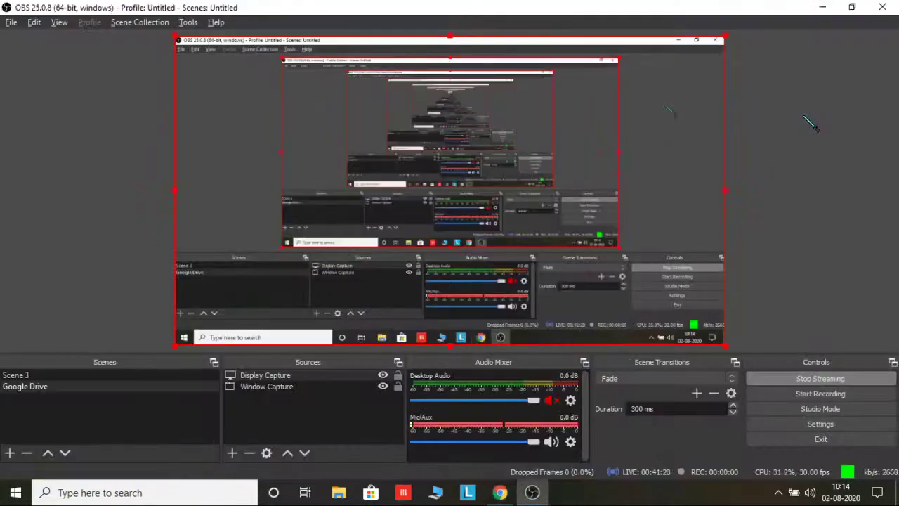
{"action": "key", "text": "alt+Tab"}
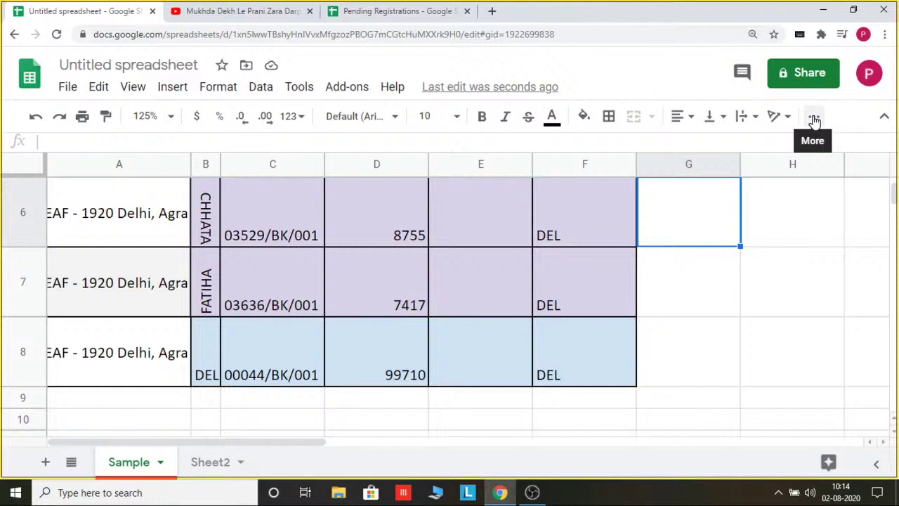
Step: Set the sheet zoom to 100% and reduce the height of row 8 to about half
{"action": "left_click", "coordinate": [814, 119]}
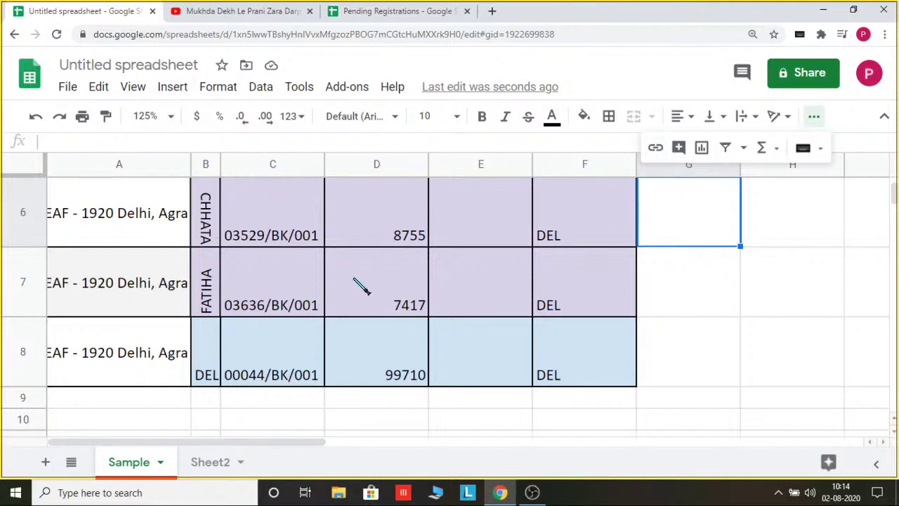
{"action": "left_click", "coordinate": [425, 304]}
{"action": "scroll", "coordinate": [430, 307], "scroll_direction": "up", "scroll_amount": 5}
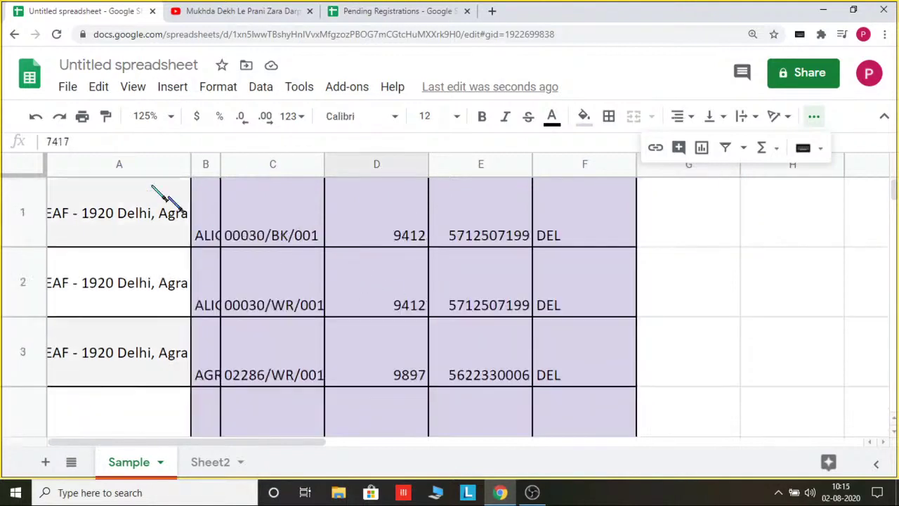
{"action": "left_click", "coordinate": [171, 116]}
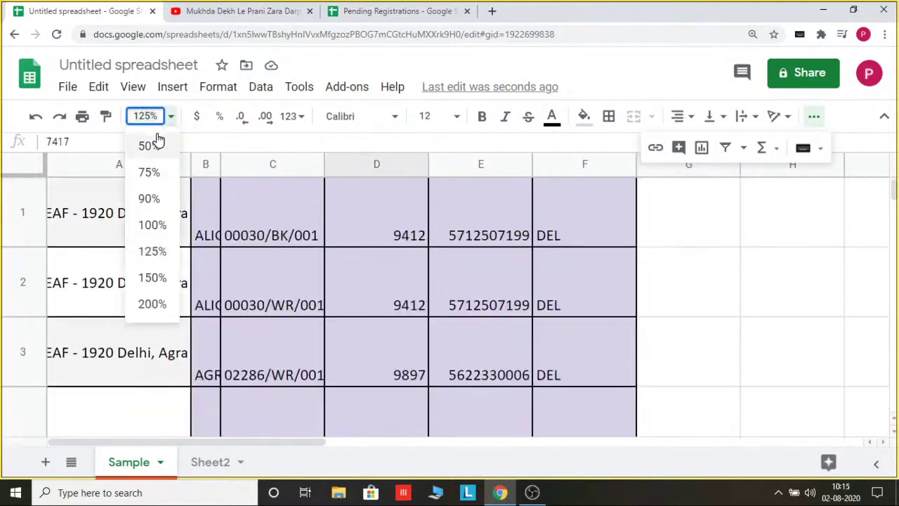
{"action": "left_click", "coordinate": [152, 226]}
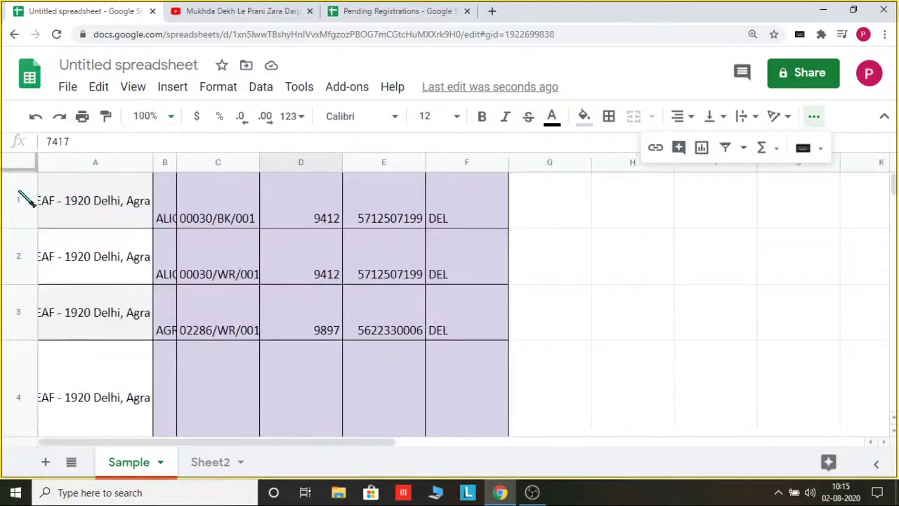
{"action": "left_click_drag", "start_coordinate": [24, 191], "coordinate": [64, 421]}
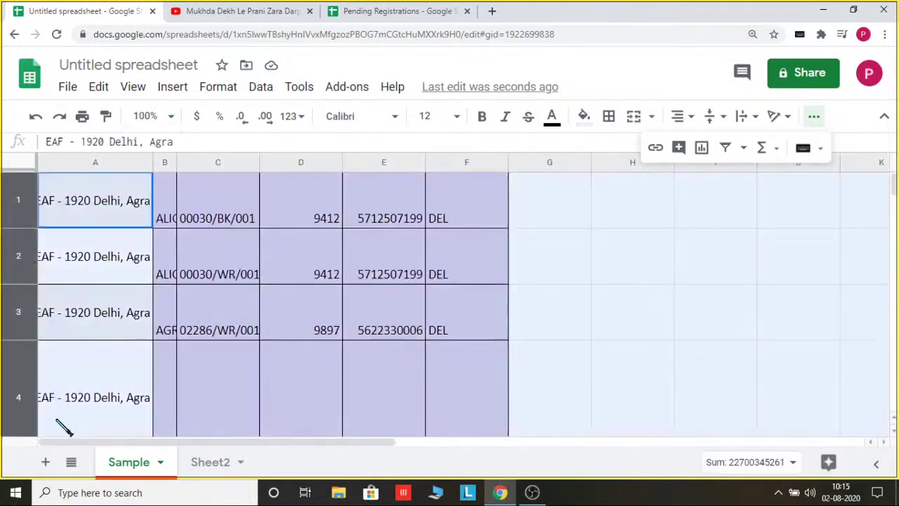
{"action": "left_click_drag", "start_coordinate": [68, 466], "coordinate": [19, 366]}
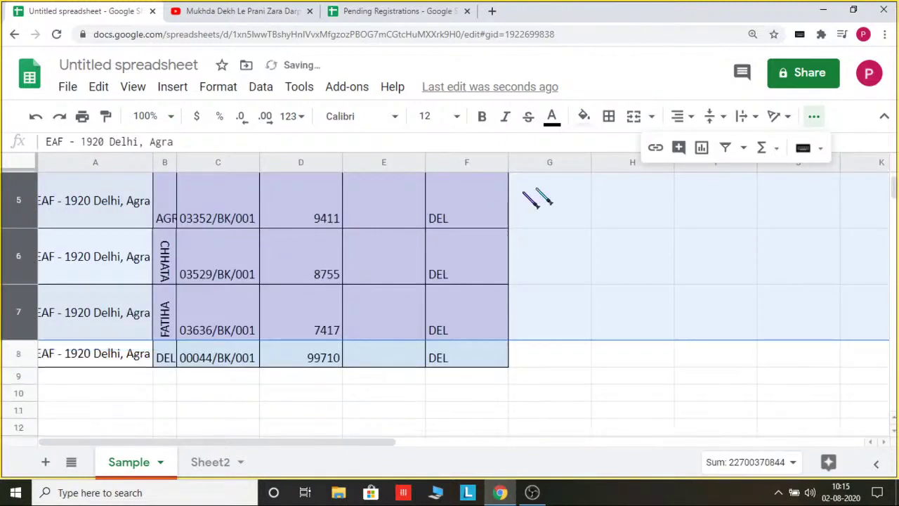
Step: Align the contents of rows 1 to 7 left and top, and reduce those rows to about two thirds of their height
{"action": "left_click", "coordinate": [692, 120]}
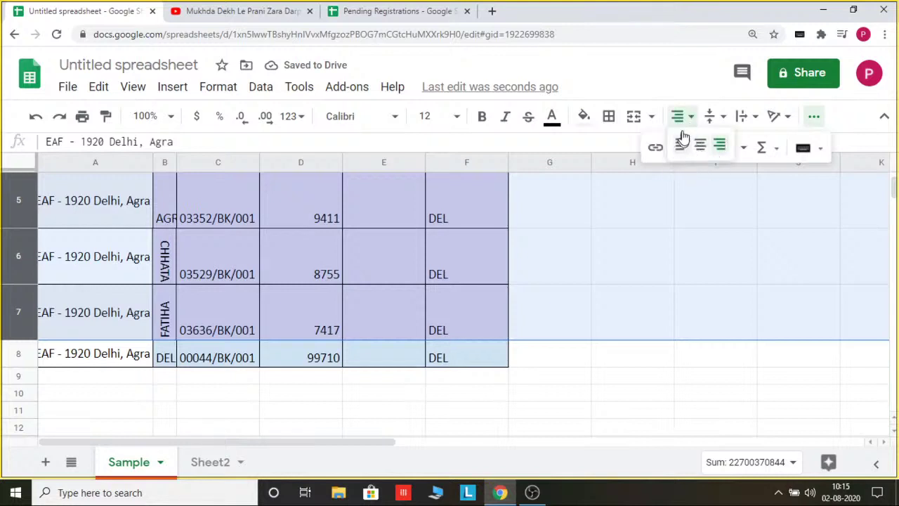
{"action": "left_click", "coordinate": [681, 145]}
{"action": "left_click", "coordinate": [710, 117]}
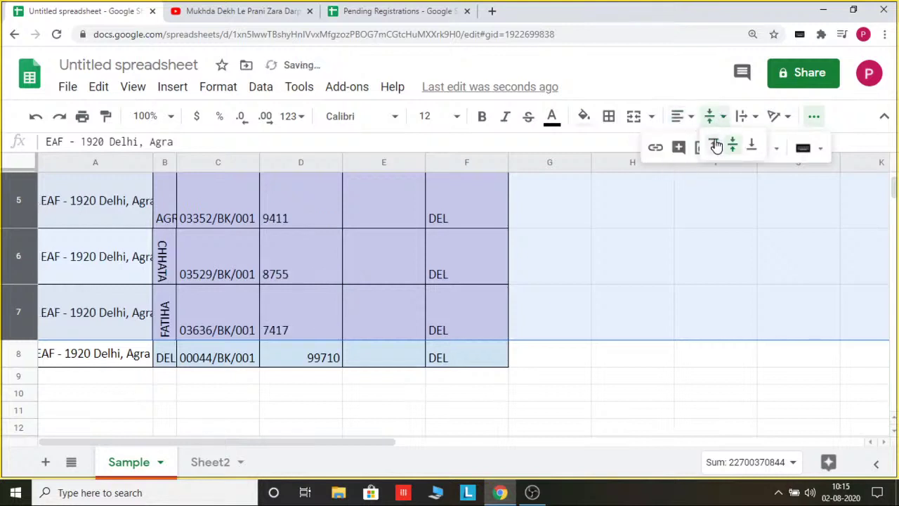
{"action": "left_click", "coordinate": [716, 144]}
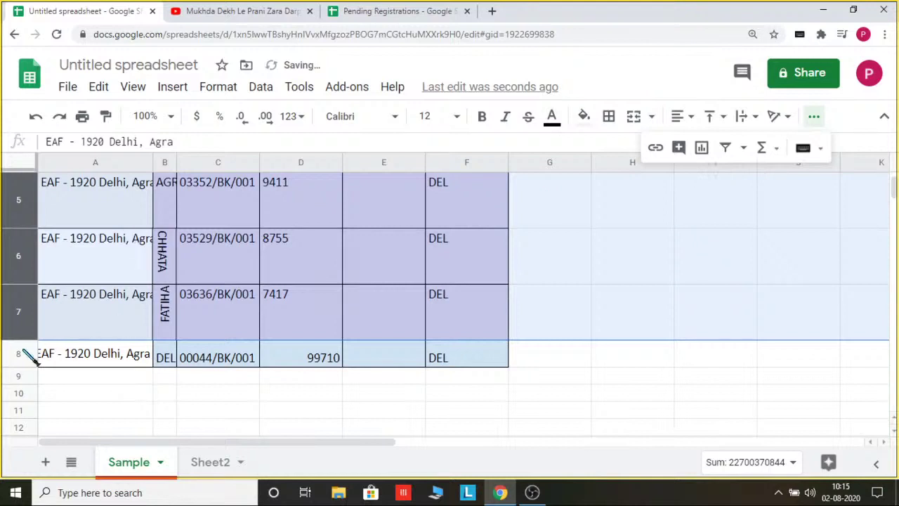
{"action": "left_click_drag", "start_coordinate": [18, 337], "coordinate": [20, 317]}
{"action": "left_click", "coordinate": [332, 351]}
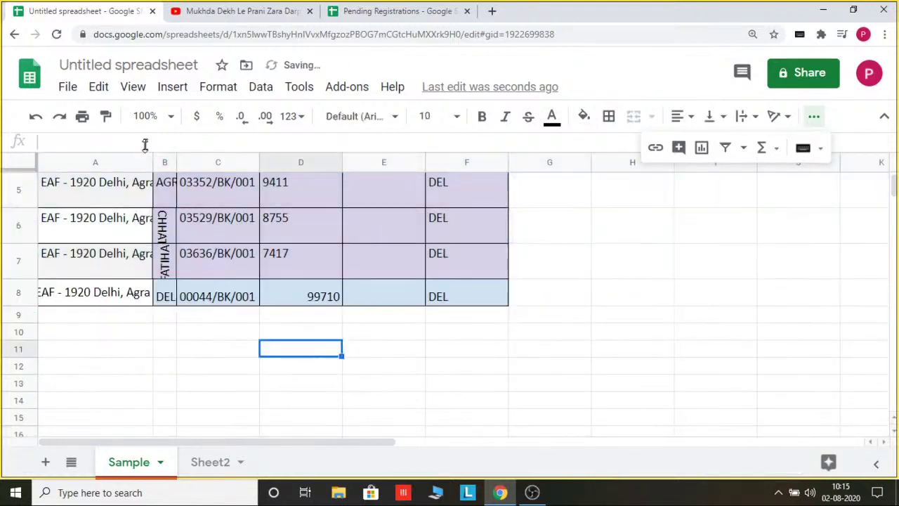
Step: Widen column B to about three times its width and remove the text rotation from the whole column
{"action": "left_click_drag", "start_coordinate": [176, 156], "coordinate": [223, 156]}
{"action": "left_click", "coordinate": [189, 163]}
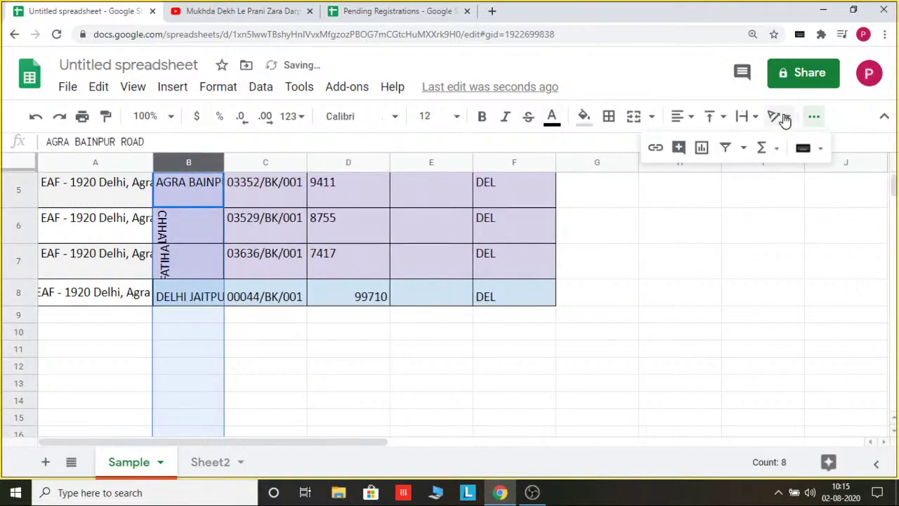
{"action": "left_click", "coordinate": [776, 116]}
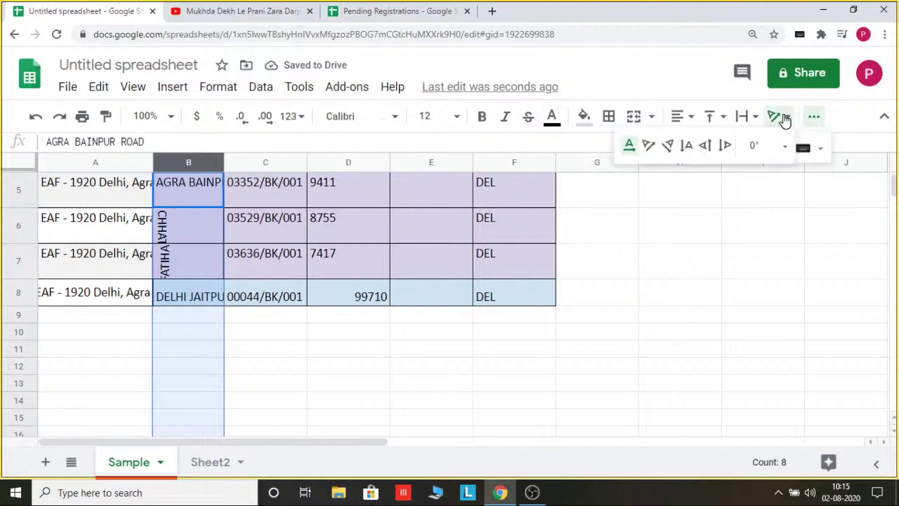
{"action": "left_click", "coordinate": [629, 148]}
{"action": "left_click", "coordinate": [202, 368]}
{"action": "scroll", "coordinate": [210, 278], "scroll_direction": "up", "scroll_amount": 1}
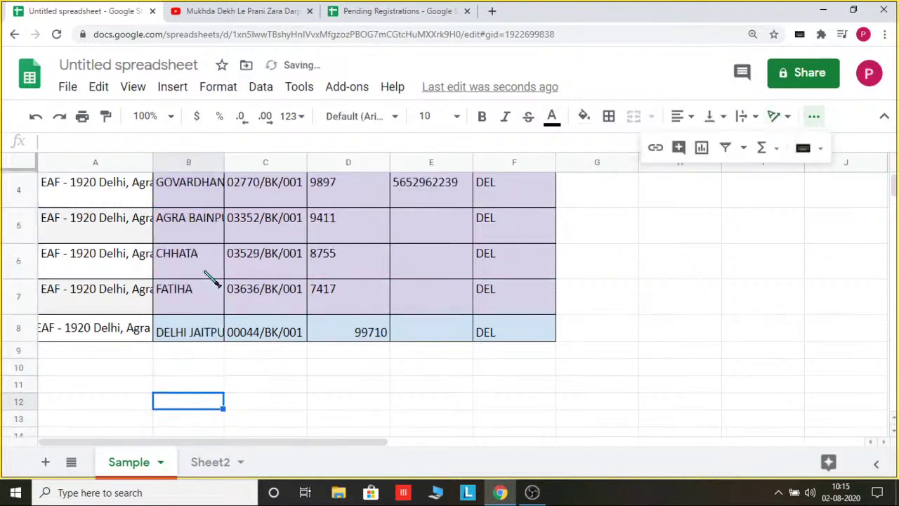
{"action": "scroll", "coordinate": [211, 277], "scroll_direction": "up", "scroll_amount": 3}
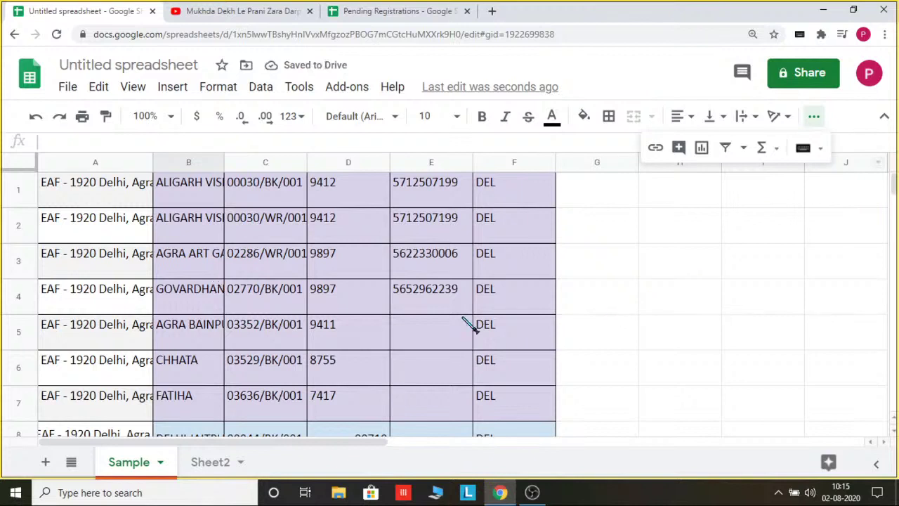
{"action": "left_click", "coordinate": [470, 326]}
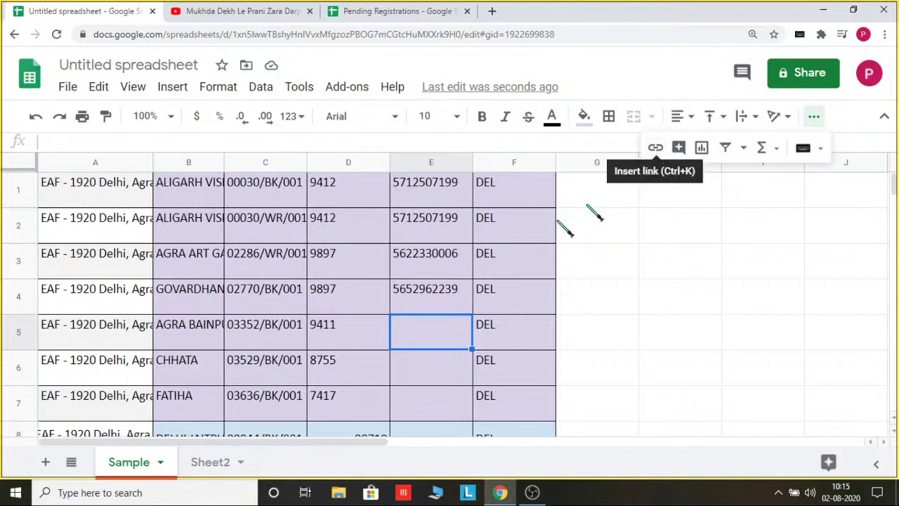
{"action": "left_click", "coordinate": [512, 271]}
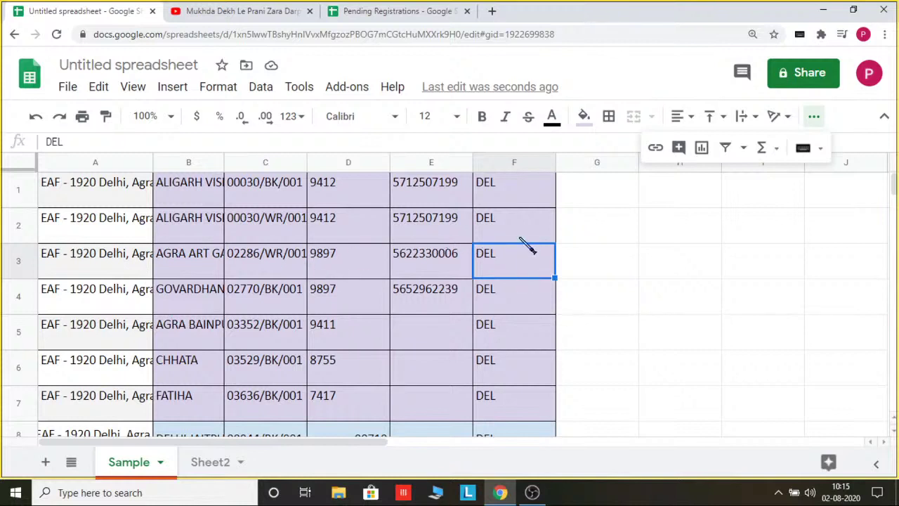
{"action": "left_click", "coordinate": [654, 149]}
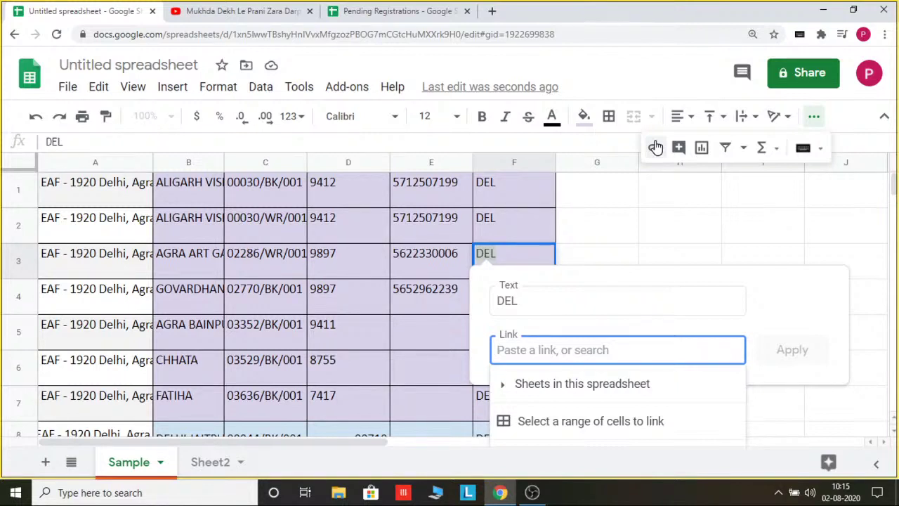
{"action": "type", "text": "www."}
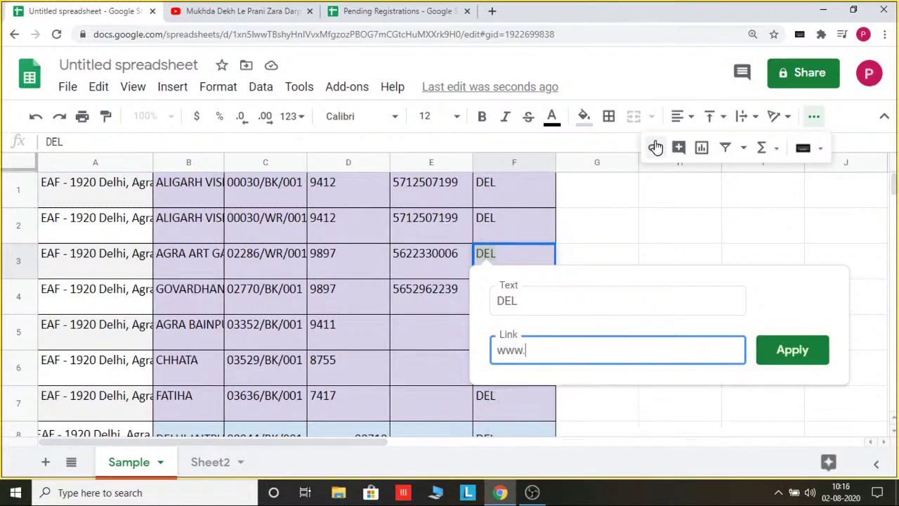
{"action": "type", "text": "nrahmak"}
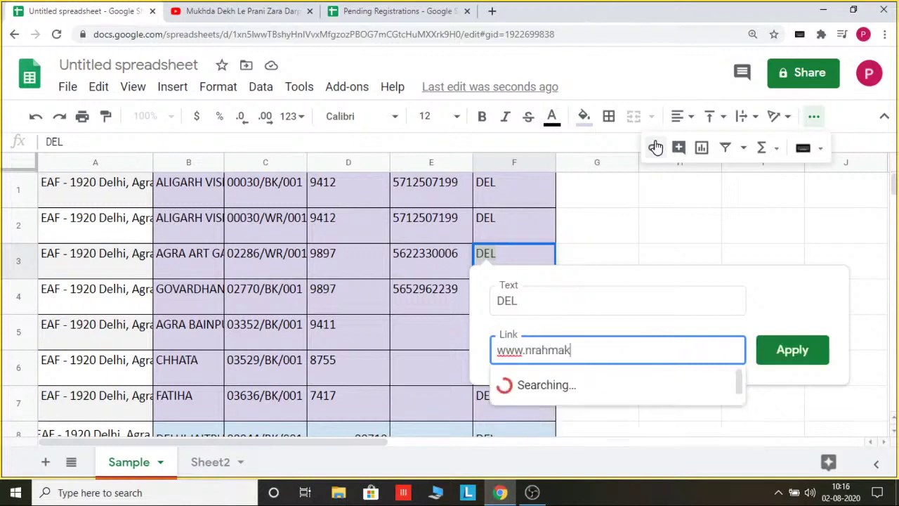
{"action": "key", "text": "BackSpace"}
{"action": "key", "text": "BackSpace"}
{"action": "key", "text": "BackSpace"}
{"action": "key", "text": "BackSpace"}
{"action": "key", "text": "BackSpace"}
{"action": "key", "text": "BackSpace"}
{"action": "key", "text": "BackSpace"}
{"action": "type", "text": "brah"}
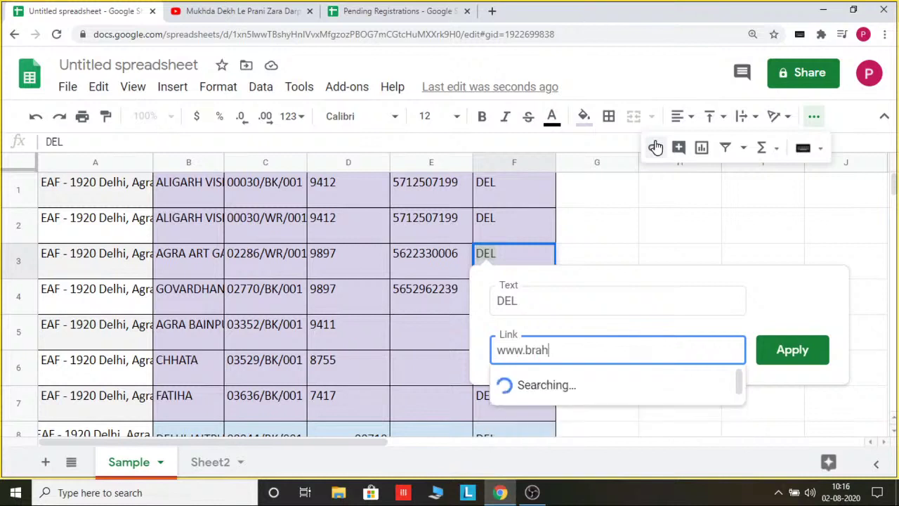
{"action": "type", "text": "makuma"}
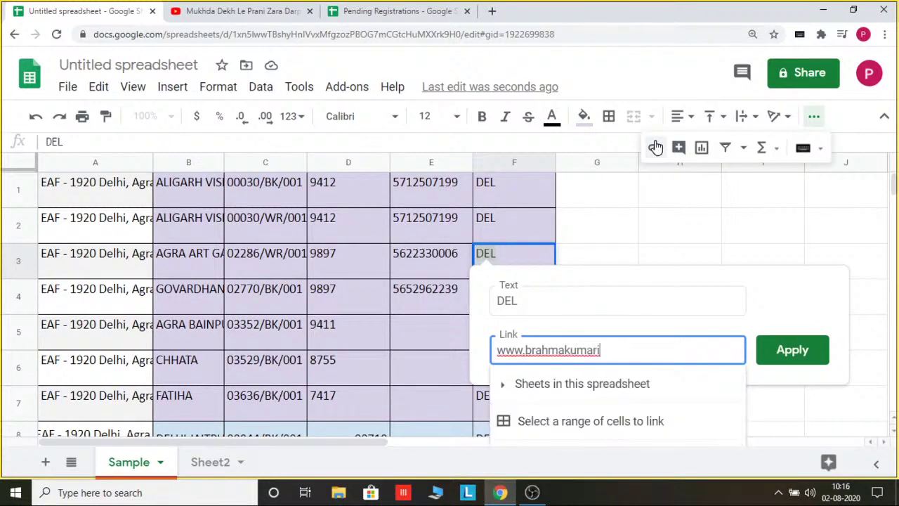
{"action": "type", "text": "ri.com"}
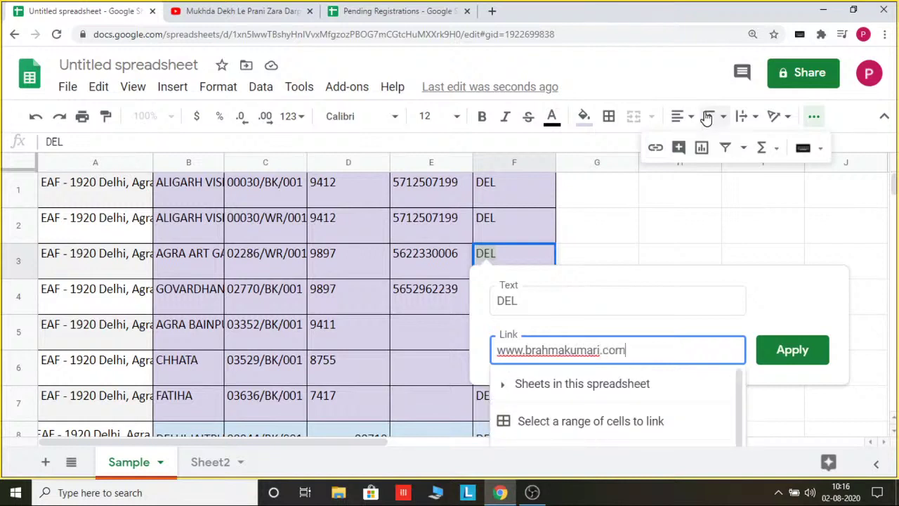
Step: Erase the link address for cell F3 and leave the link editor without applying a link
{"action": "key", "text": "BackSpace"}
{"action": "key", "text": "BackSpace"}
{"action": "key", "text": "BackSpace"}
{"action": "key", "text": "BackSpace"}
{"action": "key", "text": "BackSpace"}
{"action": "key", "text": "BackSpace"}
{"action": "key", "text": "BackSpace"}
{"action": "key", "text": "BackSpace"}
{"action": "key", "text": "BackSpace"}
{"action": "key", "text": "BackSpace"}
{"action": "key", "text": "BackSpace"}
{"action": "key", "text": "BackSpace"}
{"action": "key", "text": "BackSpace"}
{"action": "key", "text": "BackSpace"}
{"action": "key", "text": "BackSpace"}
{"action": "key", "text": "BackSpace"}
{"action": "key", "text": "BackSpace"}
{"action": "key", "text": "BackSpace"}
{"action": "key", "text": "BackSpace"}
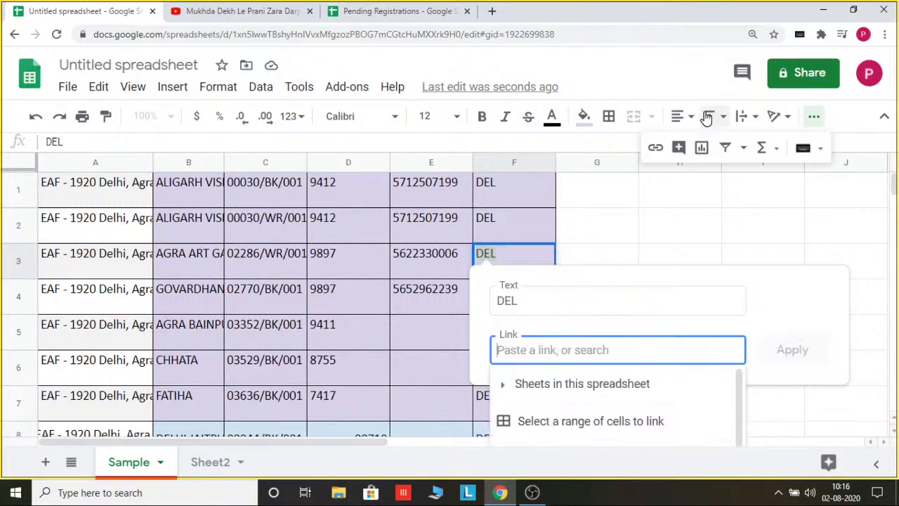
{"action": "left_click_drag", "start_coordinate": [894, 180], "coordinate": [894, 188]}
{"action": "key", "text": "Escape"}
{"action": "scroll", "coordinate": [434, 256], "scroll_direction": "up", "scroll_amount": 10}
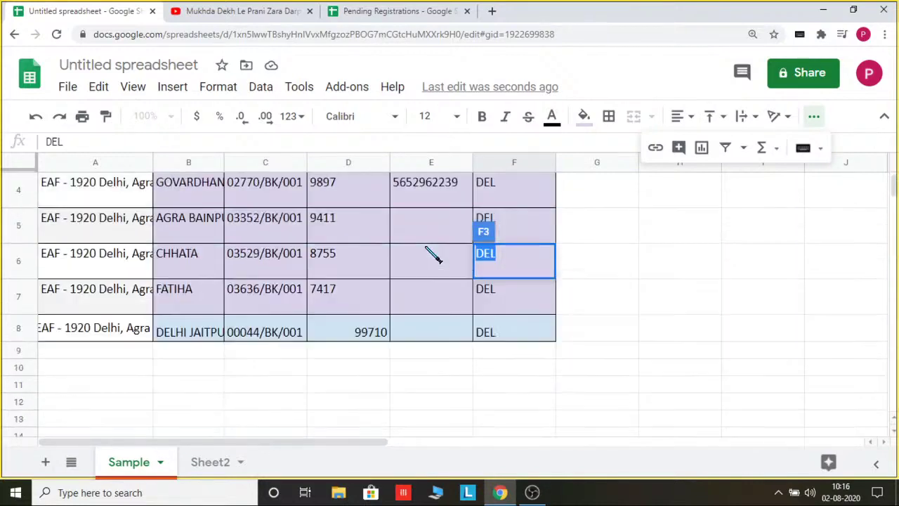
{"action": "key", "text": "Up"}
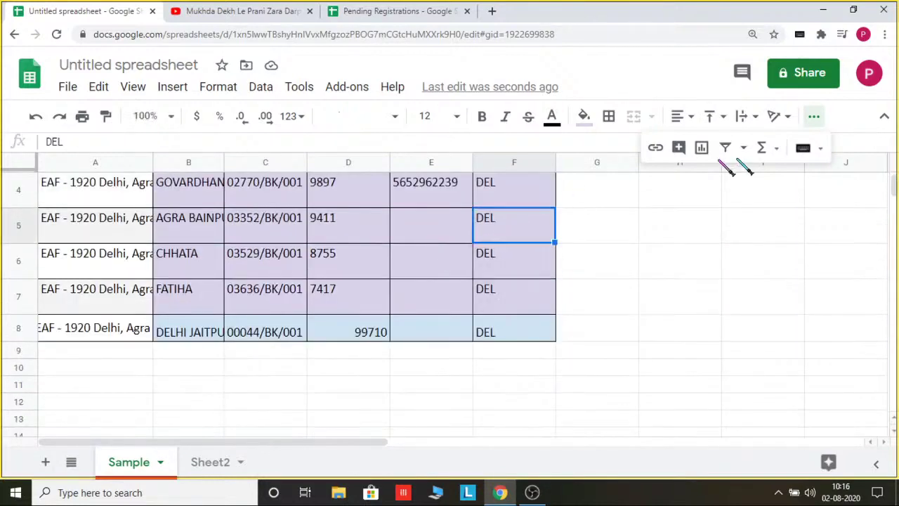
{"action": "left_click", "coordinate": [770, 238]}
{"action": "scroll", "coordinate": [510, 245], "scroll_direction": "up", "scroll_amount": 1}
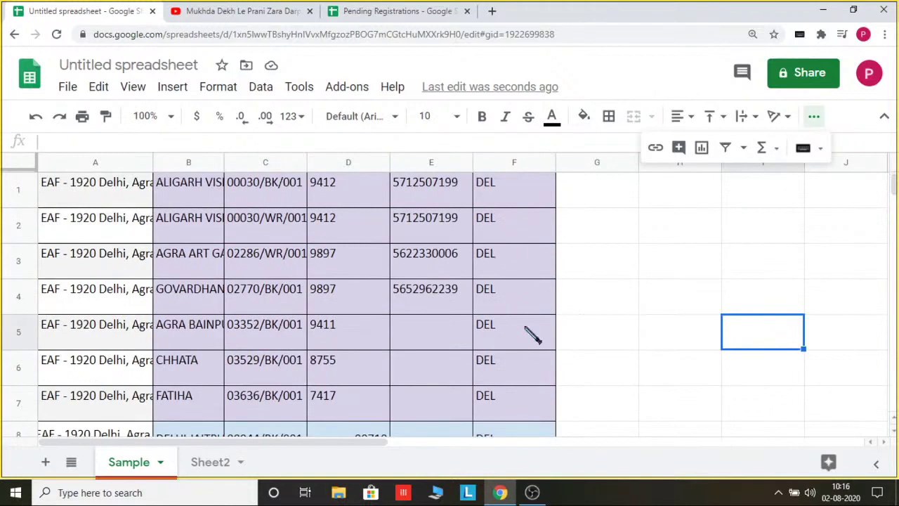
Step: Examine the sheets of this spreadsheet offered as link targets for the DEL text in cell F8
{"action": "left_click", "coordinate": [530, 406]}
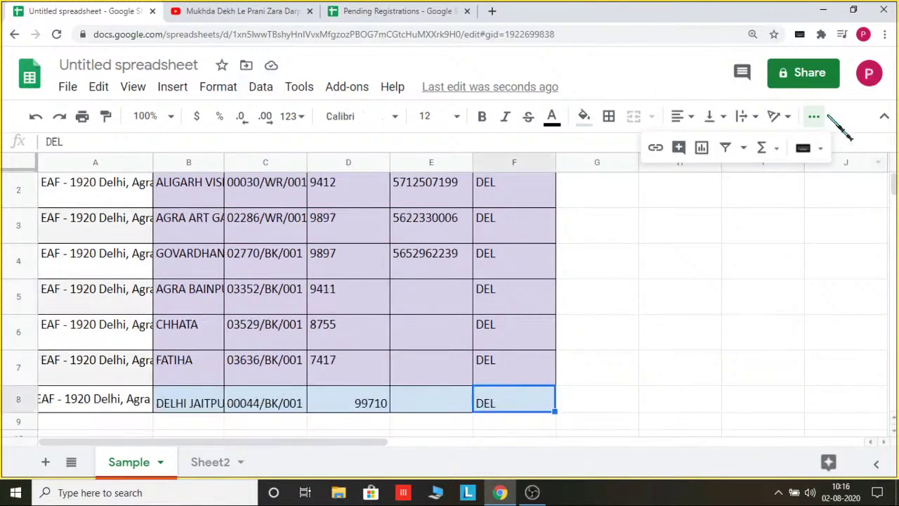
{"action": "left_click", "coordinate": [657, 149]}
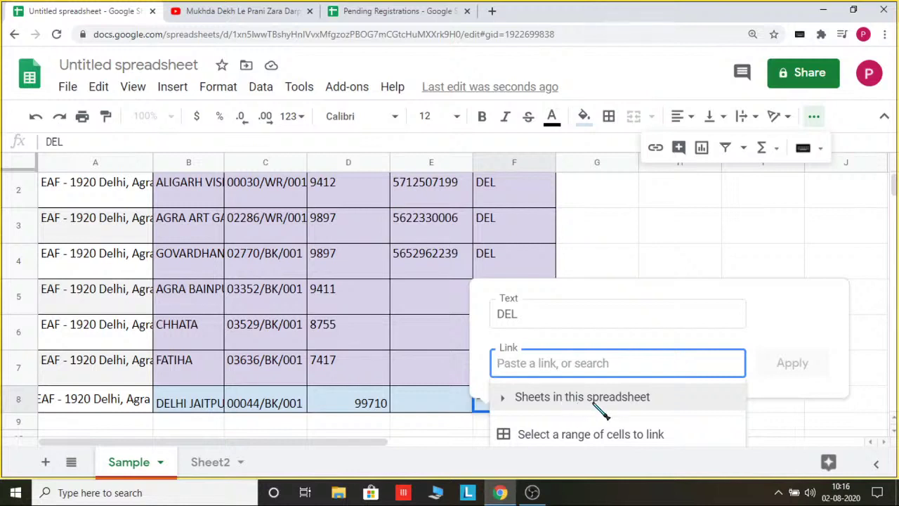
{"action": "left_click", "coordinate": [632, 398]}
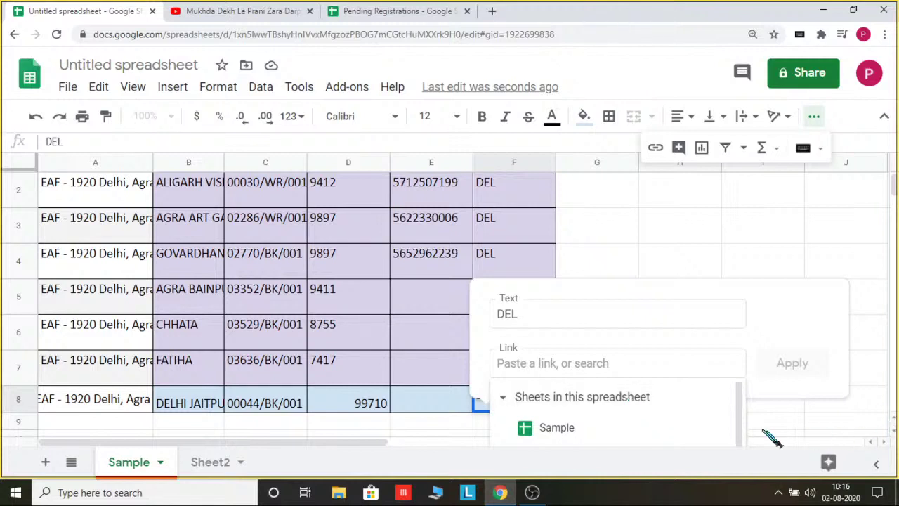
{"action": "left_click_drag", "start_coordinate": [739, 420], "coordinate": [738, 437]}
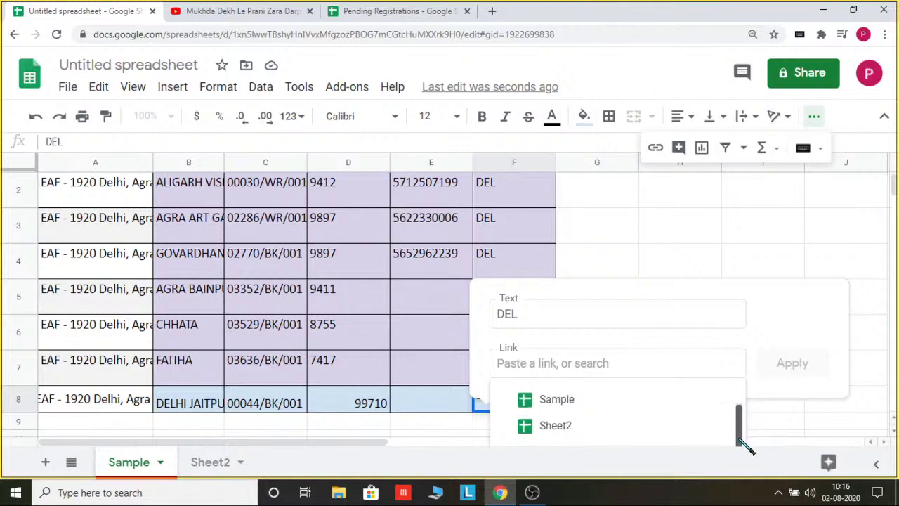
{"action": "left_click", "coordinate": [704, 235]}
Step: Switch to Sheet2 and enter Agra in cell B5 and UP in cell B6
{"action": "left_click", "coordinate": [196, 463]}
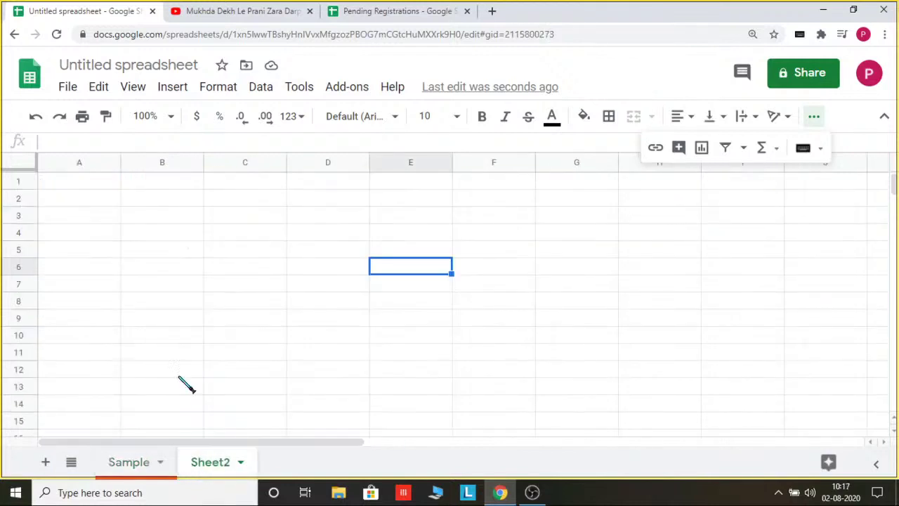
{"action": "left_click", "coordinate": [171, 255]}
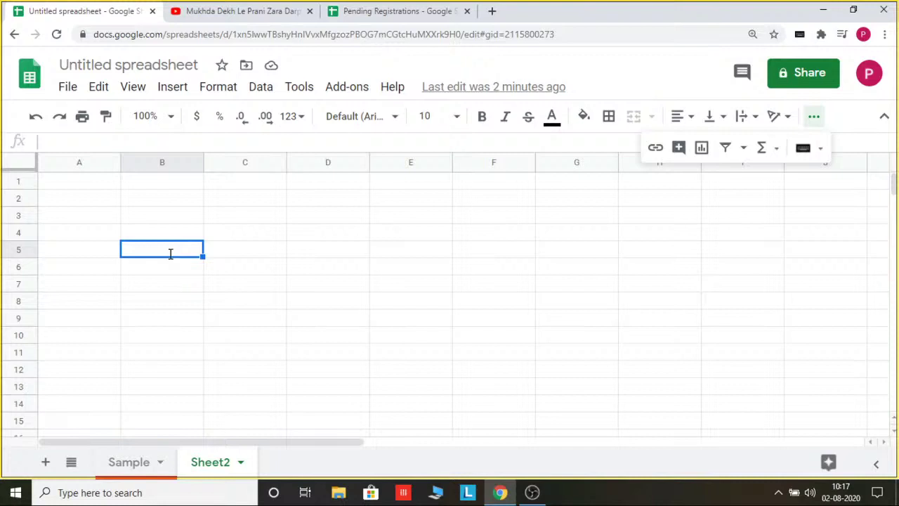
{"action": "type", "text": "Agra"}
{"action": "left_click", "coordinate": [176, 261]}
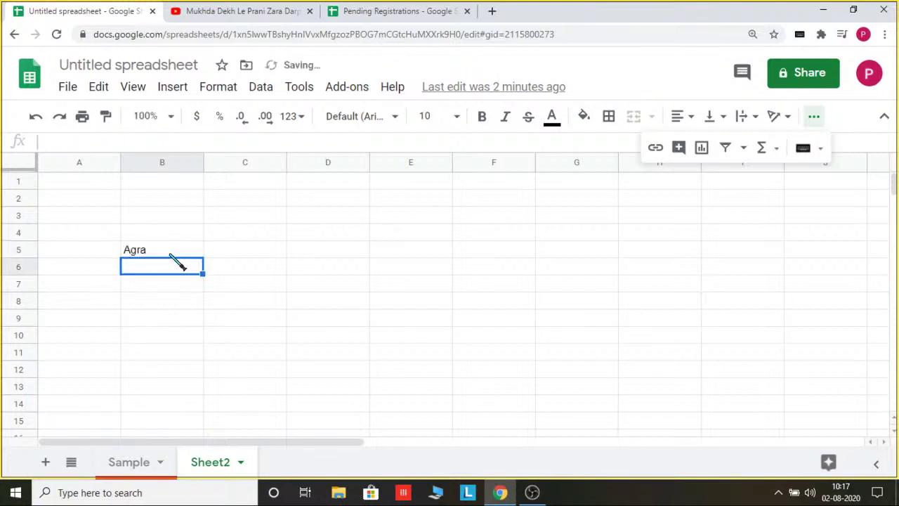
{"action": "type", "text": "UP"}
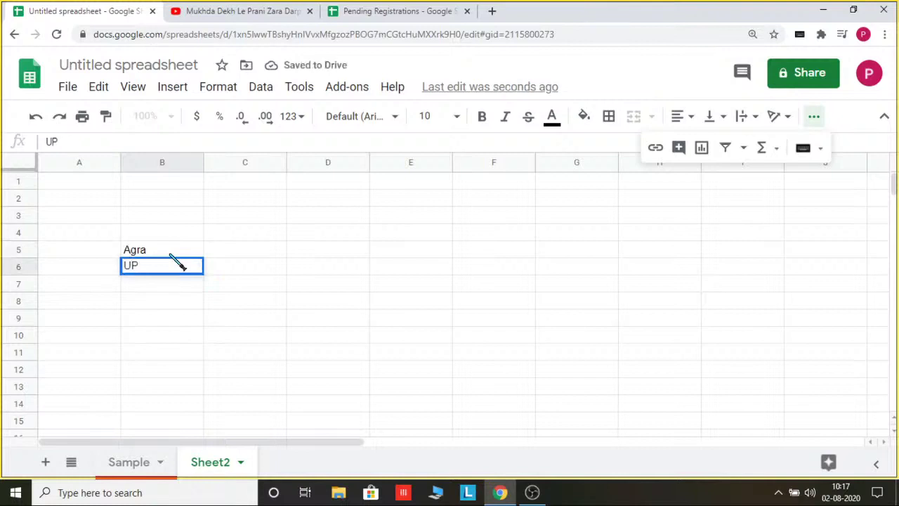
{"action": "key", "text": "Return"}
Step: Enter haryana in cell B7 and Delhi in cell B8 of Sheet2
{"action": "type", "text": "haryanaDelhi"}
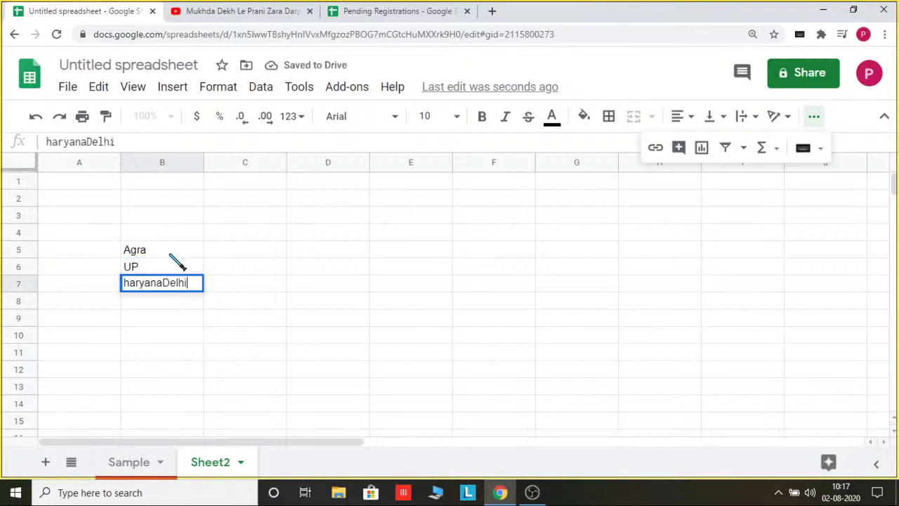
{"action": "type", "text": "==="}
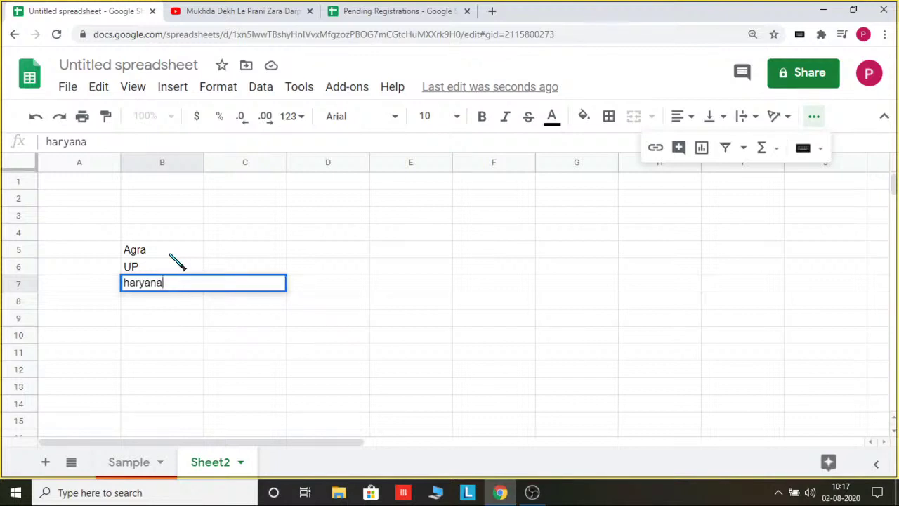
{"action": "key", "text": "Return"}
{"action": "type", "text": "De"}
{"action": "type", "text": "elh"}
{"action": "key", "text": "BackSpace"}
{"action": "key", "text": "BackSpace"}
{"action": "key", "text": "BackSpace"}
{"action": "type", "text": "lhi"}
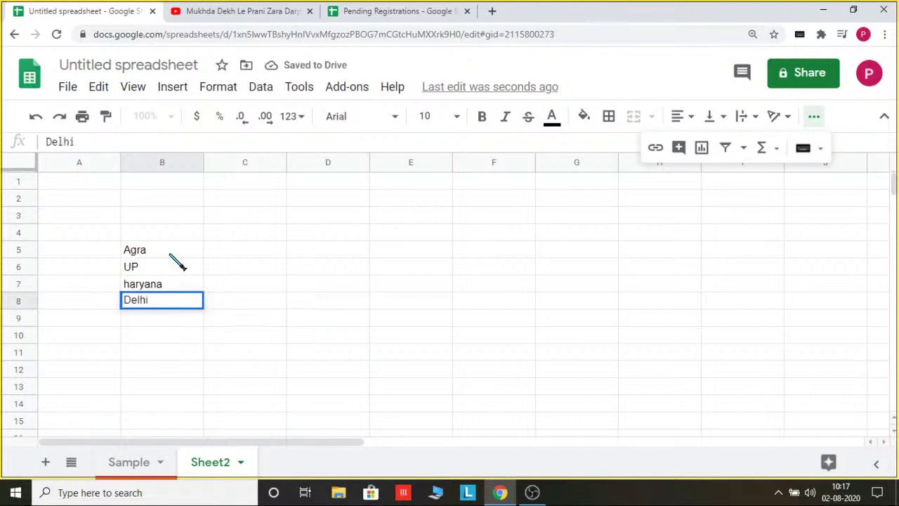
{"action": "left_click", "coordinate": [198, 251]}
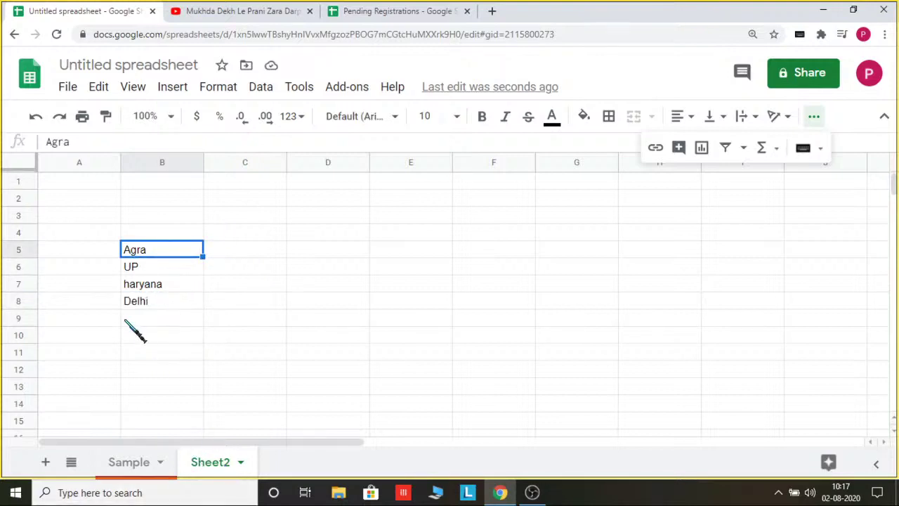
Step: Check the Sample sheet, return to Sheet2 and examine the sheet link options for the Delhi text in cell B8
{"action": "left_click", "coordinate": [131, 463]}
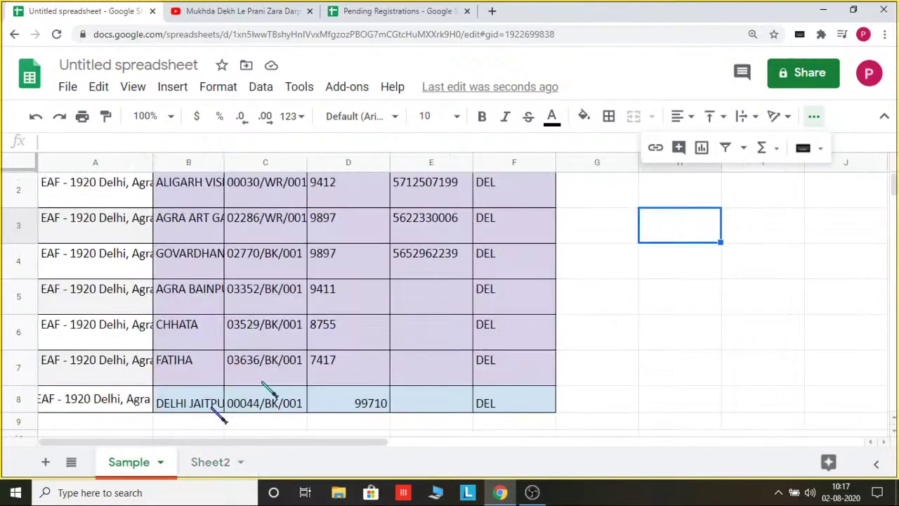
{"action": "left_click", "coordinate": [210, 462]}
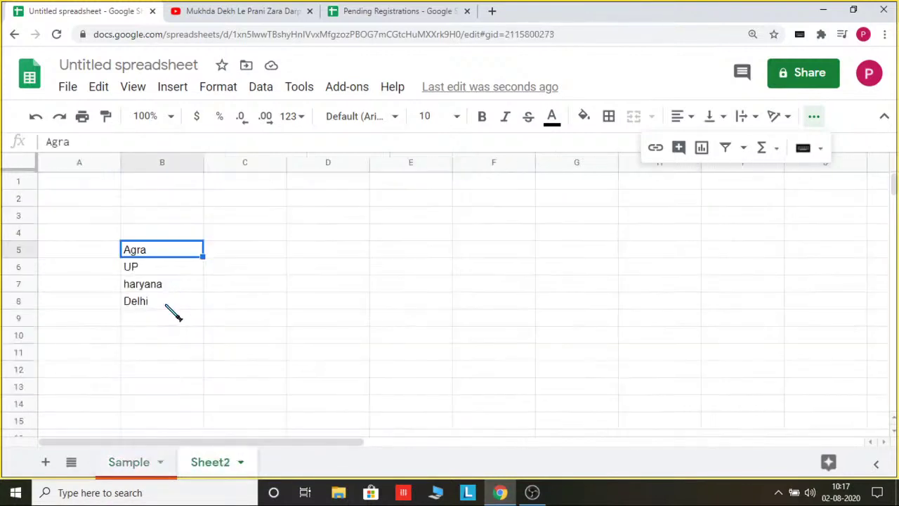
{"action": "left_click", "coordinate": [169, 304]}
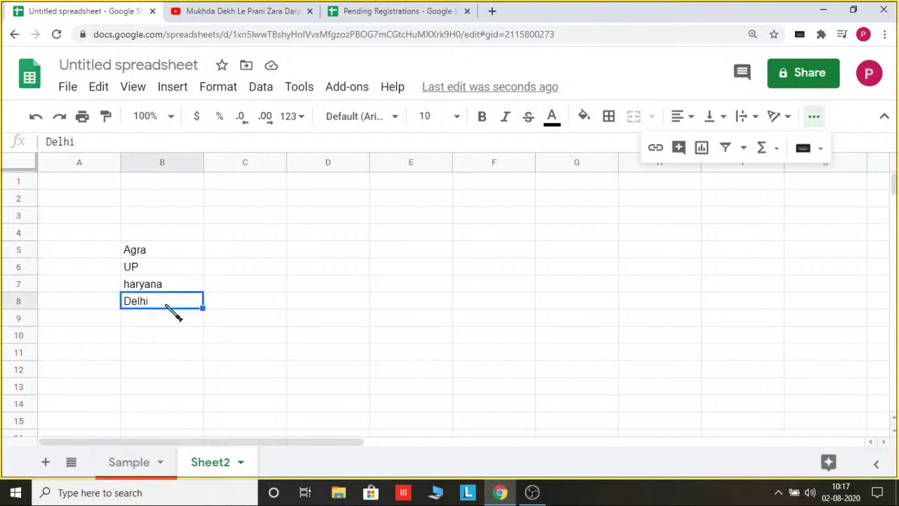
{"action": "left_click", "coordinate": [656, 149]}
{"action": "key", "text": "ctrl+c"}
{"action": "key", "text": "alt+Tab"}
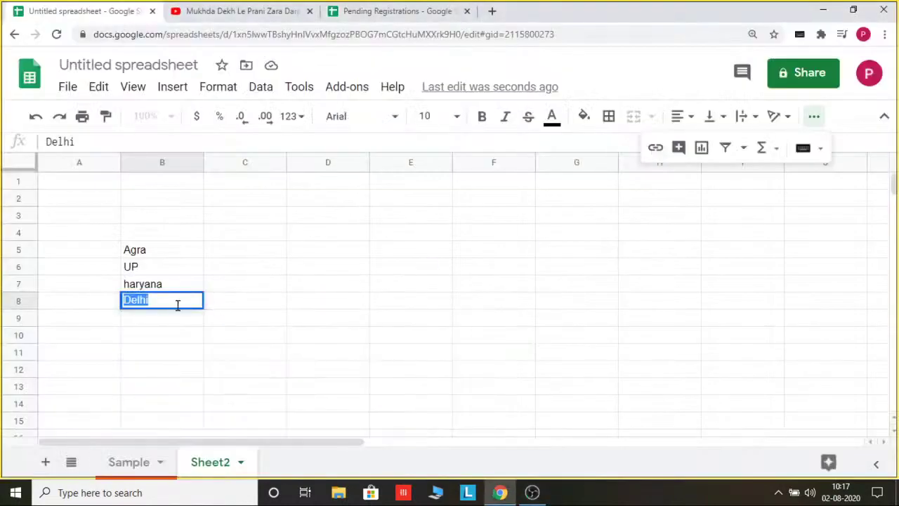
{"action": "left_click", "coordinate": [656, 149]}
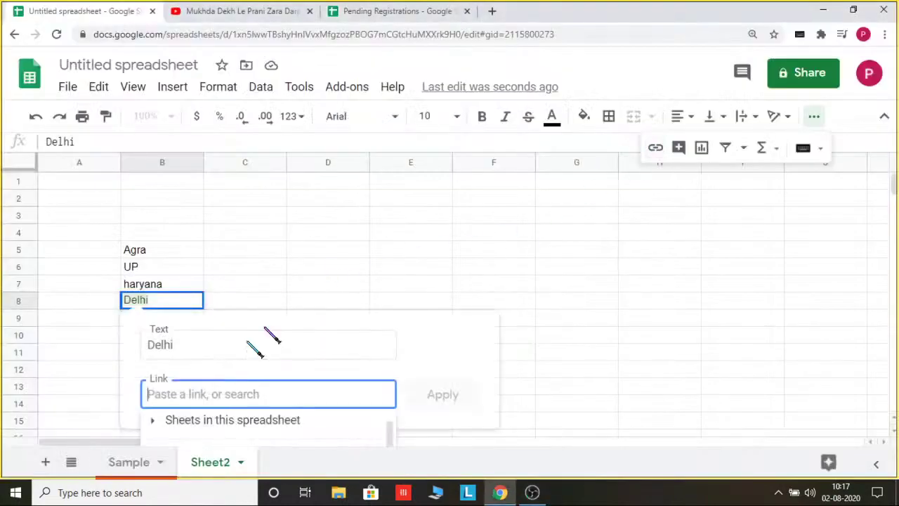
{"action": "left_click", "coordinate": [265, 429]}
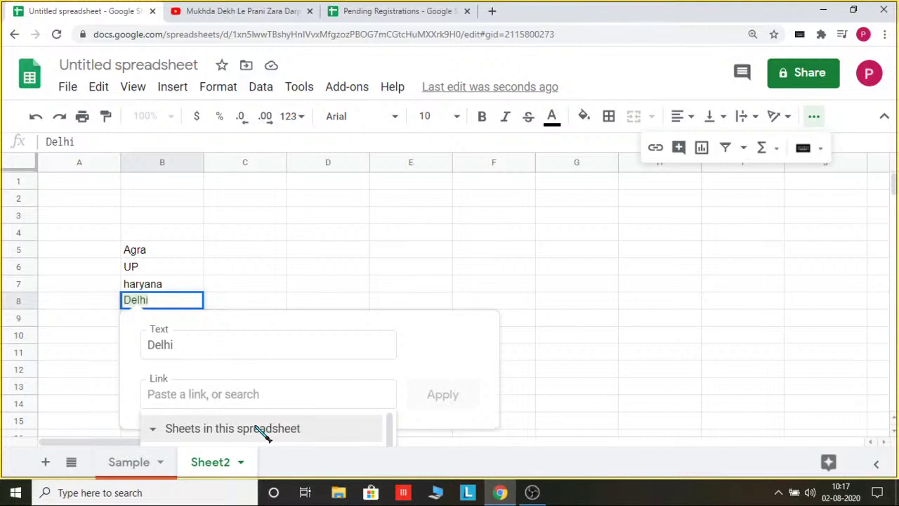
{"action": "left_click", "coordinate": [249, 434]}
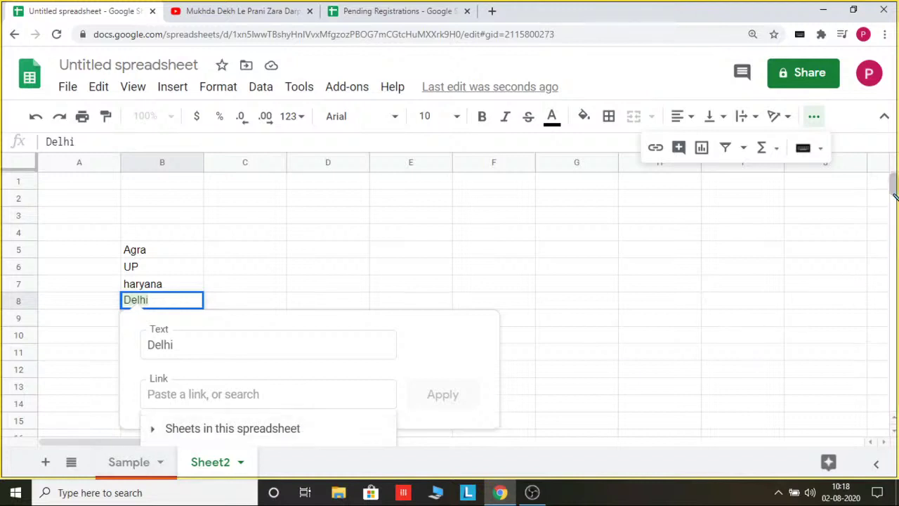
Step: Leave the link editor without adding a link and clear the Delhi text from cell B8 of Sheet2
{"action": "left_click_drag", "start_coordinate": [892, 184], "coordinate": [889, 237]}
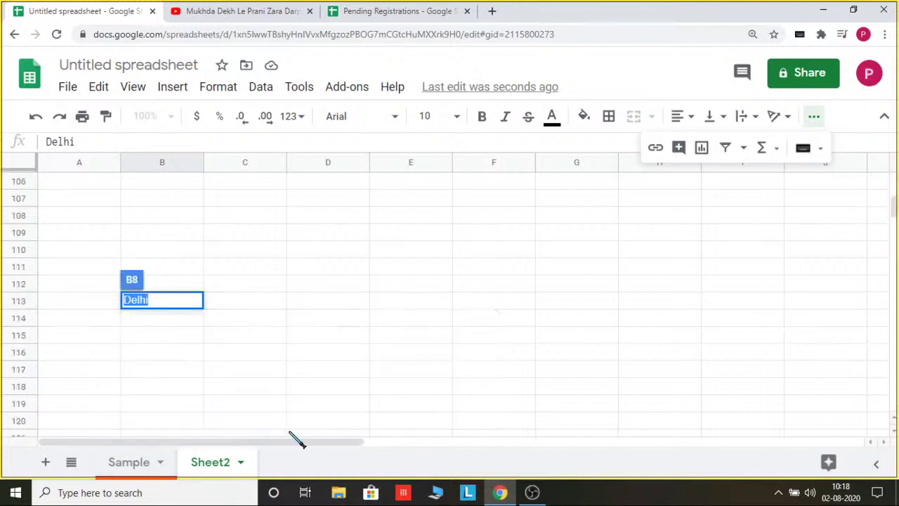
{"action": "left_click", "coordinate": [164, 301]}
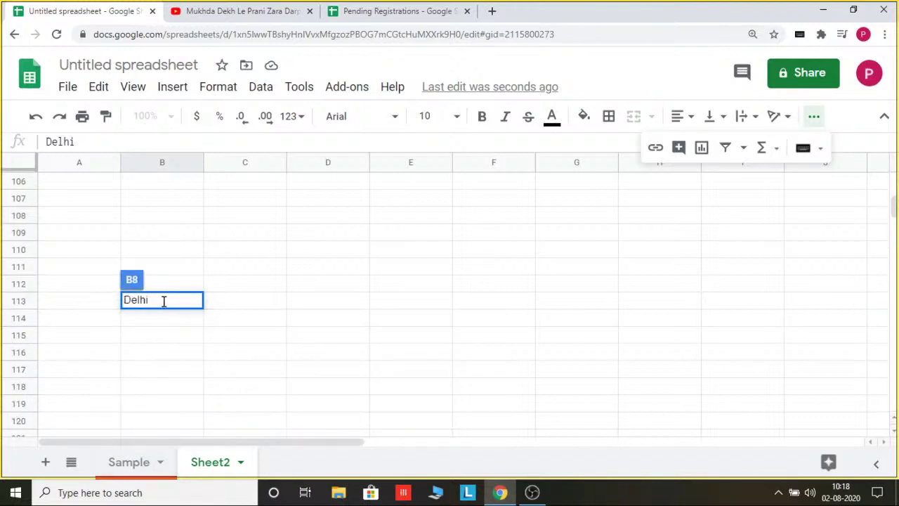
{"action": "left_click", "coordinate": [184, 281]}
{"action": "scroll", "coordinate": [219, 269], "scroll_direction": "up", "scroll_amount": 15}
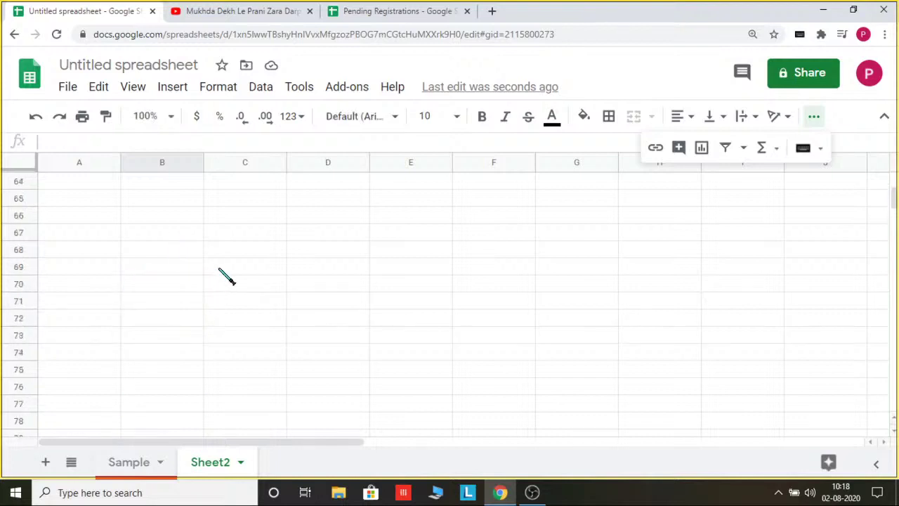
{"action": "scroll", "coordinate": [226, 276], "scroll_direction": "up", "scroll_amount": 13}
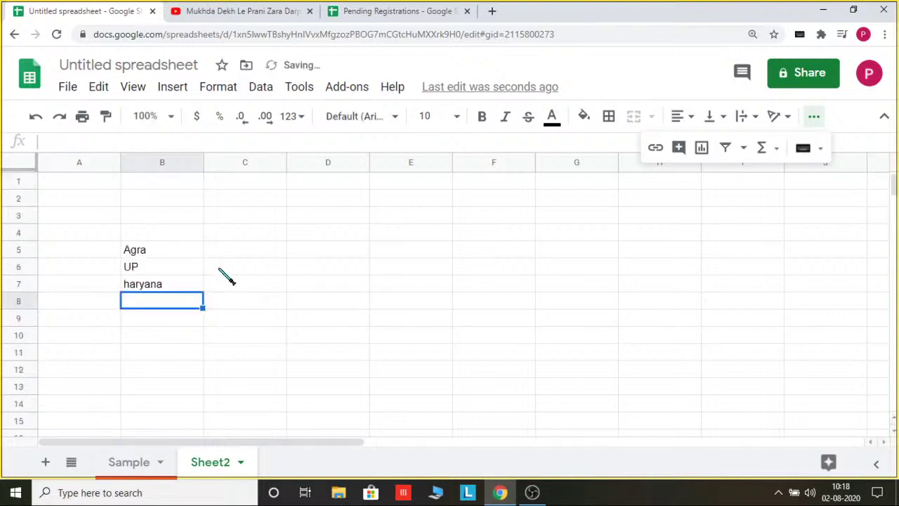
Step: Paste the Delhi text back into cell B8 of Sheet2 and delete the empty rows 1 to 4
{"action": "key", "text": "ctrl+v"}
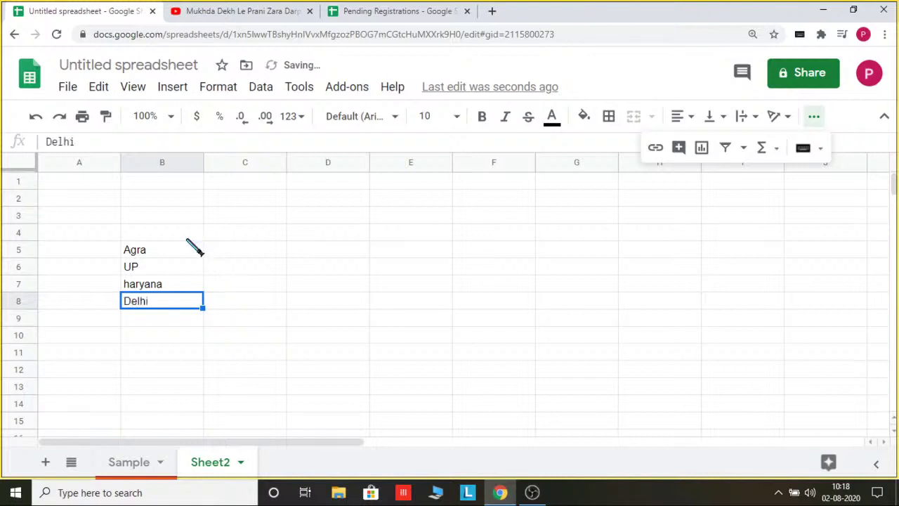
{"action": "left_click_drag", "start_coordinate": [18, 182], "coordinate": [18, 232]}
{"action": "right_click", "coordinate": [18, 215]}
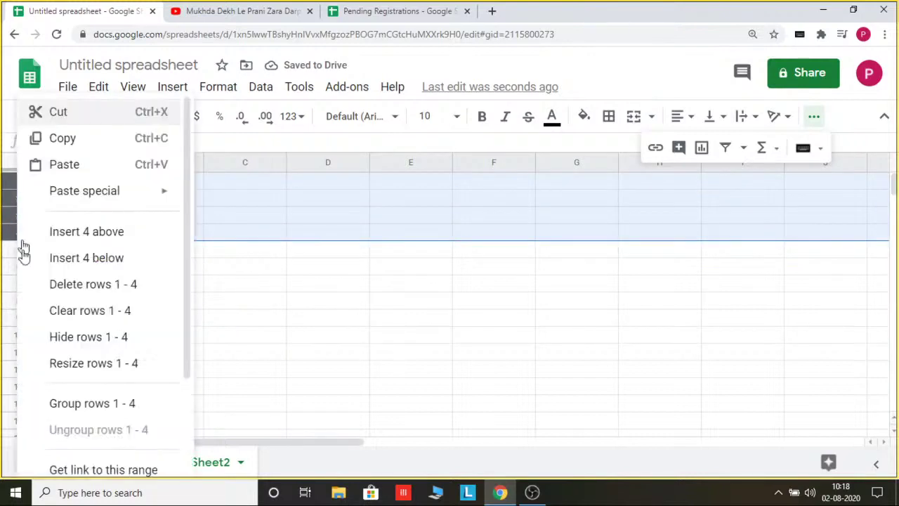
{"action": "left_click", "coordinate": [103, 285]}
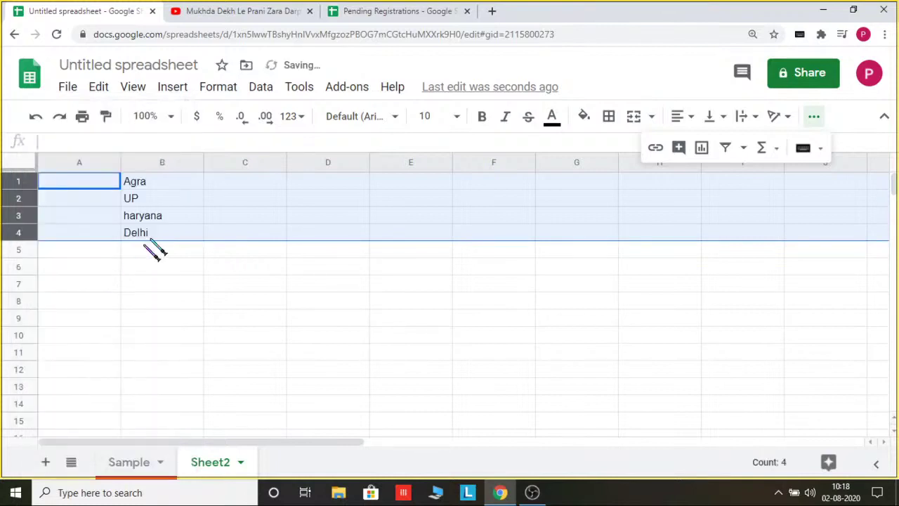
Step: Link the Delhi text in cell B4 to the Sample sheet, dismiss the multiple-links tip and show the link's preview
{"action": "left_click", "coordinate": [198, 181]}
{"action": "left_click", "coordinate": [144, 229]}
{"action": "left_click", "coordinate": [655, 148]}
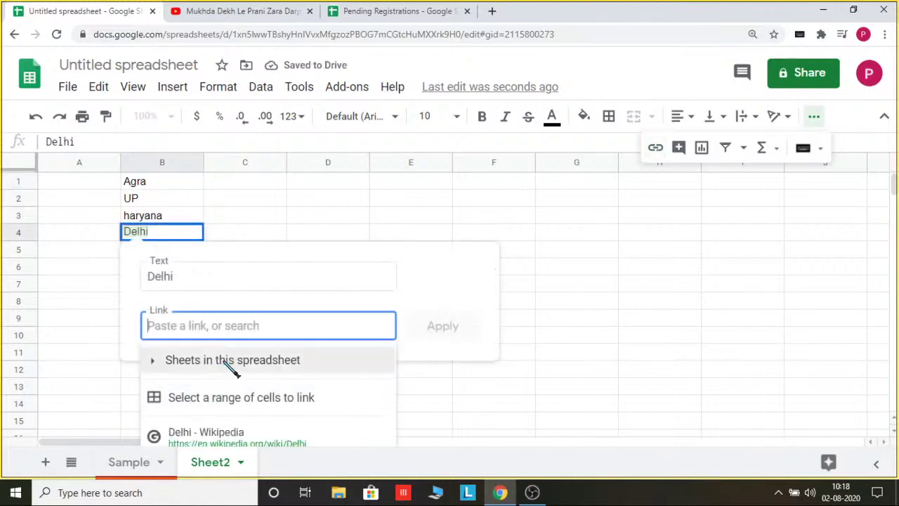
{"action": "left_click", "coordinate": [226, 361]}
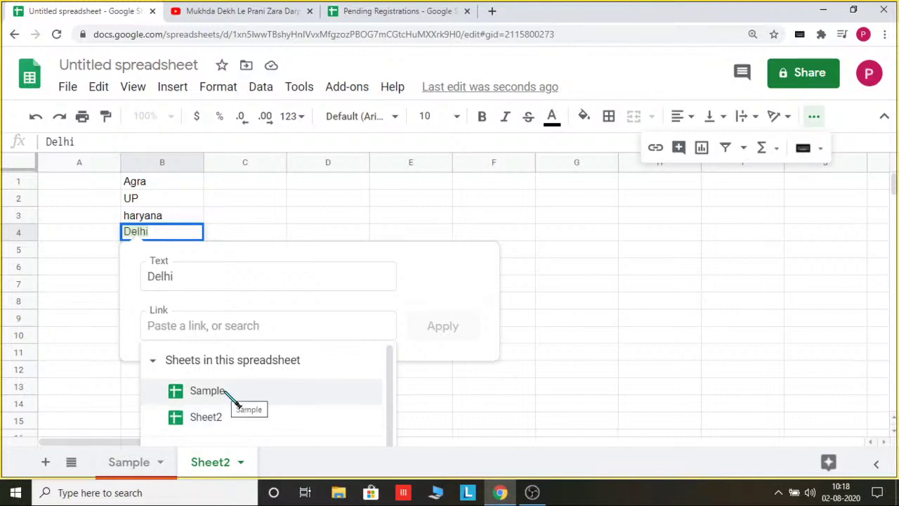
{"action": "left_click", "coordinate": [225, 392]}
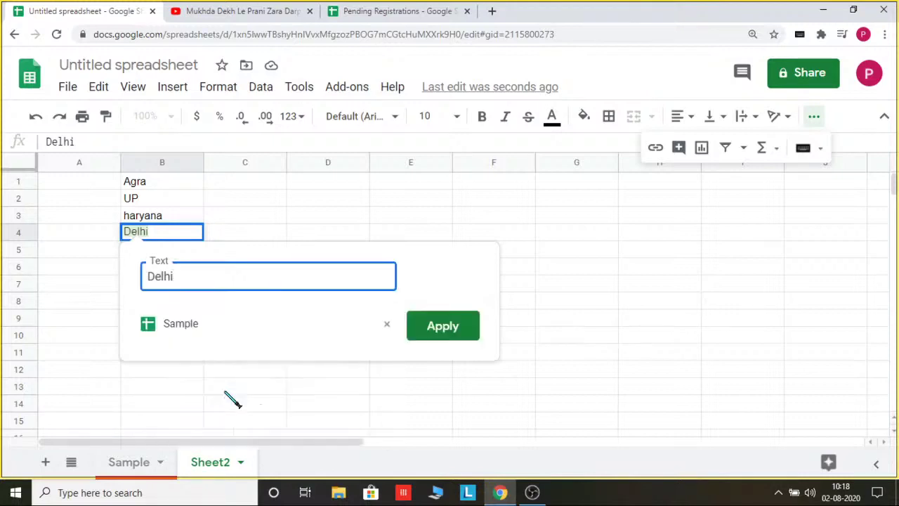
{"action": "left_click", "coordinate": [471, 330]}
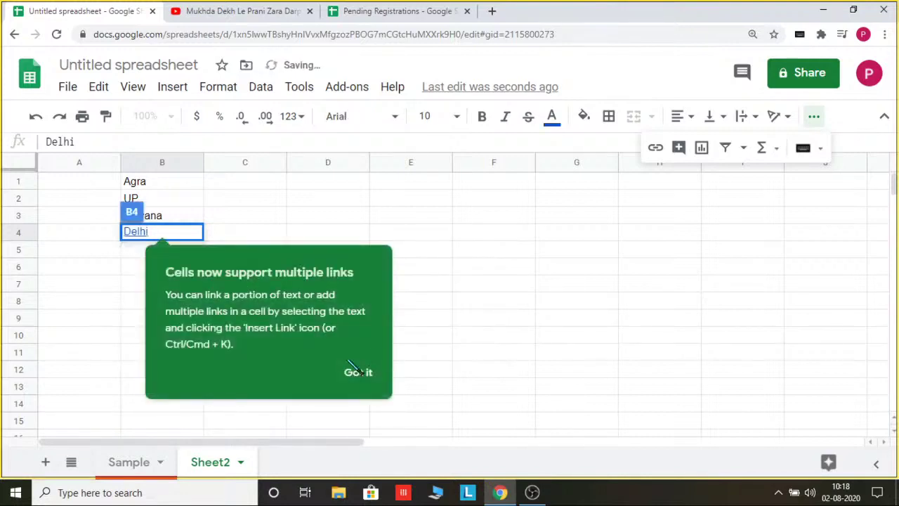
{"action": "left_click", "coordinate": [356, 374]}
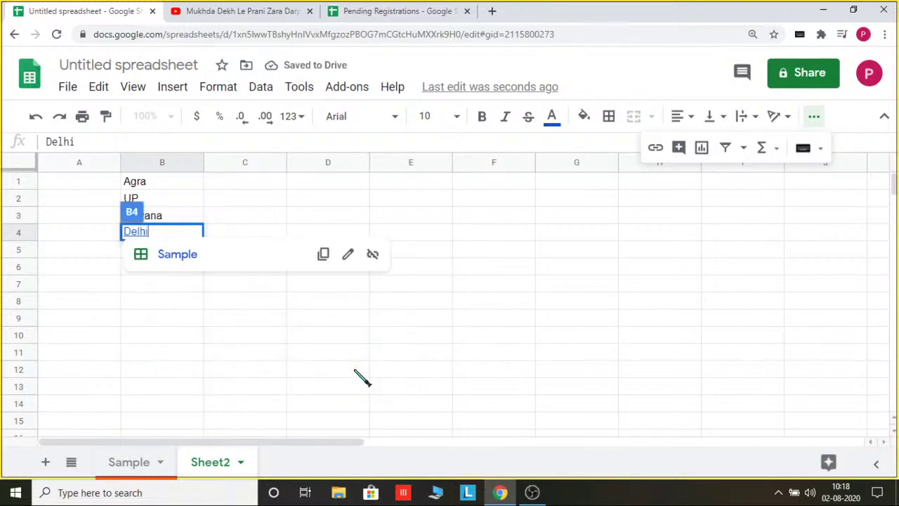
{"action": "left_click", "coordinate": [146, 353]}
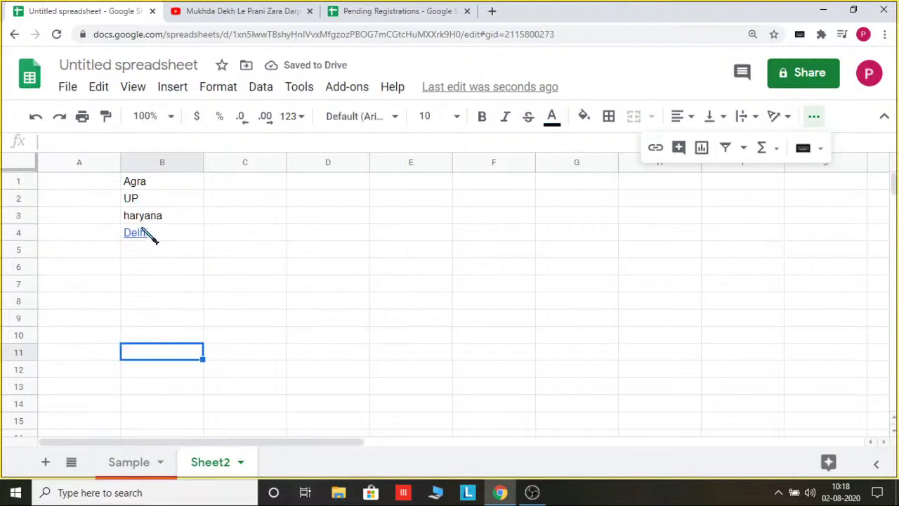
{"action": "mouse_move", "coordinate": [142, 234]}
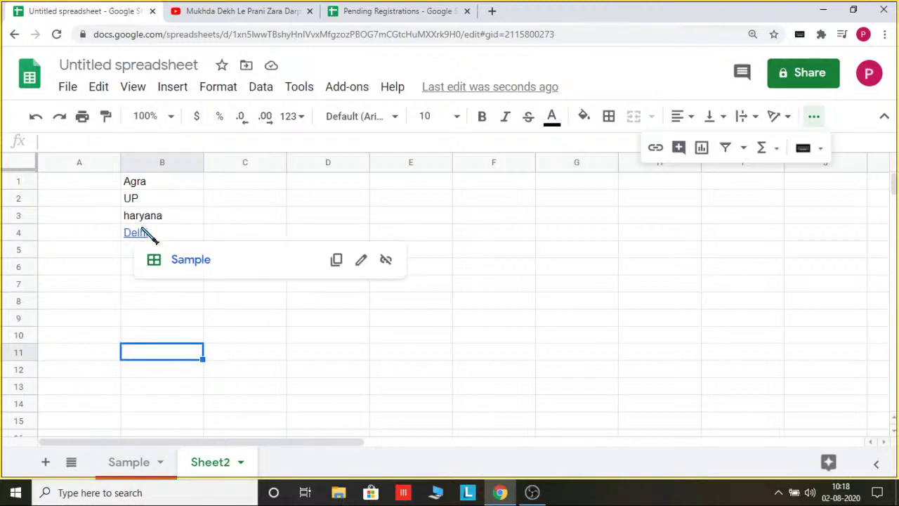
Step: Follow the link on the Delhi cell to the Sample sheet
{"action": "left_click", "coordinate": [185, 268]}
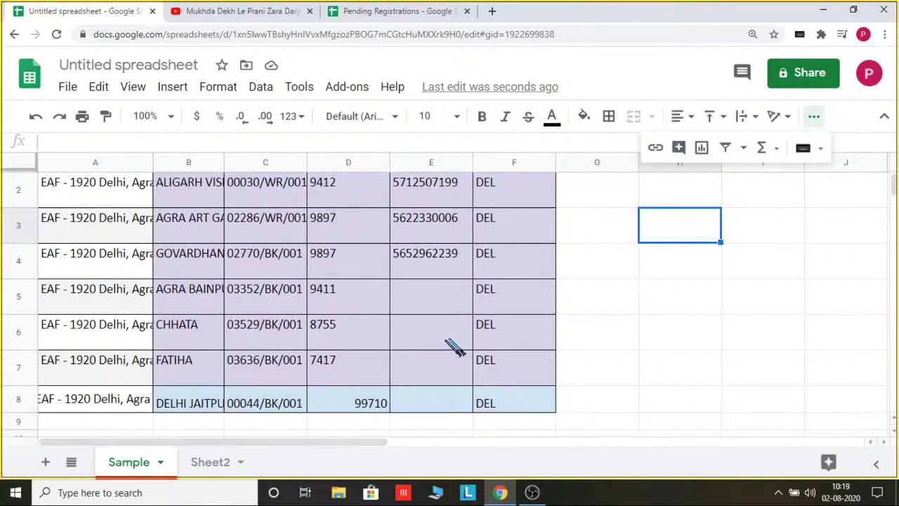
{"action": "left_click", "coordinate": [513, 262]}
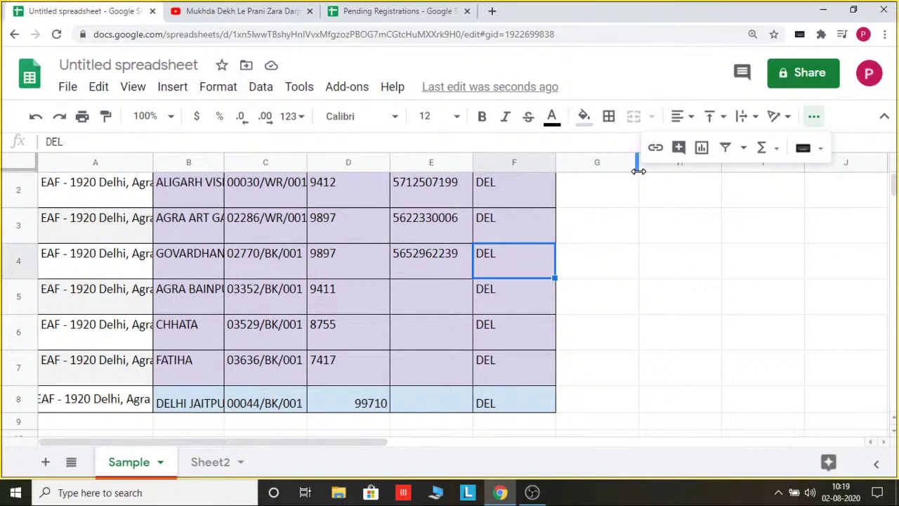
{"action": "left_click", "coordinate": [549, 183]}
{"action": "left_click", "coordinate": [655, 147]}
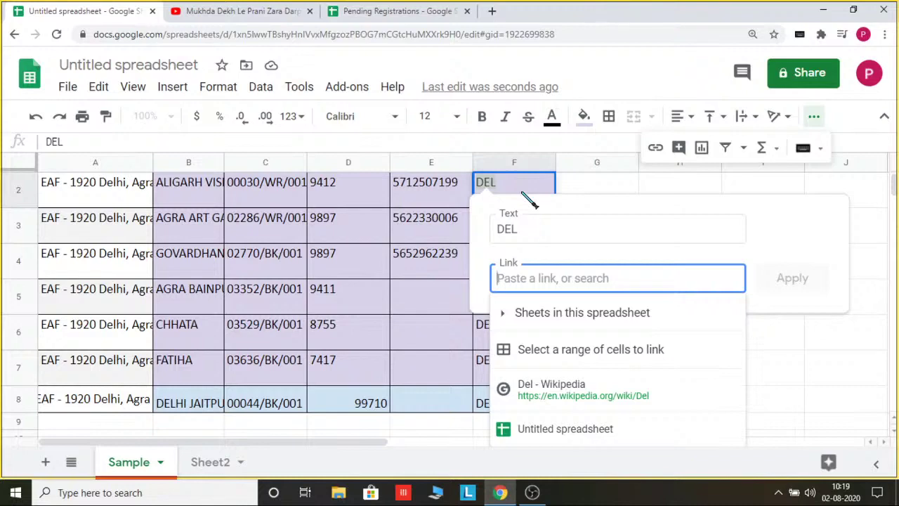
{"action": "scroll", "coordinate": [169, 284], "scroll_direction": "up", "scroll_amount": 1}
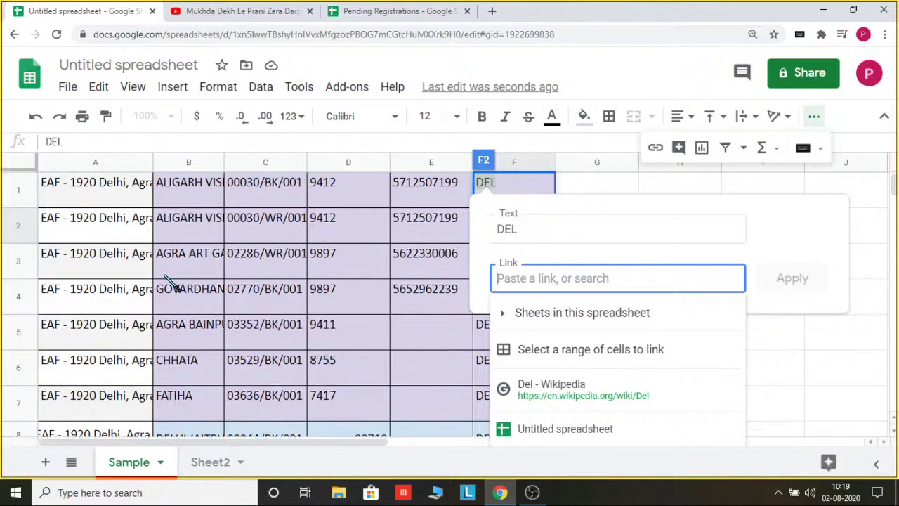
{"action": "scroll", "coordinate": [184, 257], "scroll_direction": "down", "scroll_amount": 3}
{"action": "scroll", "coordinate": [186, 259], "scroll_direction": "up", "scroll_amount": 3}
{"action": "scroll", "coordinate": [186, 258], "scroll_direction": "down", "scroll_amount": 3}
{"action": "scroll", "coordinate": [184, 257], "scroll_direction": "up", "scroll_amount": 1}
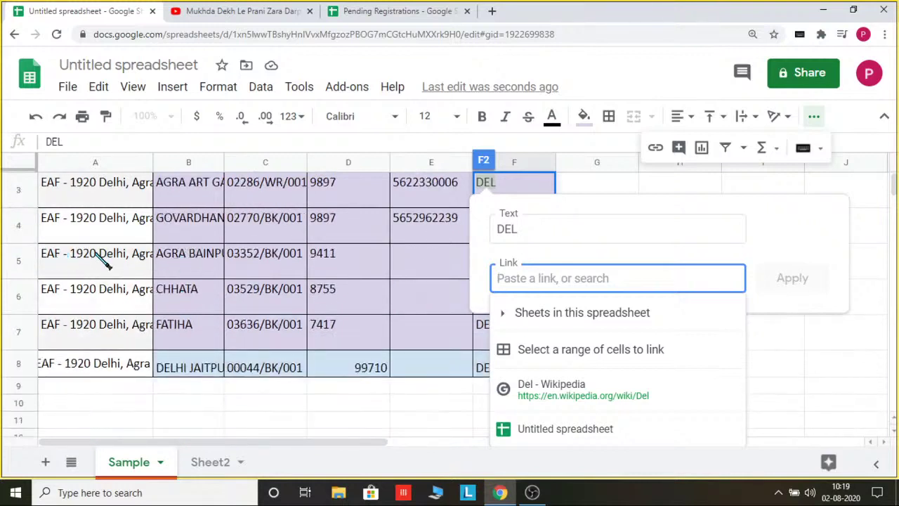
{"action": "left_click", "coordinate": [140, 261]}
{"action": "left_click", "coordinate": [327, 297], "text": "shift"}
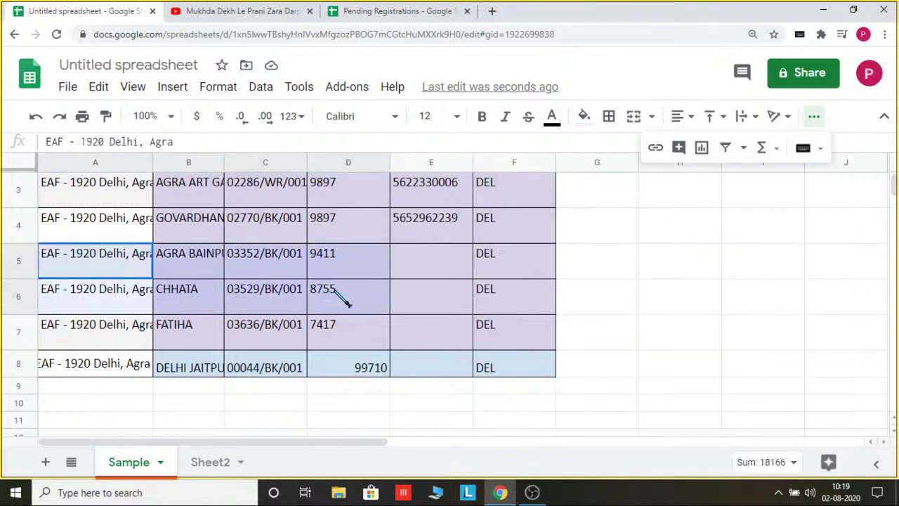
{"action": "scroll", "coordinate": [548, 226], "scroll_direction": "up", "scroll_amount": 2}
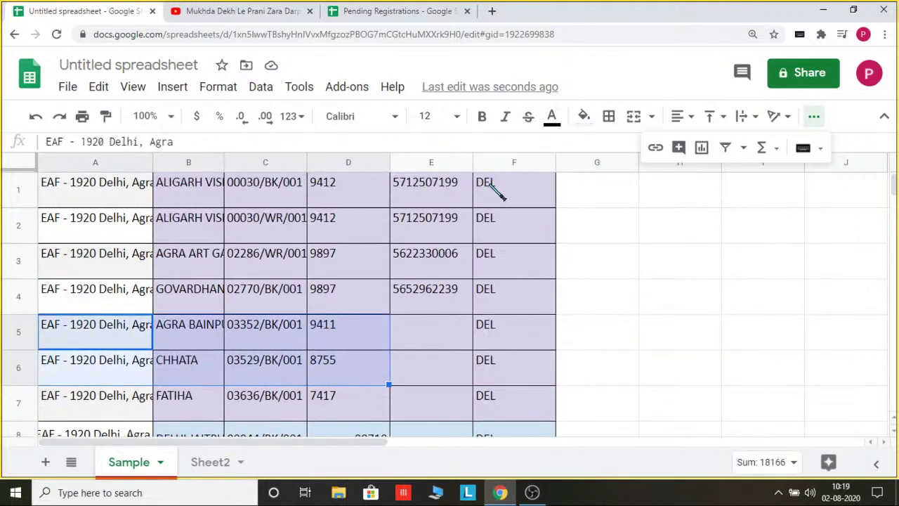
Step: Start inserting a link on the DEL text in cell F1
{"action": "left_click", "coordinate": [496, 188]}
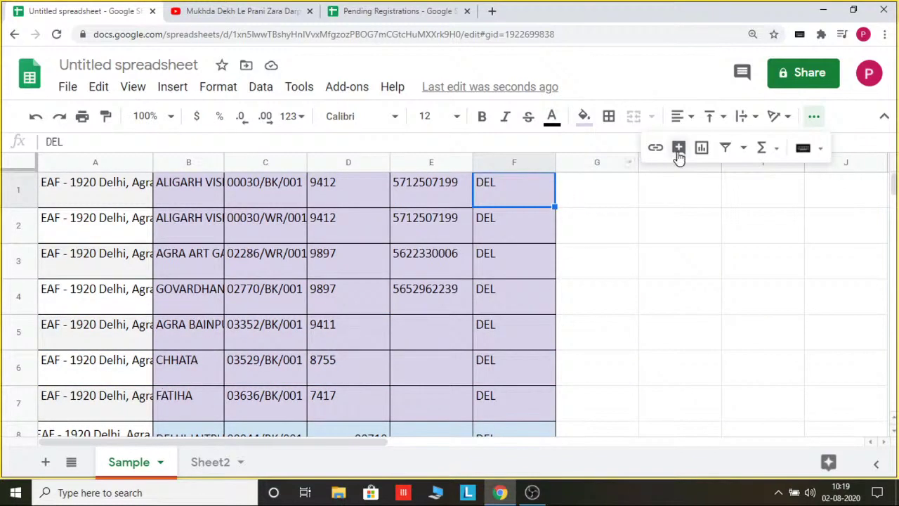
{"action": "left_click", "coordinate": [655, 148]}
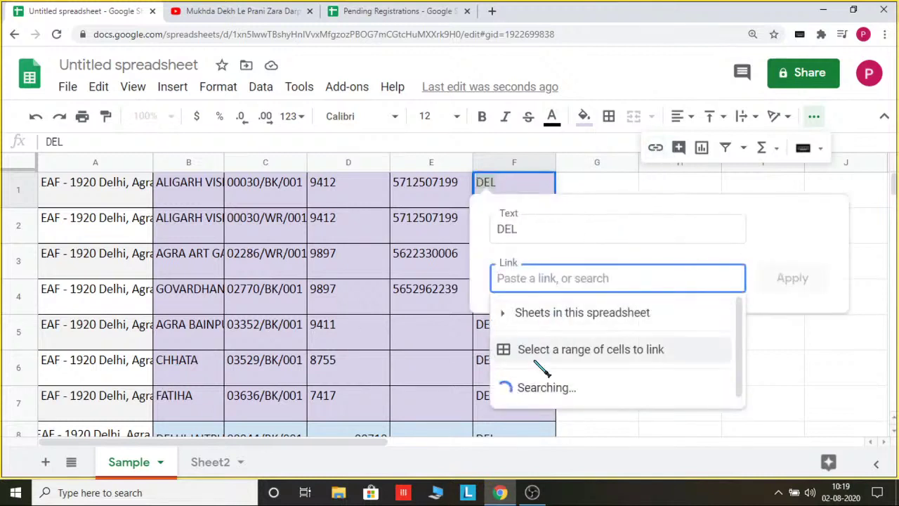
{"action": "left_click", "coordinate": [537, 349]}
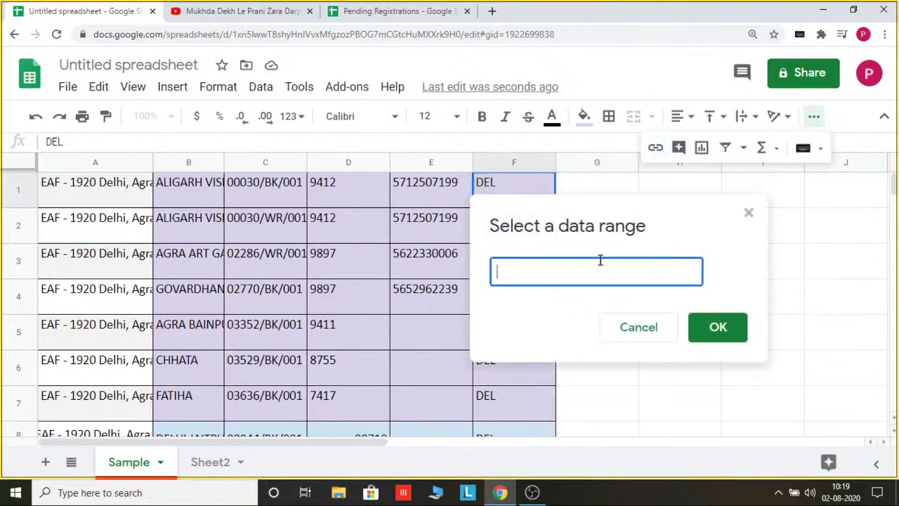
{"action": "left_click_drag", "start_coordinate": [221, 296], "coordinate": [434, 362]}
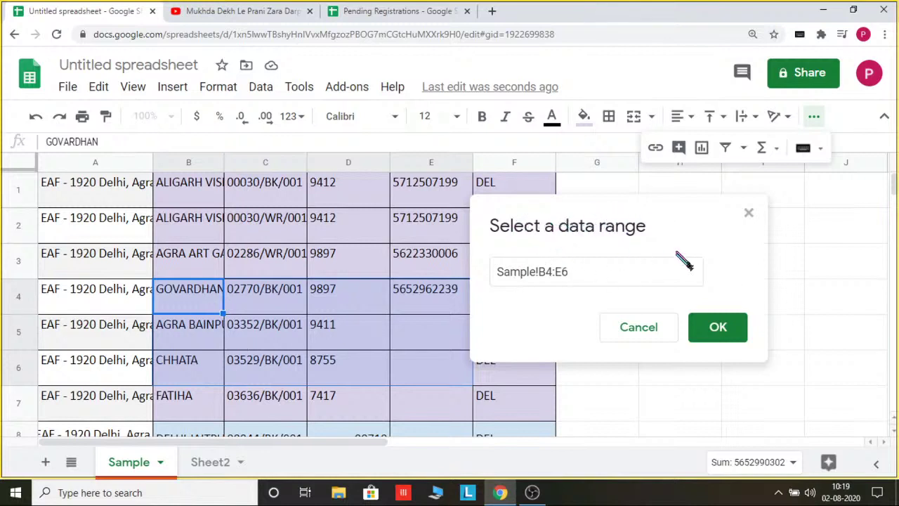
{"action": "left_click", "coordinate": [636, 330]}
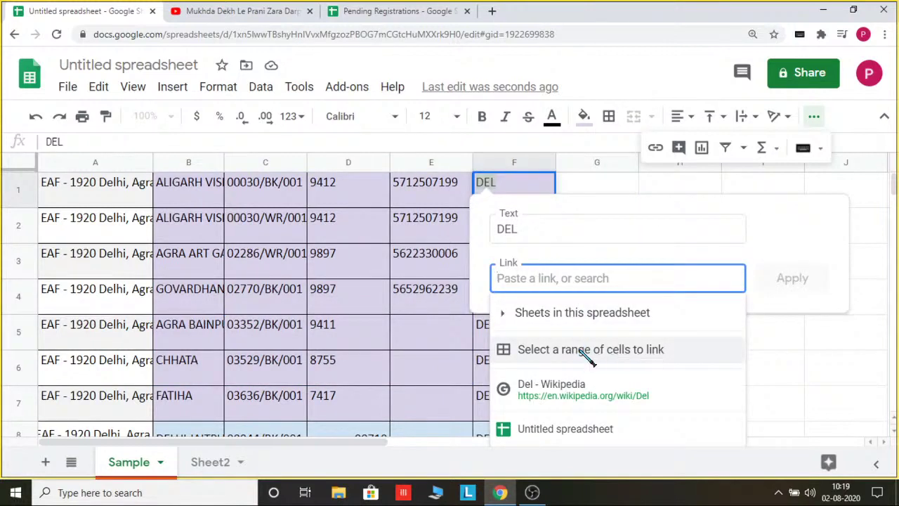
Step: Link the DEL text in cell F1 to the cell range A3:E7 on the Sample sheet
{"action": "left_click", "coordinate": [582, 351]}
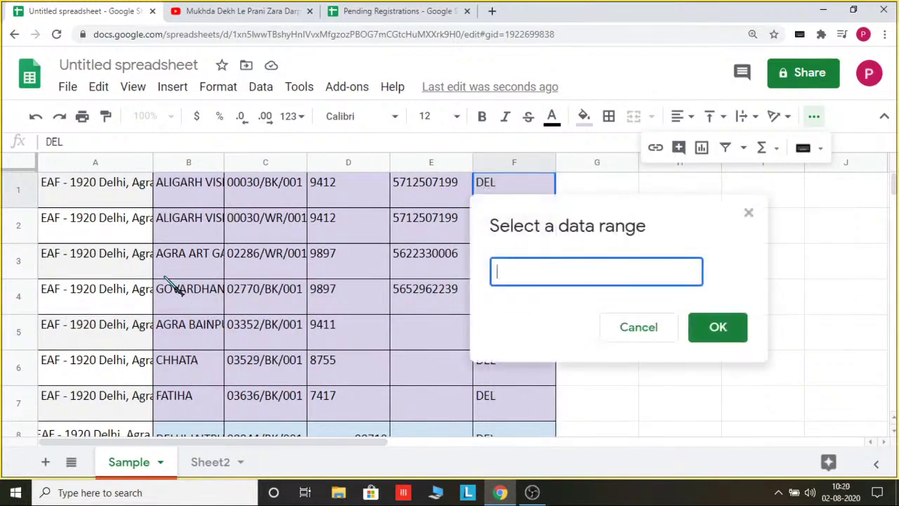
{"action": "left_click_drag", "start_coordinate": [133, 261], "coordinate": [465, 401]}
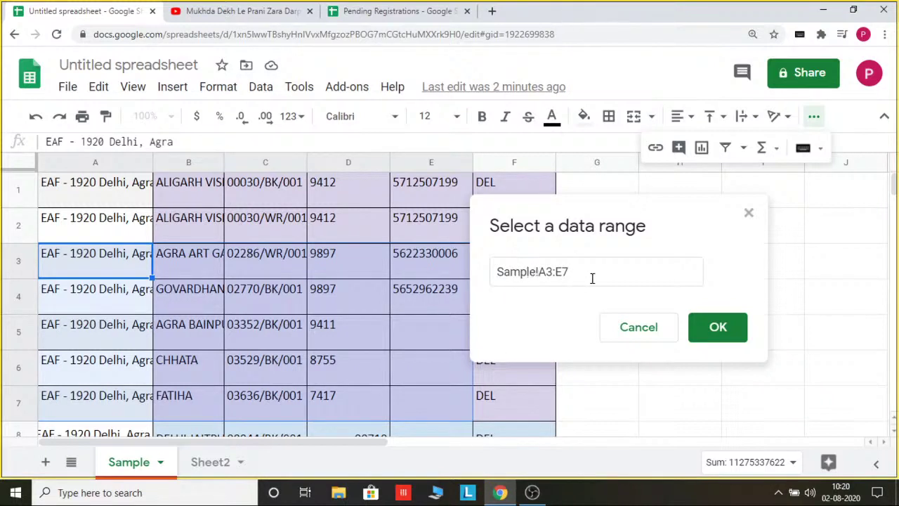
{"action": "left_click", "coordinate": [723, 334]}
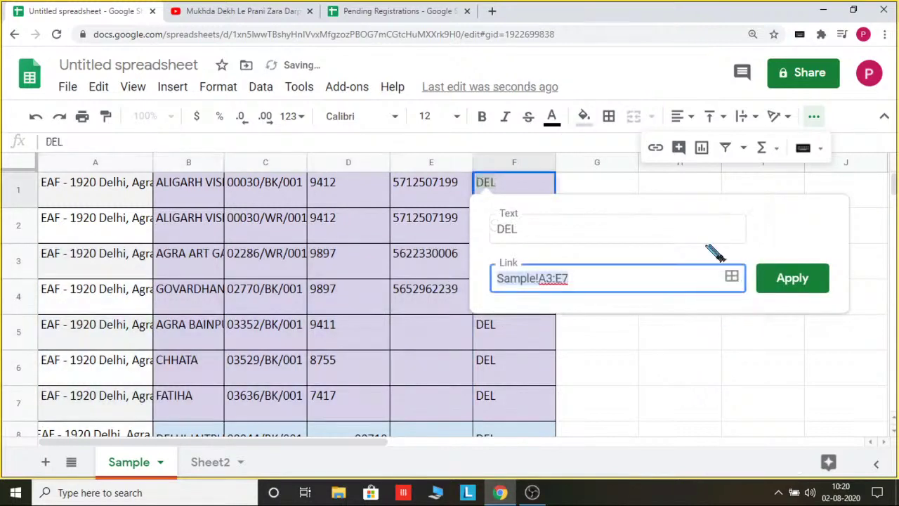
{"action": "left_click", "coordinate": [793, 281]}
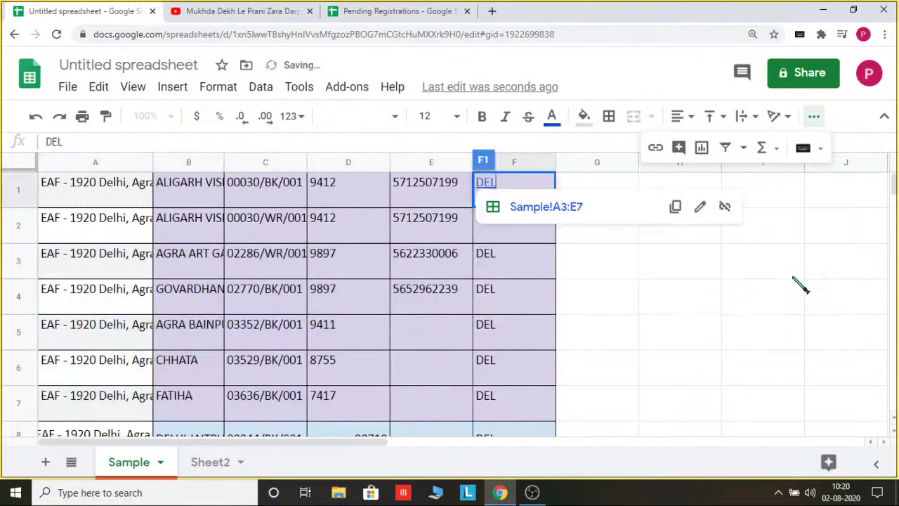
{"action": "left_click", "coordinate": [685, 331]}
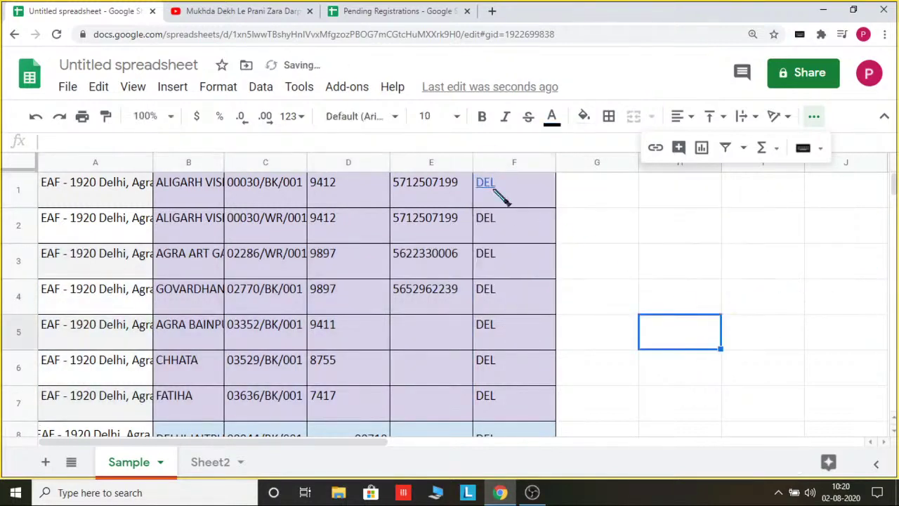
Step: Test the link in cell F1 by jumping to its linked range, and undo the link insertion
{"action": "mouse_move", "coordinate": [499, 188]}
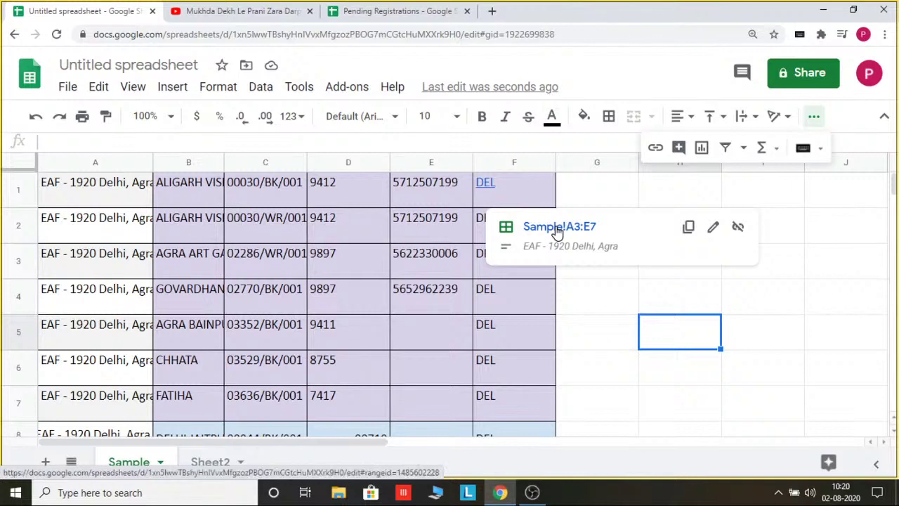
{"action": "left_click", "coordinate": [558, 227]}
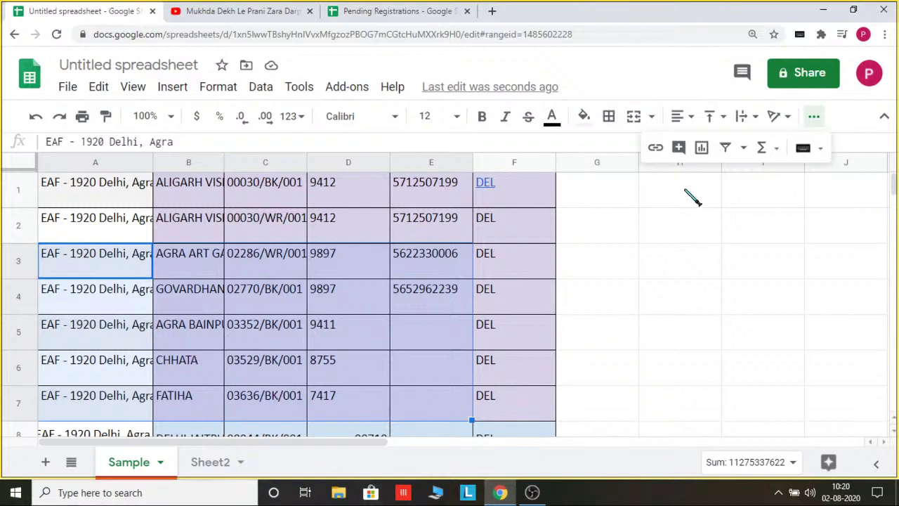
{"action": "key", "text": "ctrl+z"}
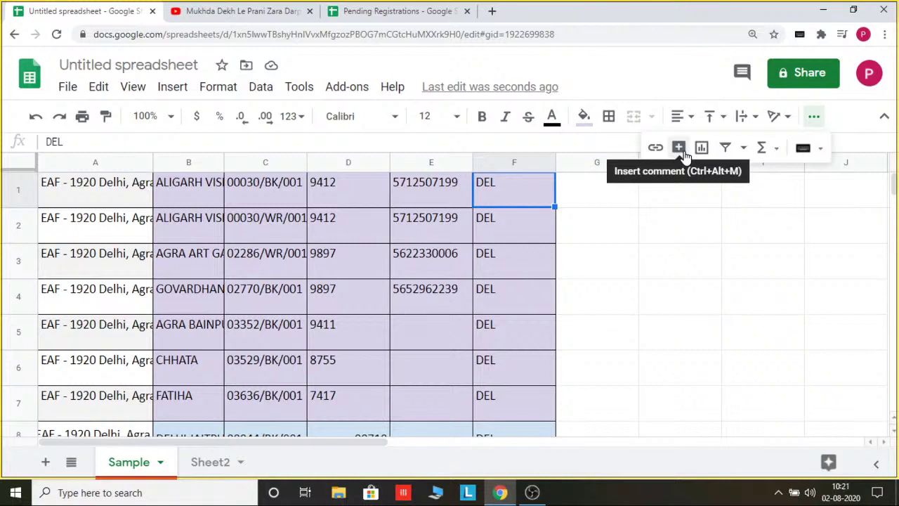
{"action": "left_click", "coordinate": [138, 91]}
{"action": "mouse_move", "coordinate": [98, 90]}
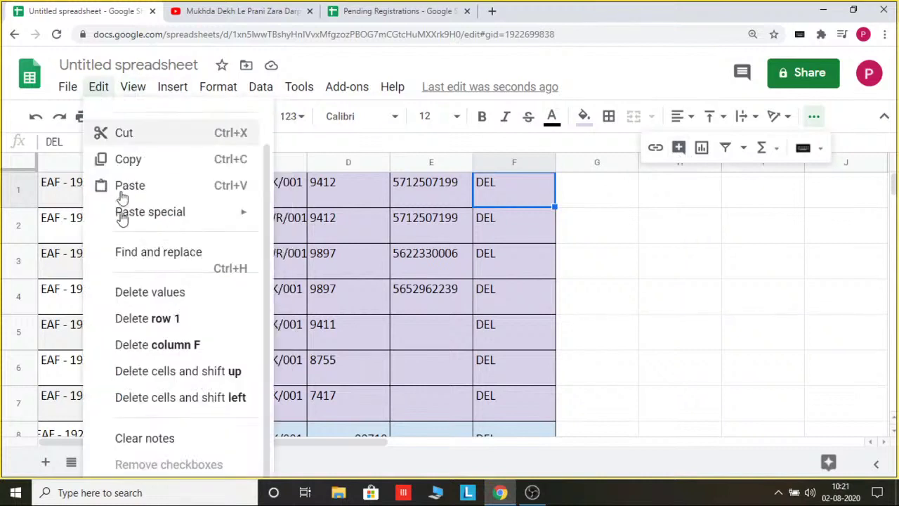
{"action": "mouse_move", "coordinate": [176, 90]}
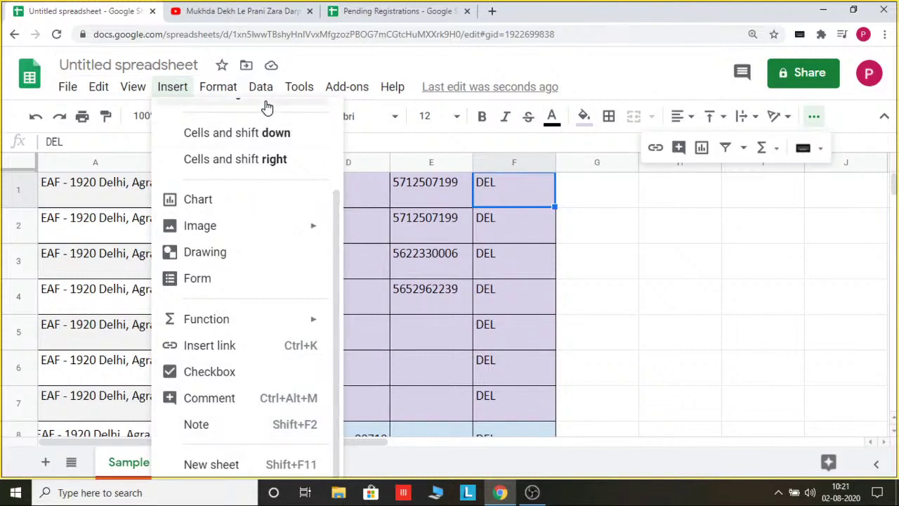
{"action": "mouse_move", "coordinate": [261, 86]}
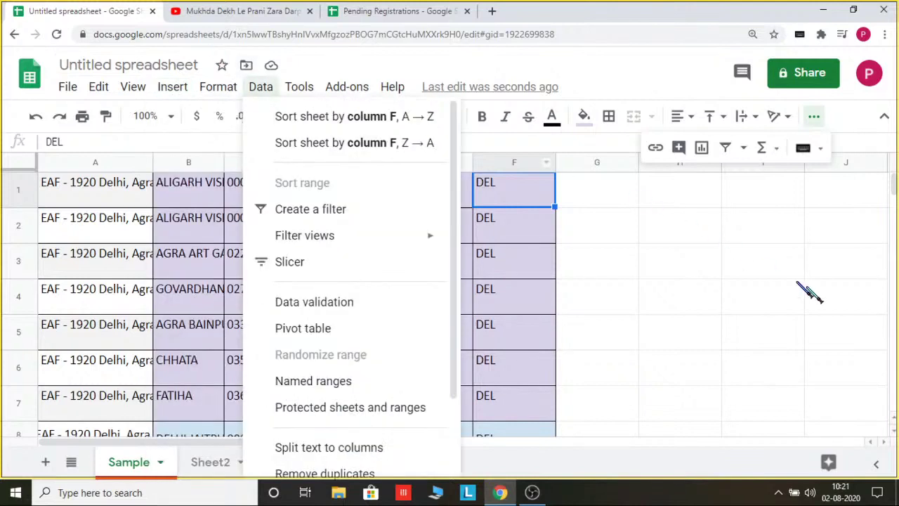
{"action": "left_click", "coordinate": [664, 239]}
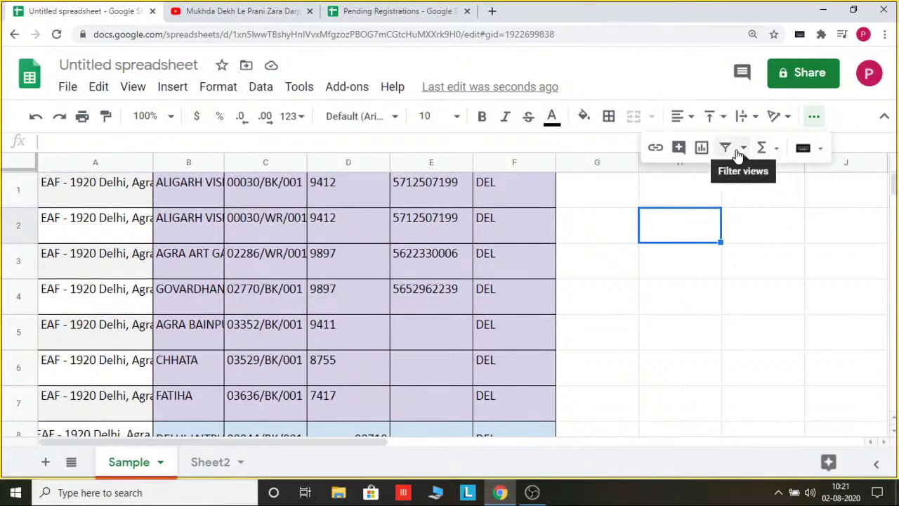
Step: Show the English on-screen keyboard, close it, and look through the available input languages
{"action": "left_click", "coordinate": [804, 150]}
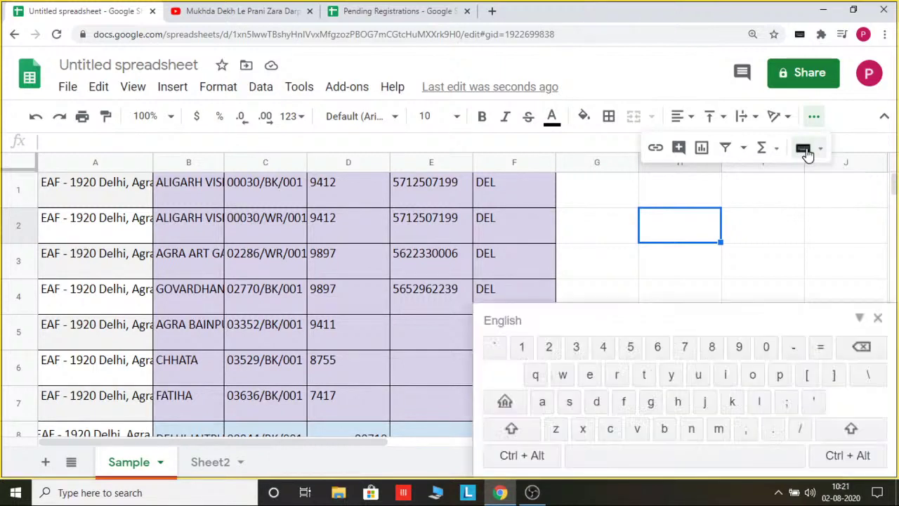
{"action": "left_click", "coordinate": [875, 318]}
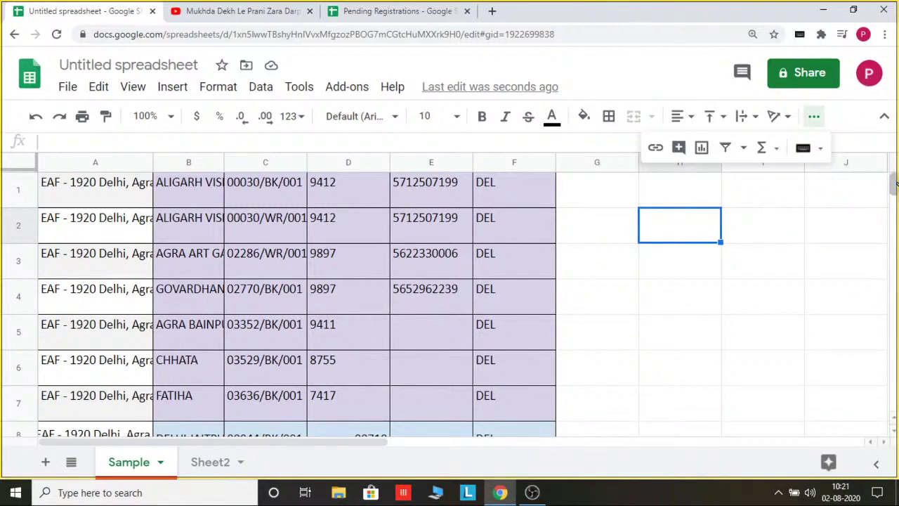
{"action": "left_click_drag", "start_coordinate": [893, 184], "coordinate": [893, 181]}
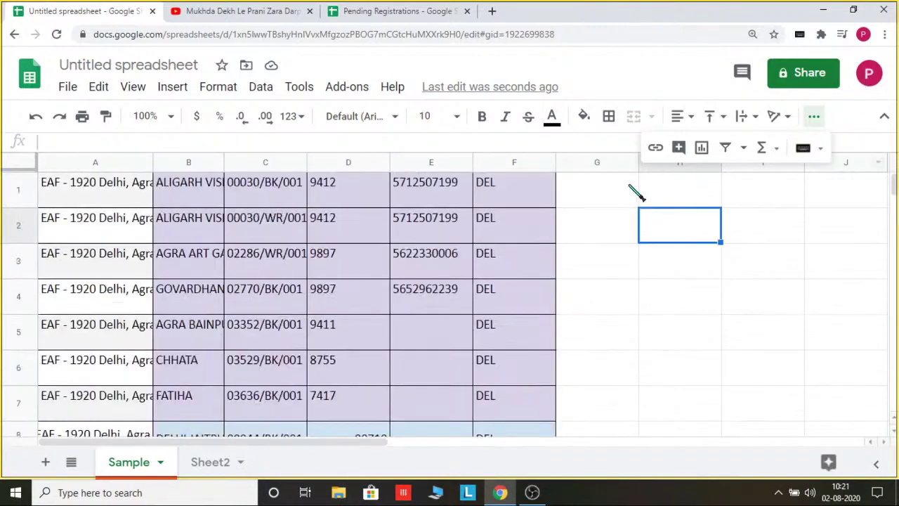
{"action": "left_click", "coordinate": [821, 150]}
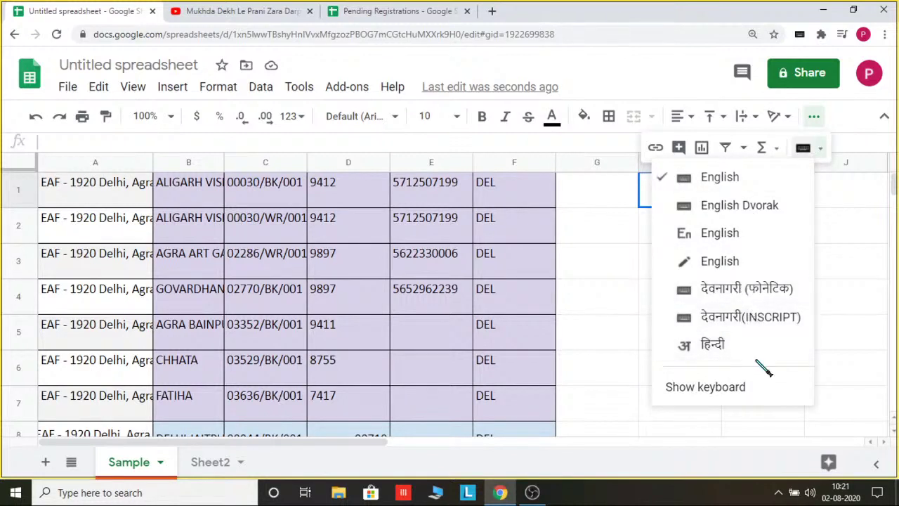
{"action": "left_click", "coordinate": [847, 181]}
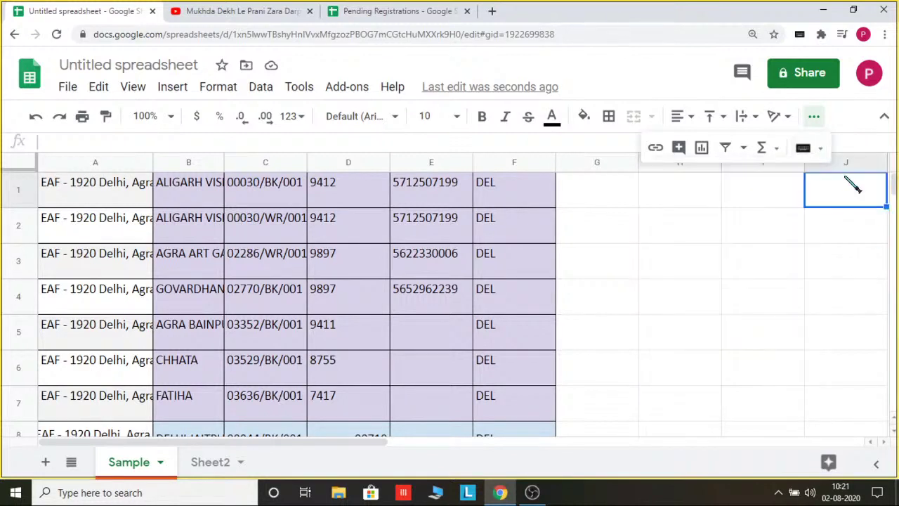
Step: Check the browser's installed extensions for Google Input Tools and its pinned state
{"action": "left_click", "coordinate": [823, 34]}
{"action": "key", "text": "alt+Tab"}
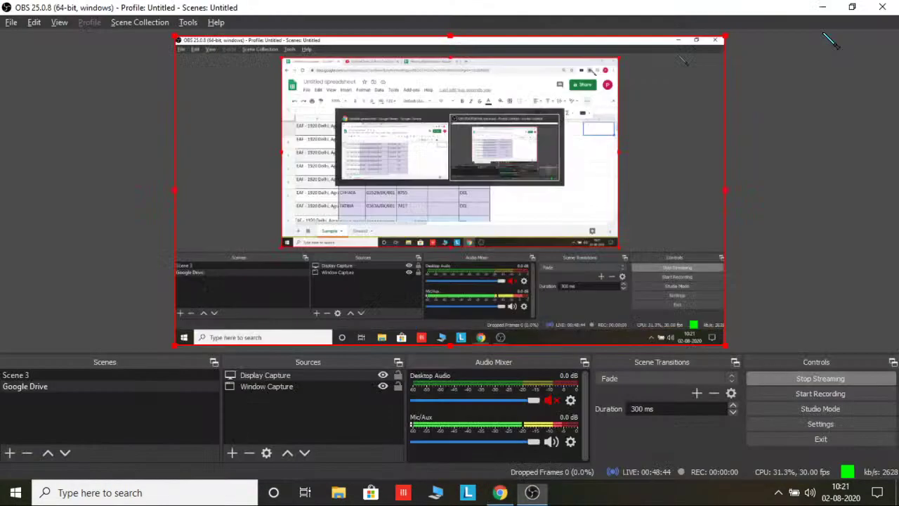
{"action": "key", "text": "alt+Tab"}
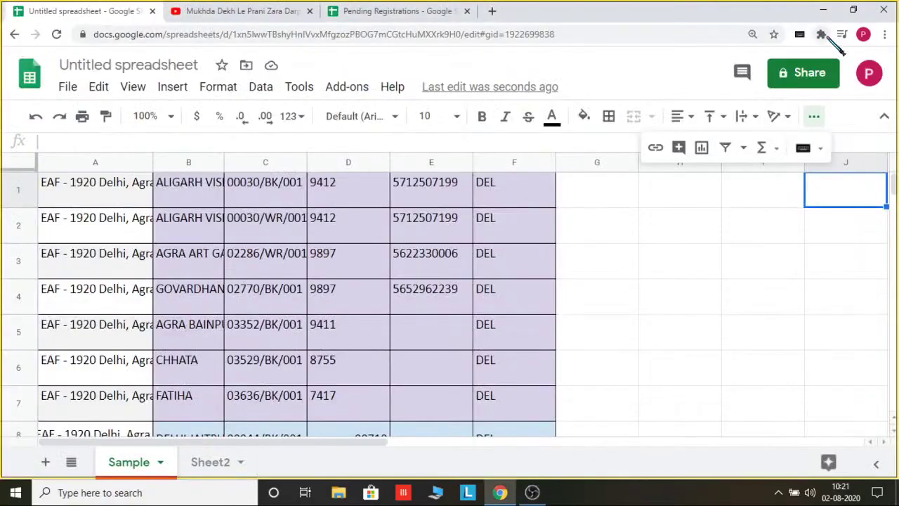
{"action": "left_click", "coordinate": [823, 34]}
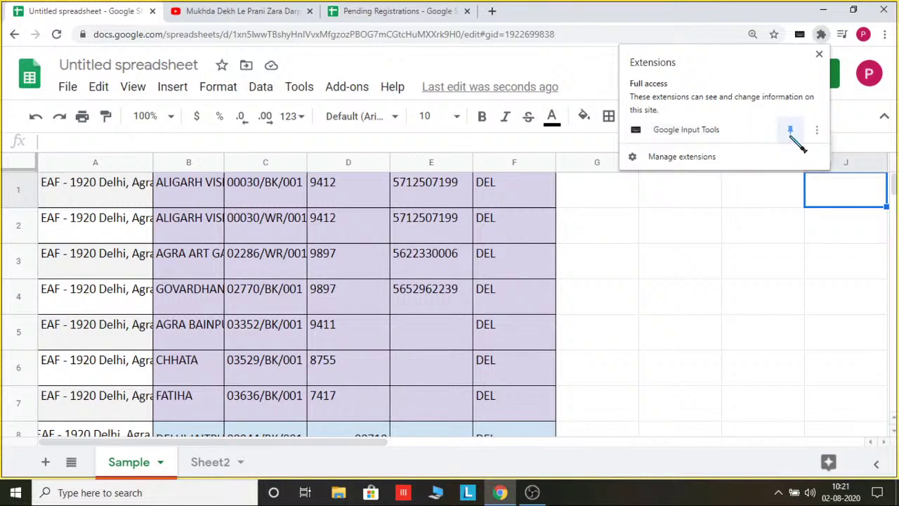
{"action": "left_click", "coordinate": [601, 197]}
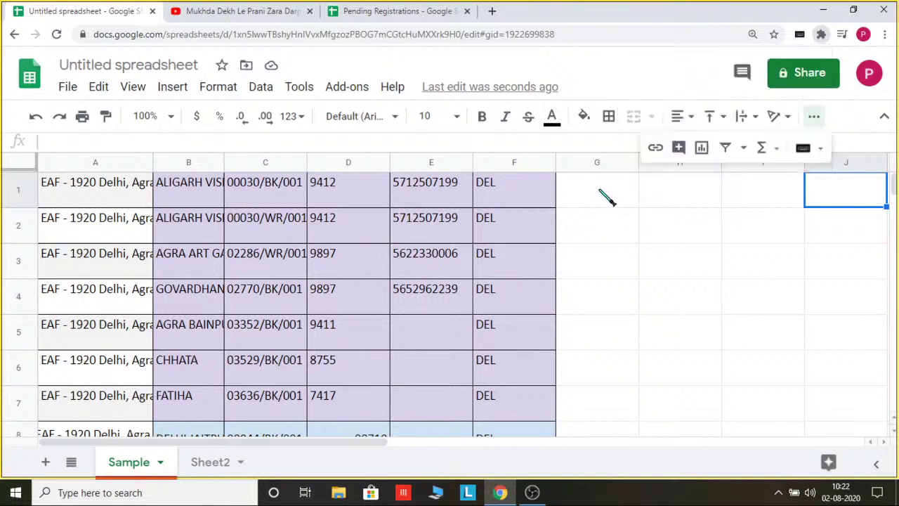
Step: Switch the input tool to देवनागरी (फोनेटिक) and enter मेरा in cell G1 of the Sample sheet
{"action": "left_click", "coordinate": [605, 195]}
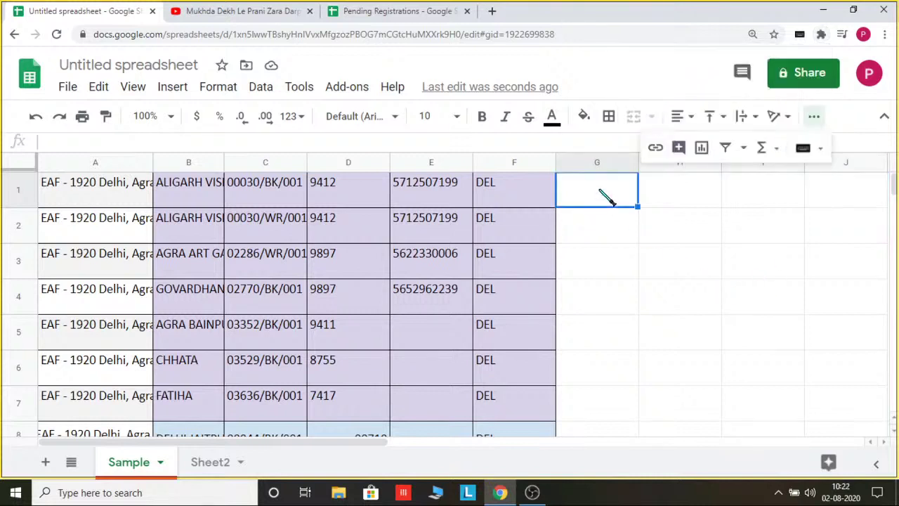
{"action": "left_click", "coordinate": [821, 153]}
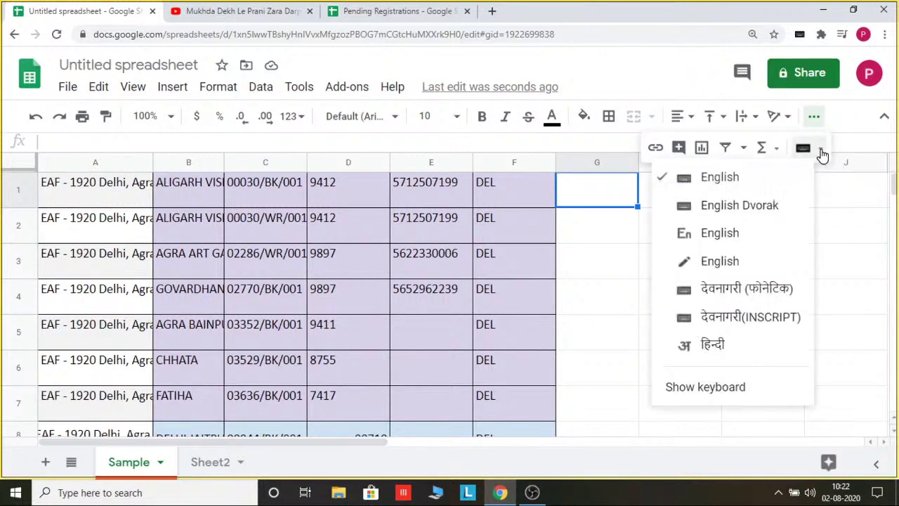
{"action": "left_click", "coordinate": [756, 289]}
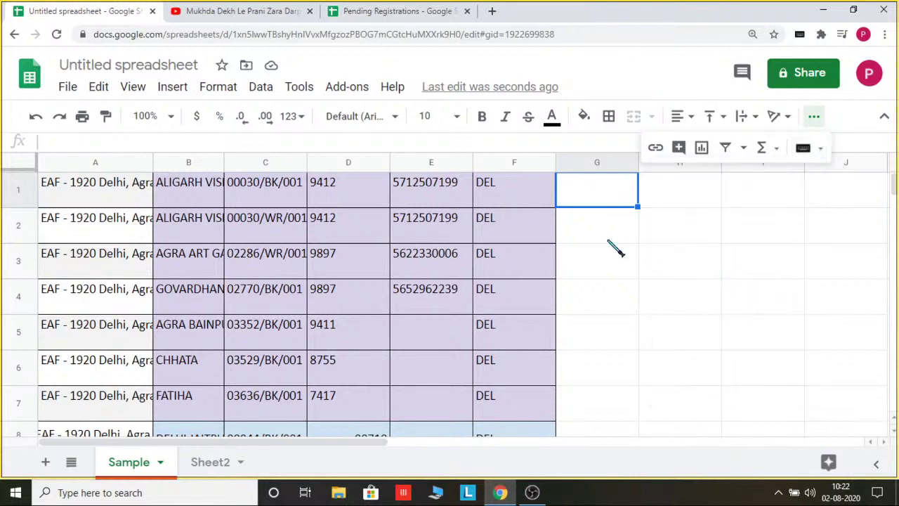
{"action": "type", "text": "म"}
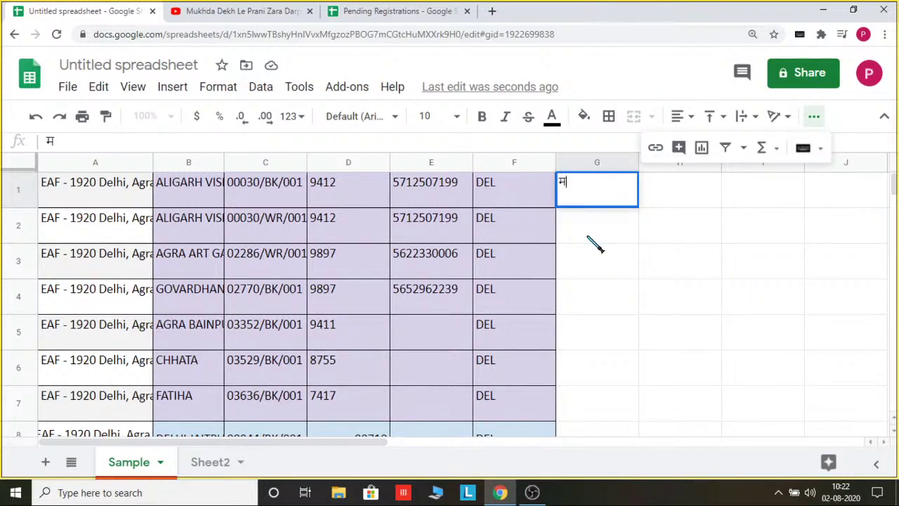
{"action": "type", "text": "ेरा"}
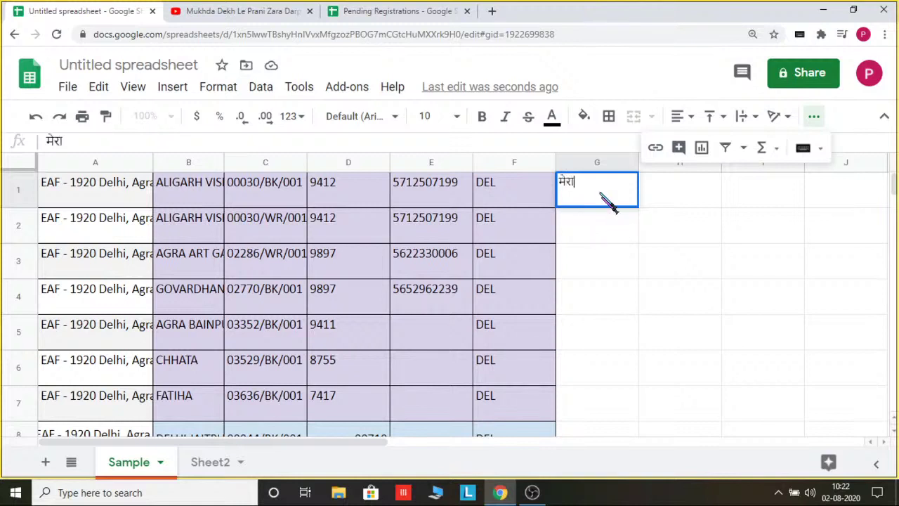
Step: Erase the Hindi text from cell G1 and review the list of input languages
{"action": "key", "text": "BackSpace"}
{"action": "key", "text": "BackSpace"}
{"action": "key", "text": "BackSpace"}
{"action": "key", "text": "BackSpace"}
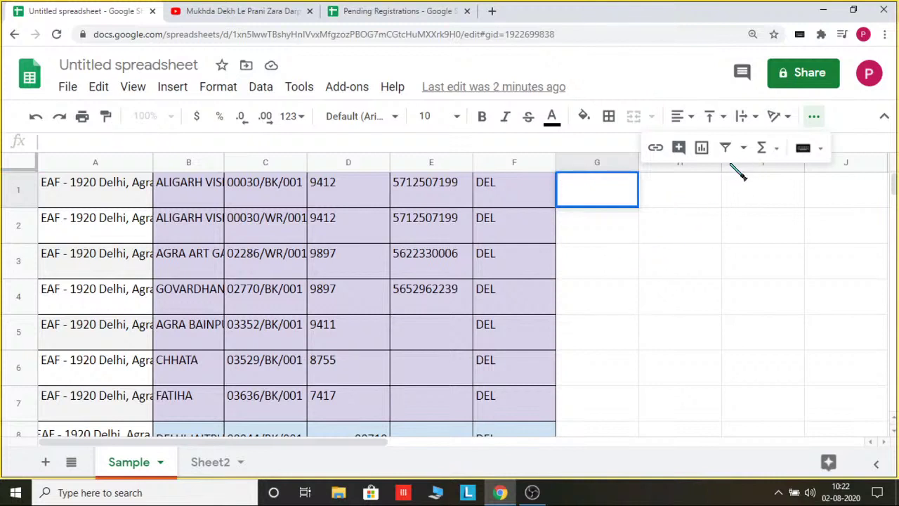
{"action": "left_click", "coordinate": [820, 149]}
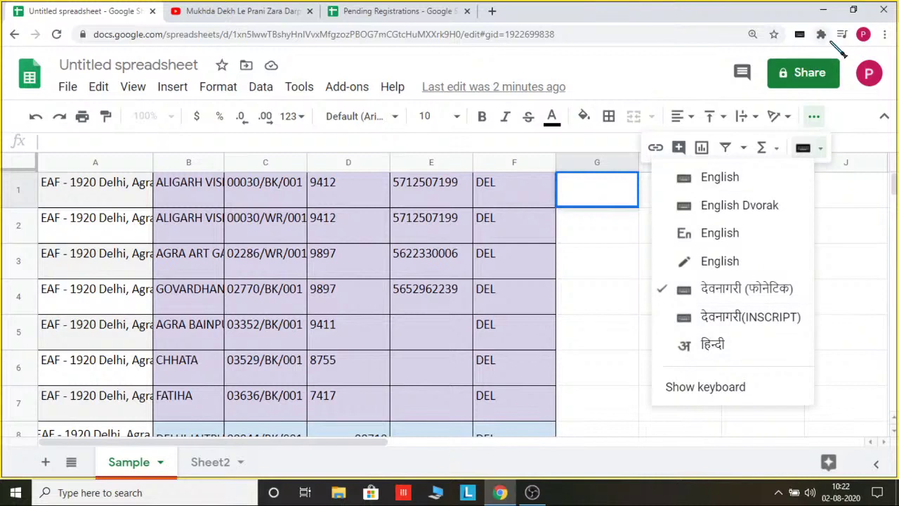
{"action": "left_click", "coordinate": [608, 237]}
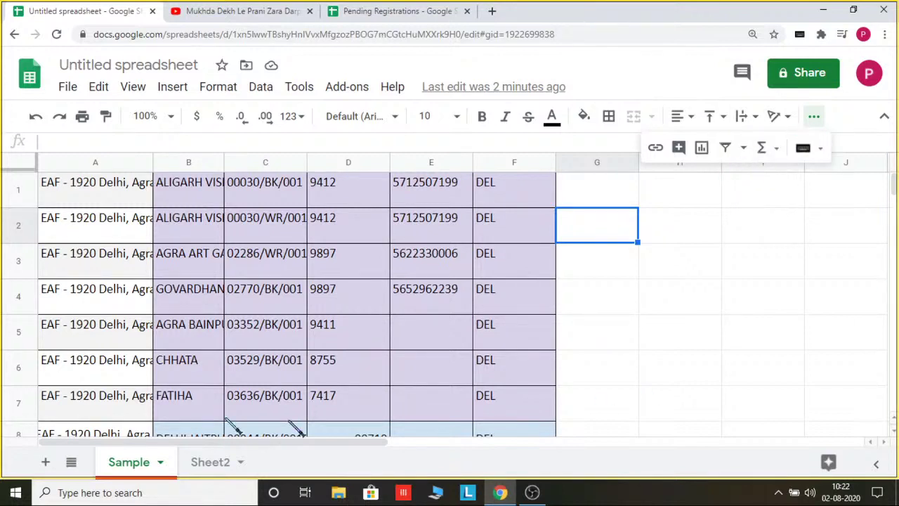
Step: Clear the contents of A1:D13 on Sheet2 and select cell A1
{"action": "left_click", "coordinate": [204, 467]}
{"action": "left_click_drag", "start_coordinate": [70, 179], "coordinate": [335, 392]}
{"action": "key", "text": "Delete"}
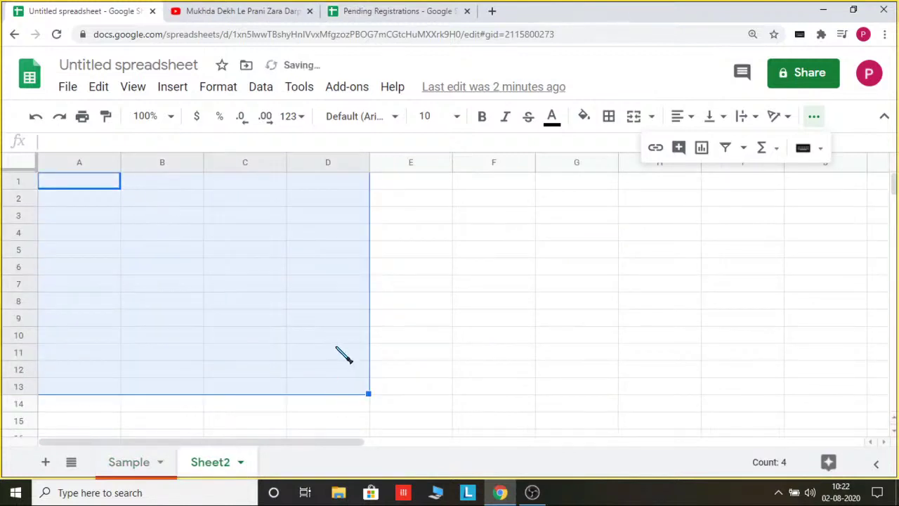
{"action": "left_click", "coordinate": [90, 197]}
{"action": "left_click", "coordinate": [89, 184]}
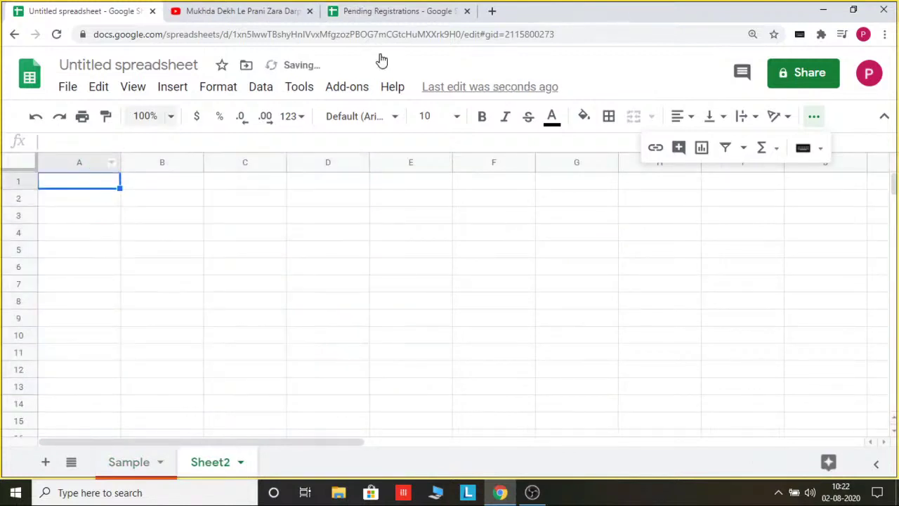
Step: Copy all the data from the Followup sheet of the Pending Registrations spreadsheet
{"action": "left_click", "coordinate": [400, 10]}
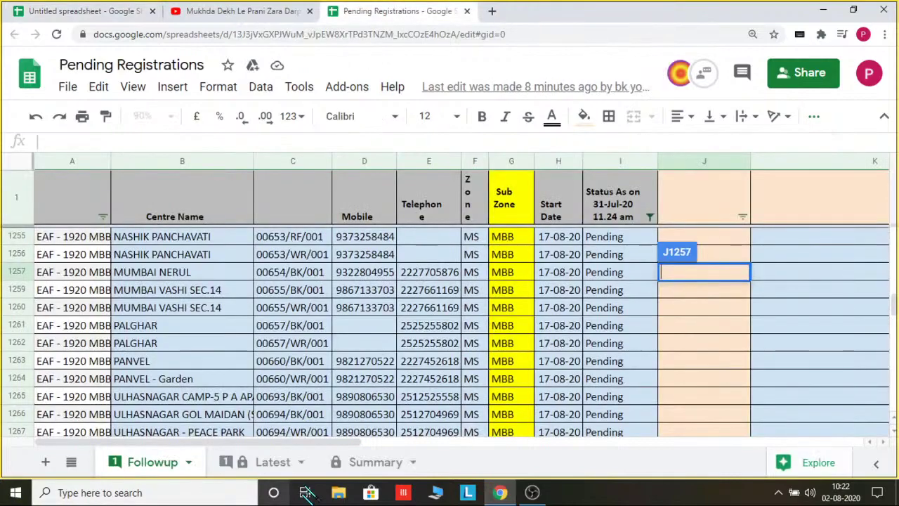
{"action": "left_click", "coordinate": [71, 239]}
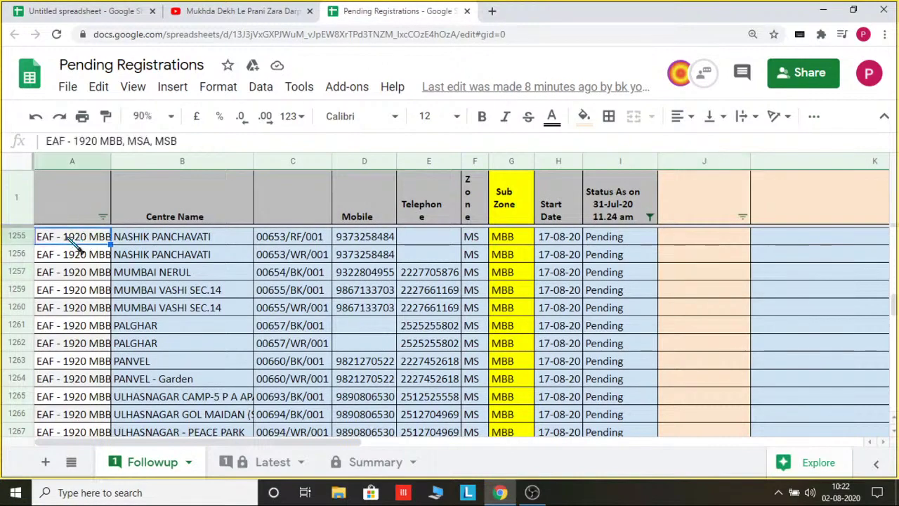
{"action": "left_click", "coordinate": [69, 212]}
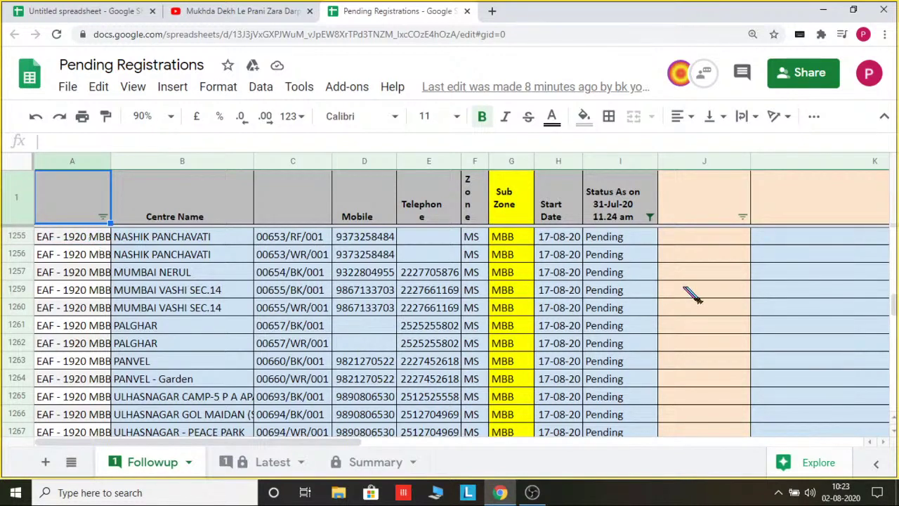
{"action": "key", "text": "Down"}
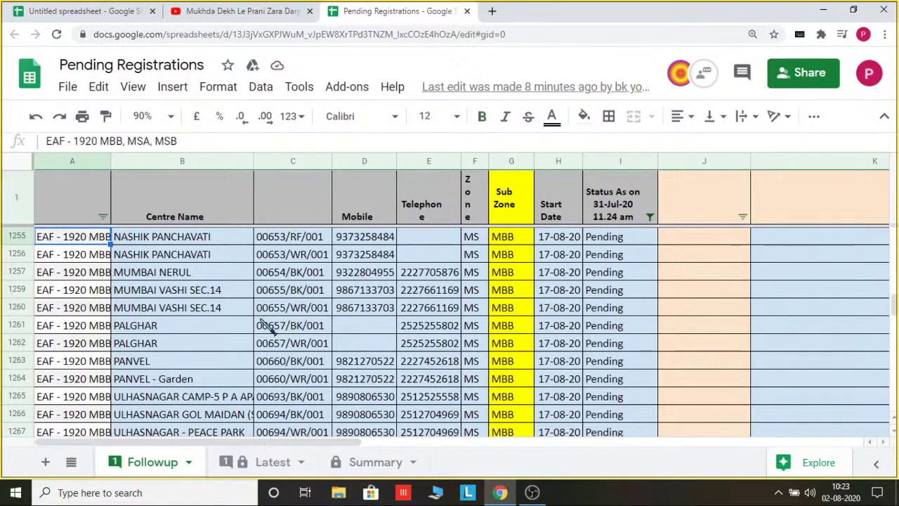
{"action": "key", "text": "ctrl+a"}
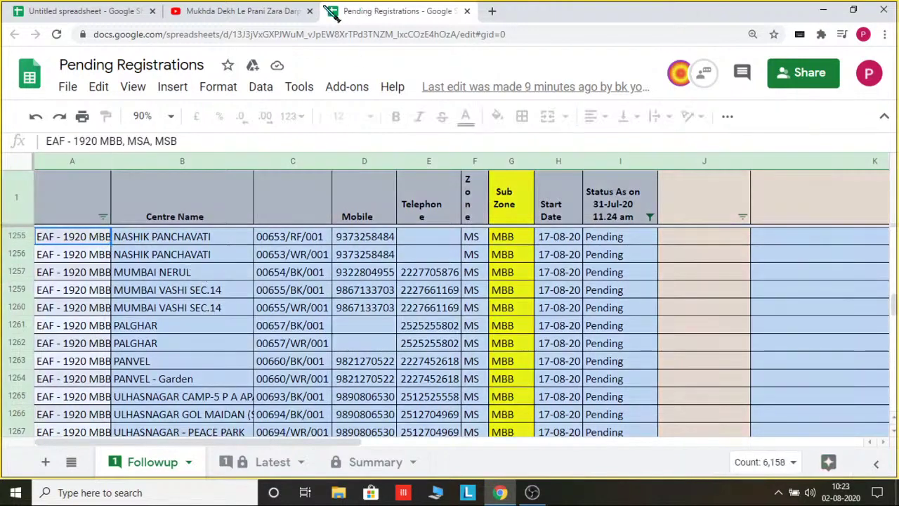
{"action": "key", "text": "ctrl+c"}
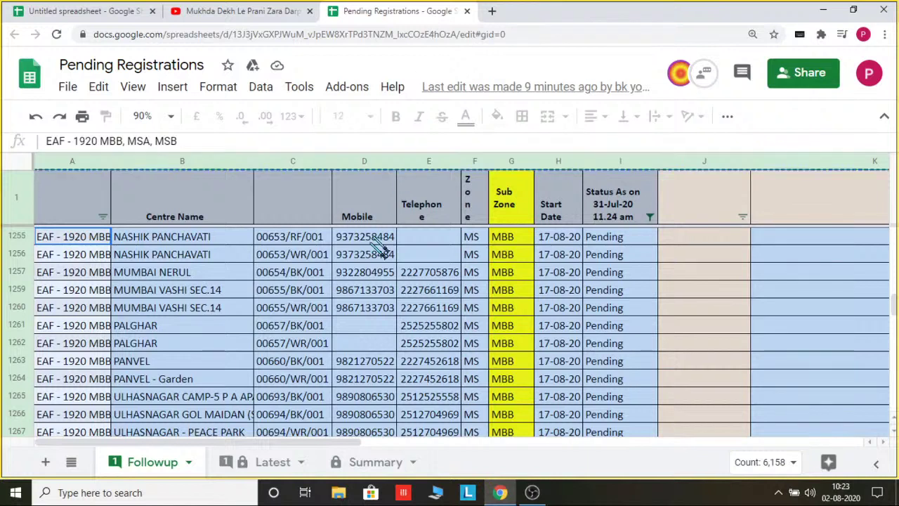
Step: Paste the copied data at cell A1 of Sheet2 in the Untitled spreadsheet and look over the pasted rows
{"action": "left_click", "coordinate": [81, 13]}
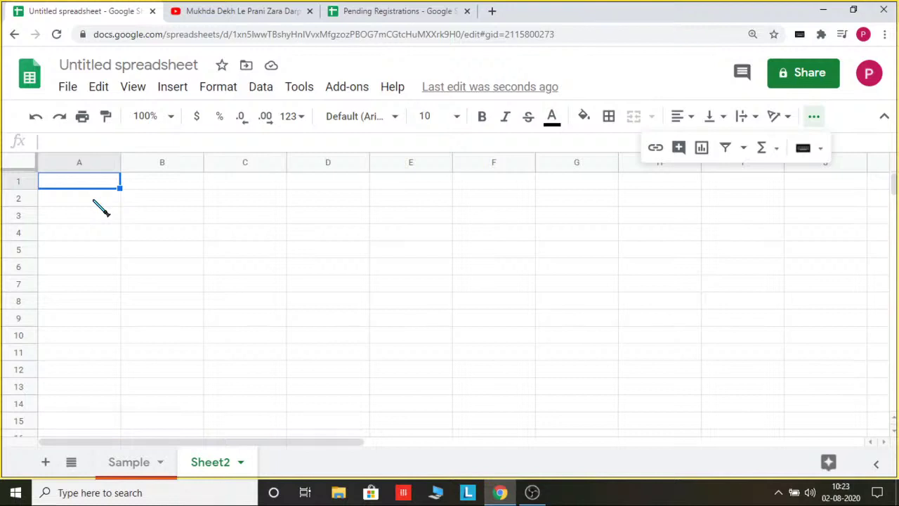
{"action": "key", "text": "ctrl+v"}
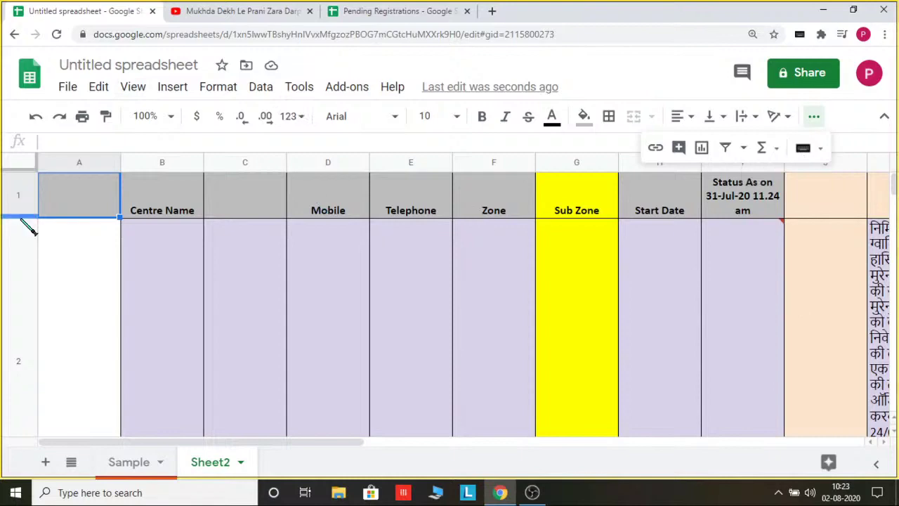
{"action": "scroll", "coordinate": [576, 337], "scroll_direction": "down", "scroll_amount": 2}
{"action": "scroll", "coordinate": [576, 337], "scroll_direction": "down", "scroll_amount": 2}
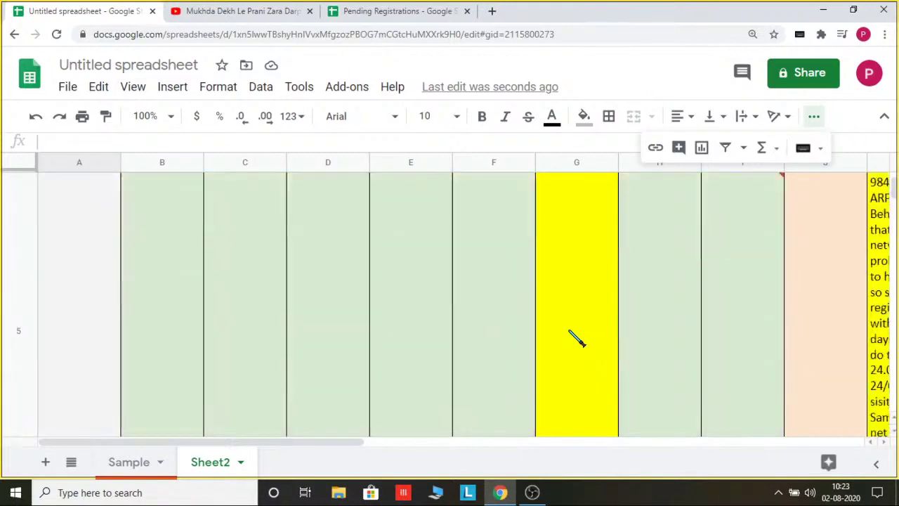
{"action": "scroll", "coordinate": [576, 337], "scroll_direction": "up", "scroll_amount": 4}
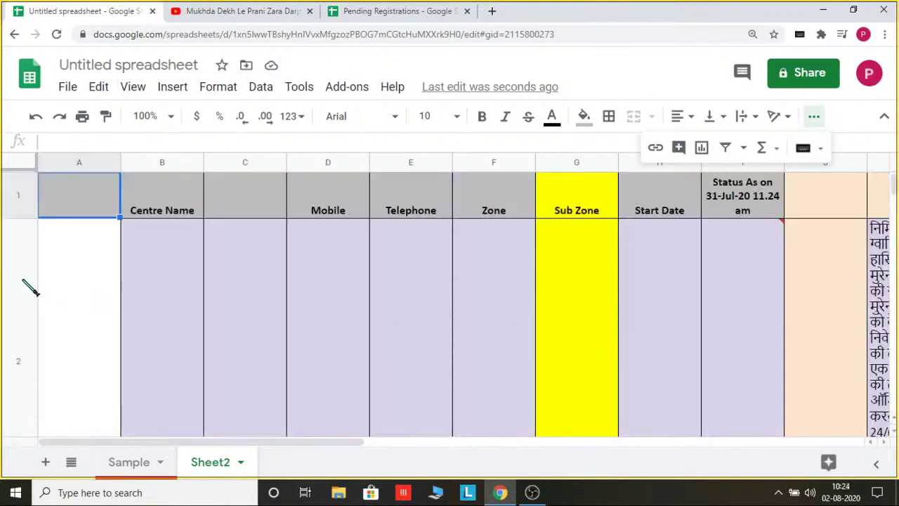
Step: Select rows 2 to 659 of Sheet2 and shrink them all to a very small uniform height
{"action": "left_click", "coordinate": [27, 308]}
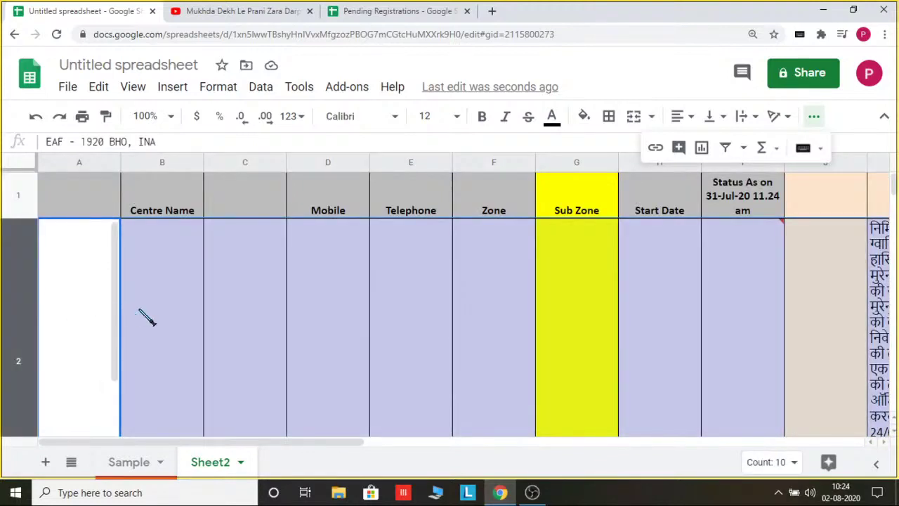
{"action": "left_click", "coordinate": [144, 315]}
{"action": "left_click", "coordinate": [17, 292]}
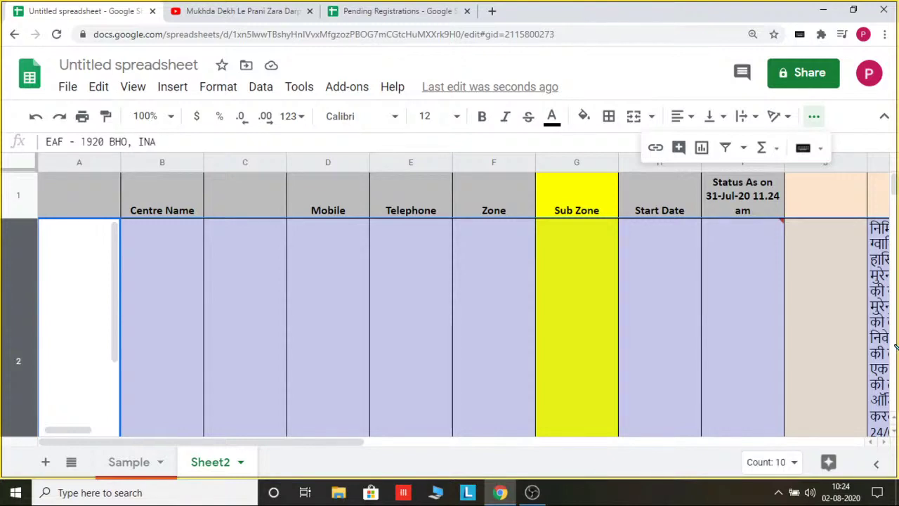
{"action": "key", "text": "ctrl+shift+Down"}
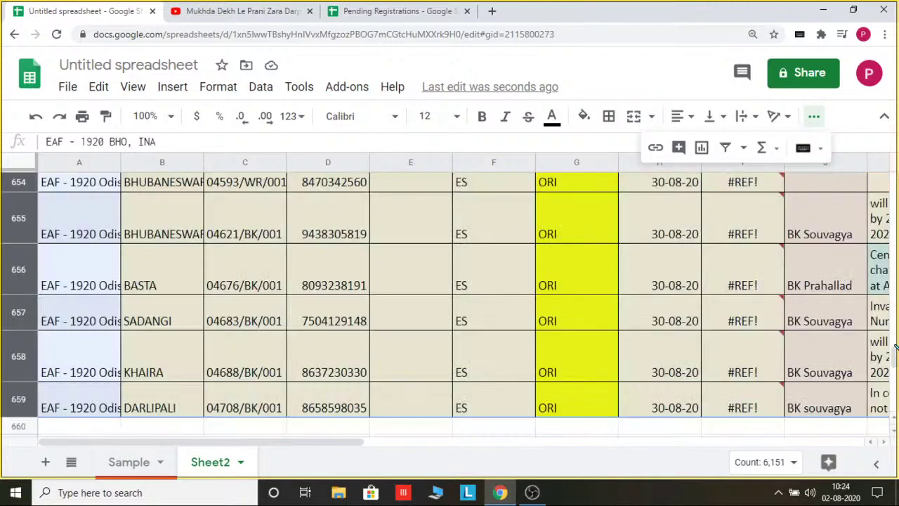
{"action": "left_click_drag", "start_coordinate": [895, 355], "coordinate": [895, 357]}
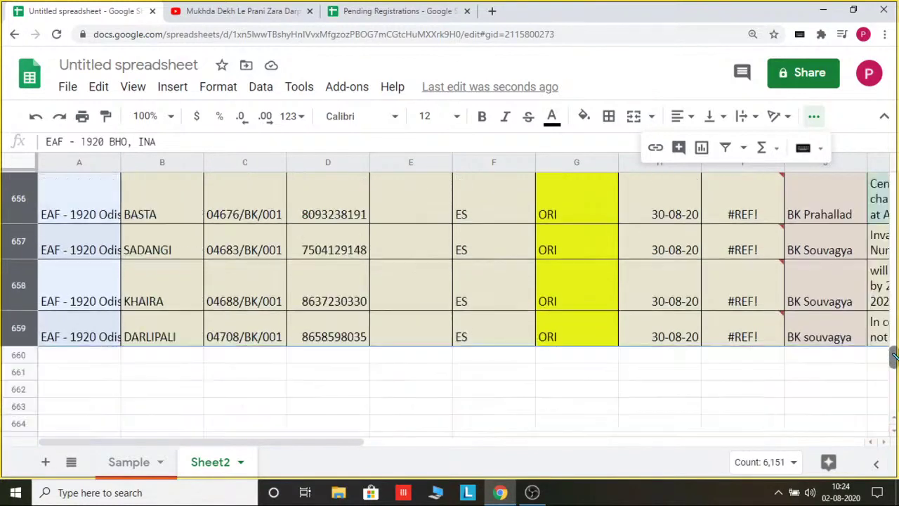
{"action": "left_click_drag", "start_coordinate": [32, 343], "coordinate": [35, 314]}
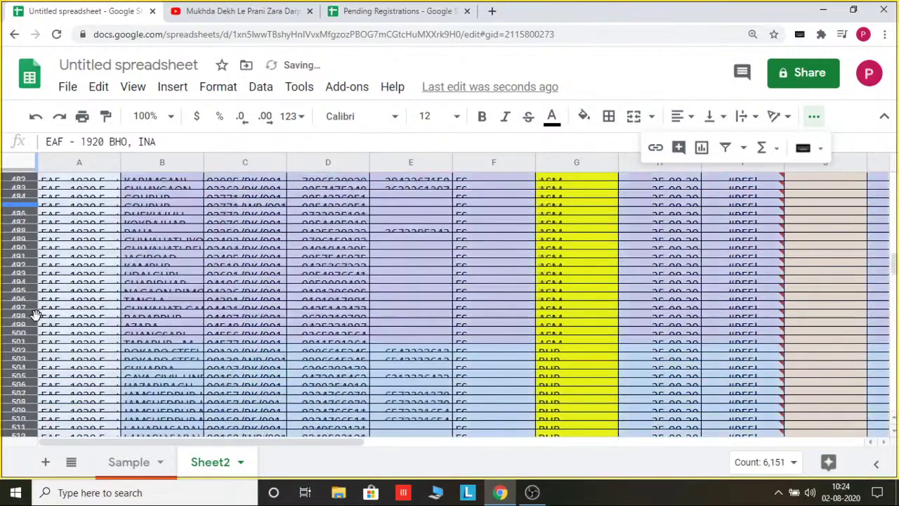
{"action": "scroll", "coordinate": [36, 315], "scroll_direction": "down", "scroll_amount": 20}
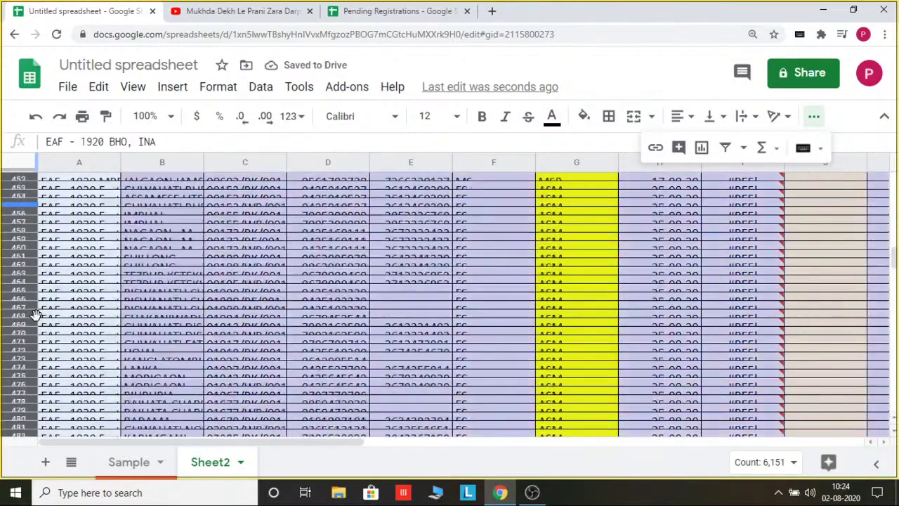
{"action": "scroll", "coordinate": [10, 317], "scroll_direction": "down", "scroll_amount": 12}
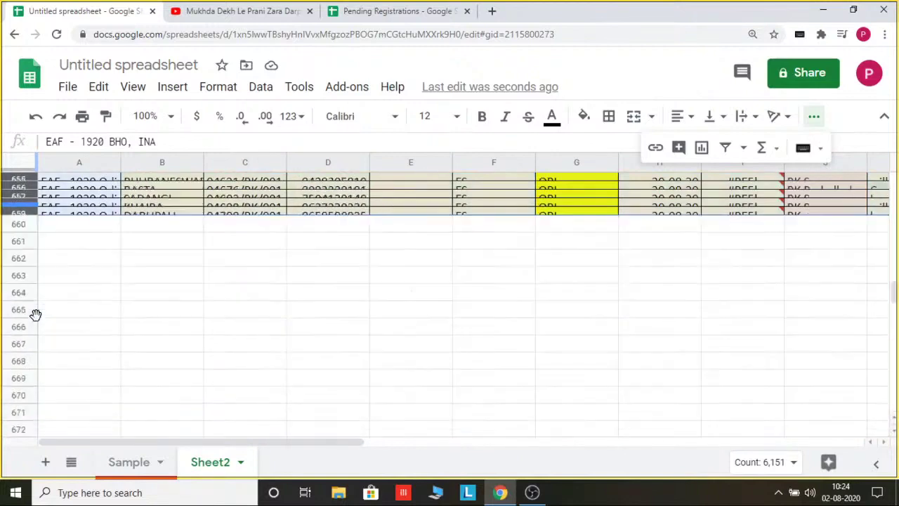
{"action": "scroll", "coordinate": [10, 317], "scroll_direction": "up", "scroll_amount": 4}
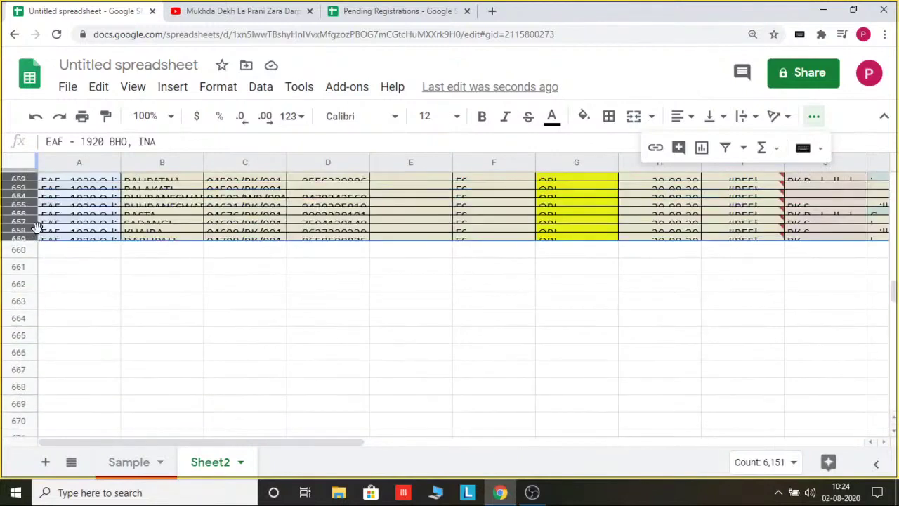
Step: Increase the height of the selected rows uniformly so each one fits a full line of text
{"action": "left_click_drag", "start_coordinate": [30, 237], "coordinate": [28, 252]}
{"action": "scroll", "coordinate": [330, 323], "scroll_direction": "up", "scroll_amount": 20}
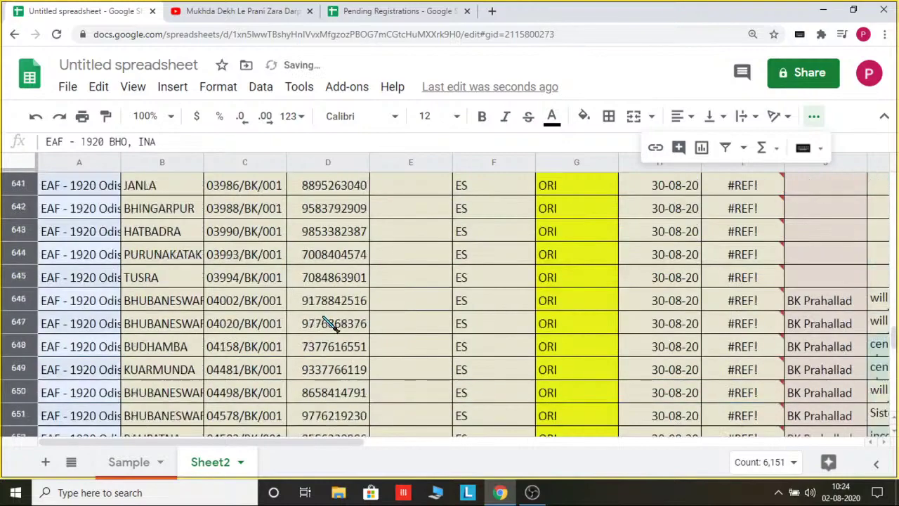
{"action": "scroll", "coordinate": [330, 323], "scroll_direction": "up", "scroll_amount": 20}
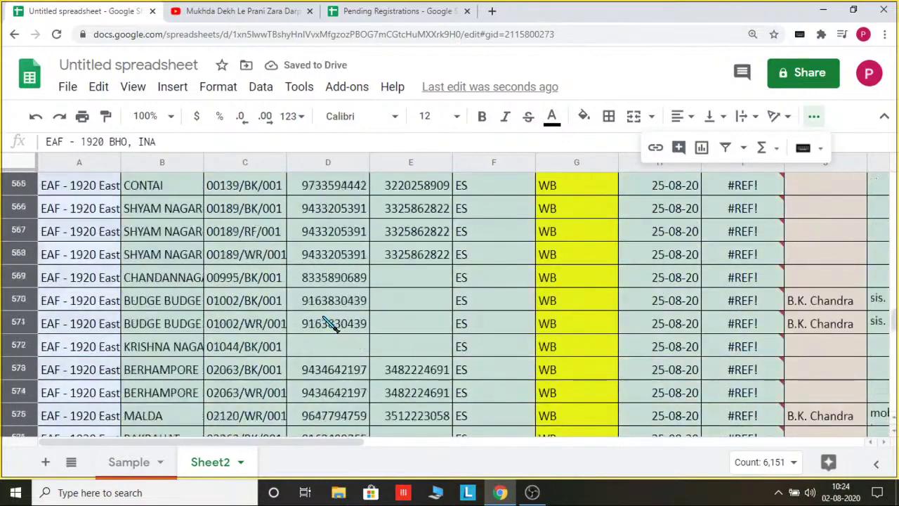
Step: Collapse the extra toolbar options, clear the contents of columns I through N on Sheet2, and return to column A
{"action": "left_click", "coordinate": [747, 256]}
{"action": "left_click", "coordinate": [825, 205]}
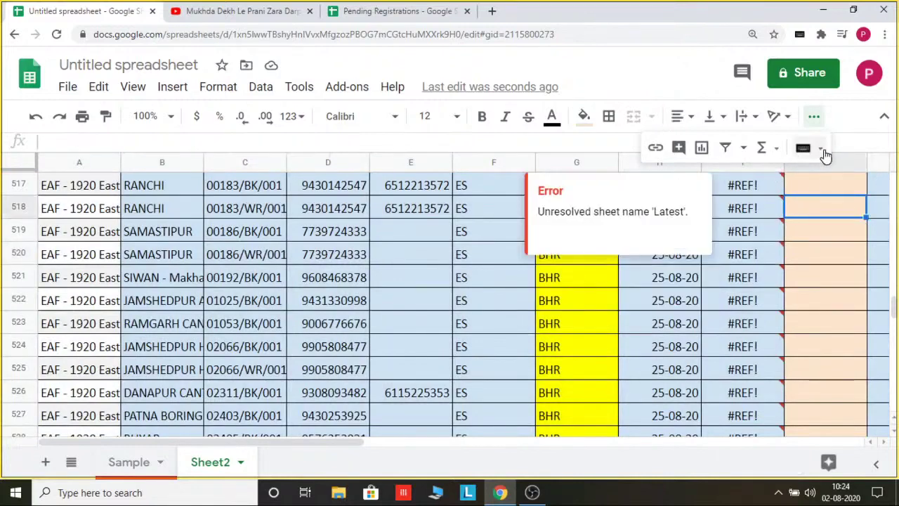
{"action": "left_click", "coordinate": [814, 116]}
{"action": "left_click_drag", "start_coordinate": [745, 169], "coordinate": [864, 196]}
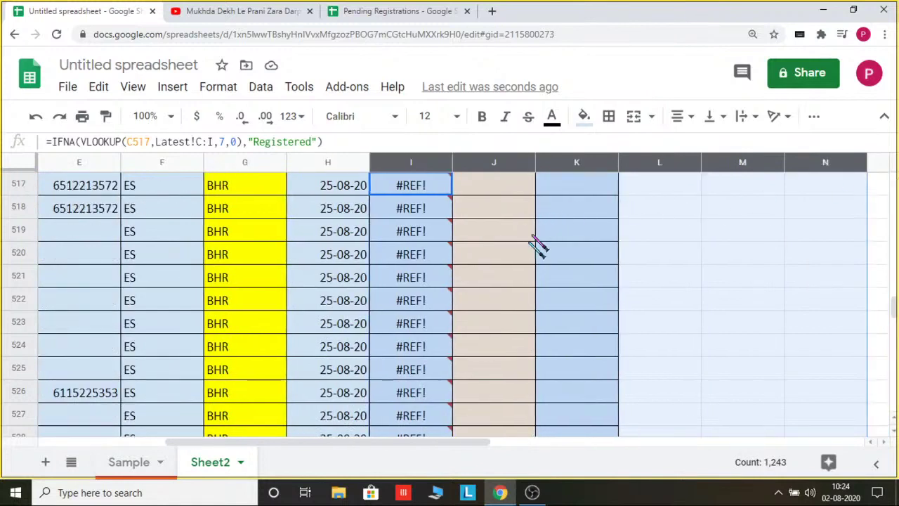
{"action": "key", "text": "Delete"}
{"action": "left_click", "coordinate": [610, 258]}
{"action": "key", "text": "Left"}
{"action": "key", "text": "Left"}
{"action": "key", "text": "Left"}
{"action": "key", "text": "Left"}
{"action": "key", "text": "Left"}
{"action": "key", "text": "Left"}
{"action": "key", "text": "Left"}
{"action": "key", "text": "Left"}
{"action": "key", "text": "Left"}
{"action": "key", "text": "Left"}
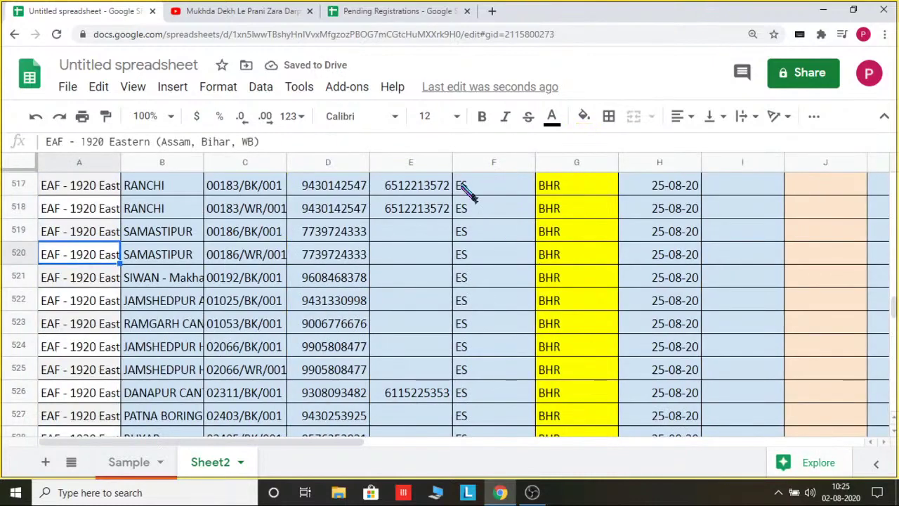
Step: Clear the contents of column F on Sheet2 and delete that column
{"action": "left_click", "coordinate": [493, 165]}
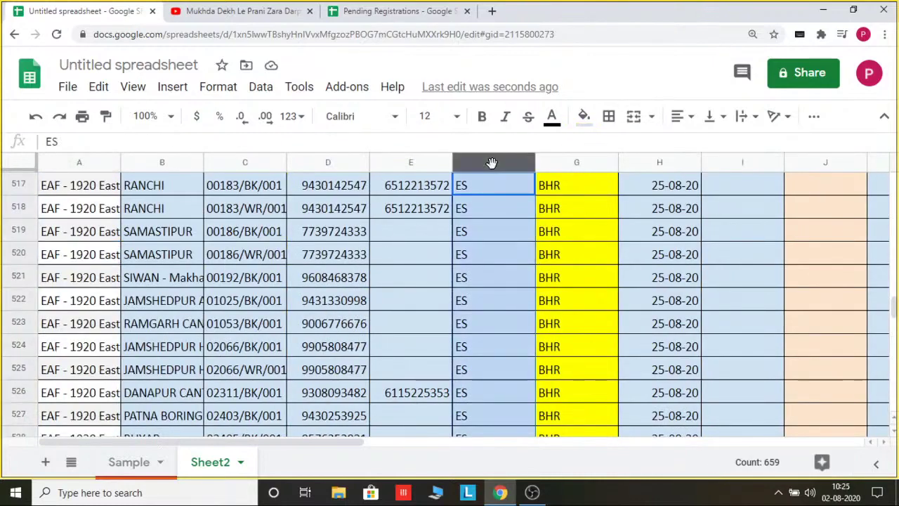
{"action": "right_click", "coordinate": [493, 169]}
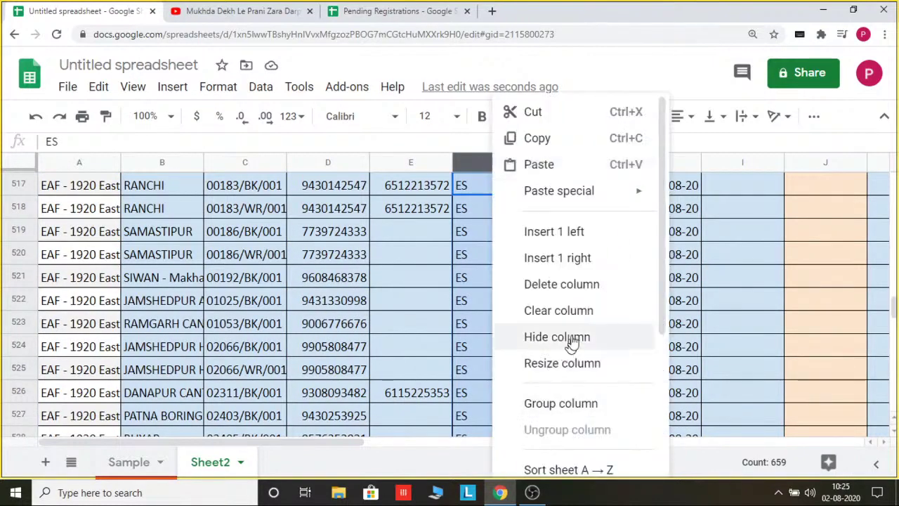
{"action": "left_click", "coordinate": [584, 314]}
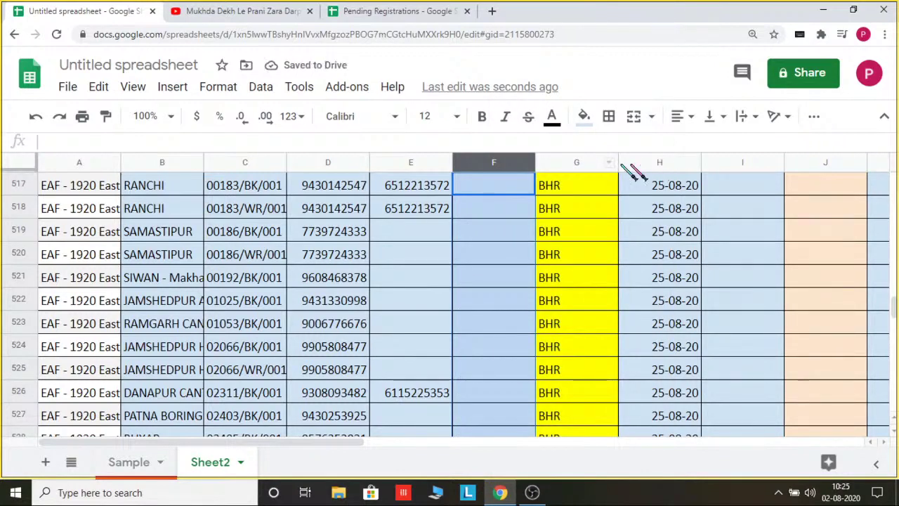
{"action": "right_click", "coordinate": [641, 166]}
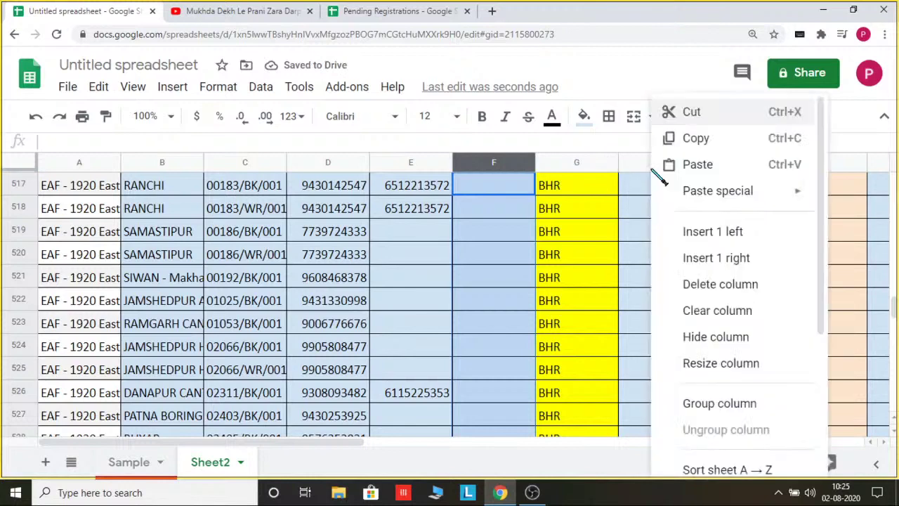
{"action": "left_click", "coordinate": [720, 288]}
{"action": "left_click", "coordinate": [661, 301]}
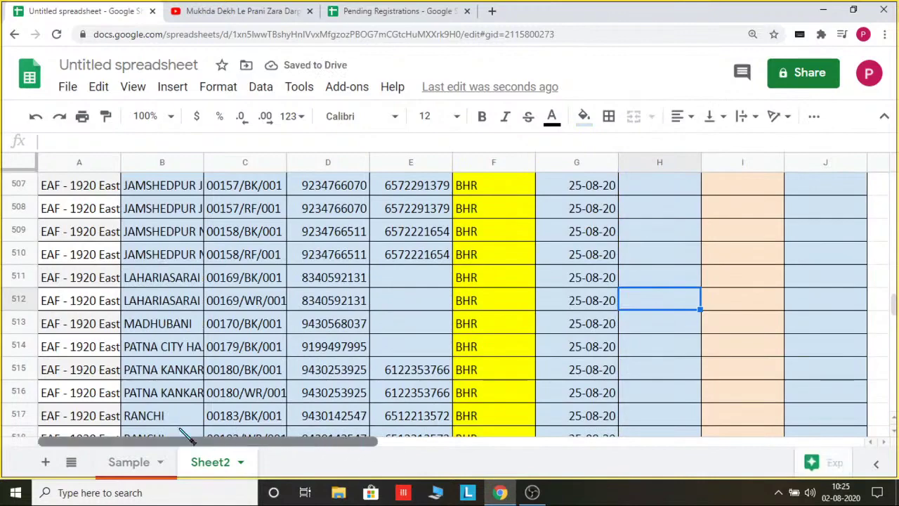
Step: Return to the header row of Sheet2 and create a new filter view for the data
{"action": "scroll", "coordinate": [672, 285], "scroll_direction": "down", "scroll_amount": 20}
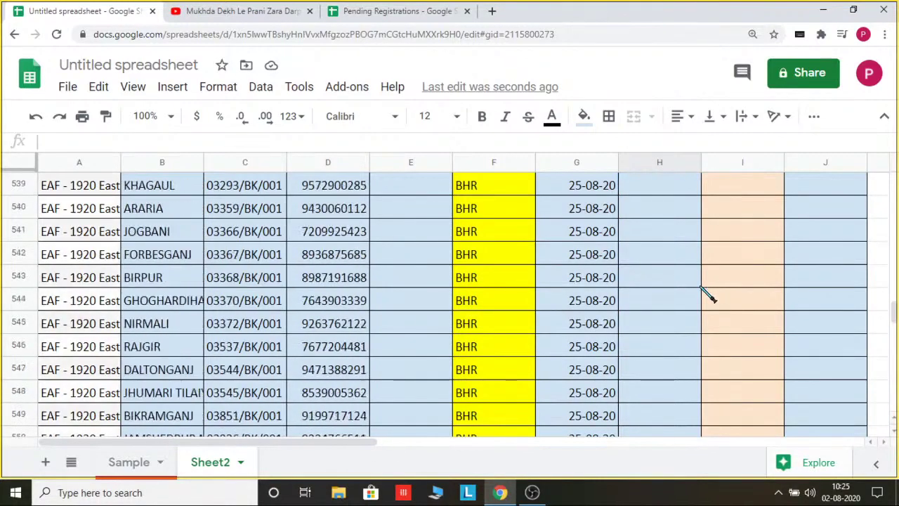
{"action": "scroll", "coordinate": [674, 303], "scroll_direction": "down", "scroll_amount": 7}
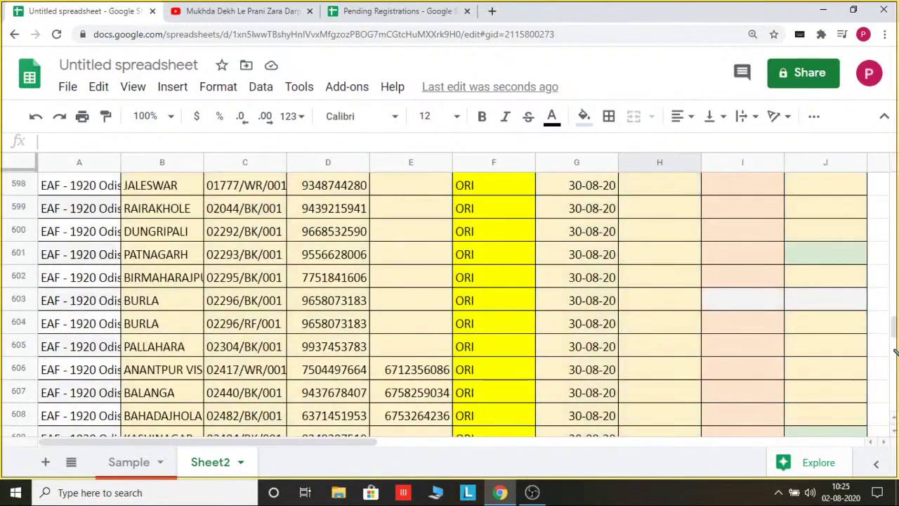
{"action": "left_click_drag", "start_coordinate": [894, 324], "coordinate": [893, 181]}
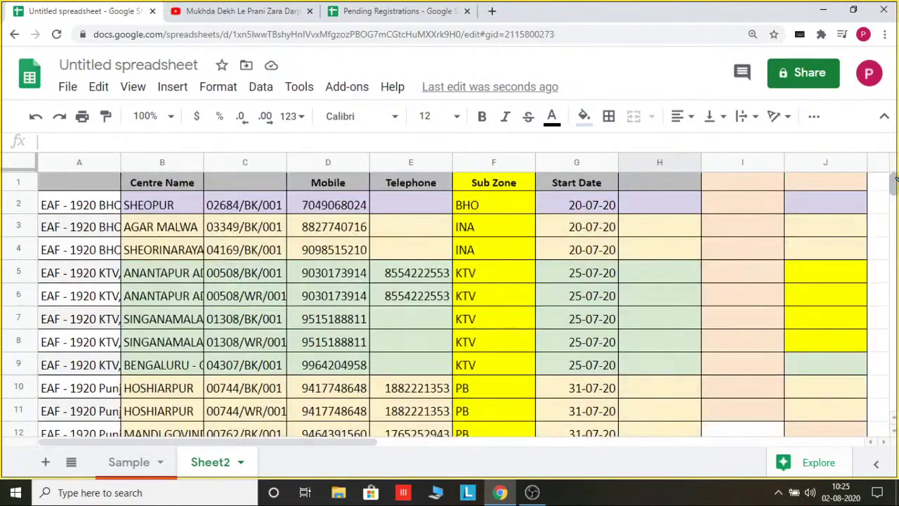
{"action": "left_click", "coordinate": [814, 115]}
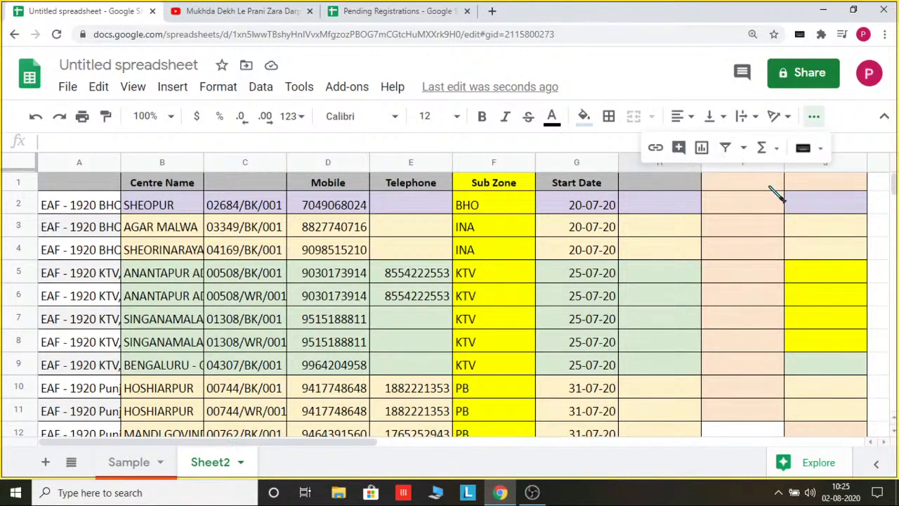
{"action": "left_click", "coordinate": [743, 149]}
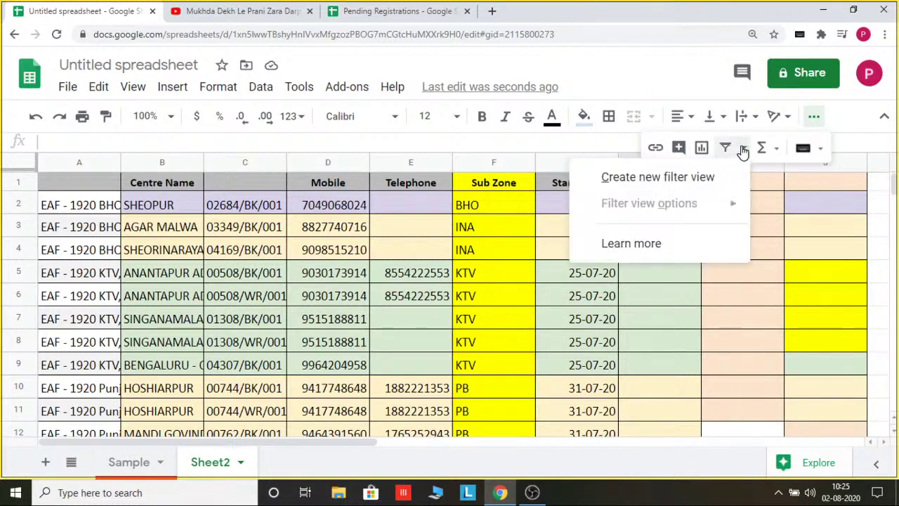
{"action": "left_click", "coordinate": [658, 179]}
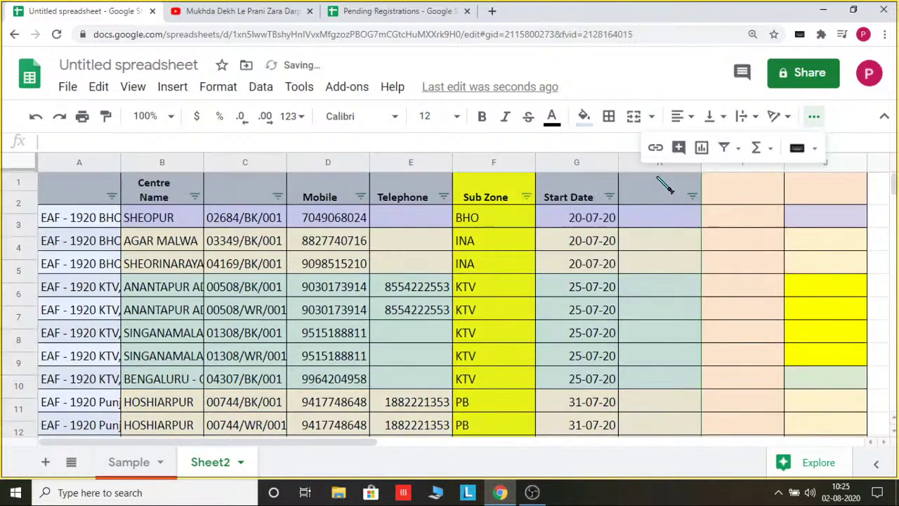
Step: Set the zoom level of the filtered sheet to 125%
{"action": "left_click", "coordinate": [130, 317]}
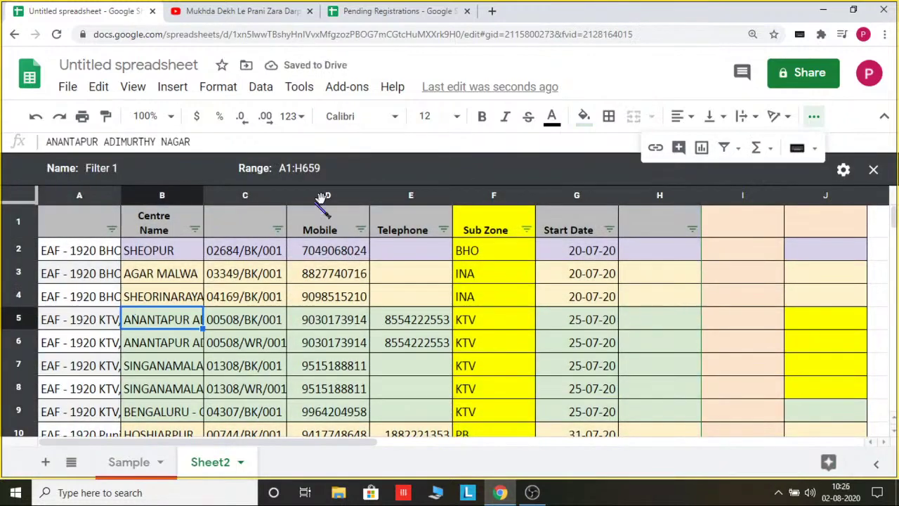
{"action": "left_click", "coordinate": [168, 118]}
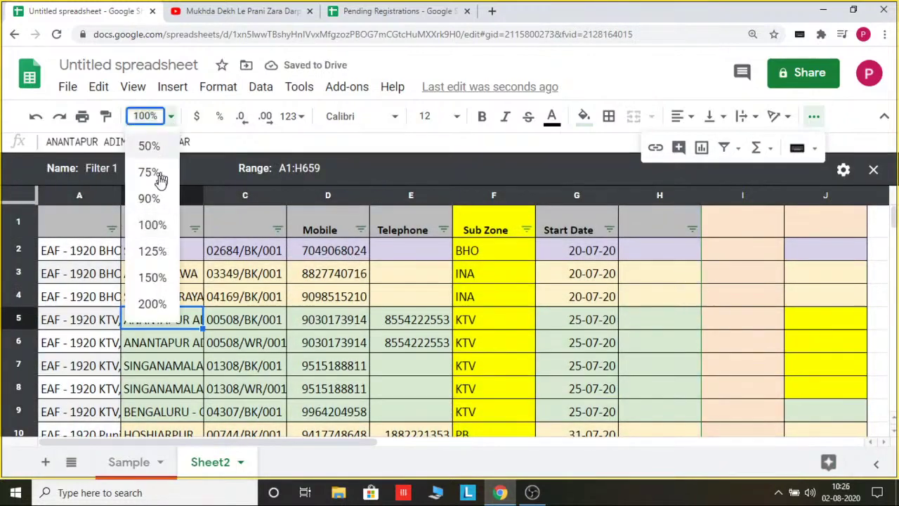
{"action": "left_click", "coordinate": [151, 251]}
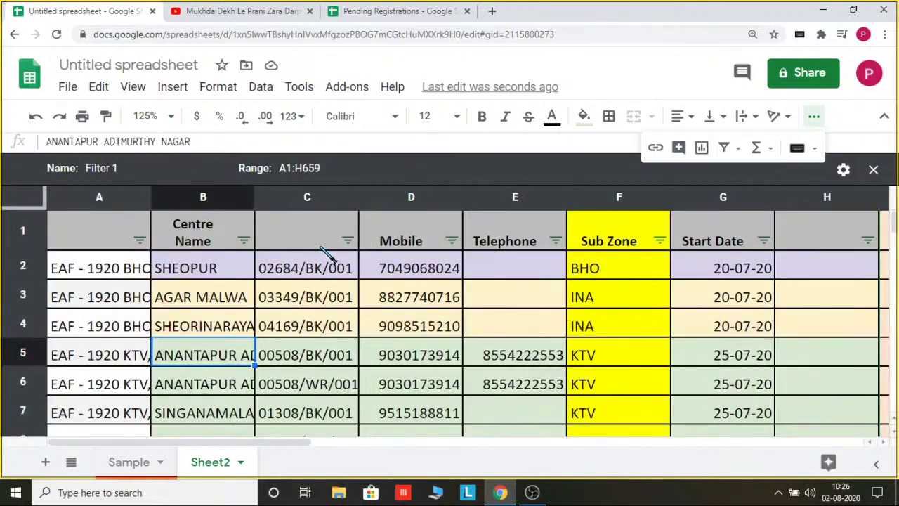
Step: Undo the filter view on Sheet2 and go through the header cells in row 1 up to Start Date
{"action": "key", "text": "ctrl+z"}
{"action": "left_click_drag", "start_coordinate": [894, 303], "coordinate": [892, 181]}
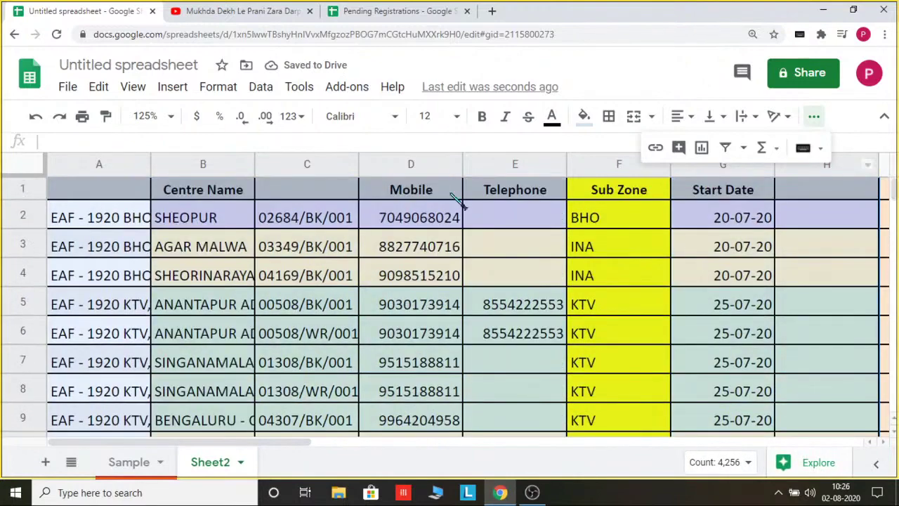
{"action": "left_click", "coordinate": [139, 188]}
{"action": "left_click", "coordinate": [223, 197]}
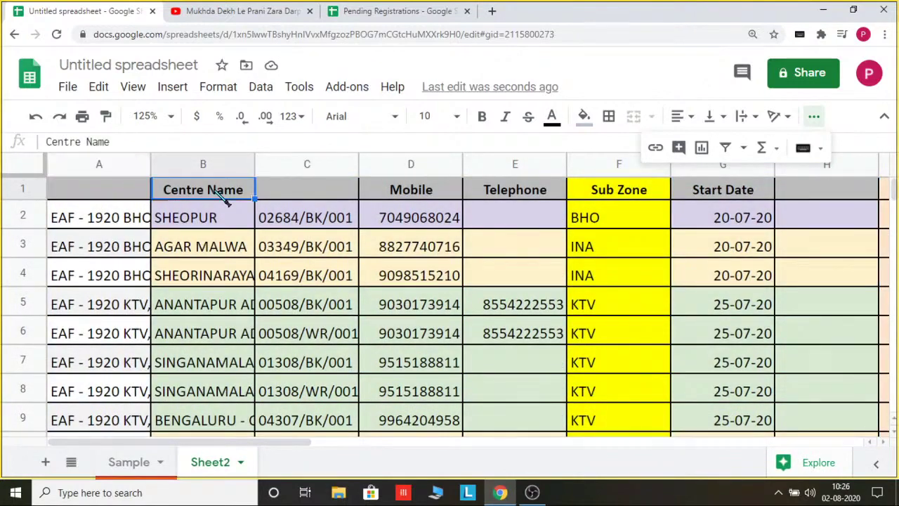
{"action": "left_click", "coordinate": [421, 199]}
{"action": "left_click", "coordinate": [544, 200]}
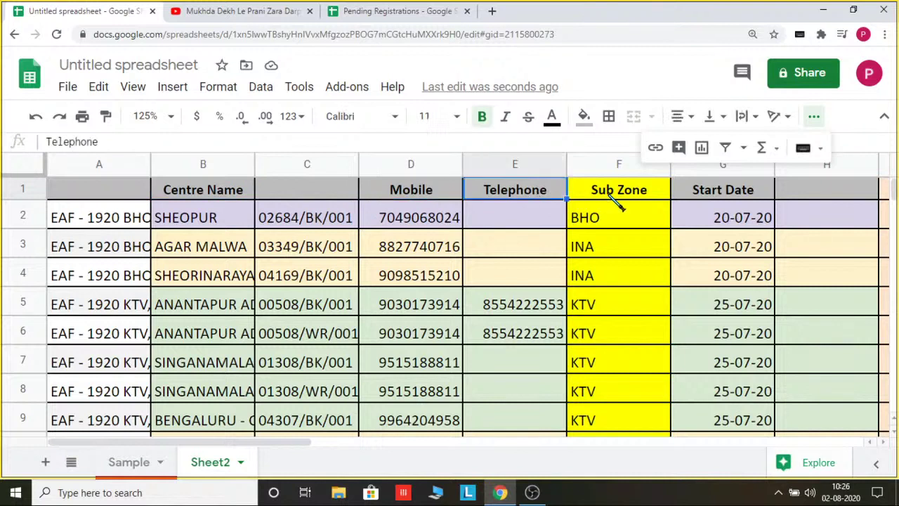
{"action": "left_click", "coordinate": [610, 196]}
{"action": "left_click", "coordinate": [683, 197]}
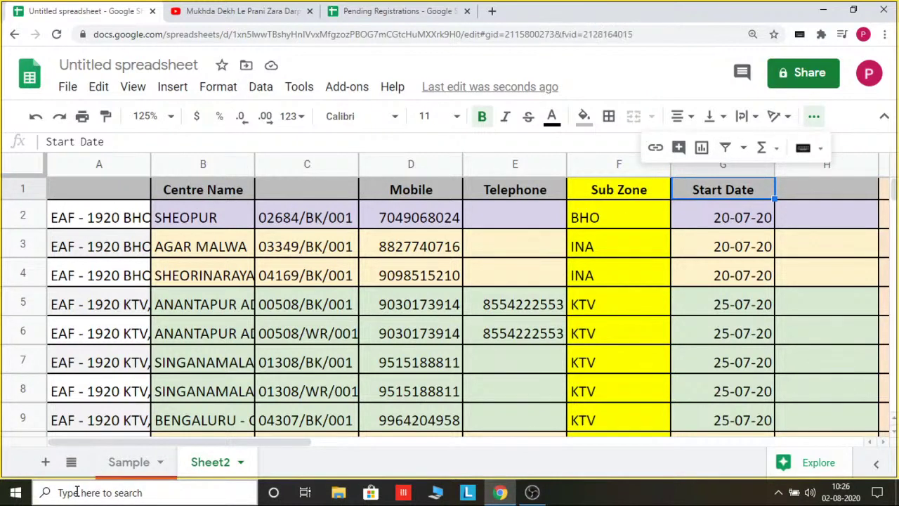
Step: Restore the filter view over A1:H659, collapse the extra toolbar options and select the Centre Name header
{"action": "scroll", "coordinate": [321, 286], "scroll_direction": "up", "scroll_amount": 6}
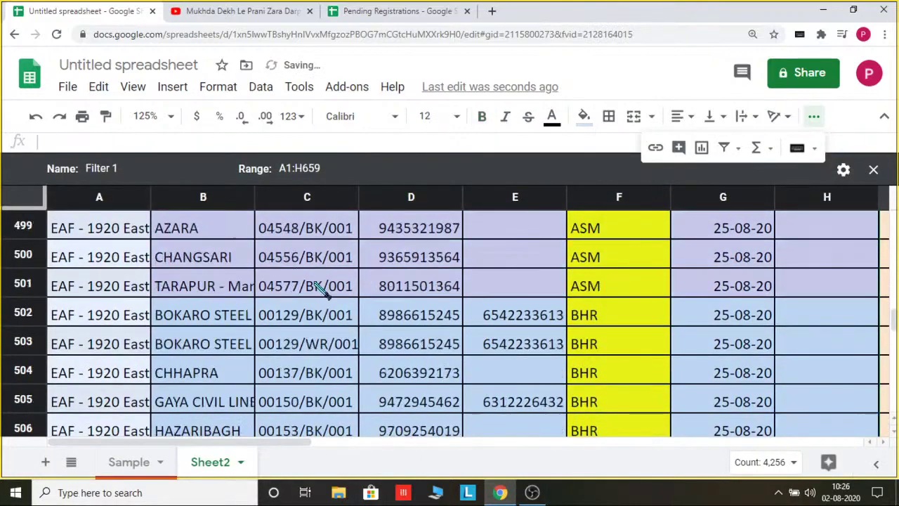
{"action": "left_click_drag", "start_coordinate": [893, 323], "coordinate": [894, 214]}
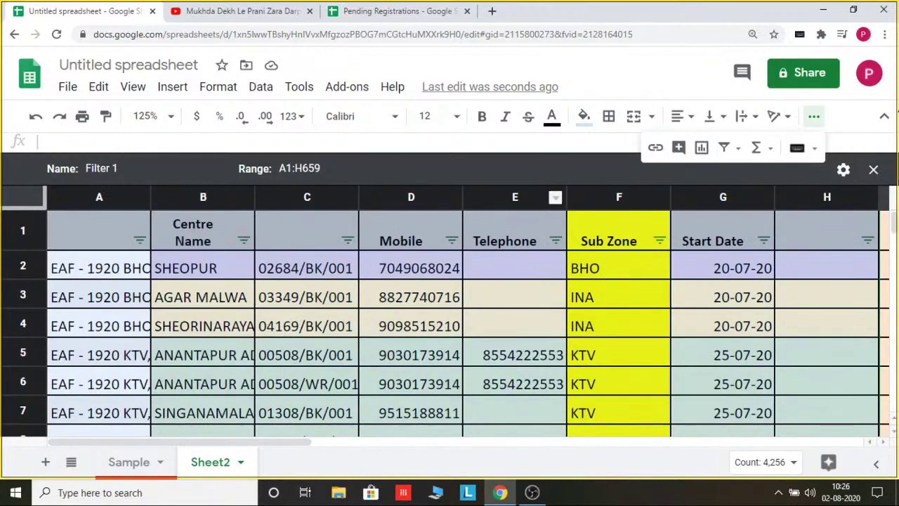
{"action": "left_click", "coordinate": [819, 117]}
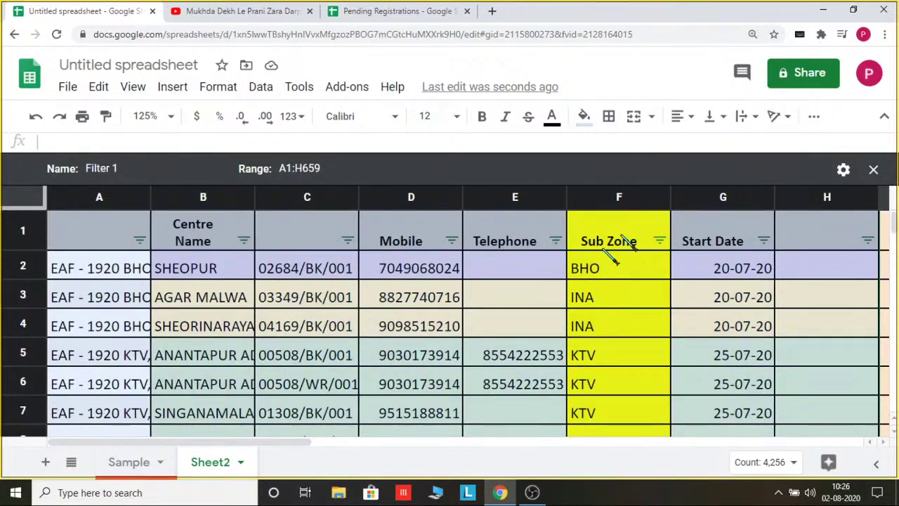
{"action": "left_click", "coordinate": [208, 236]}
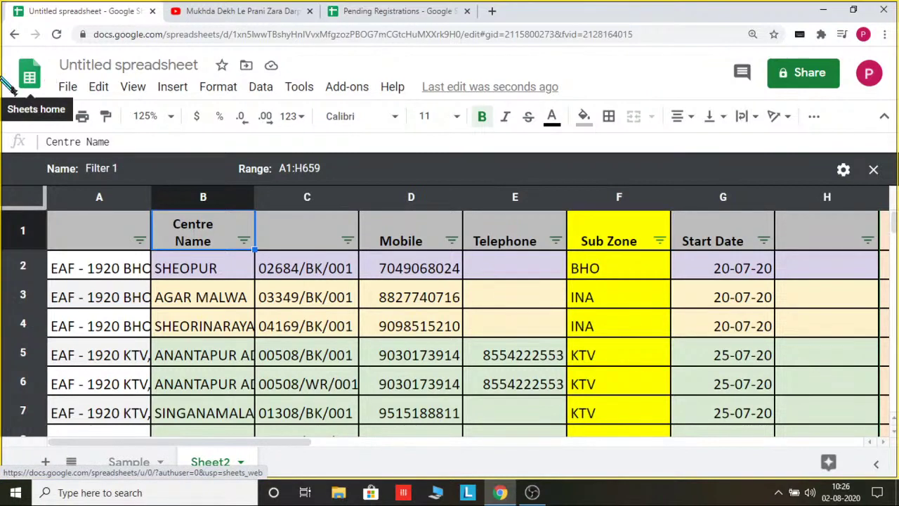
Step: Switch to the Pending Registrations spreadsheet and examine the Followup sheet's headers, filters and rows up to the first records
{"action": "left_click", "coordinate": [418, 14]}
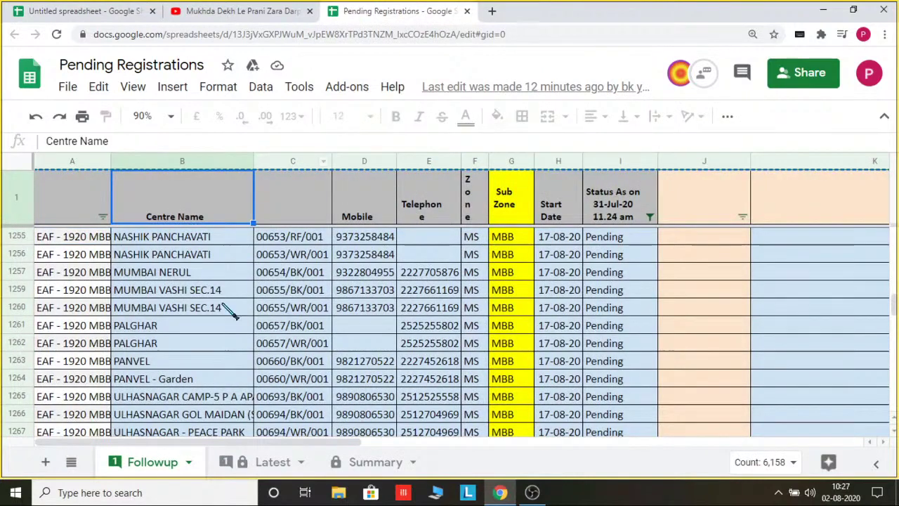
{"action": "left_click", "coordinate": [222, 307]}
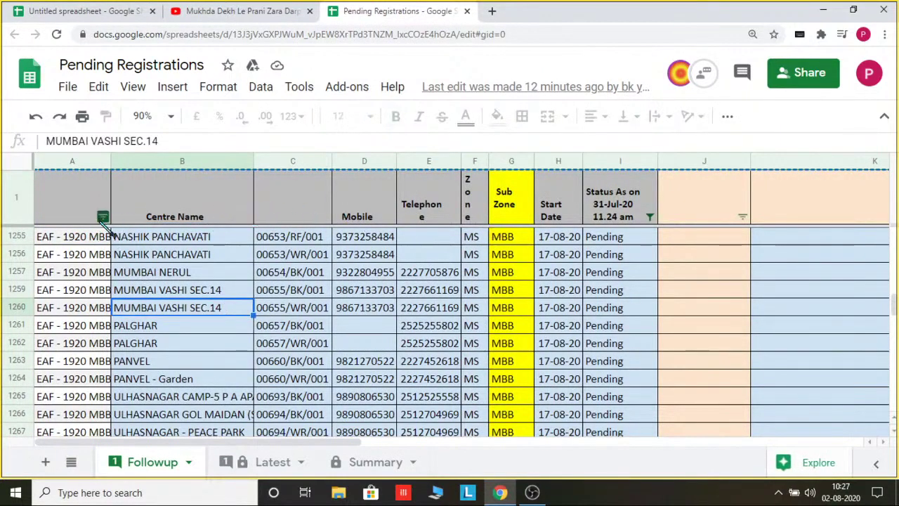
{"action": "left_click", "coordinate": [194, 207]}
{"action": "scroll", "coordinate": [316, 196], "scroll_direction": "up", "scroll_amount": 8}
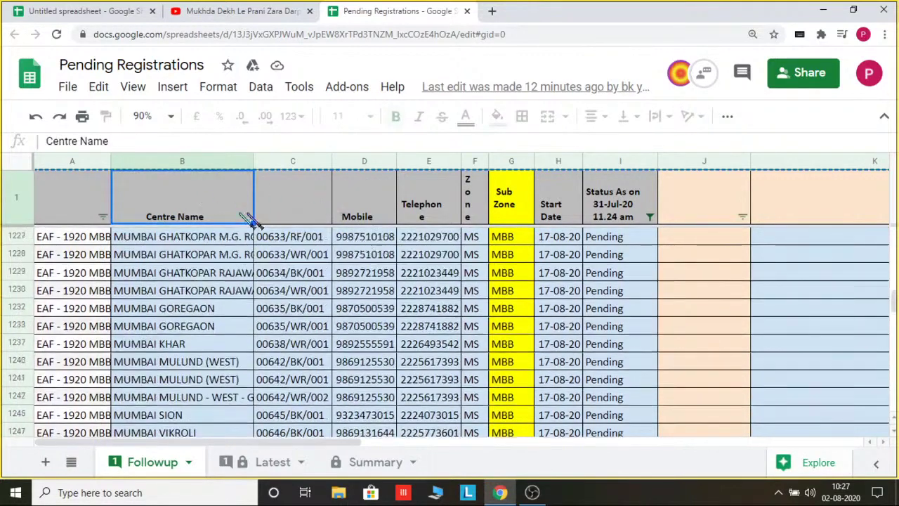
{"action": "scroll", "coordinate": [234, 226], "scroll_direction": "up", "scroll_amount": 5}
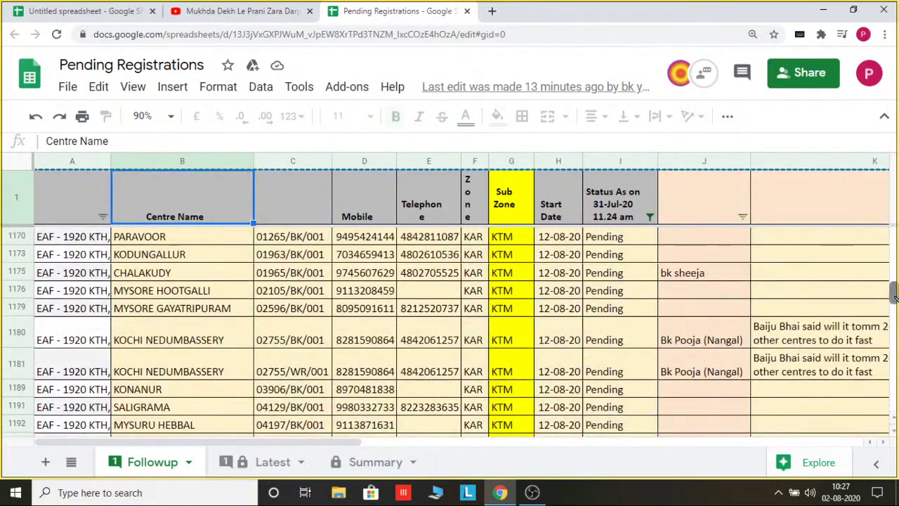
{"action": "left_click_drag", "start_coordinate": [893, 298], "coordinate": [894, 225]}
{"action": "left_click", "coordinate": [188, 261]}
{"action": "left_click", "coordinate": [144, 219]}
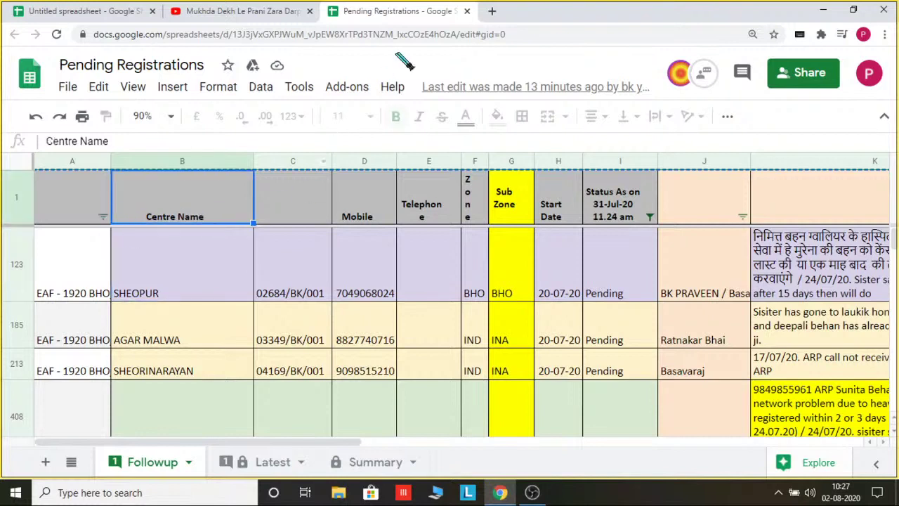
Step: Close the Pending Registrations spreadsheet and return to Sheet2 of the Untitled spreadsheet
{"action": "left_click", "coordinate": [467, 11]}
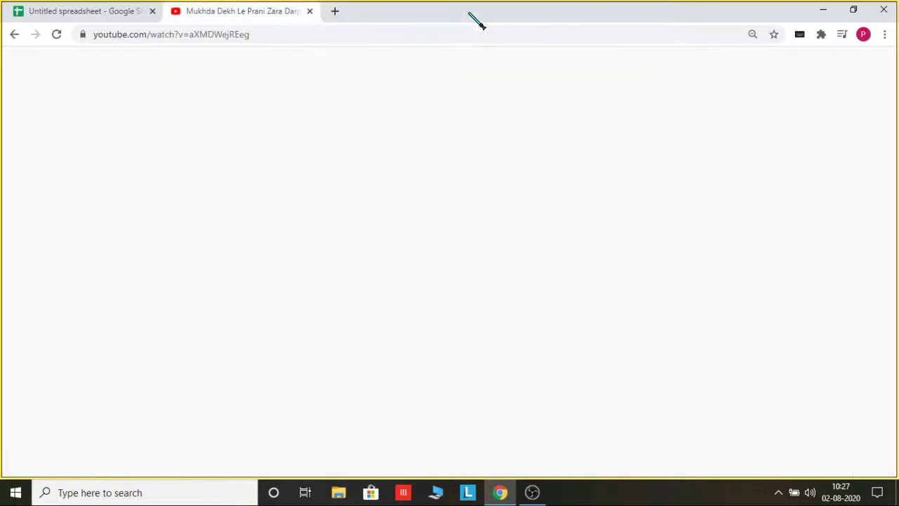
{"action": "left_click", "coordinate": [23, 14]}
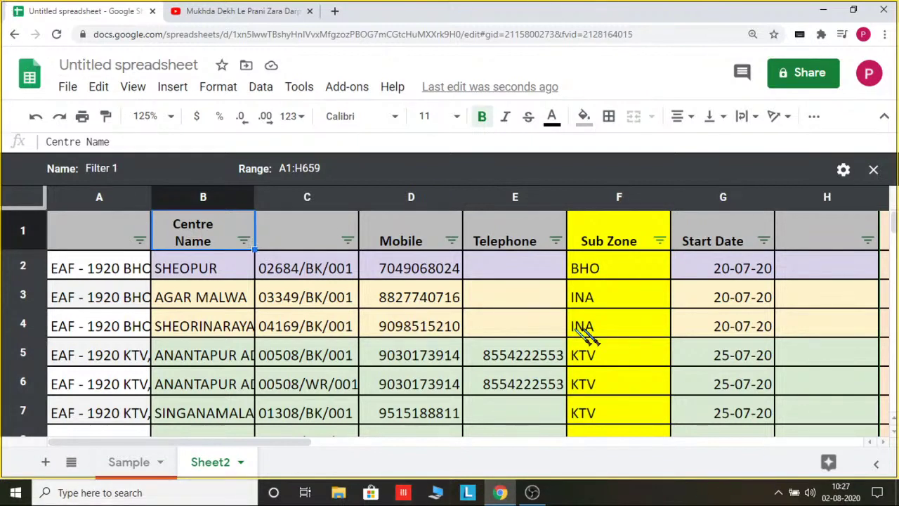
Step: Try to sort the filter view by Centre Name from Z to A and check the order of the rows
{"action": "left_click", "coordinate": [244, 240]}
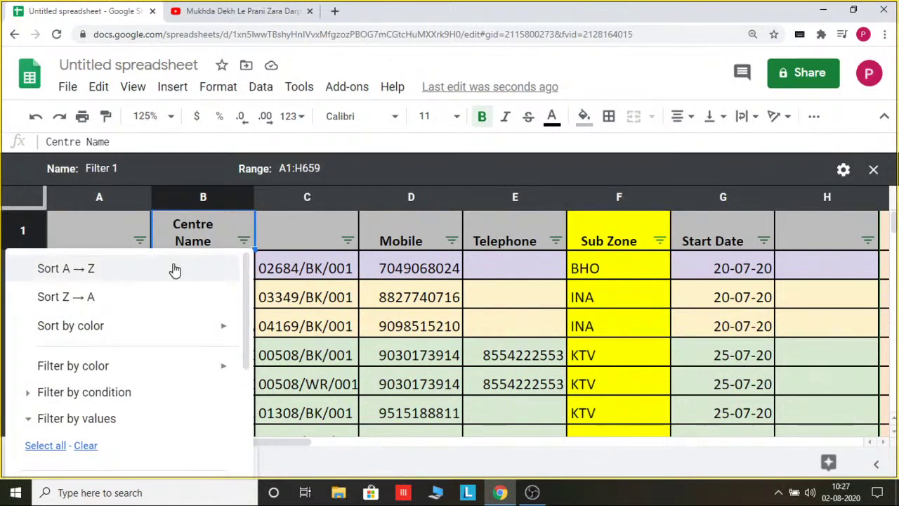
{"action": "left_click", "coordinate": [124, 297]}
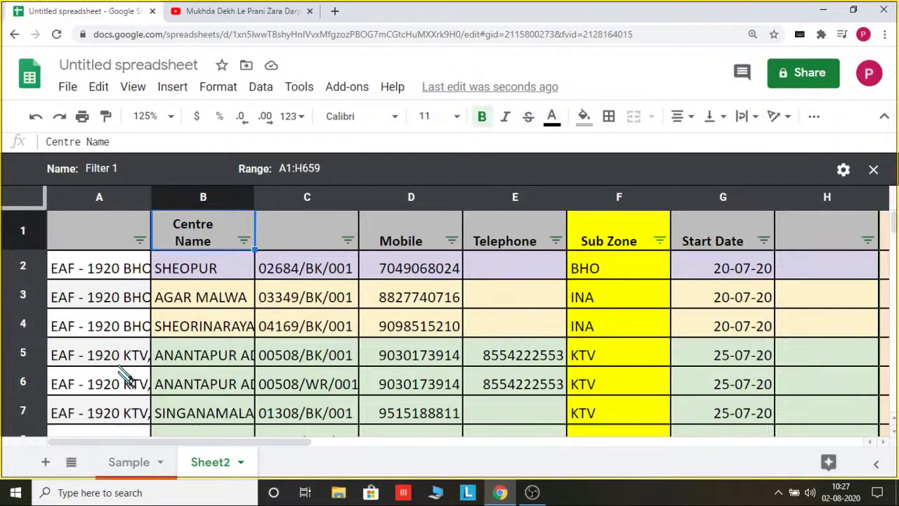
{"action": "scroll", "coordinate": [126, 383], "scroll_direction": "down", "scroll_amount": 1}
{"action": "scroll", "coordinate": [127, 383], "scroll_direction": "down", "scroll_amount": 3}
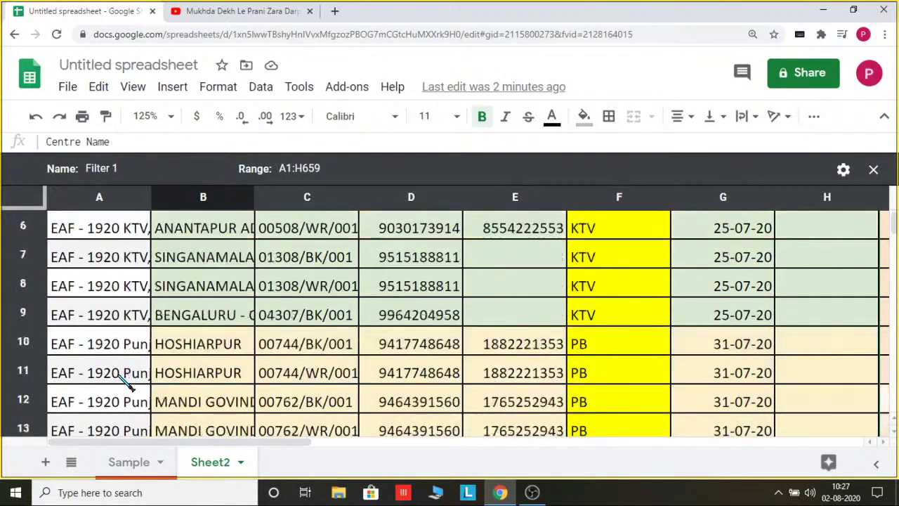
{"action": "scroll", "coordinate": [197, 377], "scroll_direction": "up", "scroll_amount": 4}
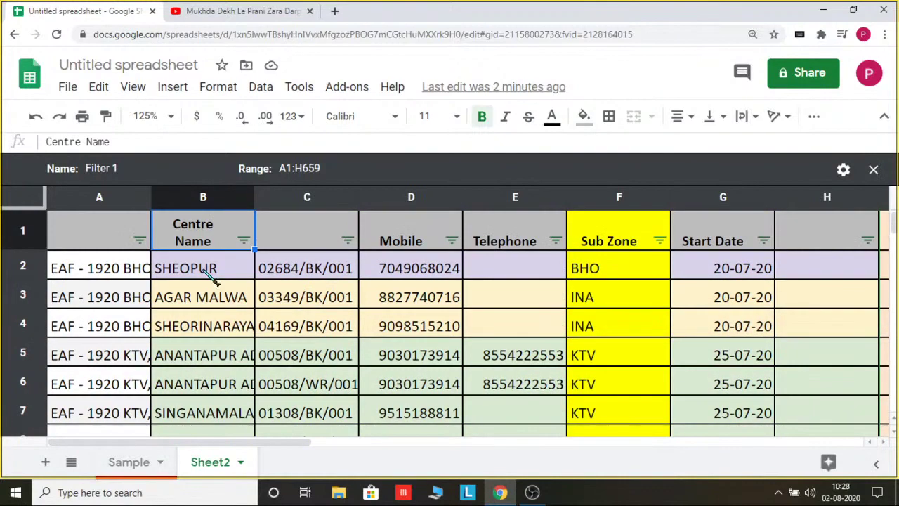
Step: Sort the filter view by Centre Name from A to Z
{"action": "left_click", "coordinate": [243, 240]}
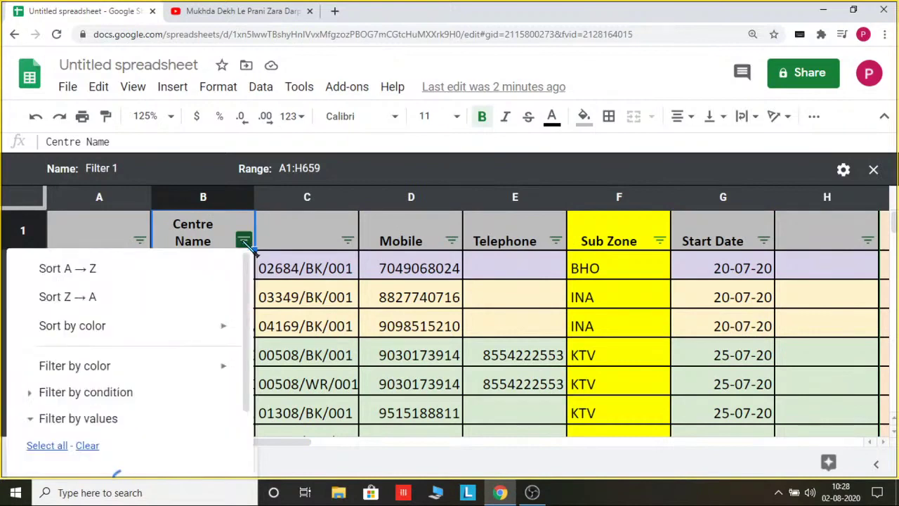
{"action": "left_click", "coordinate": [105, 273]}
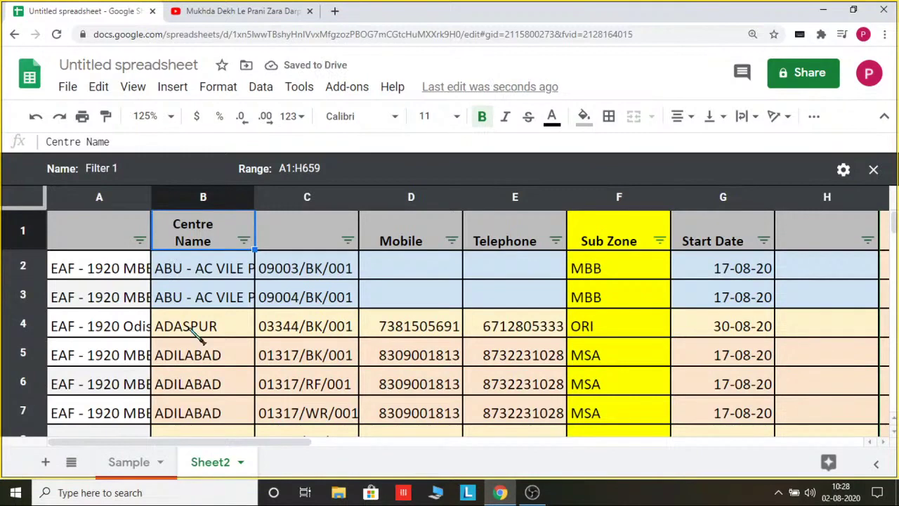
Step: Check the order of the Centre Name rows and sort the filter view by column A from A to Z
{"action": "scroll", "coordinate": [218, 337], "scroll_direction": "down", "scroll_amount": 1}
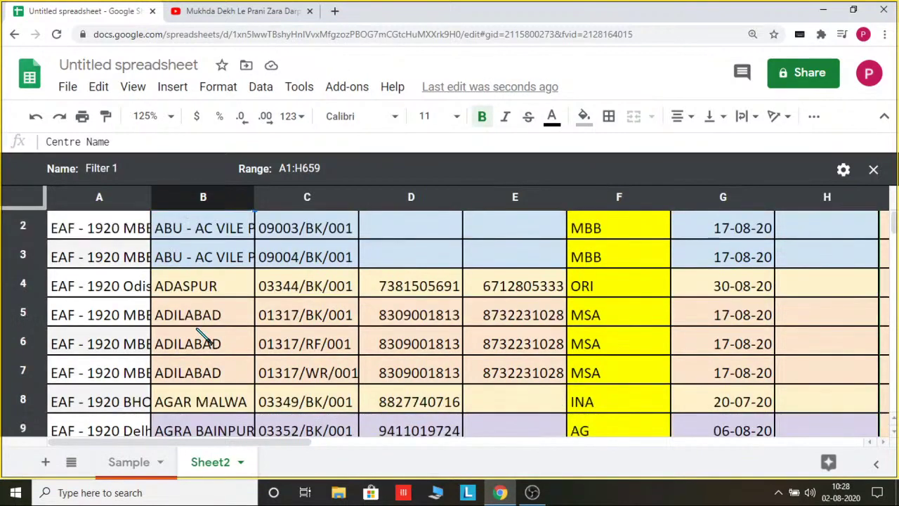
{"action": "scroll", "coordinate": [208, 340], "scroll_direction": "down", "scroll_amount": 1}
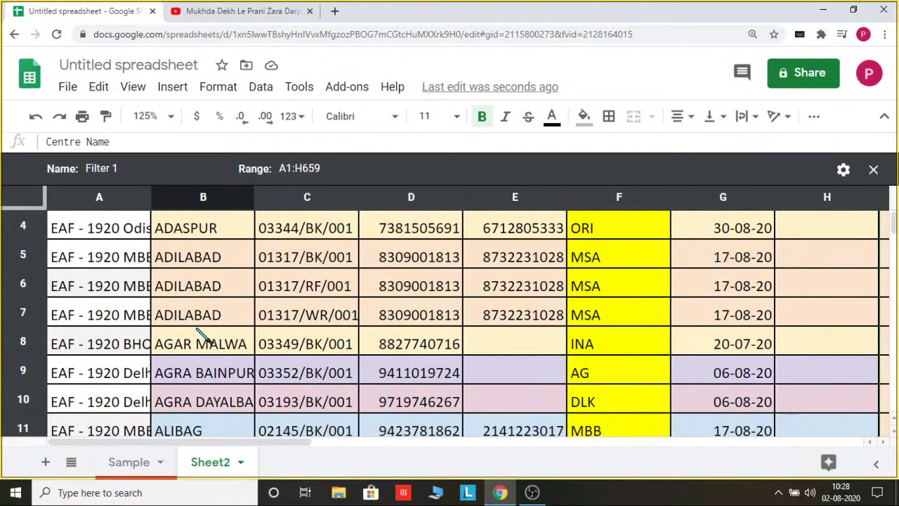
{"action": "scroll", "coordinate": [218, 388], "scroll_direction": "down", "scroll_amount": 1}
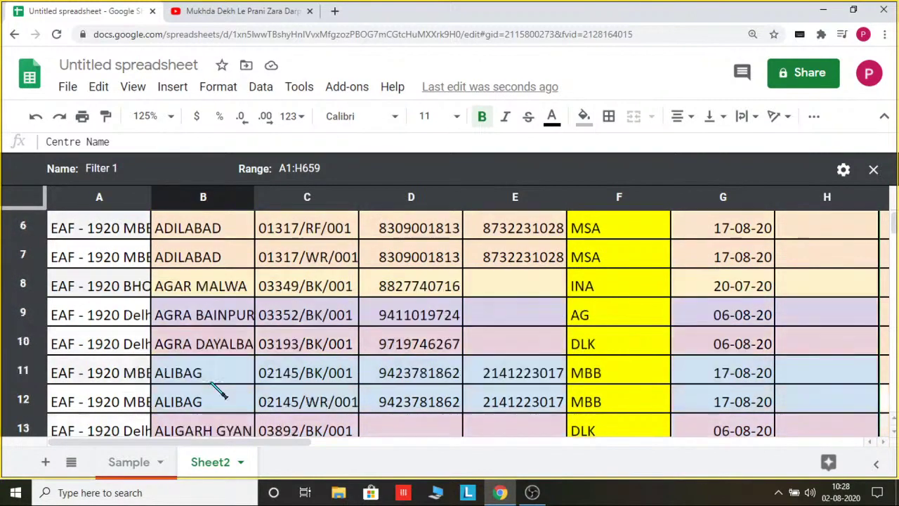
{"action": "scroll", "coordinate": [220, 393], "scroll_direction": "up", "scroll_amount": 3}
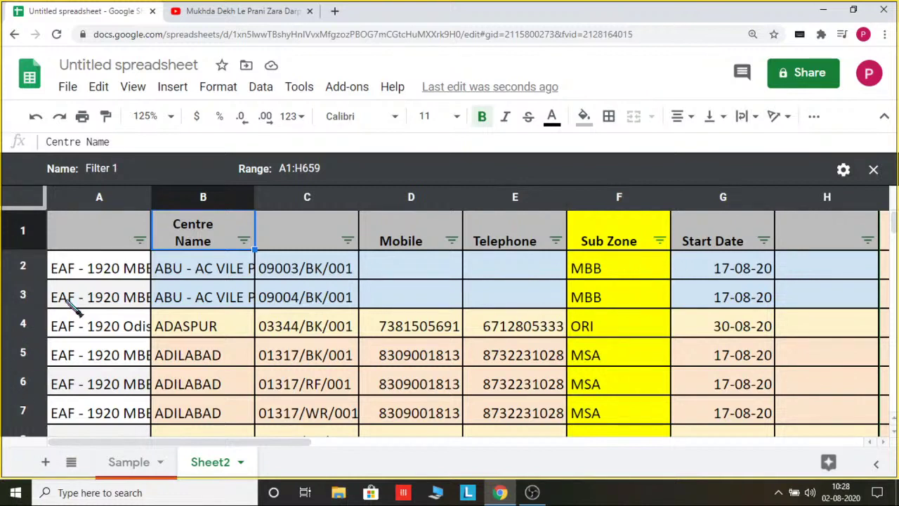
{"action": "left_click", "coordinate": [140, 241]}
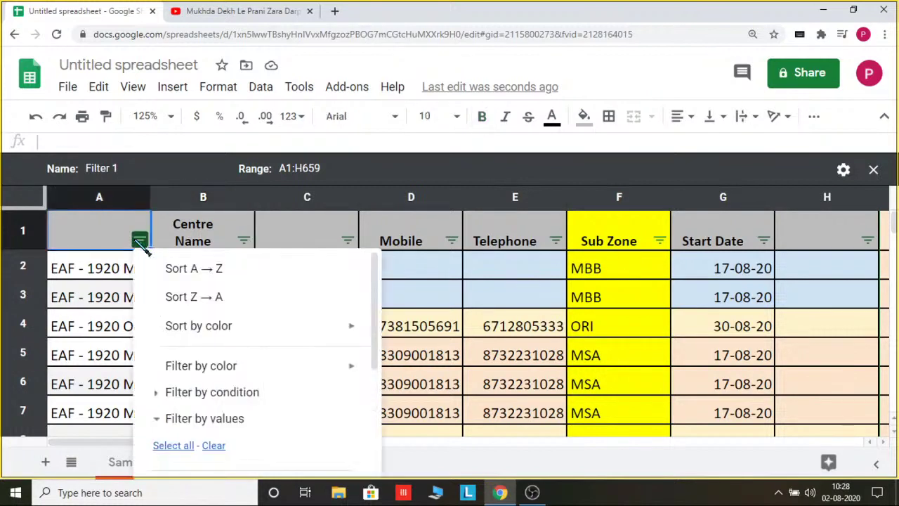
{"action": "left_click", "coordinate": [174, 279]}
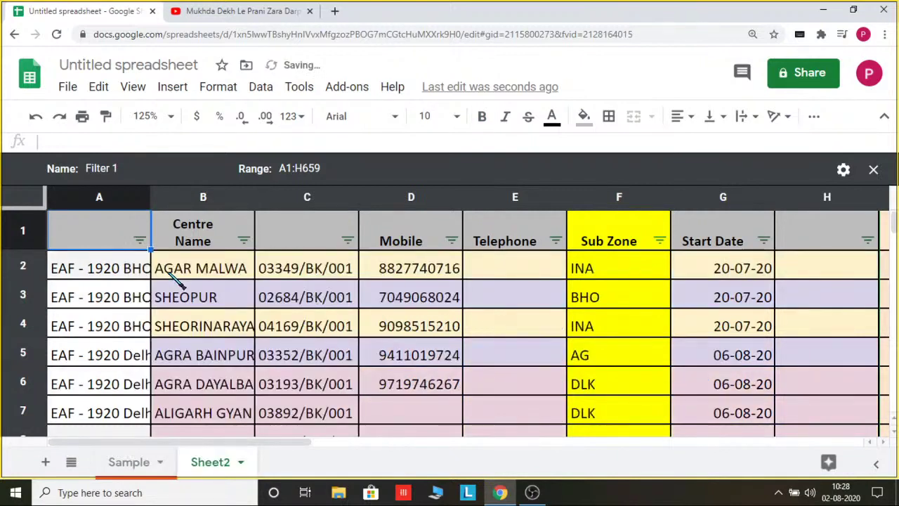
Step: Examine how the Centre Name entries are ordered within the column A groups in the first rows
{"action": "left_click", "coordinate": [213, 321]}
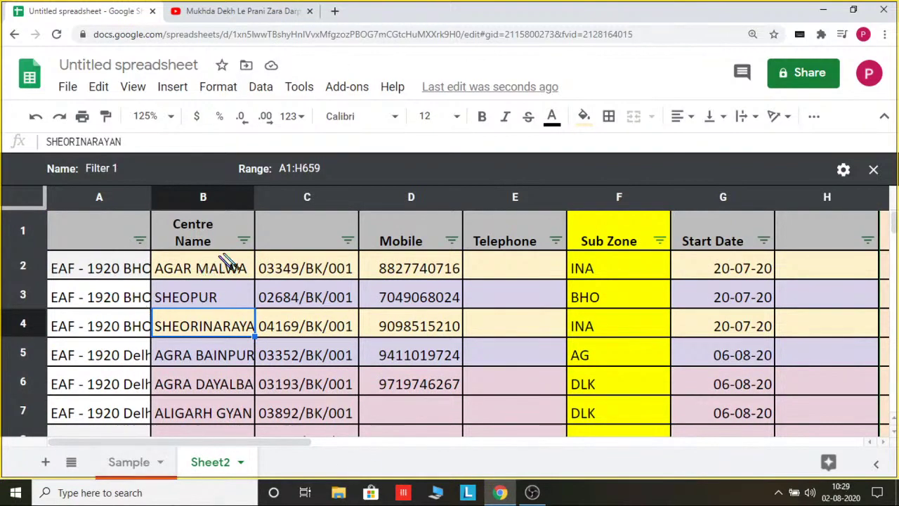
{"action": "left_click", "coordinate": [244, 240]}
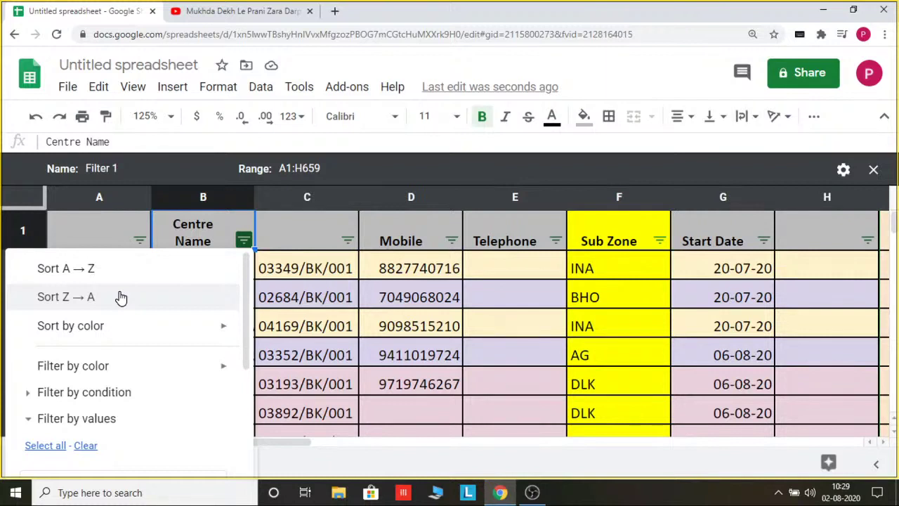
{"action": "left_click", "coordinate": [461, 318]}
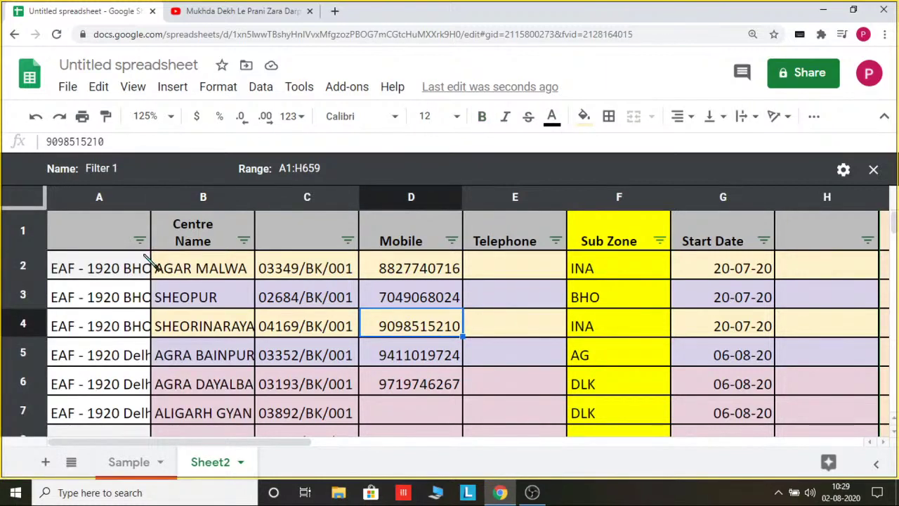
{"action": "left_click", "coordinate": [184, 270]}
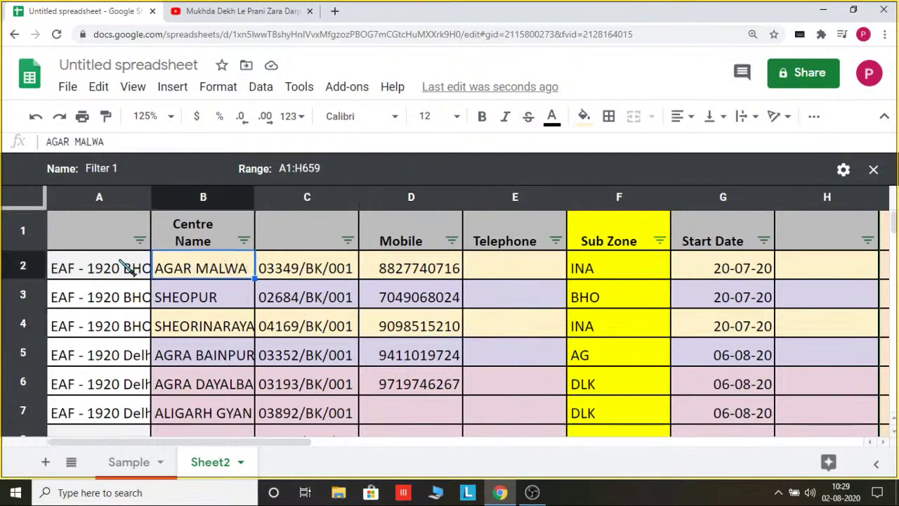
{"action": "left_click", "coordinate": [178, 302]}
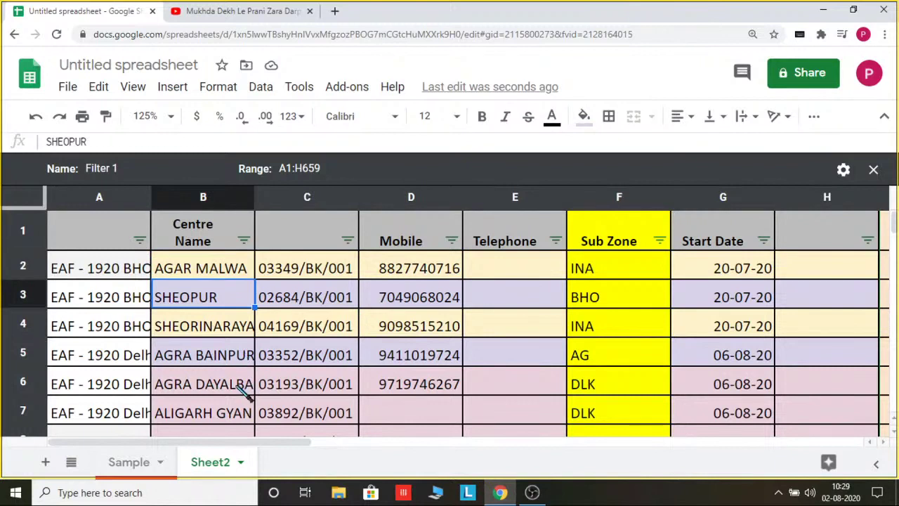
{"action": "left_click", "coordinate": [202, 389]}
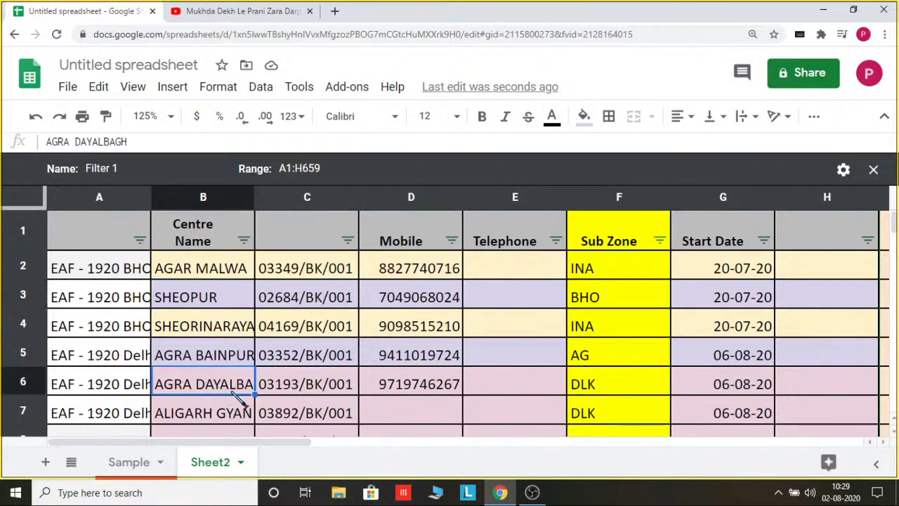
Step: Try to sort the filter view by the Centre Name fill color light yellow 3, check the rows, and undo the sort
{"action": "left_click", "coordinate": [244, 240]}
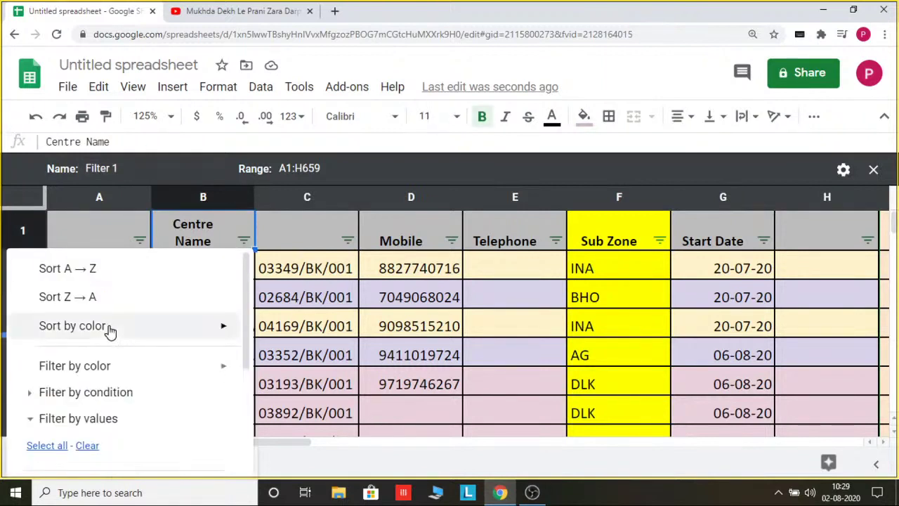
{"action": "mouse_move", "coordinate": [110, 330]}
{"action": "mouse_move", "coordinate": [298, 331]}
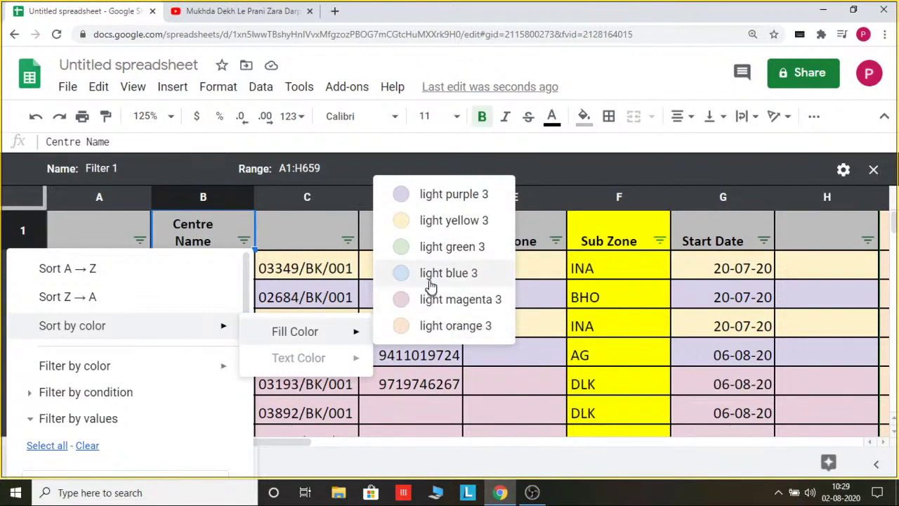
{"action": "left_click", "coordinate": [463, 222]}
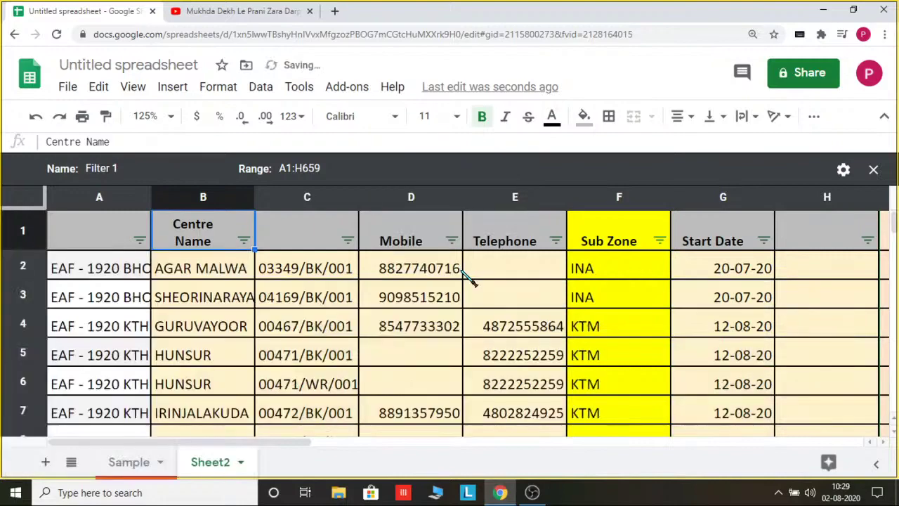
{"action": "scroll", "coordinate": [469, 277], "scroll_direction": "down", "scroll_amount": 5}
{"action": "scroll", "coordinate": [469, 277], "scroll_direction": "down", "scroll_amount": 12}
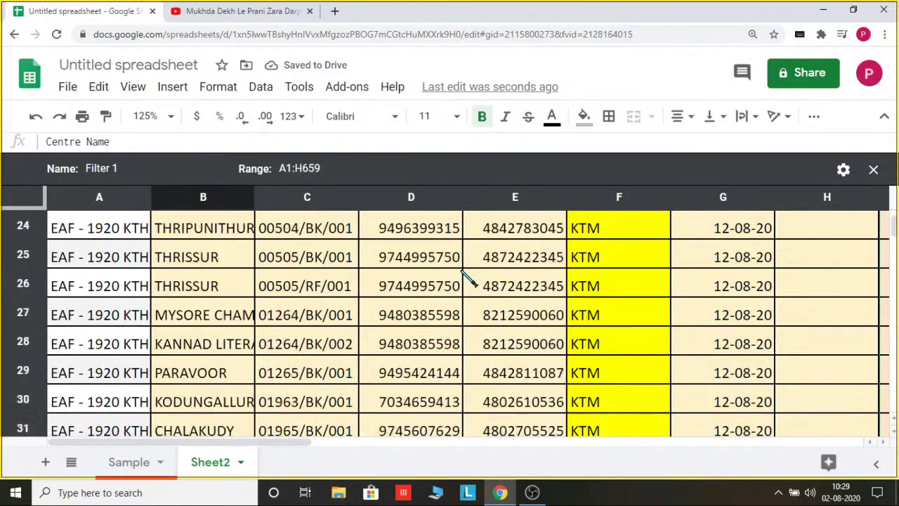
{"action": "scroll", "coordinate": [469, 277], "scroll_direction": "down", "scroll_amount": 12}
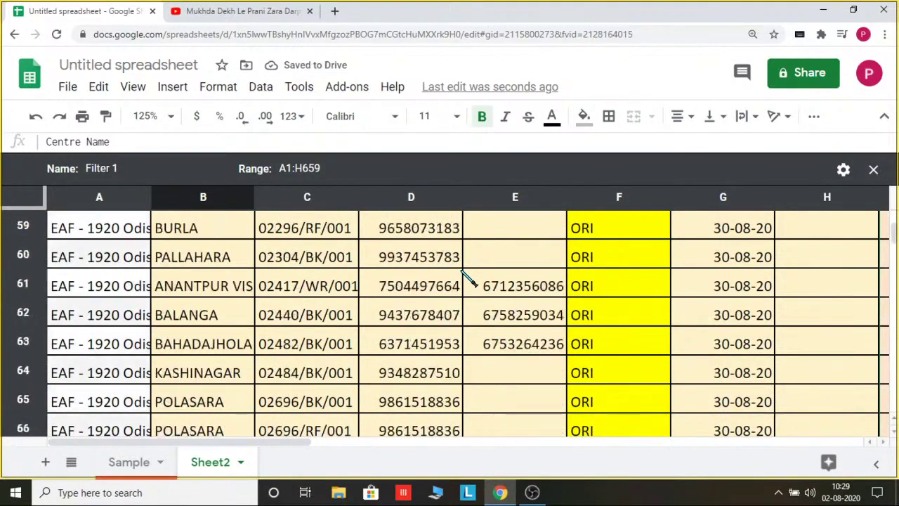
{"action": "scroll", "coordinate": [469, 278], "scroll_direction": "down", "scroll_amount": 5}
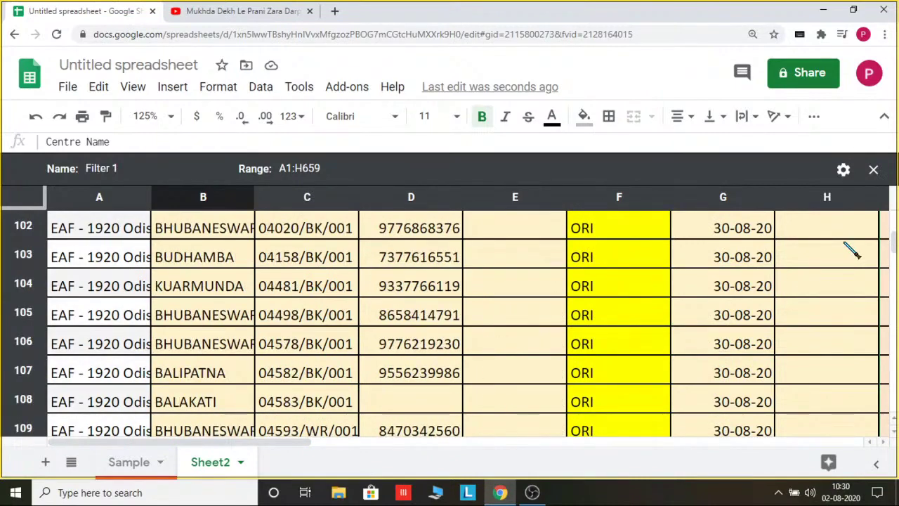
{"action": "scroll", "coordinate": [803, 301], "scroll_direction": "up", "scroll_amount": 8}
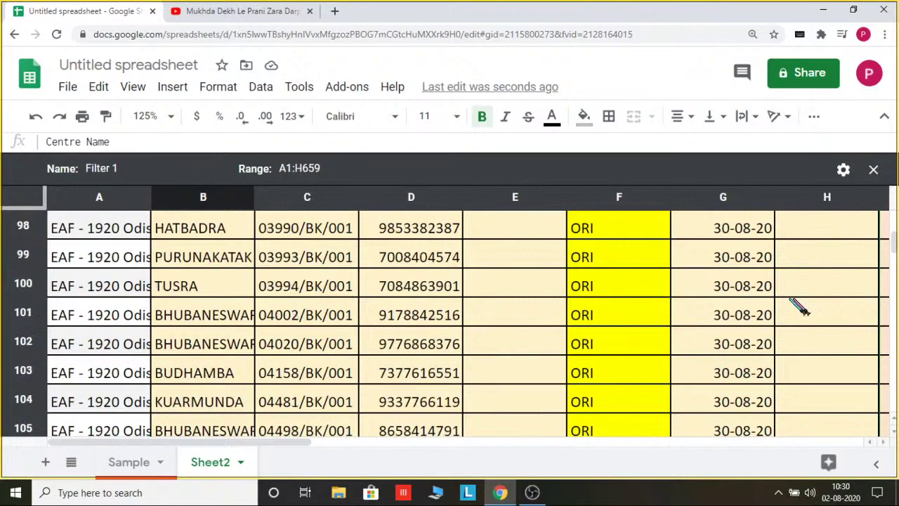
{"action": "scroll", "coordinate": [475, 318], "scroll_direction": "up", "scroll_amount": 20}
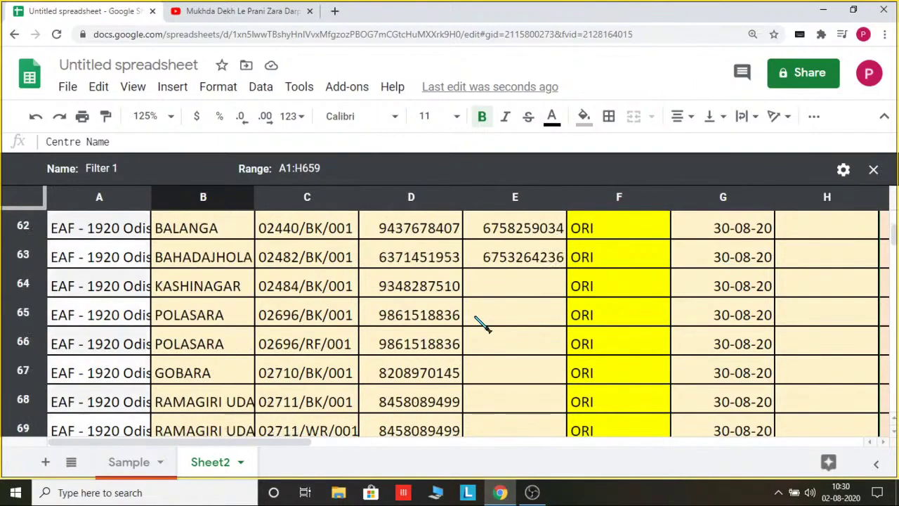
{"action": "scroll", "coordinate": [463, 319], "scroll_direction": "up", "scroll_amount": 6}
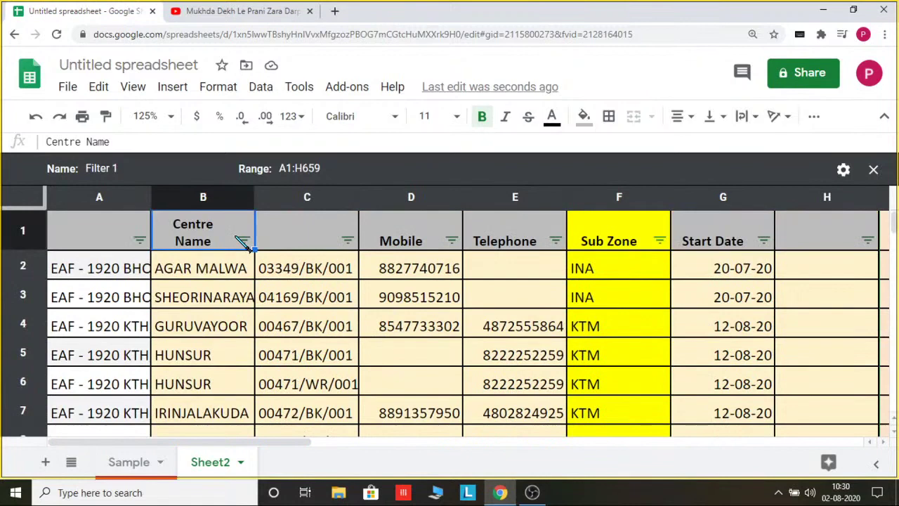
{"action": "key", "text": "ctrl+z"}
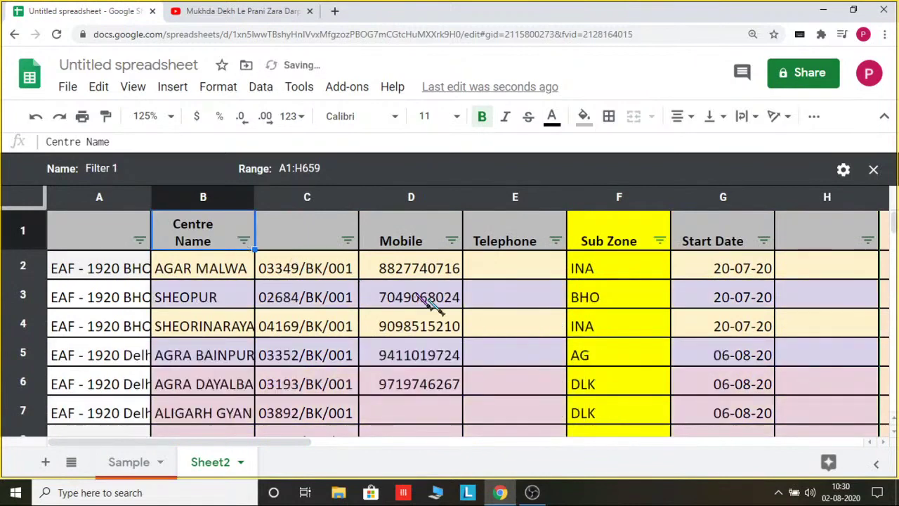
Step: Try to filter the Centre Name column by the fill color light purple 3, check the rows, and undo the filter
{"action": "left_click", "coordinate": [244, 241]}
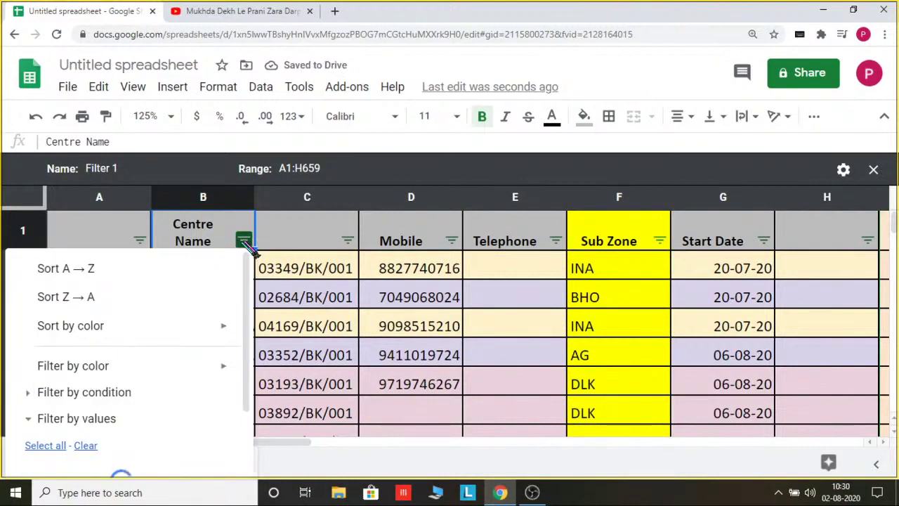
{"action": "mouse_move", "coordinate": [191, 368]}
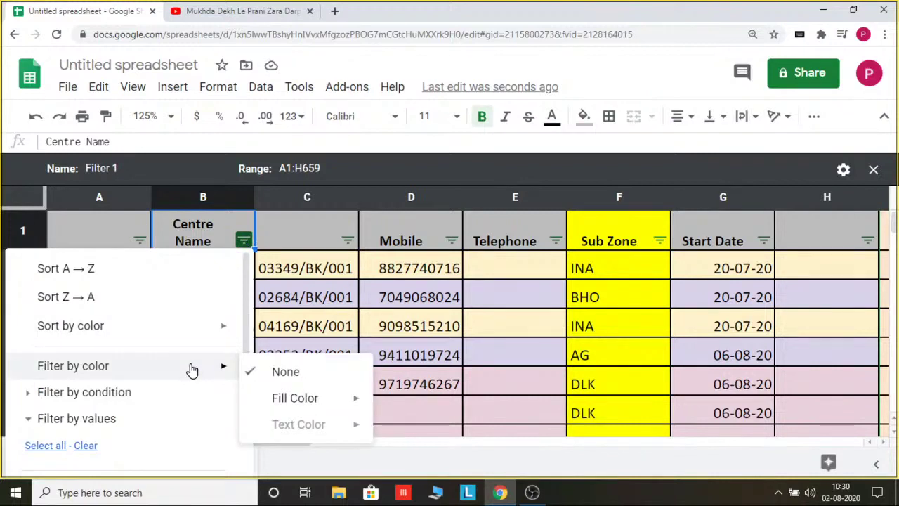
{"action": "mouse_move", "coordinate": [275, 399]}
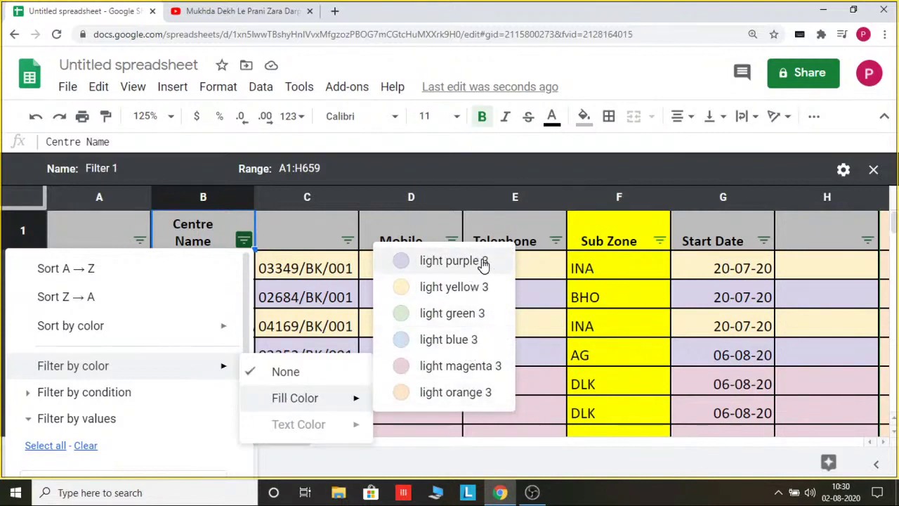
{"action": "left_click", "coordinate": [499, 275]}
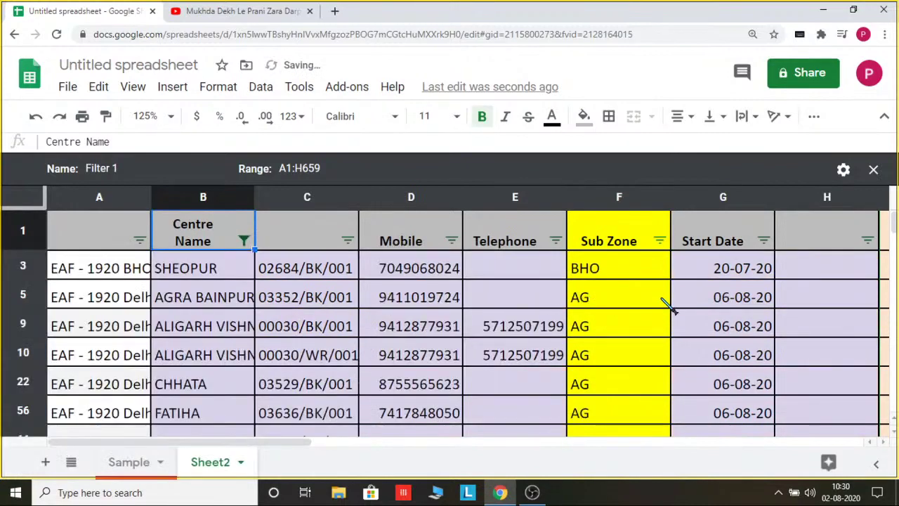
{"action": "scroll", "coordinate": [668, 305], "scroll_direction": "down", "scroll_amount": 6}
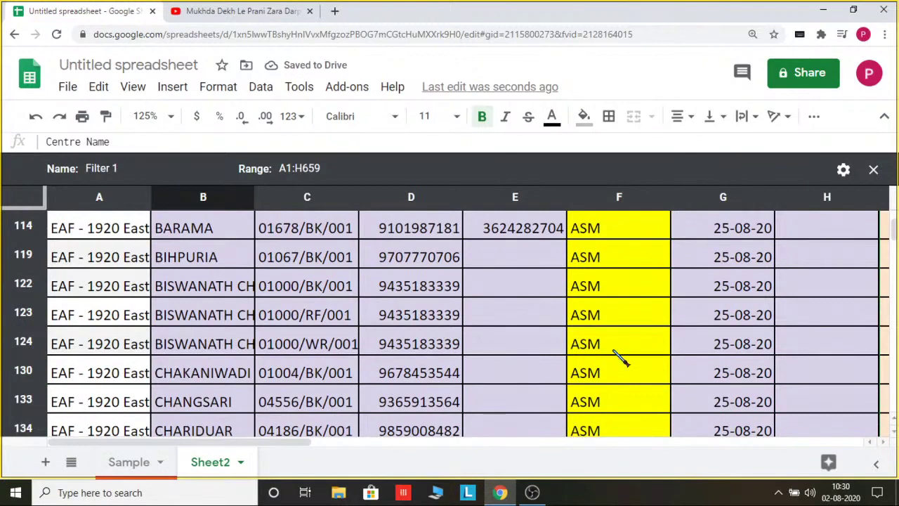
{"action": "scroll", "coordinate": [616, 361], "scroll_direction": "down", "scroll_amount": 3}
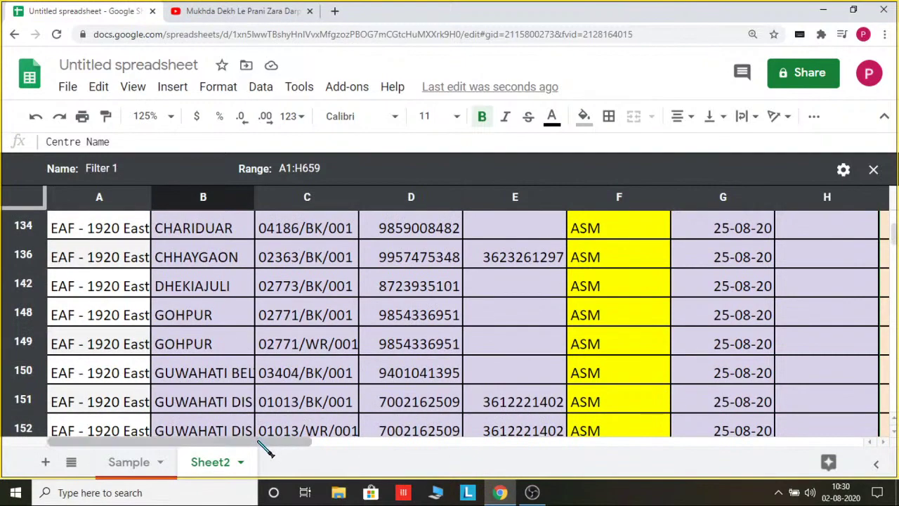
{"action": "key", "text": "ctrl+z"}
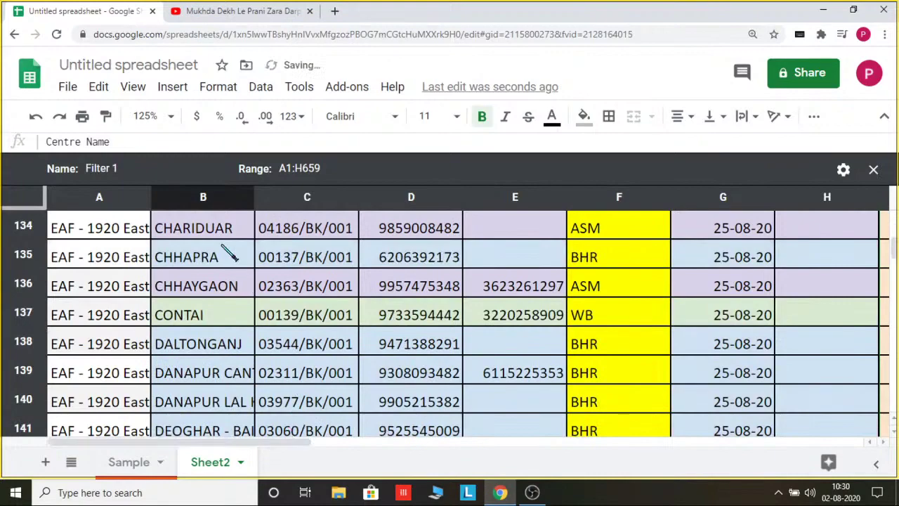
{"action": "scroll", "coordinate": [232, 246], "scroll_direction": "up", "scroll_amount": 8}
{"action": "scroll", "coordinate": [224, 243], "scroll_direction": "up", "scroll_amount": 3}
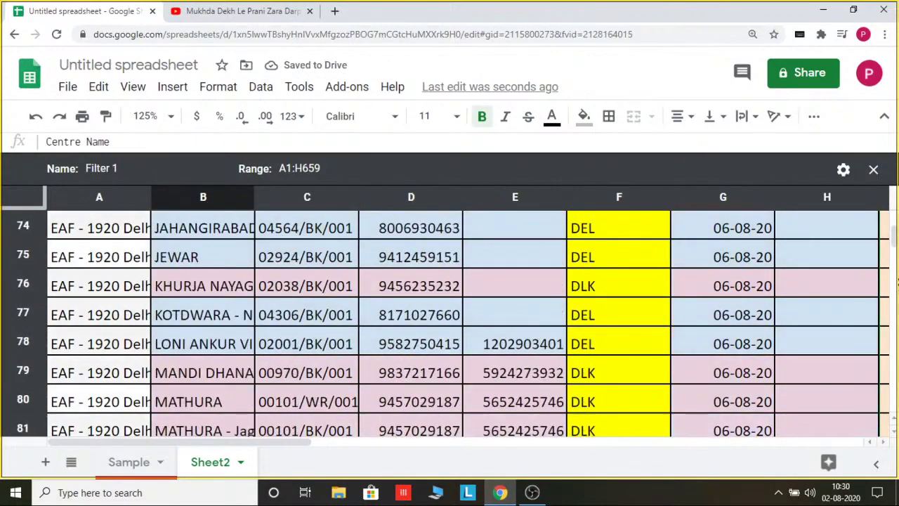
{"action": "scroll", "coordinate": [896, 214], "scroll_direction": "up", "scroll_amount": 2}
{"action": "left_click_drag", "start_coordinate": [896, 213], "coordinate": [896, 194]}
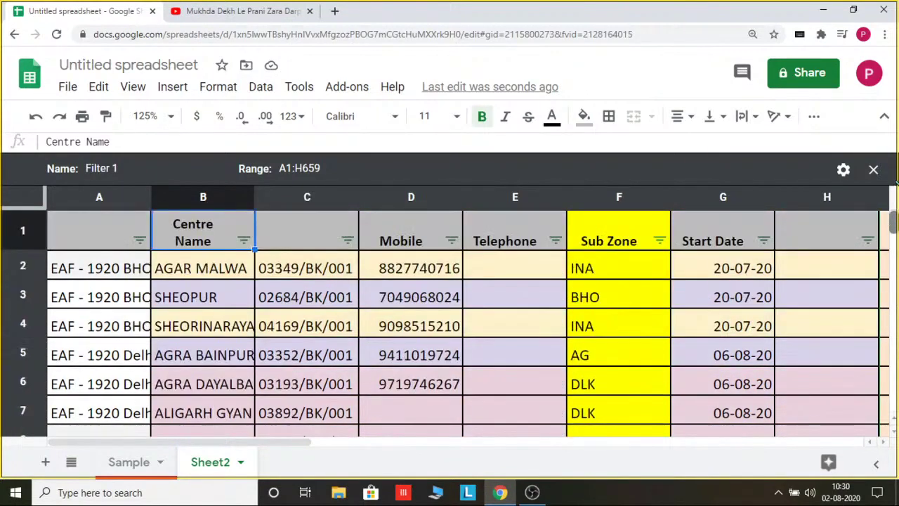
Step: Sort the filter view by the Centre Name fill color light yellow 3
{"action": "left_click", "coordinate": [243, 241]}
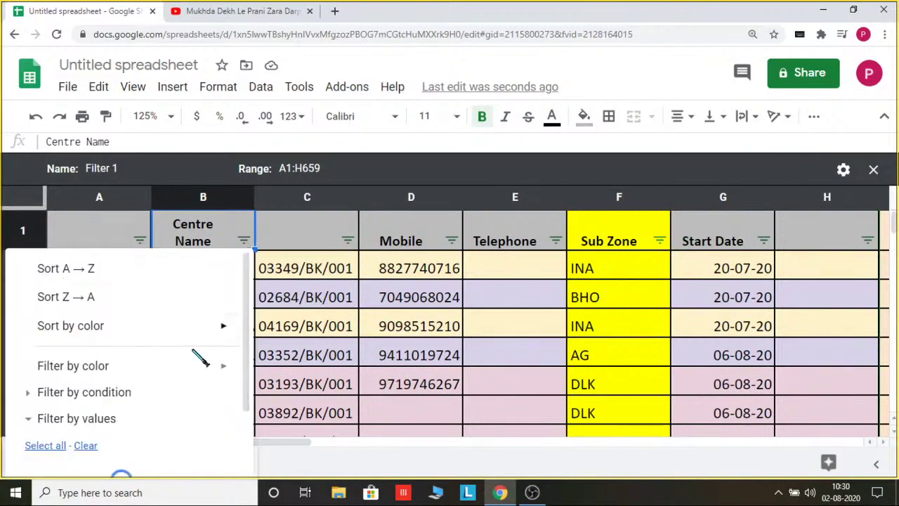
{"action": "mouse_move", "coordinate": [204, 325]}
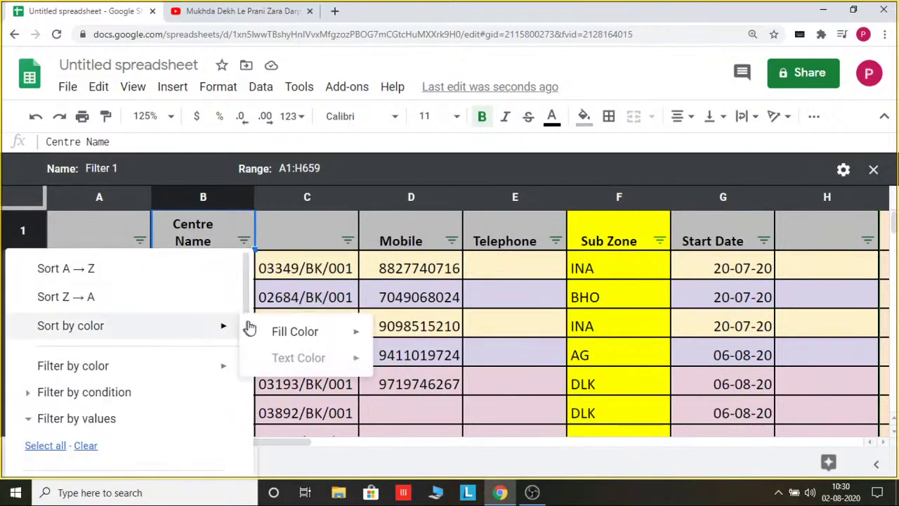
{"action": "mouse_move", "coordinate": [278, 331]}
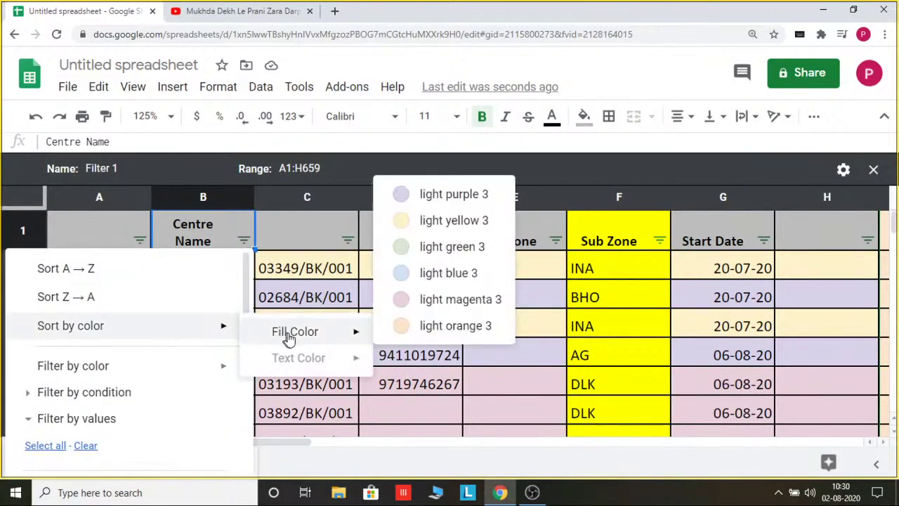
{"action": "left_click", "coordinate": [457, 220]}
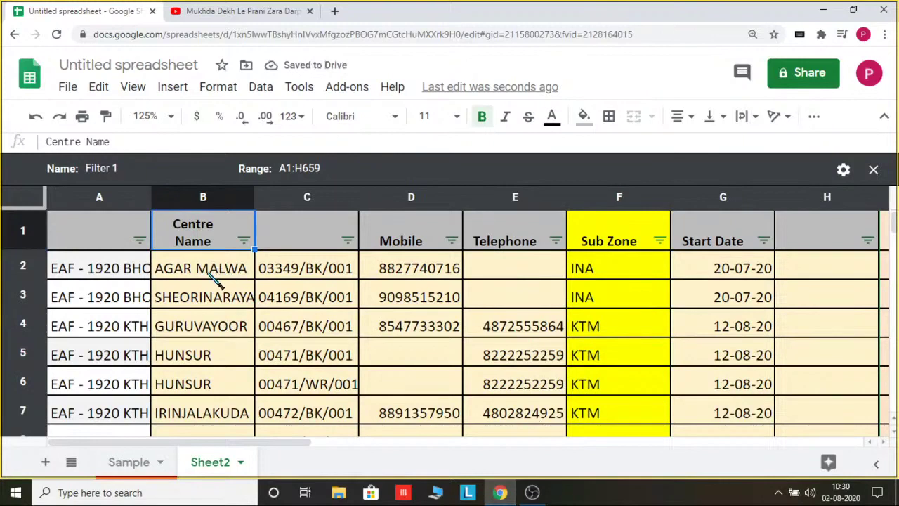
Step: Examine the cells of row 2 across columns B to I in the color-sorted registration data
{"action": "left_click", "coordinate": [214, 278]}
{"action": "left_click", "coordinate": [288, 277]}
{"action": "left_click", "coordinate": [455, 268]}
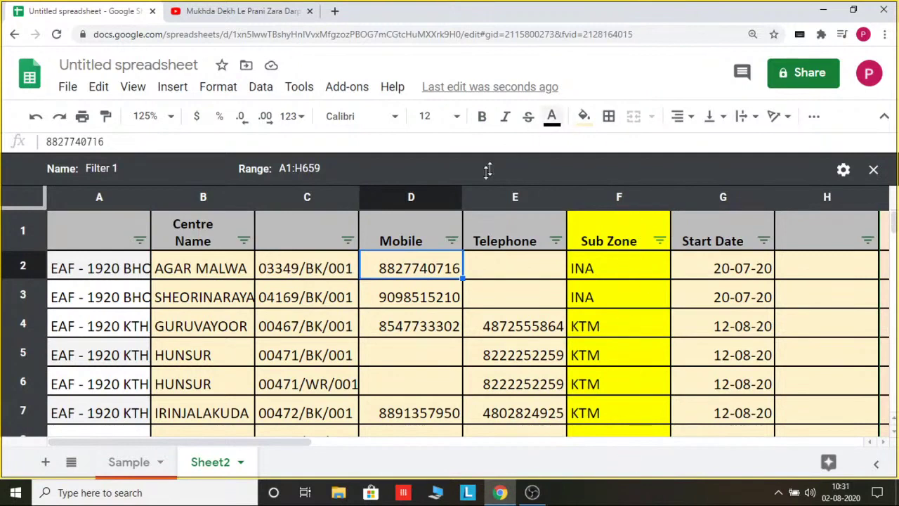
{"action": "left_click", "coordinate": [515, 277]}
{"action": "left_click", "coordinate": [745, 269]}
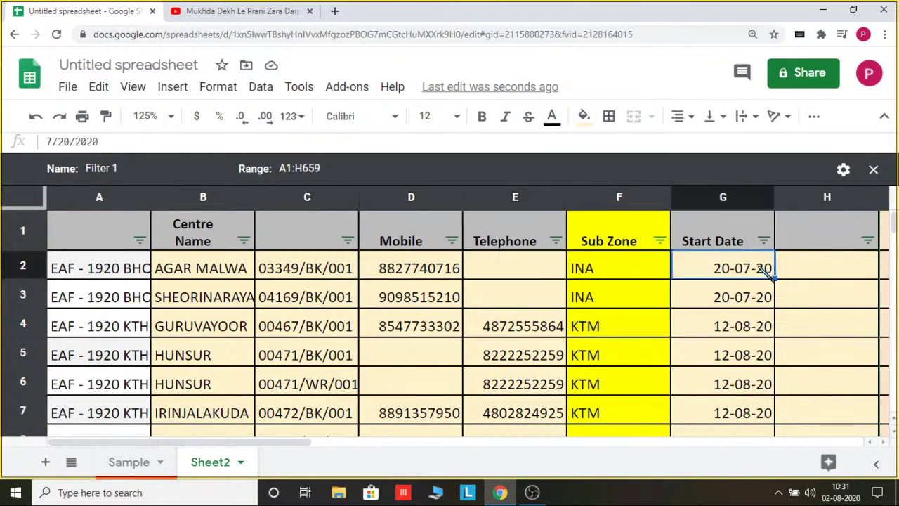
{"action": "left_click", "coordinate": [847, 273]}
{"action": "left_click", "coordinate": [882, 269]}
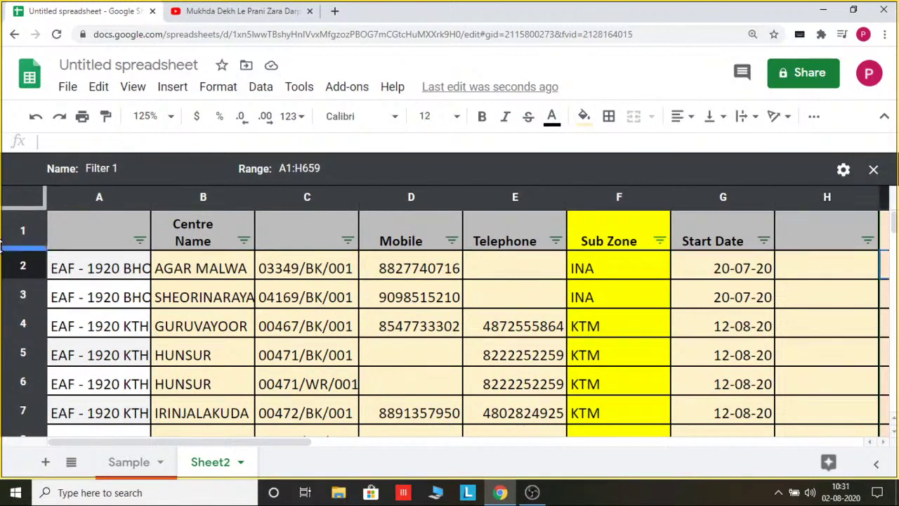
Step: Filter the Centre Name column by the fill color light purple 3
{"action": "left_click", "coordinate": [244, 242]}
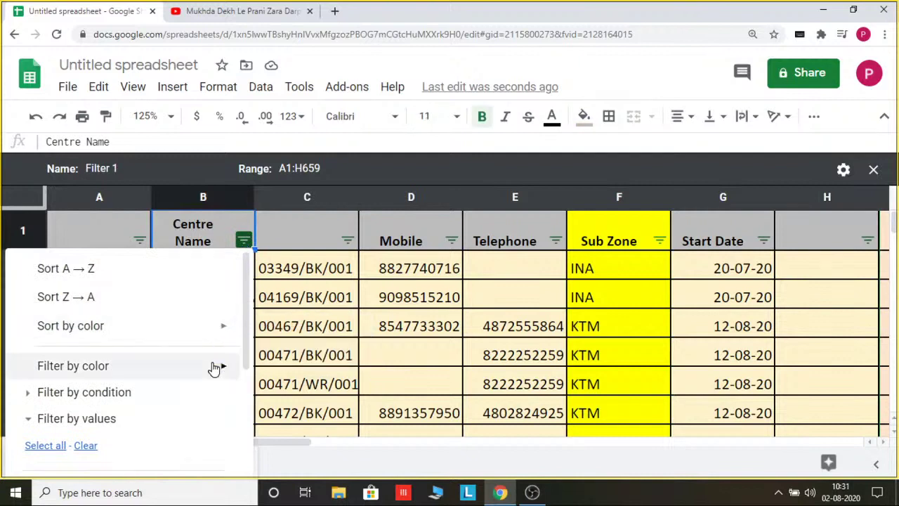
{"action": "mouse_move", "coordinate": [214, 369]}
{"action": "mouse_move", "coordinate": [330, 404]}
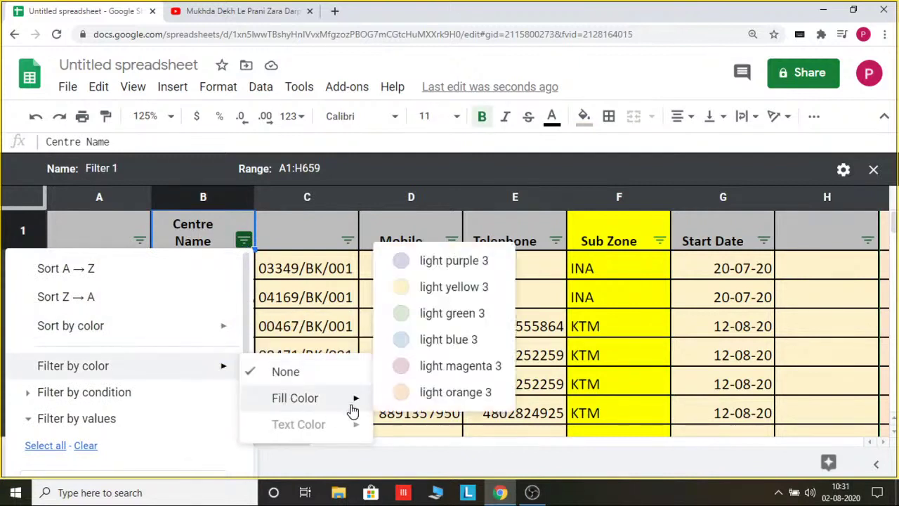
{"action": "left_click", "coordinate": [465, 261]}
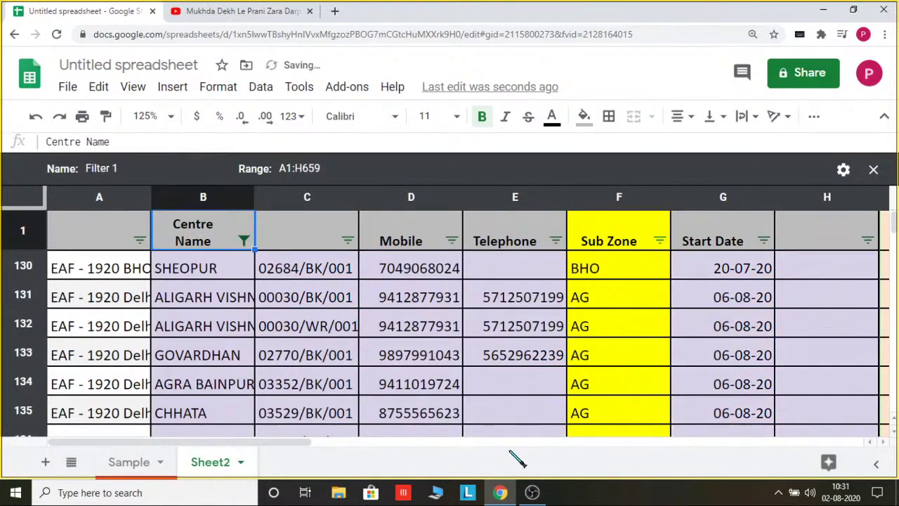
Step: Examine the filtered light purple rows across the columns and further down the sheet
{"action": "left_click", "coordinate": [226, 317]}
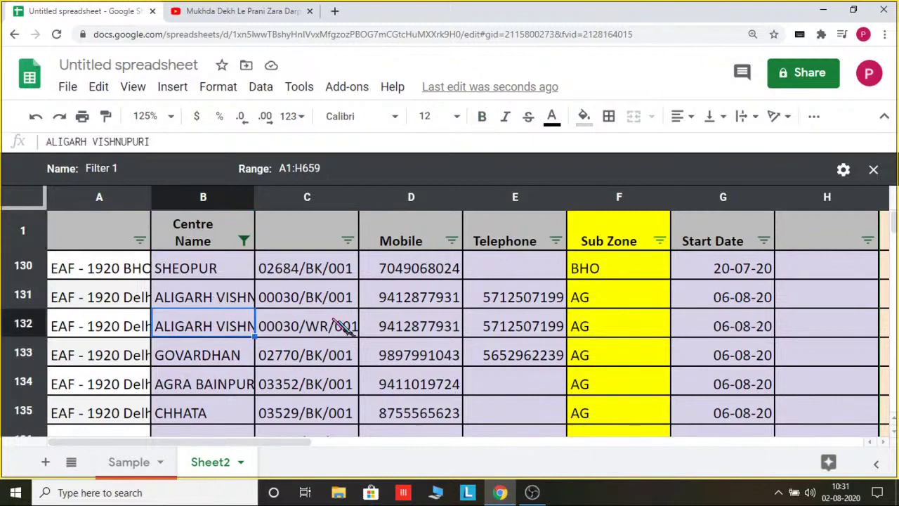
{"action": "left_click", "coordinate": [865, 374]}
{"action": "key", "text": "Right"}
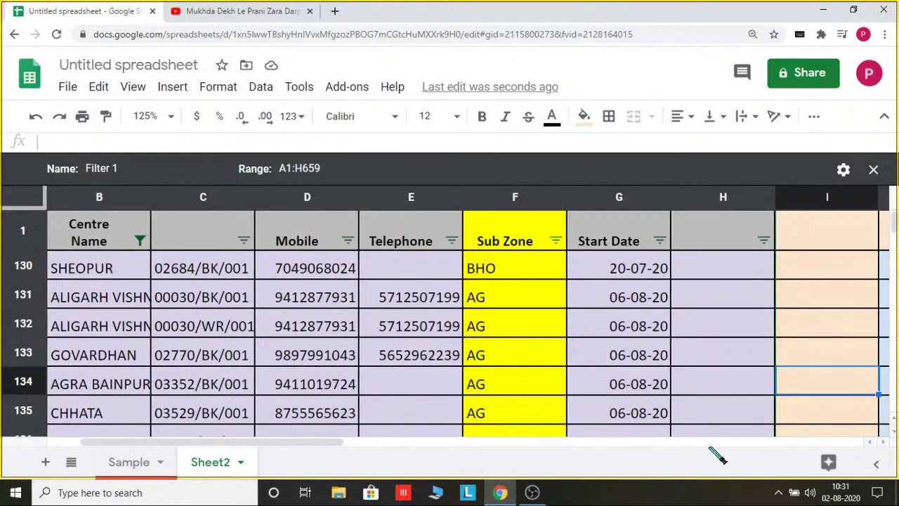
{"action": "left_click", "coordinate": [54, 442]}
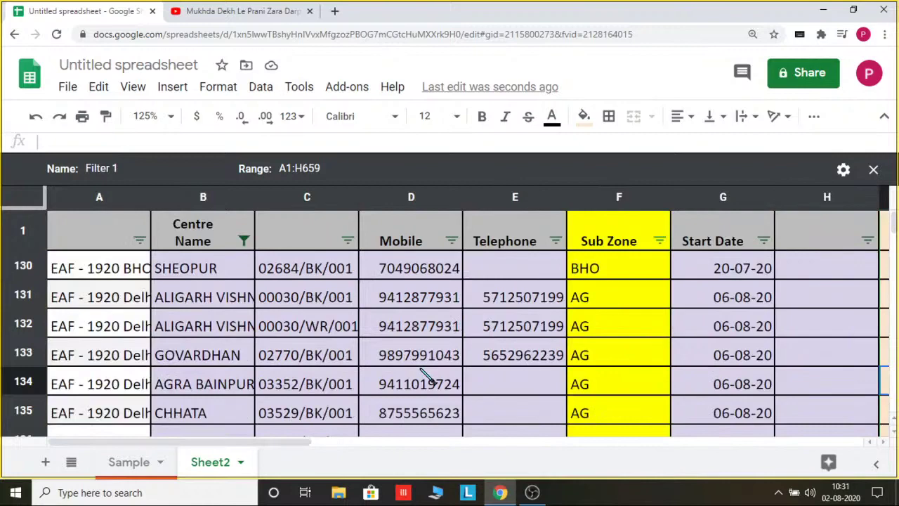
{"action": "scroll", "coordinate": [295, 281], "scroll_direction": "down", "scroll_amount": 3}
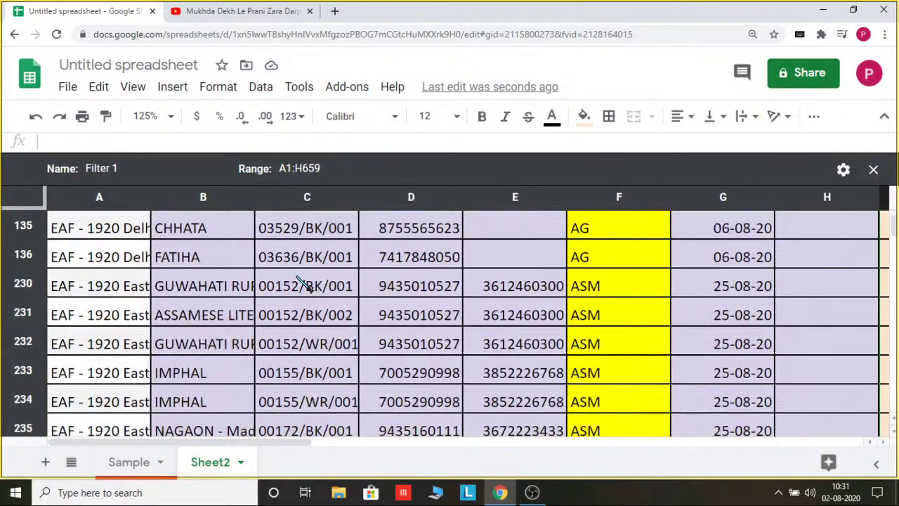
{"action": "scroll", "coordinate": [302, 280], "scroll_direction": "up", "scroll_amount": 3}
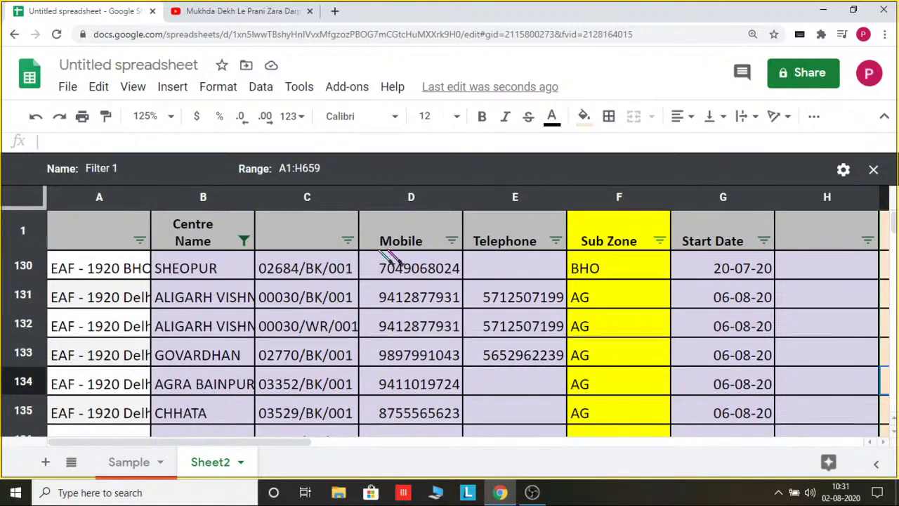
{"action": "scroll", "coordinate": [295, 287], "scroll_direction": "down", "scroll_amount": 7}
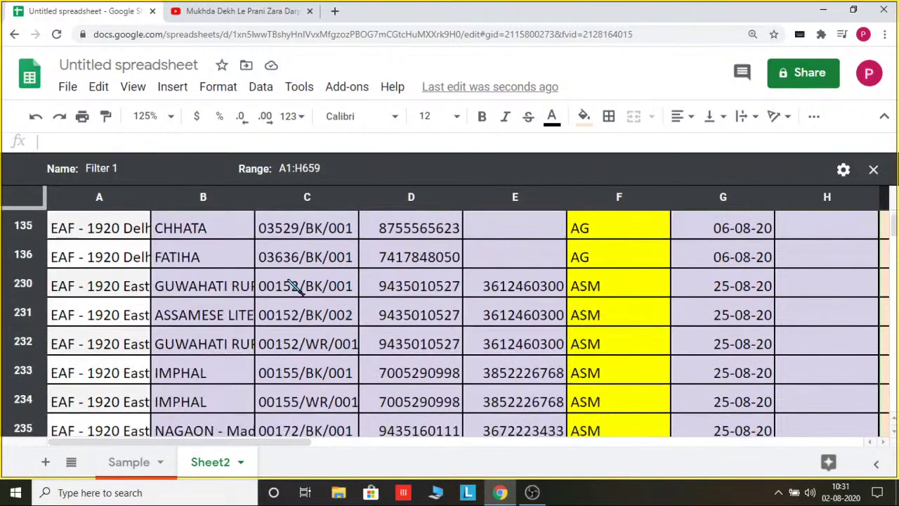
{"action": "scroll", "coordinate": [293, 287], "scroll_direction": "down", "scroll_amount": 2}
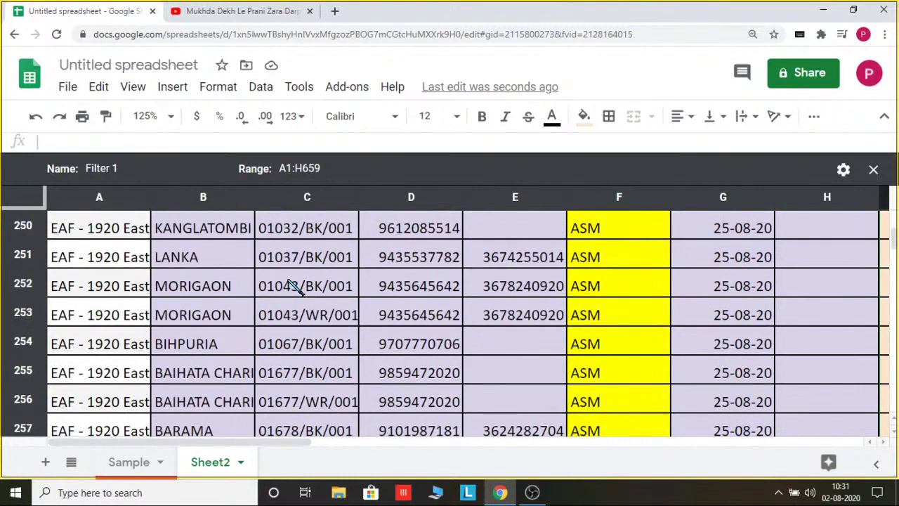
{"action": "scroll", "coordinate": [295, 287], "scroll_direction": "down", "scroll_amount": 20}
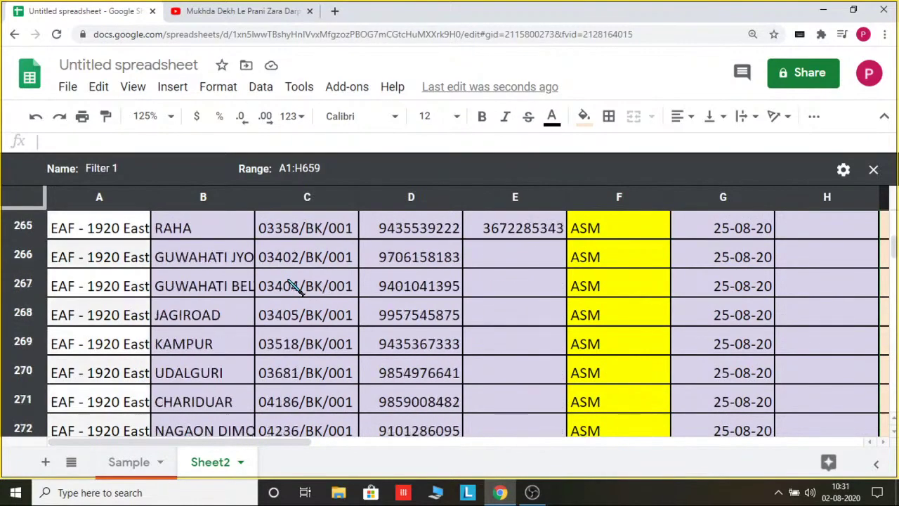
{"action": "scroll", "coordinate": [295, 287], "scroll_direction": "up", "scroll_amount": 20}
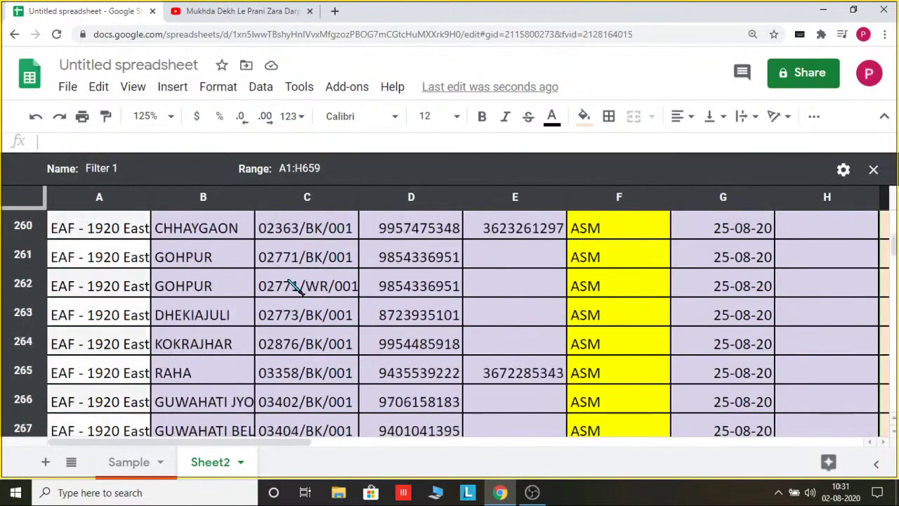
{"action": "scroll", "coordinate": [294, 286], "scroll_direction": "up", "scroll_amount": 15}
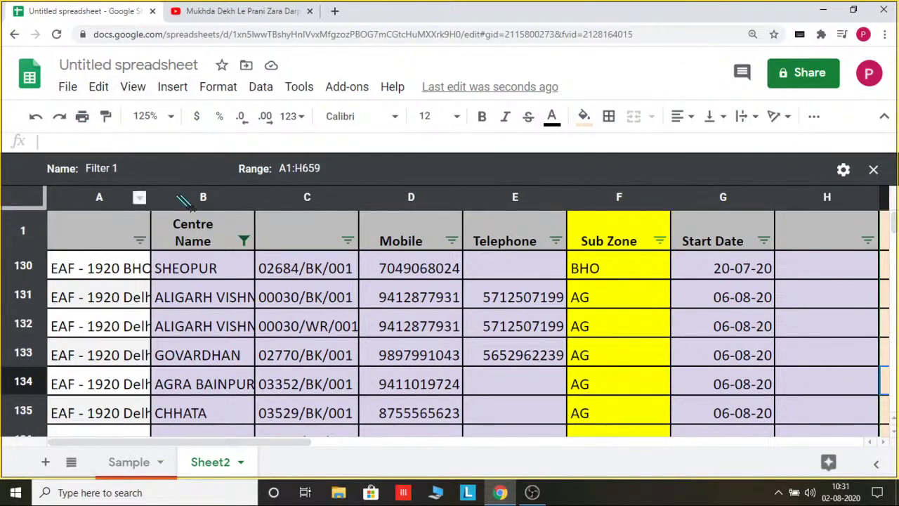
Step: Check the fill colors offered for sorting column A, and undo the last Centre Name color filter and color sort
{"action": "left_click", "coordinate": [141, 240]}
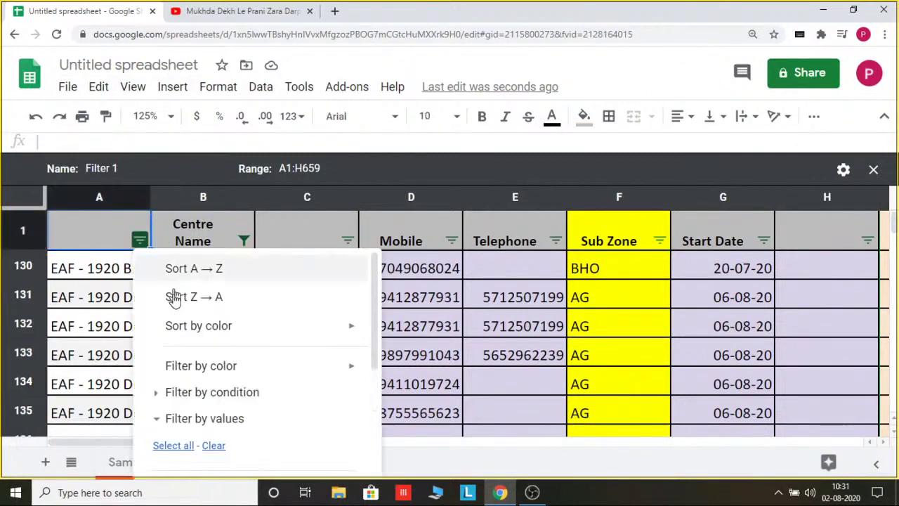
{"action": "mouse_move", "coordinate": [239, 373]}
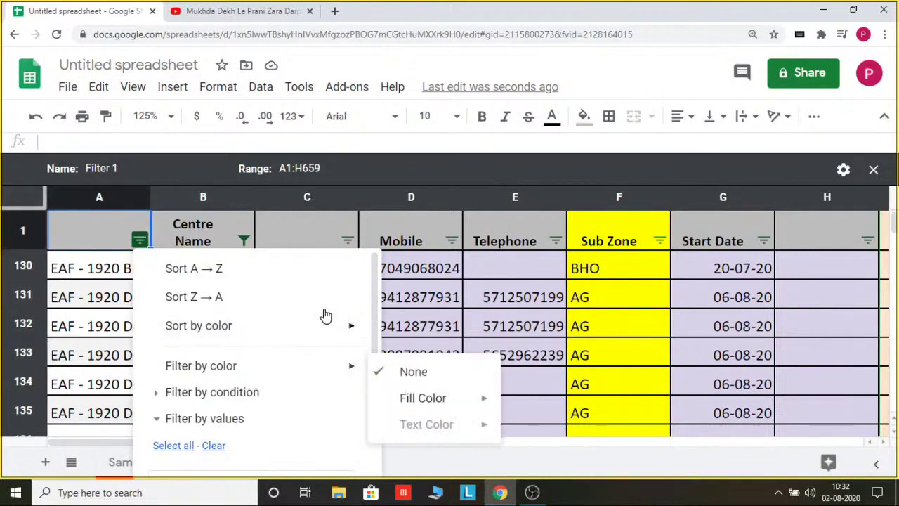
{"action": "mouse_move", "coordinate": [336, 337]}
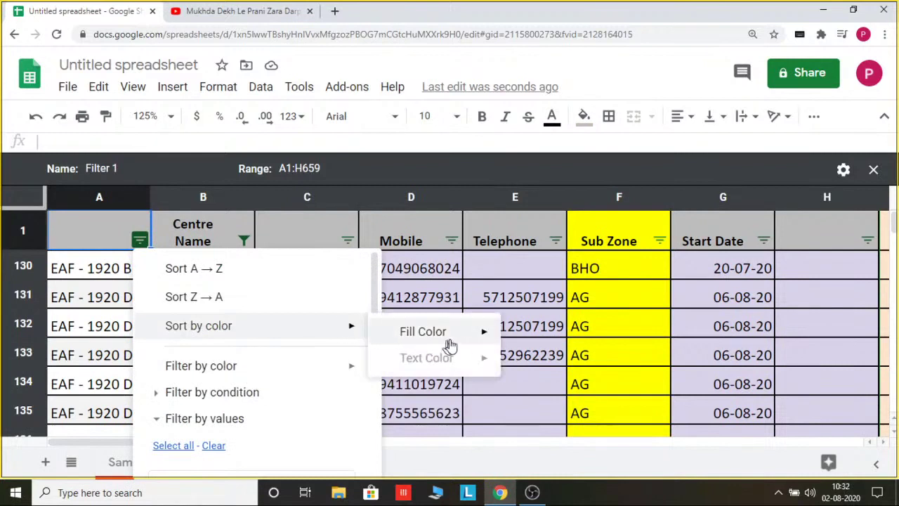
{"action": "mouse_move", "coordinate": [490, 337]}
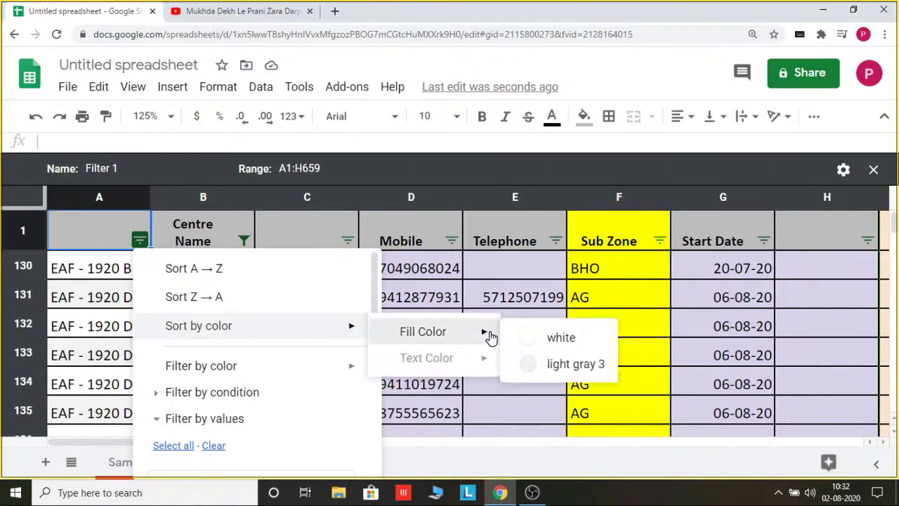
{"action": "left_click", "coordinate": [537, 309]}
{"action": "key", "text": "ctrl+z"}
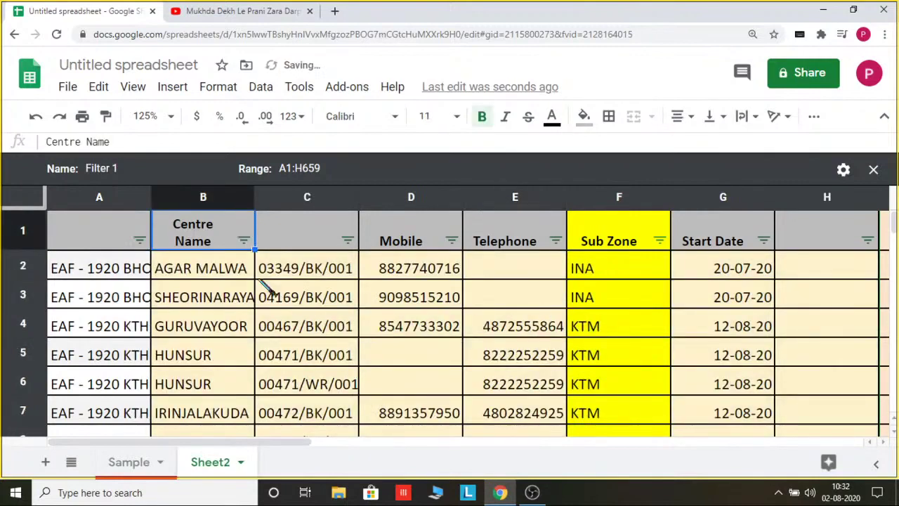
{"action": "key", "text": "ctrl+y"}
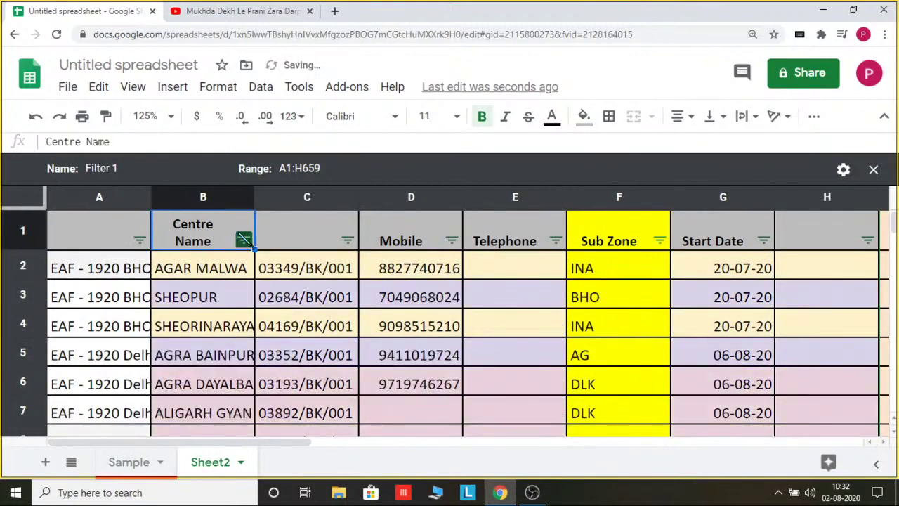
Step: Sort the filter view by the Centre Name fill color light yellow 3 and check the row order down the sheet
{"action": "left_click", "coordinate": [245, 241]}
{"action": "mouse_move", "coordinate": [177, 318]}
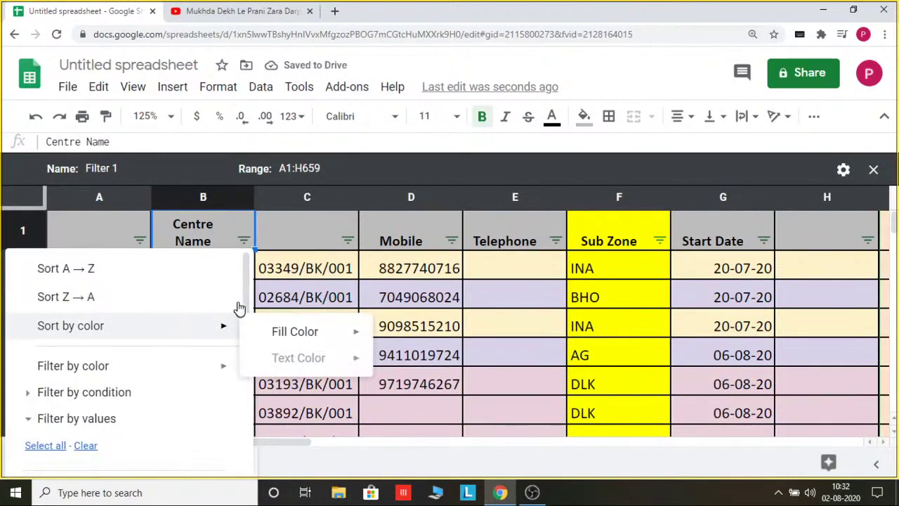
{"action": "mouse_move", "coordinate": [301, 338]}
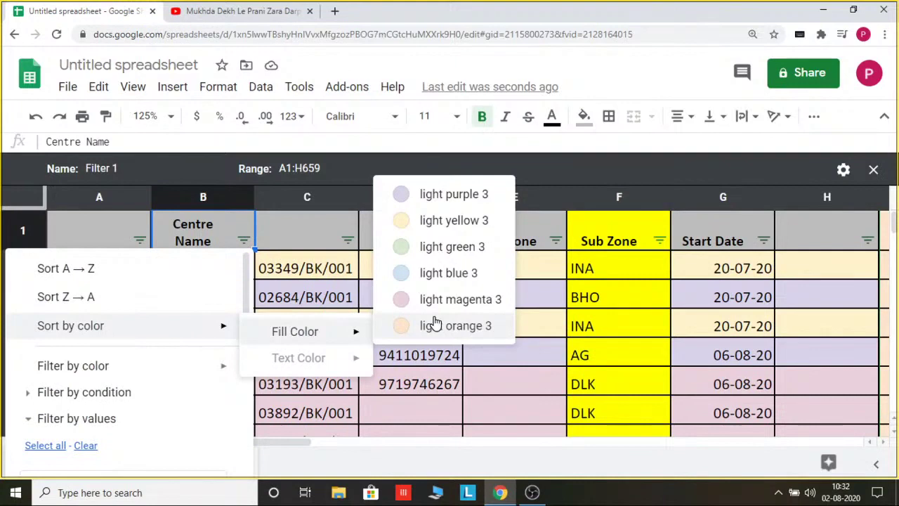
{"action": "left_click", "coordinate": [462, 220]}
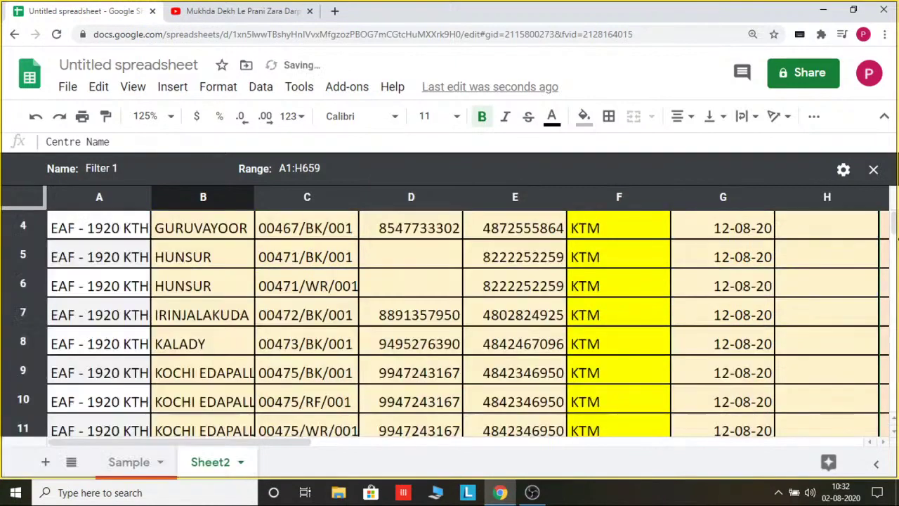
{"action": "left_click_drag", "start_coordinate": [894, 239], "coordinate": [895, 205]}
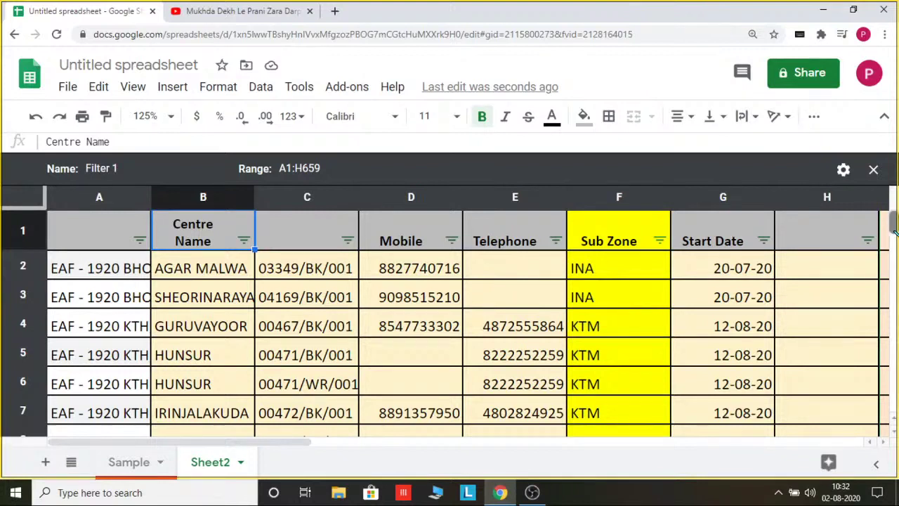
{"action": "left_click_drag", "start_coordinate": [894, 231], "coordinate": [893, 322]}
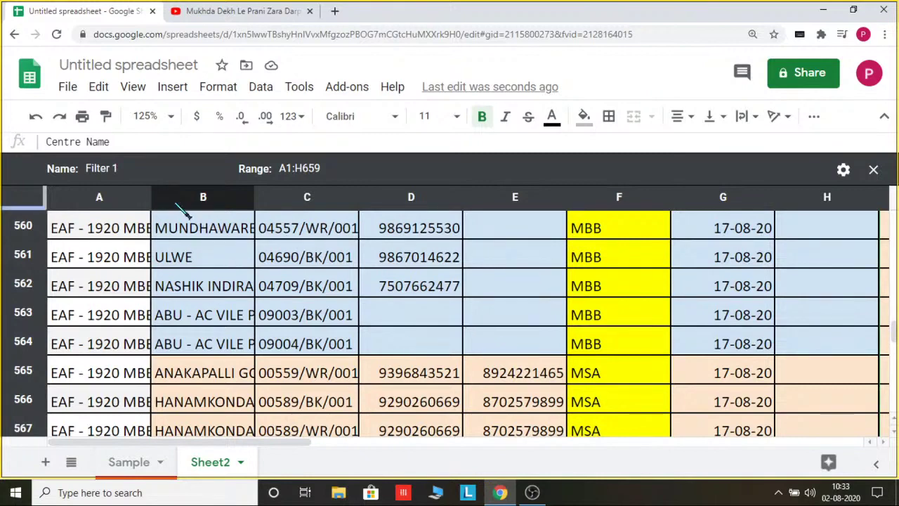
{"action": "scroll", "coordinate": [261, 224], "scroll_direction": "up", "scroll_amount": 8}
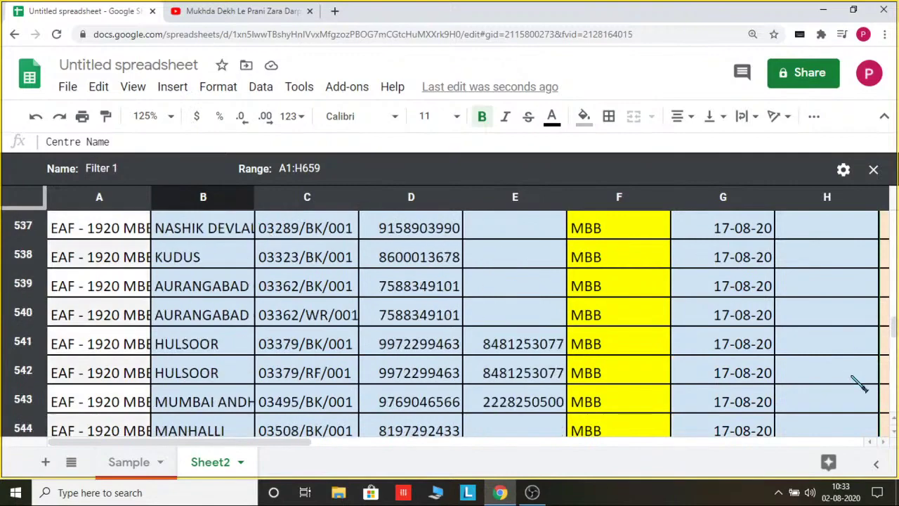
{"action": "left_click_drag", "start_coordinate": [895, 327], "coordinate": [895, 156]}
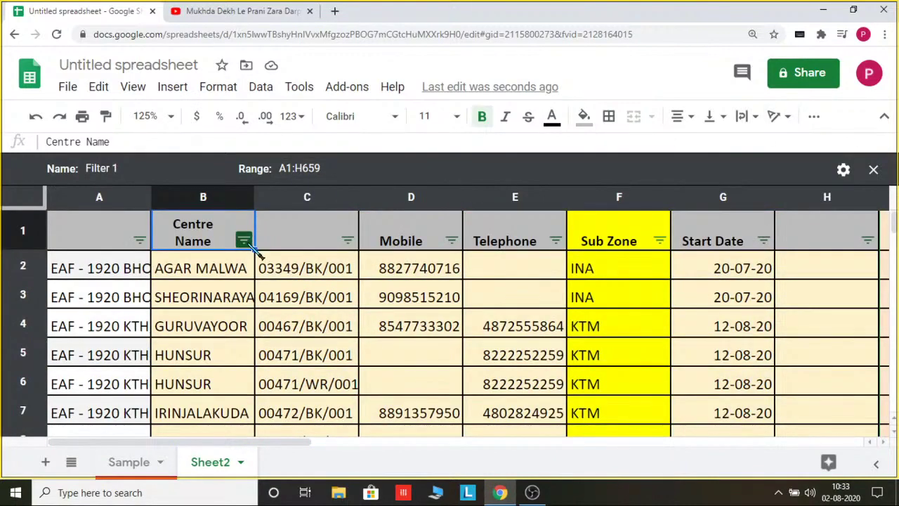
Step: Filter the Centre Name column to the light purple 3 fill color and check the remaining rows
{"action": "left_click", "coordinate": [246, 242]}
{"action": "mouse_move", "coordinate": [127, 367]}
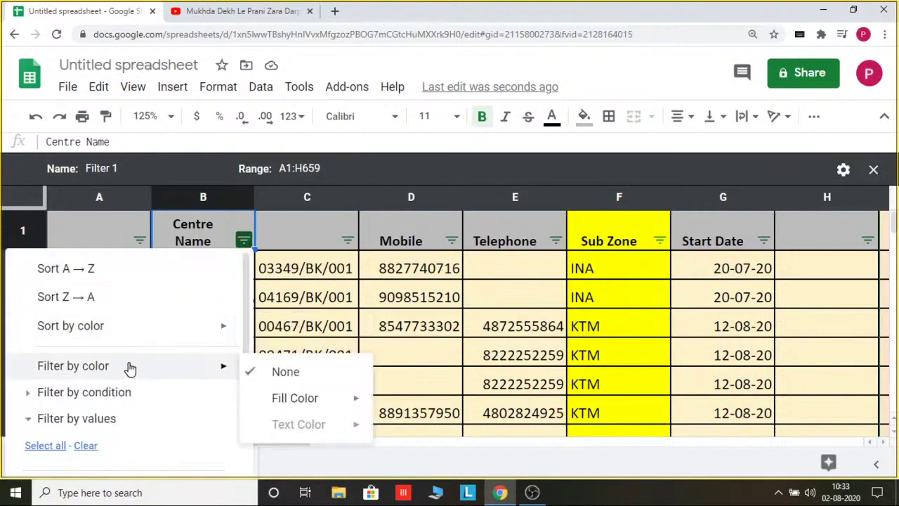
{"action": "mouse_move", "coordinate": [288, 395]}
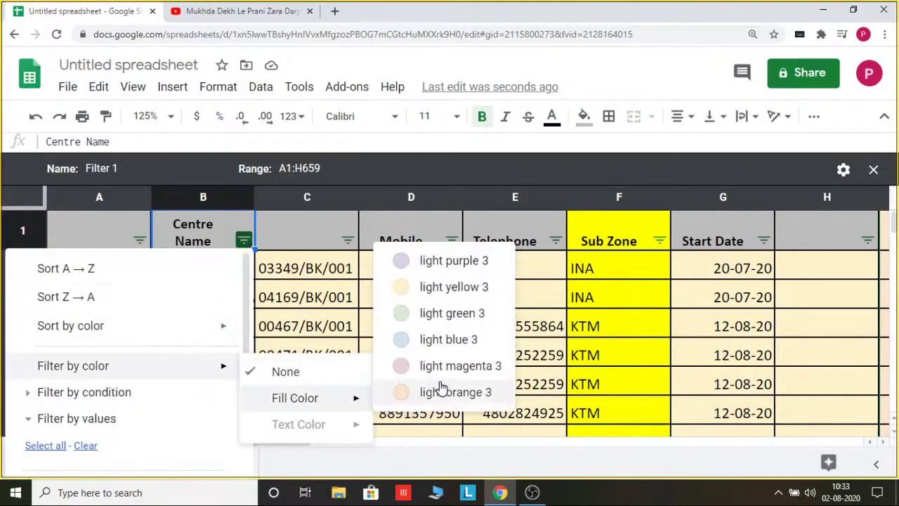
{"action": "left_click", "coordinate": [447, 262]}
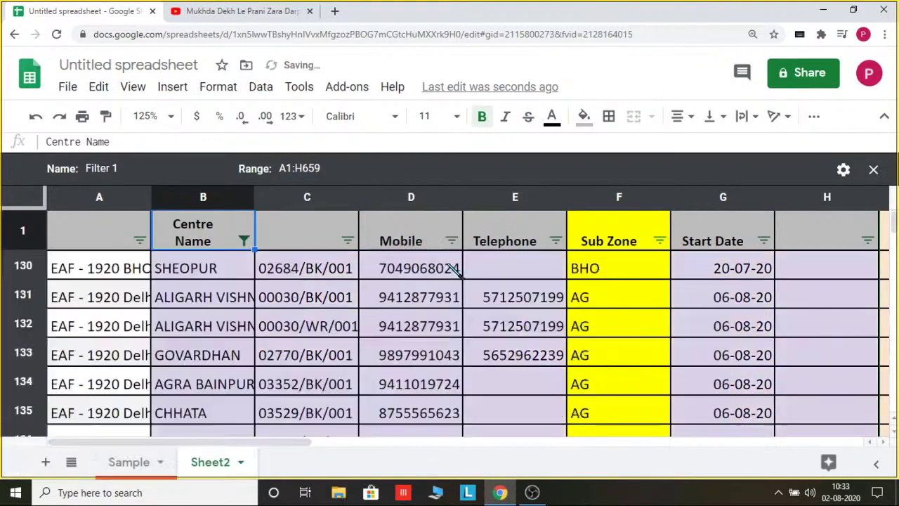
{"action": "left_click_drag", "start_coordinate": [893, 223], "coordinate": [893, 258]}
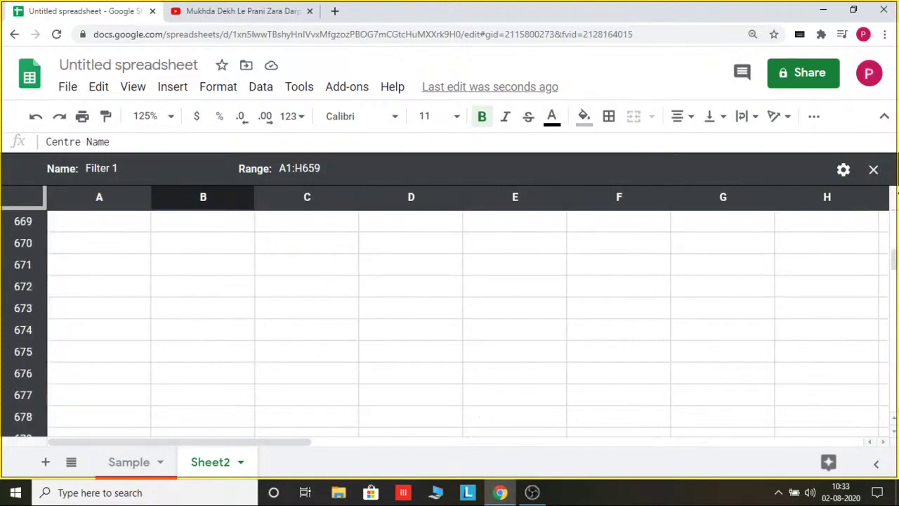
{"action": "left_click_drag", "start_coordinate": [893, 258], "coordinate": [893, 222]}
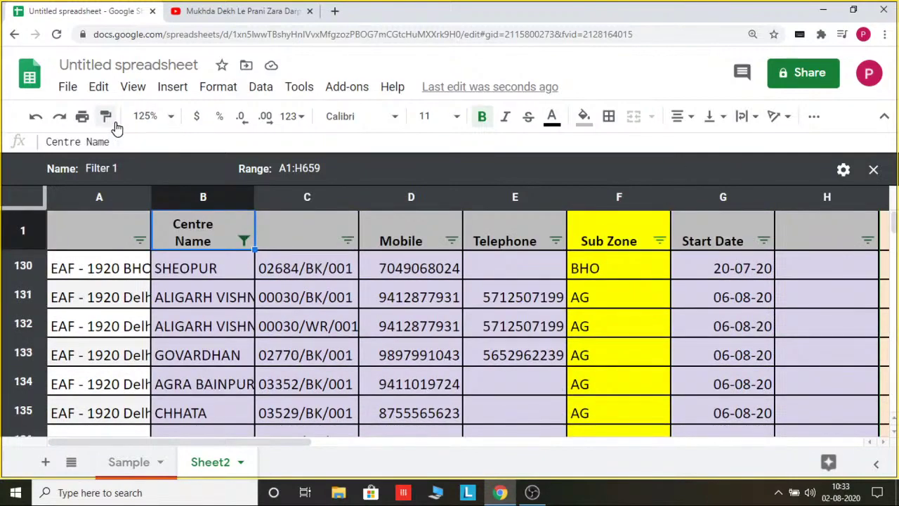
Step: Undo the Centre Name color filter and switch to OBS Studio
{"action": "key", "text": "ctrl+z"}
{"action": "key", "text": "alt+Tab"}
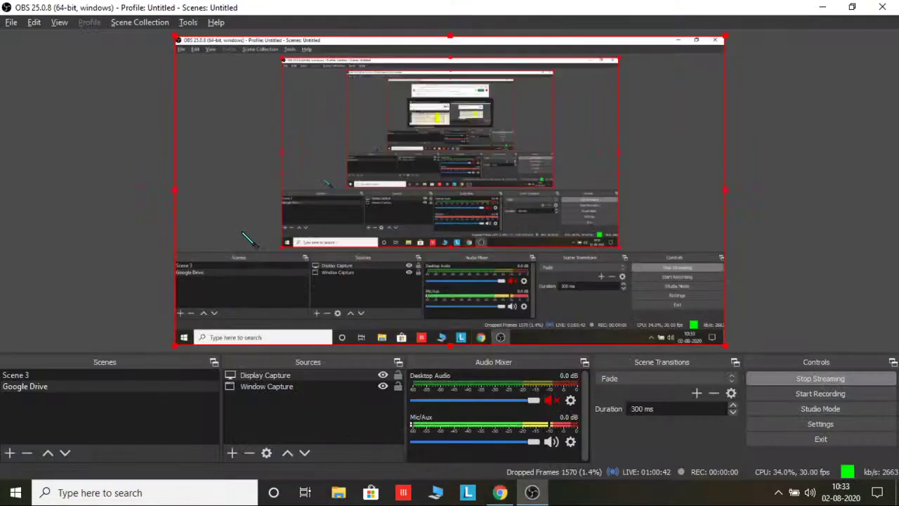
Step: Switch back to the spreadsheet in Chrome, view the Centre Name column's filter-by-condition option, and look over the rows of Sheet2
{"action": "key", "text": "alt+Tab"}
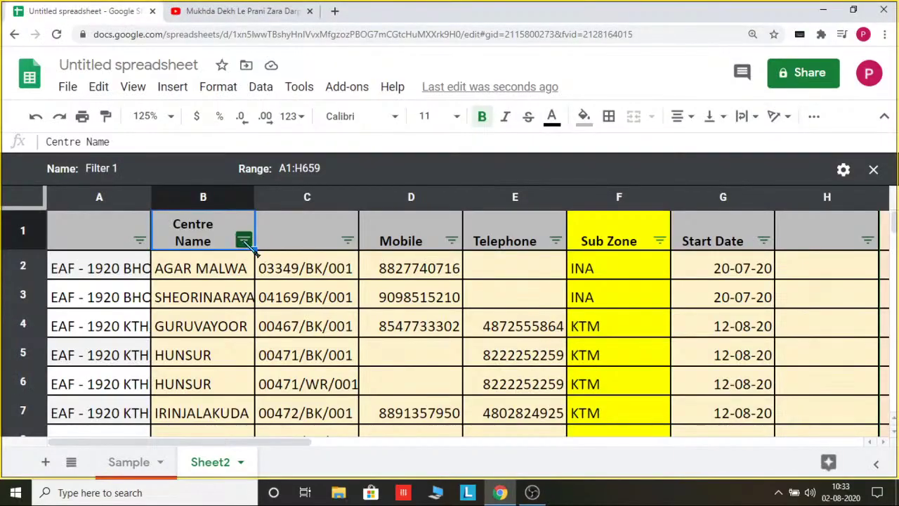
{"action": "left_click", "coordinate": [245, 243]}
{"action": "mouse_move", "coordinate": [176, 381]}
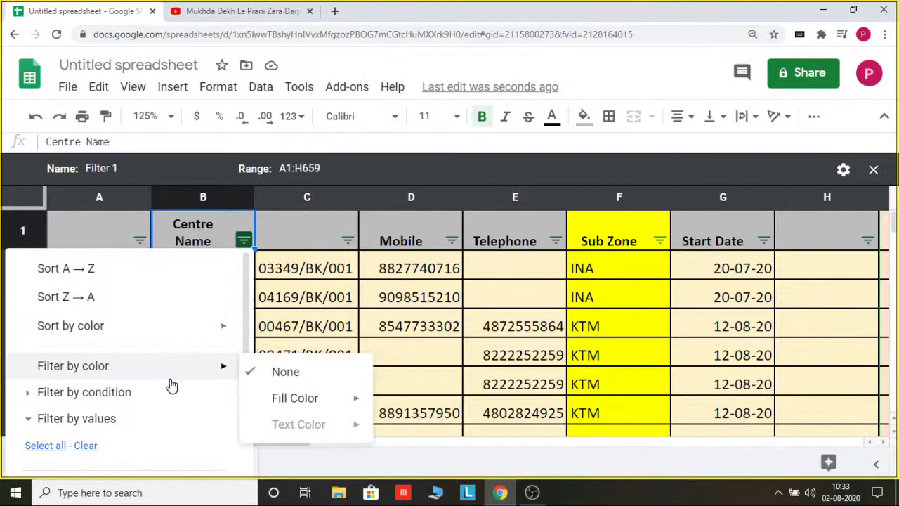
{"action": "left_click", "coordinate": [104, 397]}
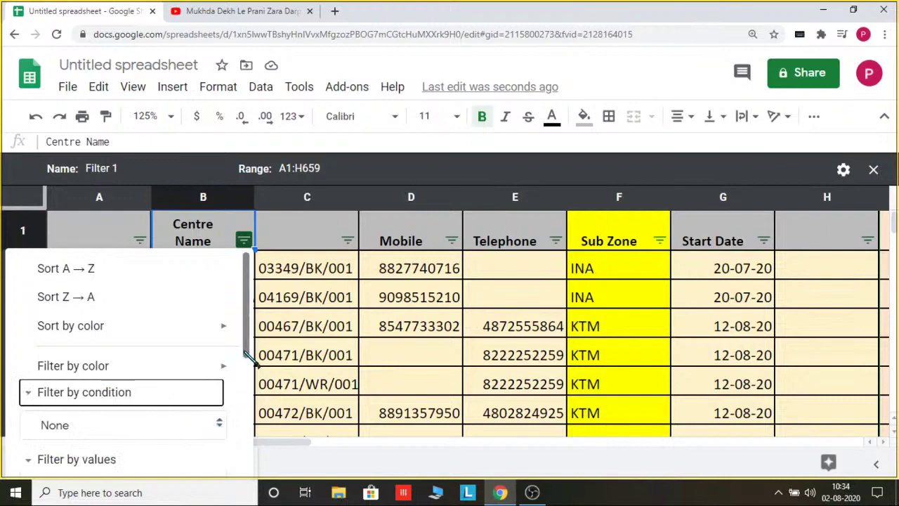
{"action": "left_click_drag", "start_coordinate": [892, 226], "coordinate": [893, 233]}
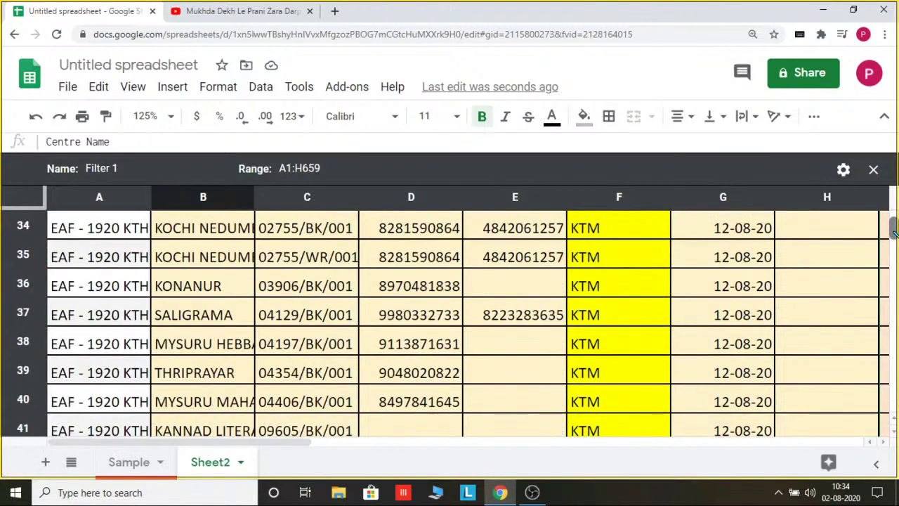
{"action": "scroll", "coordinate": [597, 256], "scroll_direction": "up", "scroll_amount": 7}
{"action": "scroll", "coordinate": [892, 228], "scroll_direction": "up", "scroll_amount": 4}
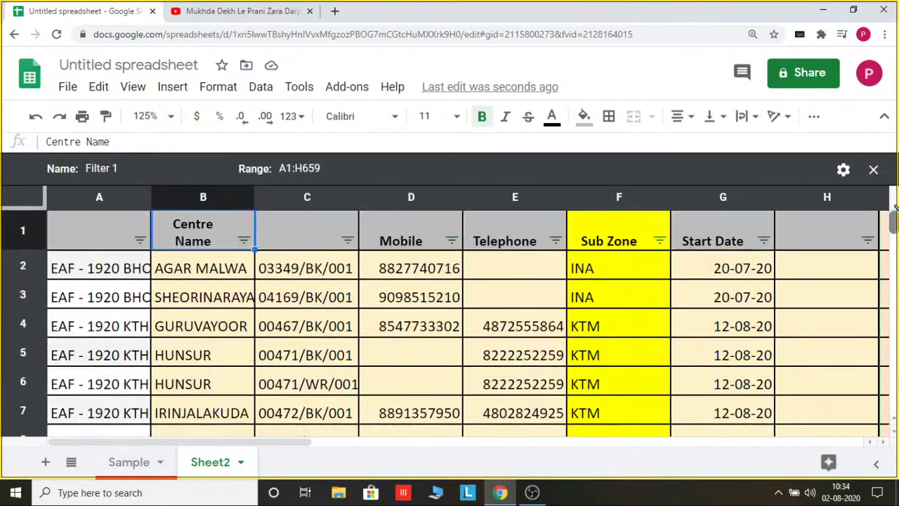
Step: Examine the filter options of the Centre Name column, including the condition choices and the list of values
{"action": "left_click", "coordinate": [243, 240]}
{"action": "scroll", "coordinate": [249, 354], "scroll_direction": "down", "scroll_amount": 1}
{"action": "left_click_drag", "start_coordinate": [249, 354], "coordinate": [246, 400]}
{"action": "left_click_drag", "start_coordinate": [243, 419], "coordinate": [245, 335]}
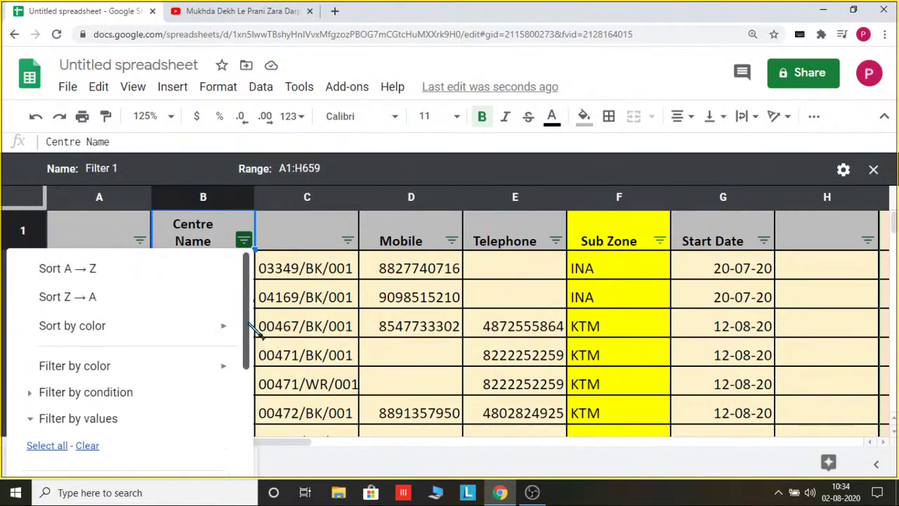
{"action": "left_click", "coordinate": [101, 393]}
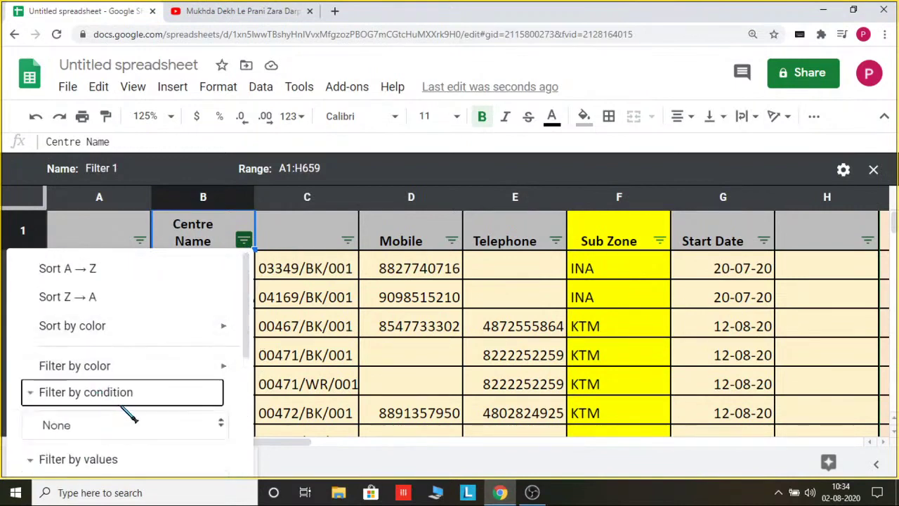
{"action": "left_click", "coordinate": [220, 424]}
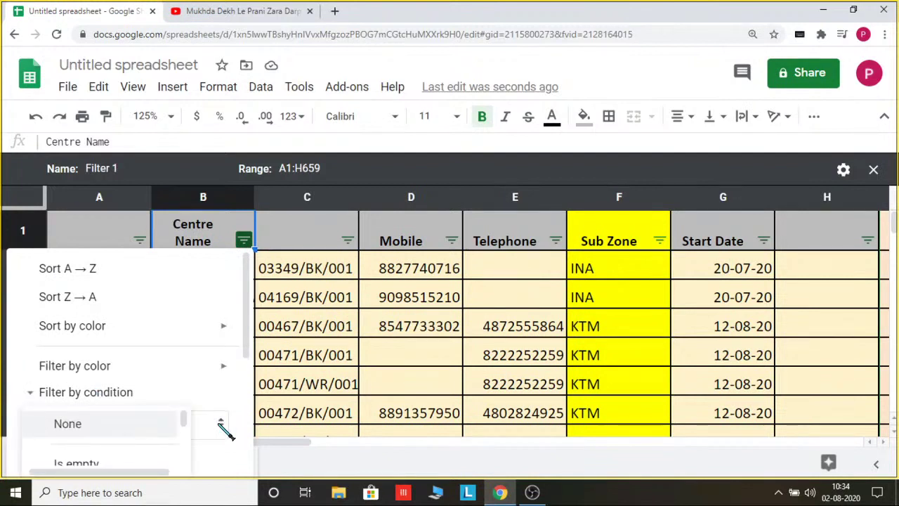
{"action": "left_click", "coordinate": [242, 390]}
{"action": "scroll", "coordinate": [246, 393], "scroll_direction": "down", "scroll_amount": 2}
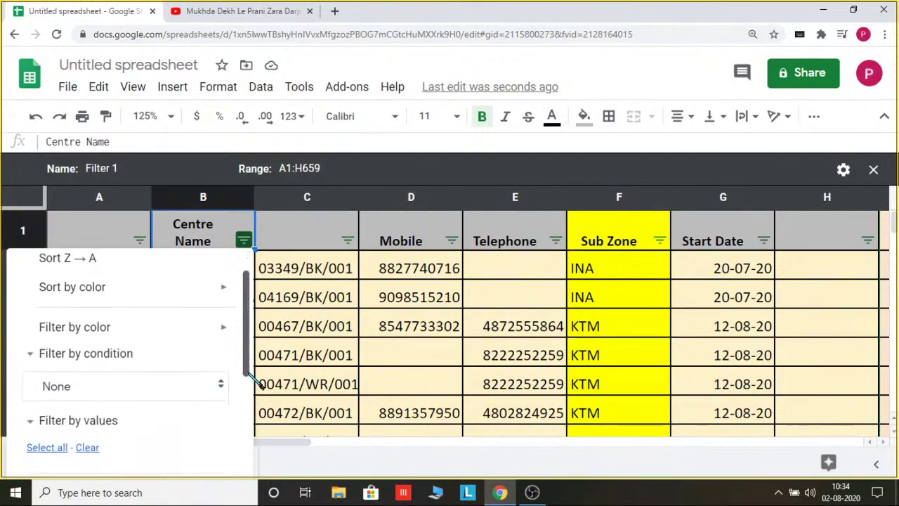
{"action": "left_click_drag", "start_coordinate": [247, 392], "coordinate": [251, 420]}
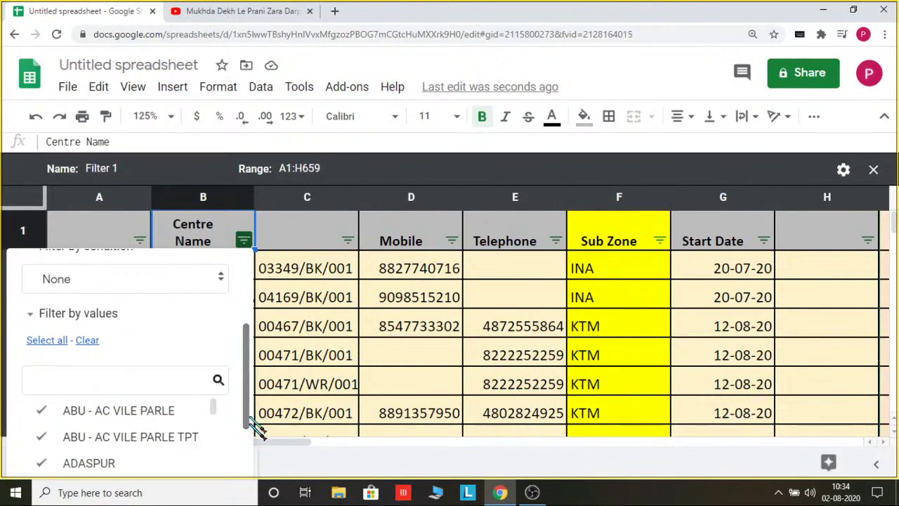
Step: Filter the Centre Name column by the condition Is empty and check the resulting rows
{"action": "left_click", "coordinate": [223, 278]}
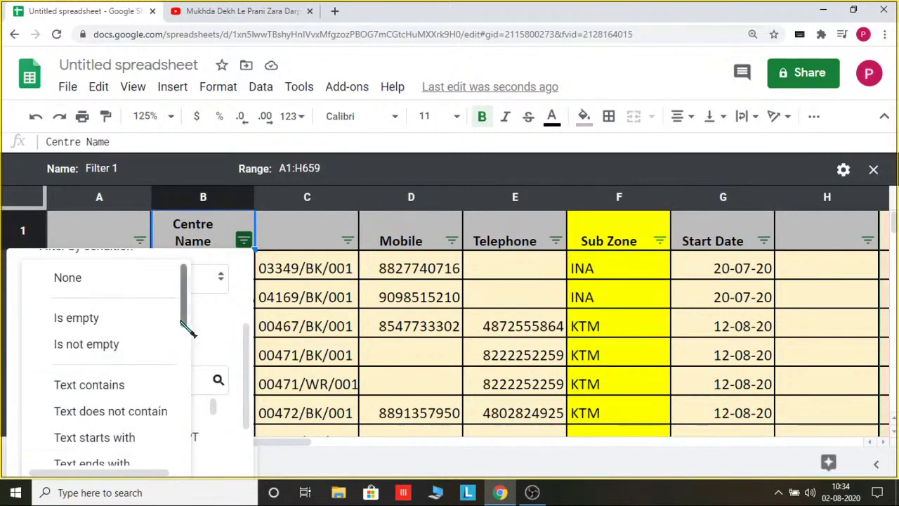
{"action": "mouse_move", "coordinate": [182, 322]}
{"action": "left_mouse_down"}
{"action": "mouse_move", "coordinate": [181, 376]}
{"action": "mouse_move", "coordinate": [181, 318]}
{"action": "left_mouse_up"}
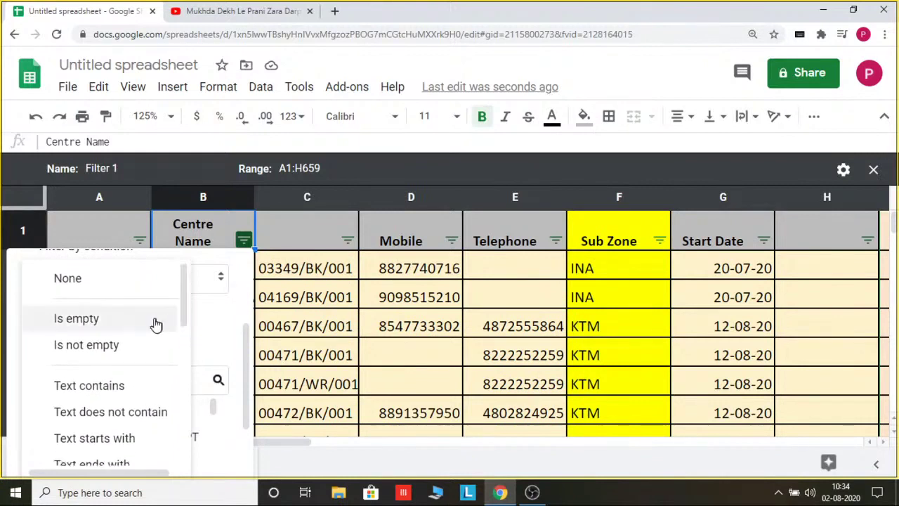
{"action": "left_click", "coordinate": [95, 323]}
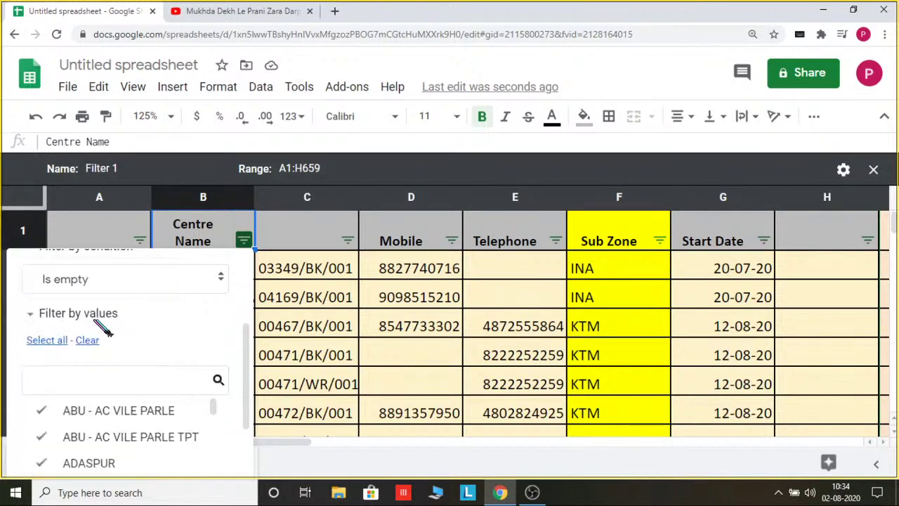
{"action": "left_click_drag", "start_coordinate": [245, 381], "coordinate": [250, 452]}
{"action": "left_click", "coordinate": [197, 452]}
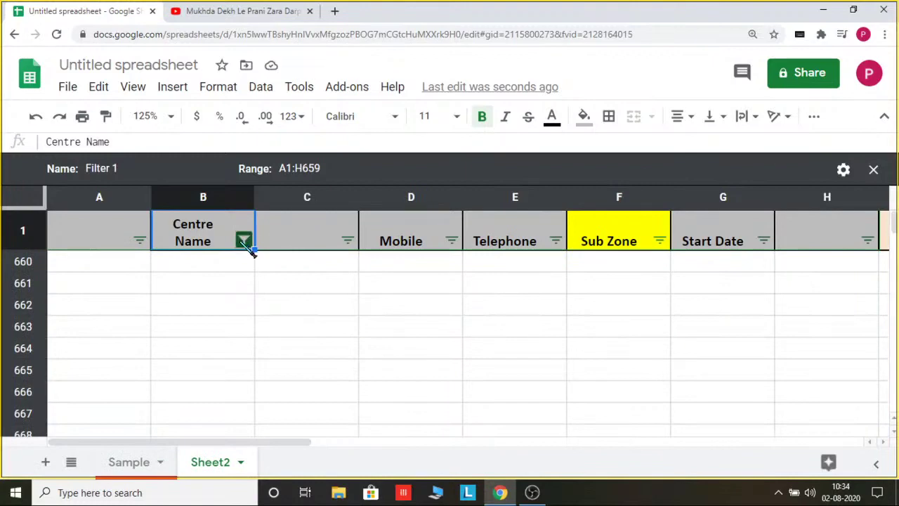
{"action": "left_click_drag", "start_coordinate": [892, 222], "coordinate": [895, 140]}
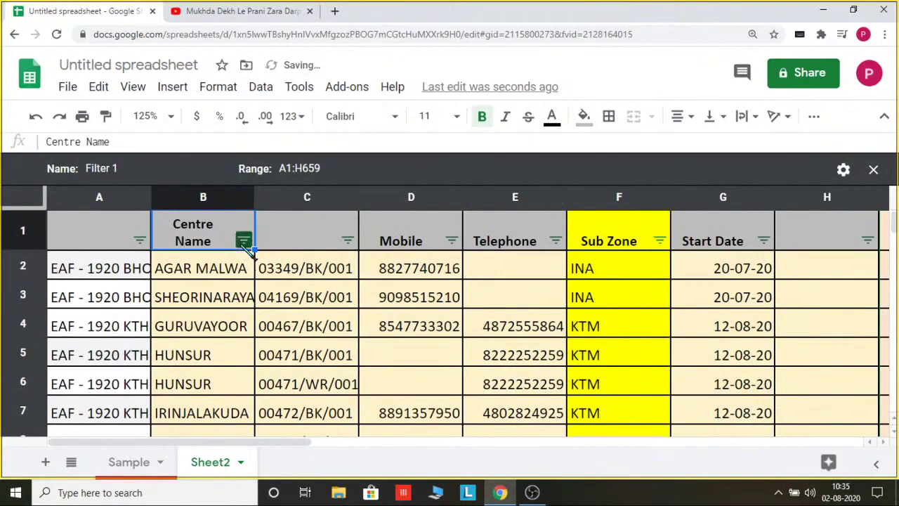
Step: Filter the Centre Name column by the condition Is not empty and check the rows that remain
{"action": "left_click", "coordinate": [244, 241]}
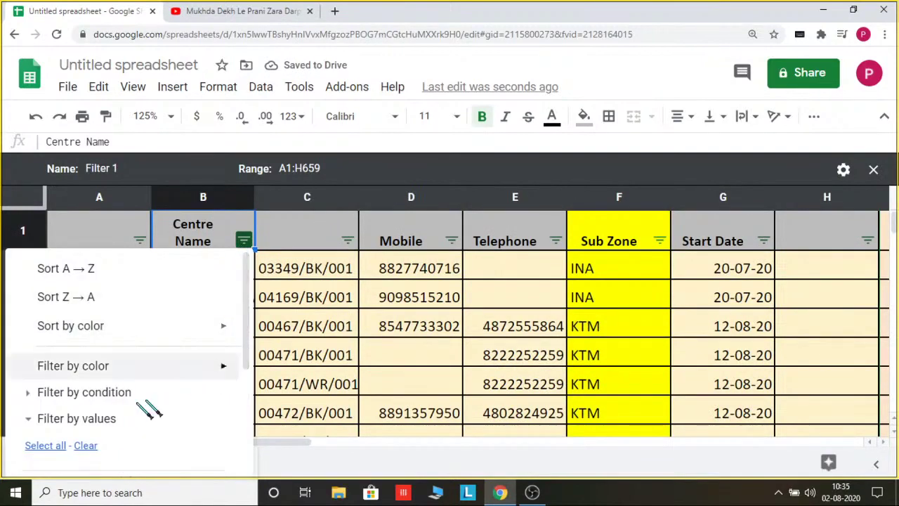
{"action": "left_click", "coordinate": [85, 392]}
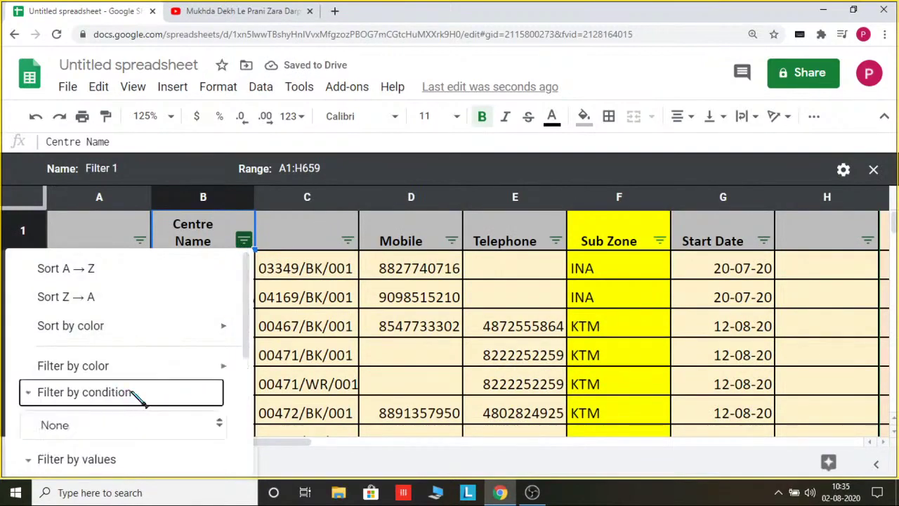
{"action": "left_click", "coordinate": [219, 423]}
{"action": "scroll", "coordinate": [167, 453], "scroll_direction": "down", "scroll_amount": 2}
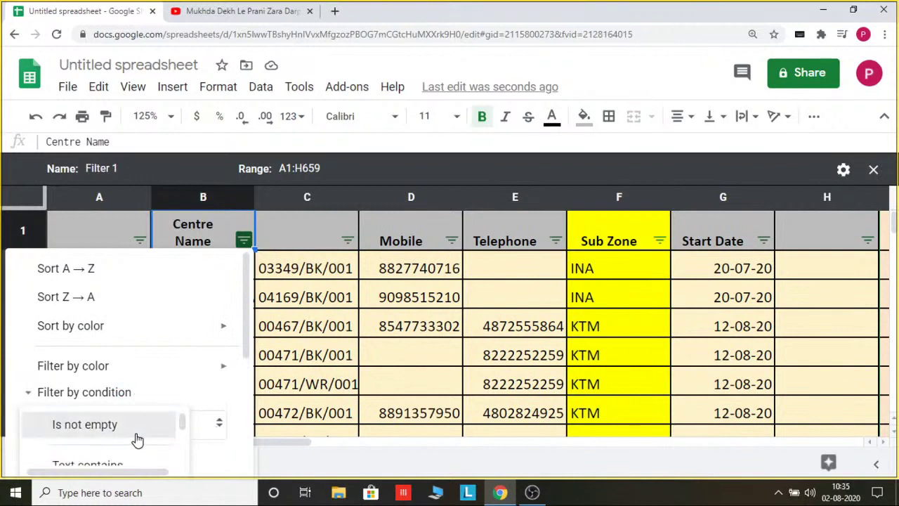
{"action": "left_click", "coordinate": [137, 436]}
{"action": "left_click_drag", "start_coordinate": [246, 358], "coordinate": [249, 470]}
{"action": "left_click", "coordinate": [200, 456]}
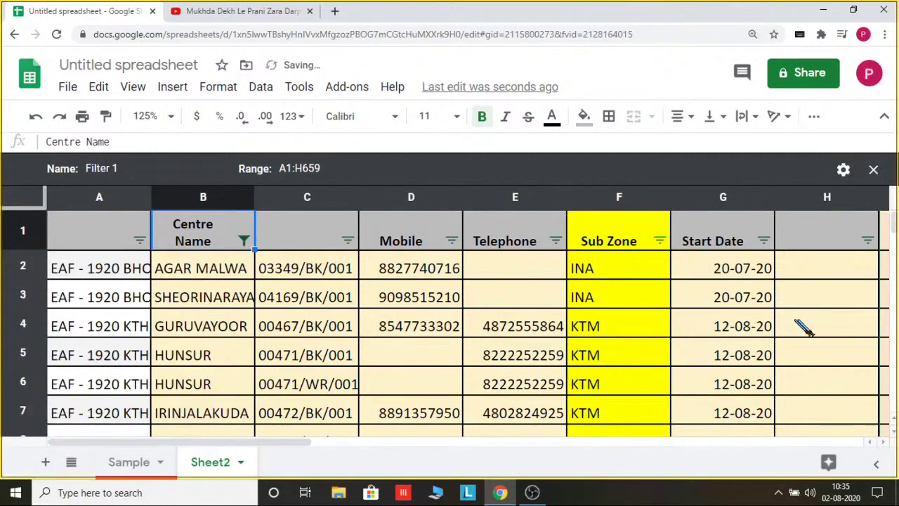
{"action": "scroll", "coordinate": [462, 282], "scroll_direction": "down", "scroll_amount": 1}
{"action": "scroll", "coordinate": [464, 295], "scroll_direction": "up", "scroll_amount": 1}
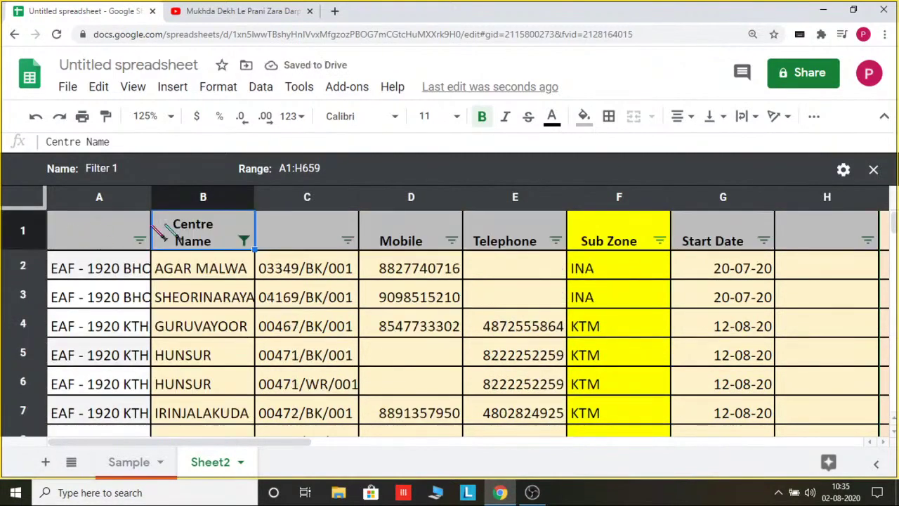
{"action": "left_click", "coordinate": [244, 241]}
{"action": "left_click", "coordinate": [288, 323]}
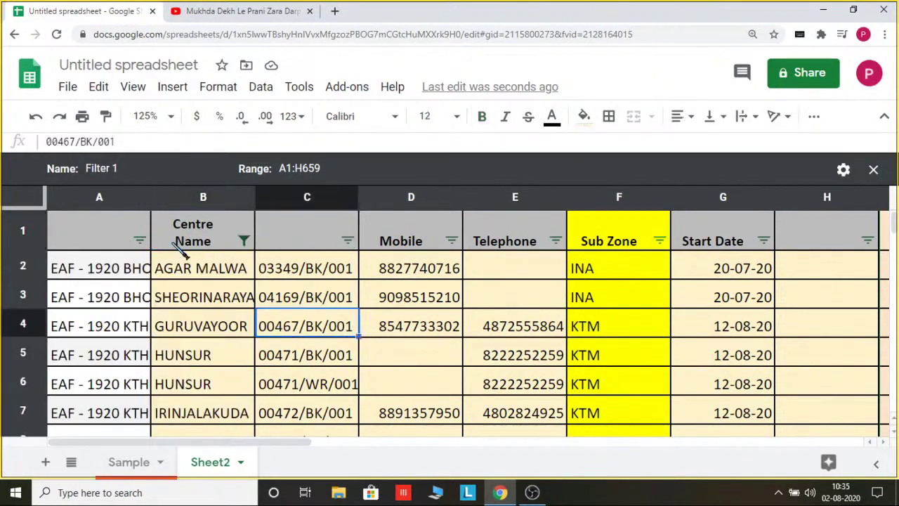
Step: Filter column A by the condition Is not empty
{"action": "left_click", "coordinate": [140, 241]}
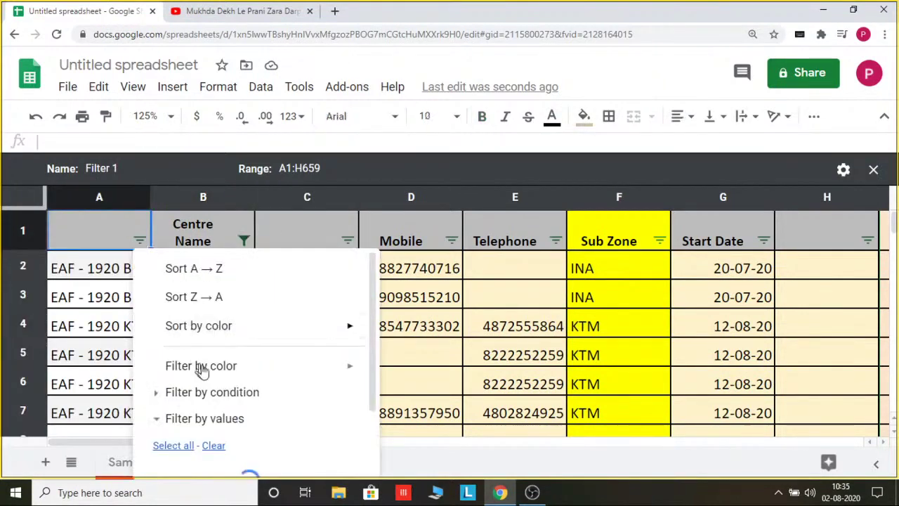
{"action": "left_click", "coordinate": [239, 395]}
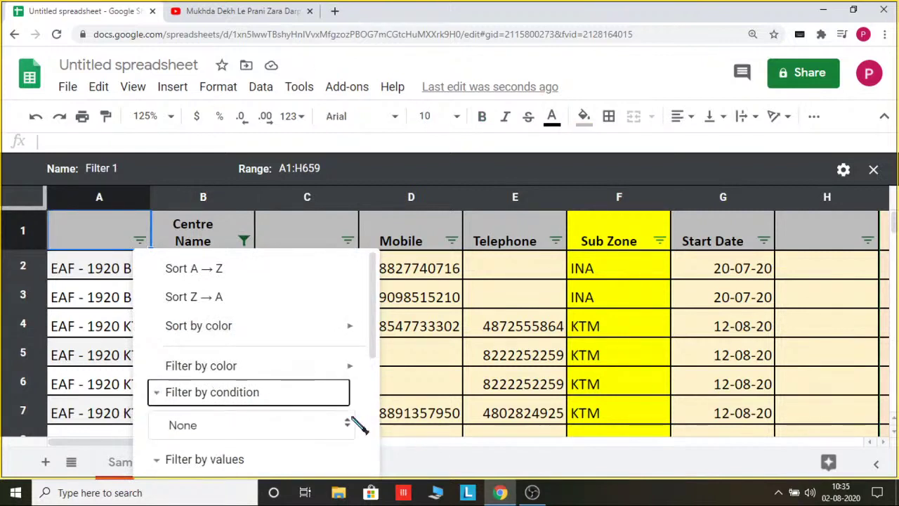
{"action": "scroll", "coordinate": [379, 379], "scroll_direction": "down", "scroll_amount": 2}
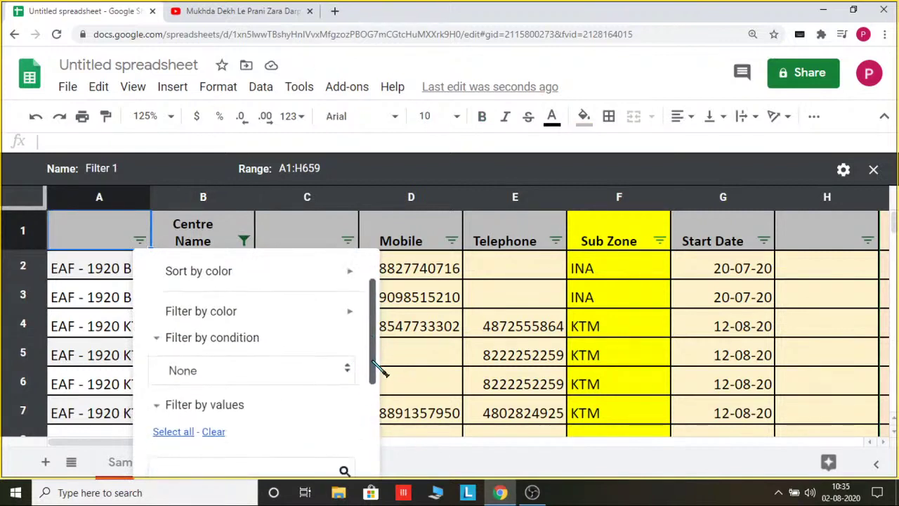
{"action": "scroll", "coordinate": [379, 379], "scroll_direction": "down", "scroll_amount": 1}
{"action": "left_click", "coordinate": [343, 330]}
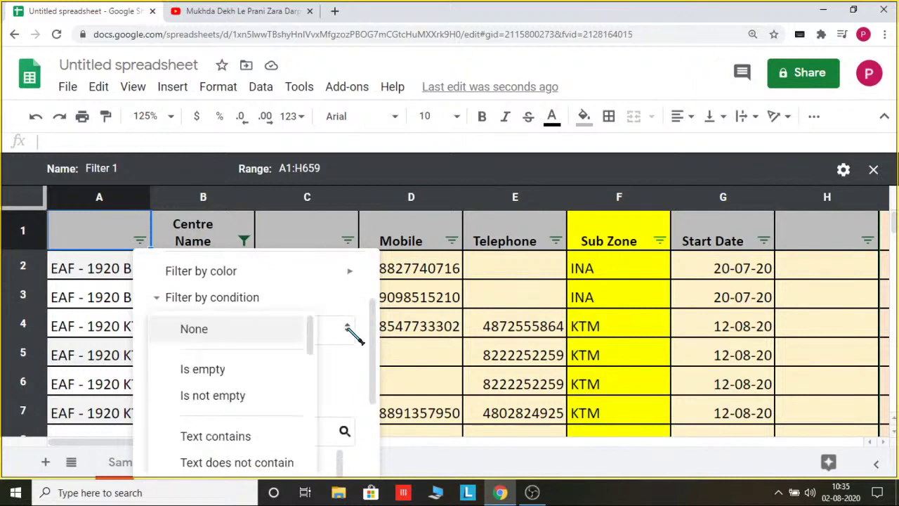
{"action": "left_click", "coordinate": [264, 397]}
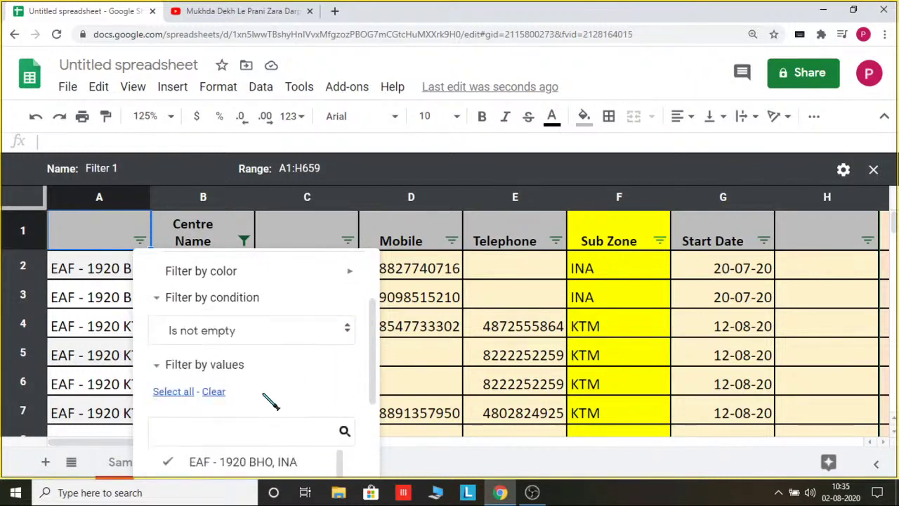
{"action": "scroll", "coordinate": [370, 372], "scroll_direction": "down", "scroll_amount": 3}
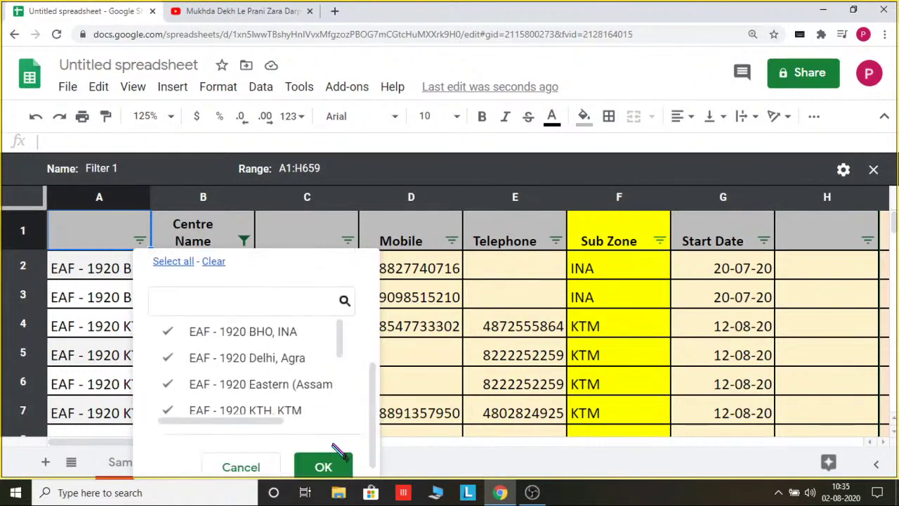
{"action": "left_click", "coordinate": [326, 466]}
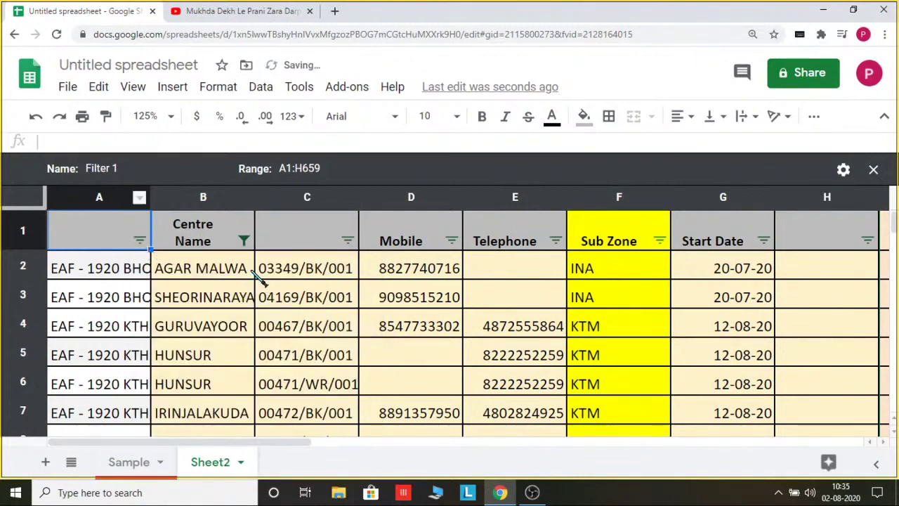
Step: Reopen the Centre Name column's filter options and apply the condition Is empty again
{"action": "key", "text": "Right"}
{"action": "left_click", "coordinate": [243, 240]}
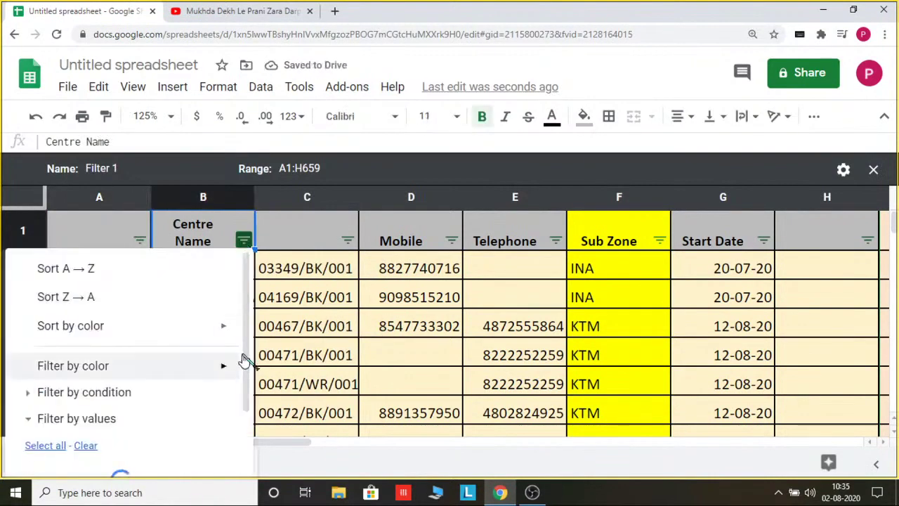
{"action": "scroll", "coordinate": [243, 366], "scroll_direction": "down", "scroll_amount": 3}
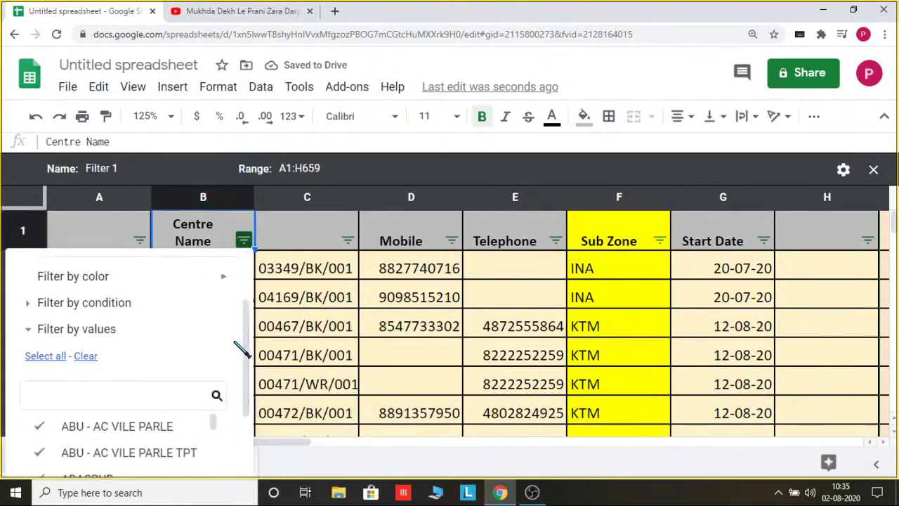
{"action": "scroll", "coordinate": [246, 298], "scroll_direction": "up", "scroll_amount": 2}
{"action": "scroll", "coordinate": [250, 284], "scroll_direction": "up", "scroll_amount": 1}
{"action": "left_click", "coordinate": [127, 392]}
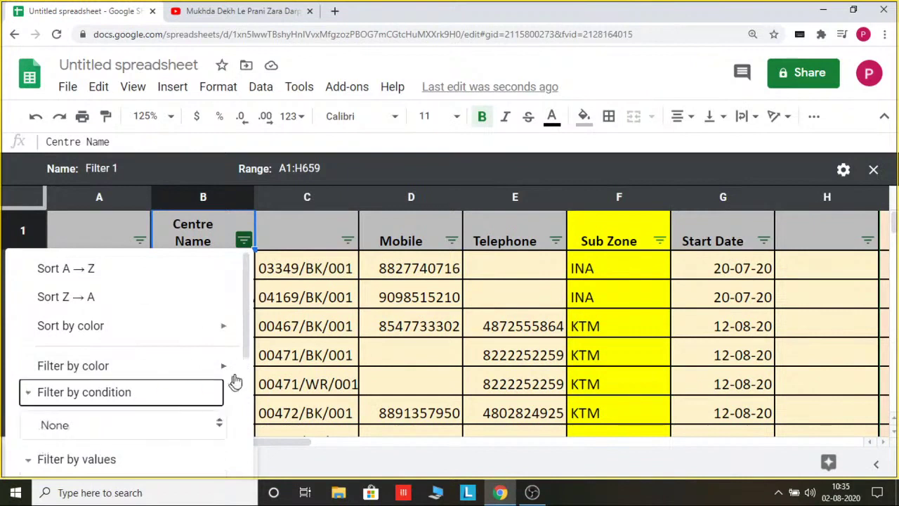
{"action": "scroll", "coordinate": [246, 351], "scroll_direction": "down", "scroll_amount": 2}
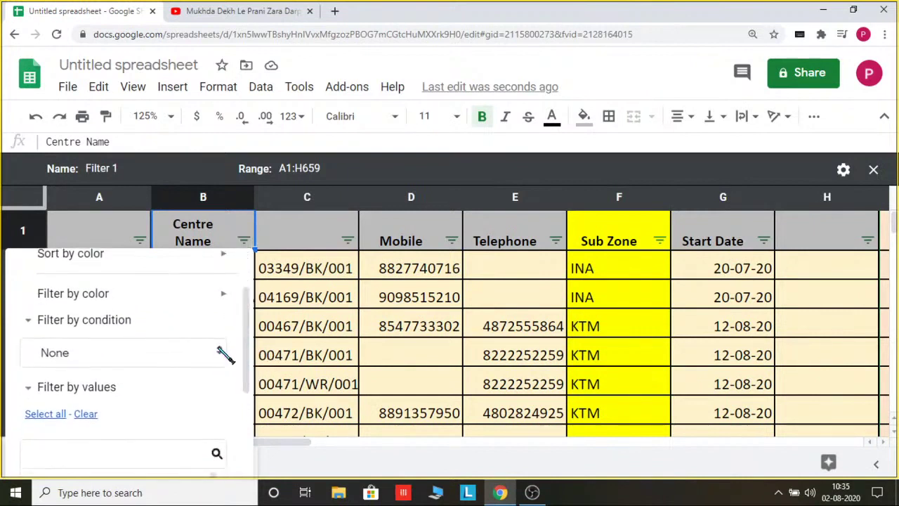
{"action": "left_click", "coordinate": [225, 355]}
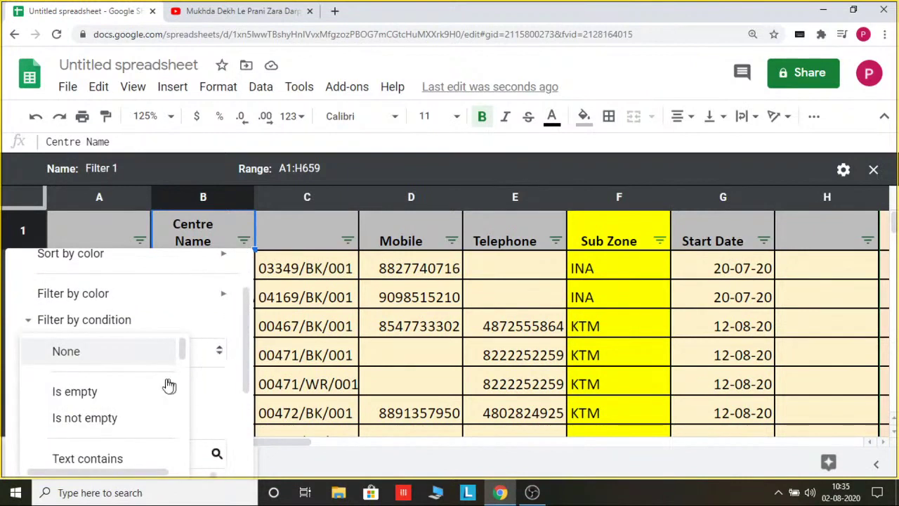
{"action": "left_click", "coordinate": [133, 393]}
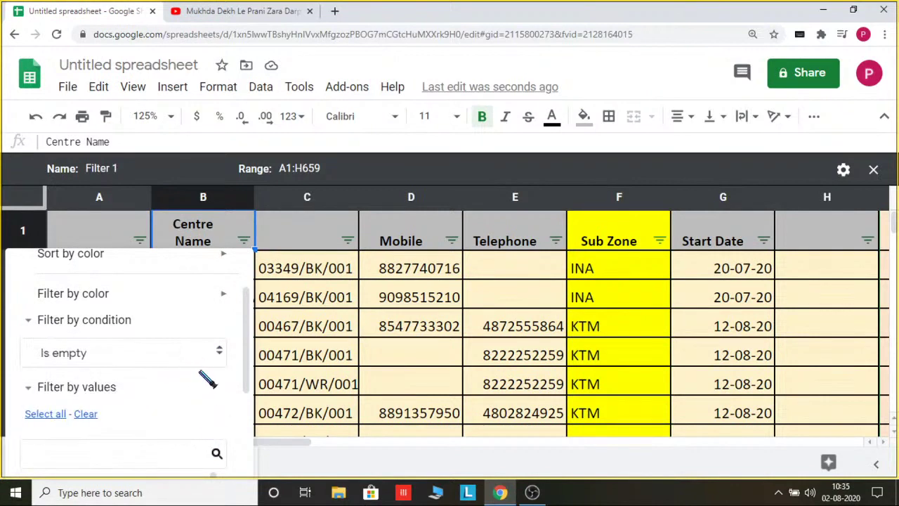
{"action": "left_click_drag", "start_coordinate": [244, 362], "coordinate": [251, 457]}
{"action": "left_click", "coordinate": [200, 451]}
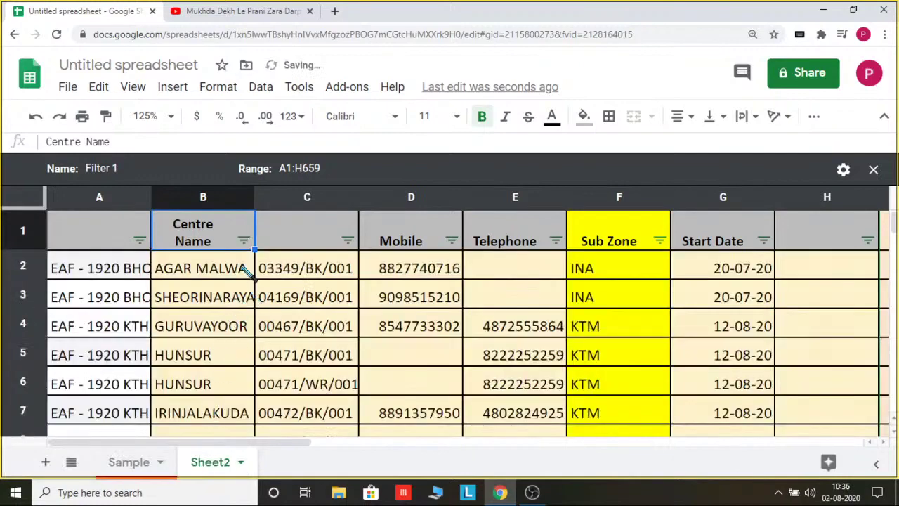
Step: In the Centre Name column's filter options, choose the condition Text starts with and activate its value field
{"action": "left_click", "coordinate": [248, 241]}
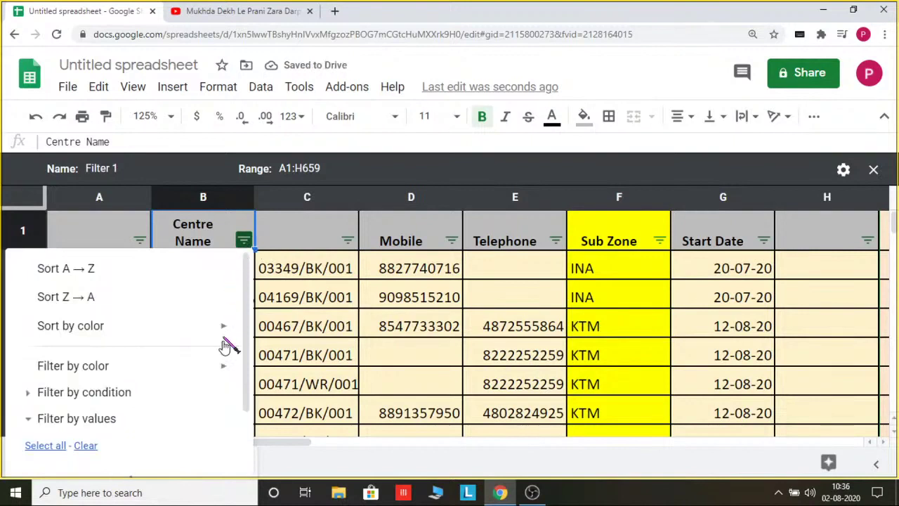
{"action": "left_click_drag", "start_coordinate": [246, 358], "coordinate": [255, 422]}
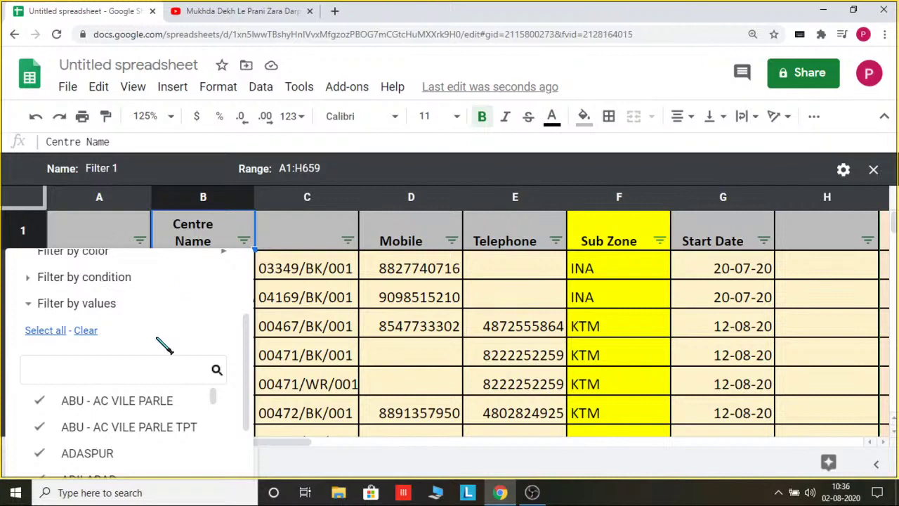
{"action": "left_click_drag", "start_coordinate": [250, 337], "coordinate": [249, 309]}
{"action": "left_click", "coordinate": [124, 332]}
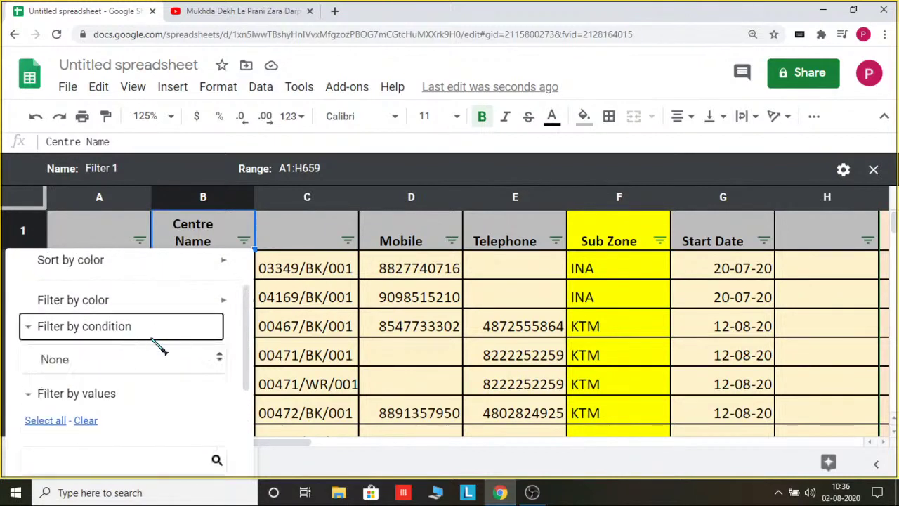
{"action": "left_click", "coordinate": [223, 357]}
{"action": "left_click_drag", "start_coordinate": [247, 351], "coordinate": [248, 384]}
{"action": "left_click", "coordinate": [219, 276]}
{"action": "scroll", "coordinate": [161, 422], "scroll_direction": "down", "scroll_amount": 2}
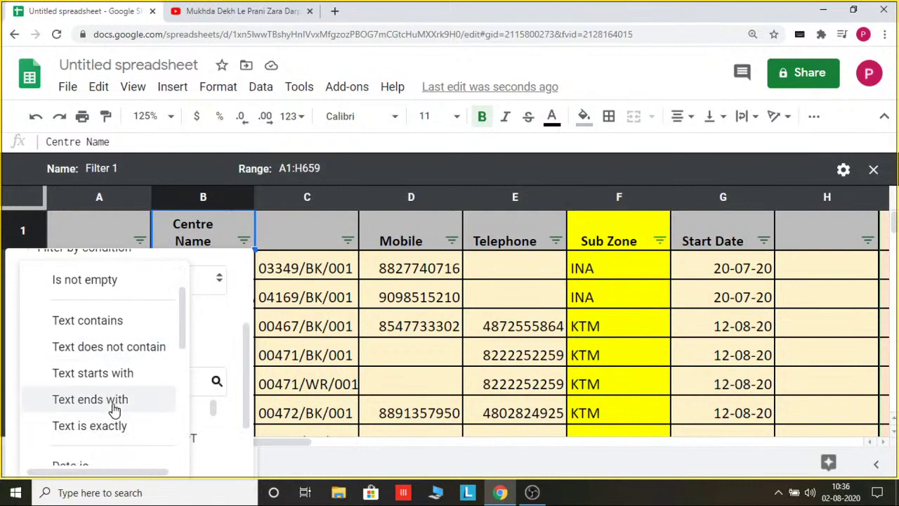
{"action": "left_click", "coordinate": [116, 374]}
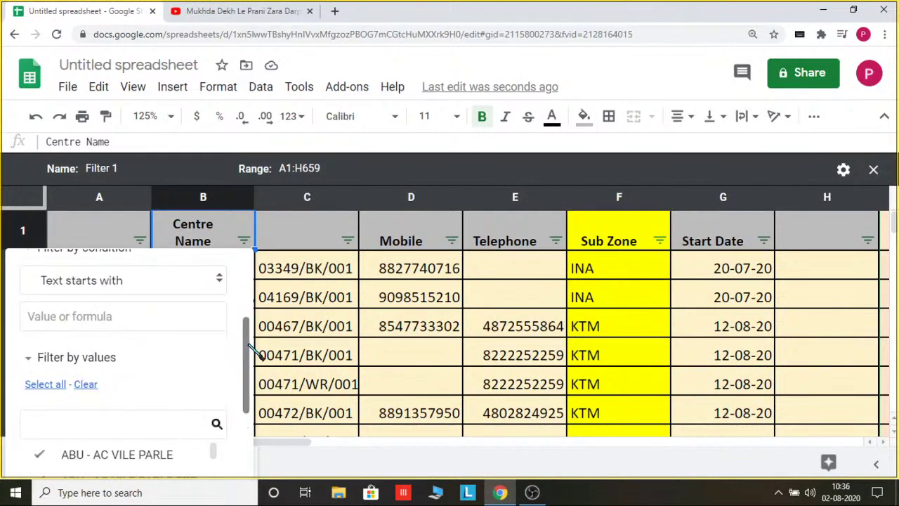
{"action": "left_click", "coordinate": [180, 320]}
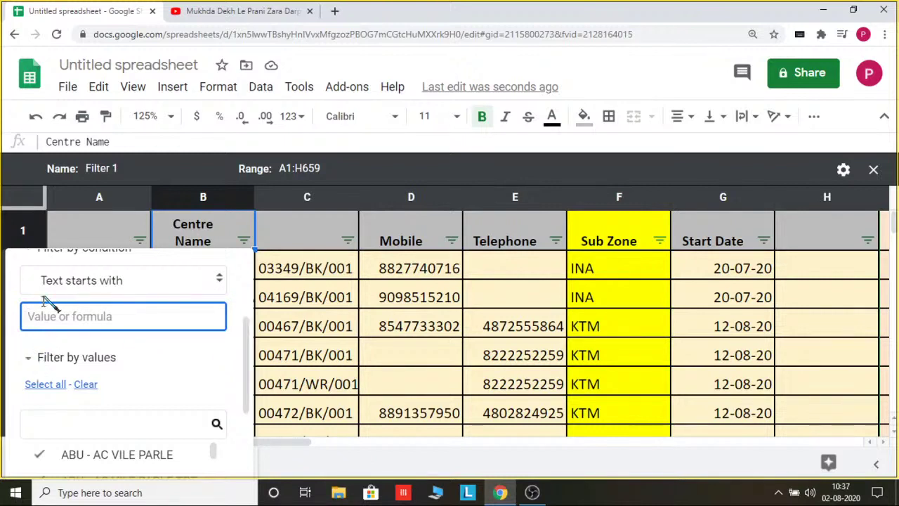
Step: Browse the Centre Name filter's value list and uncheck ABU - AC VILE PARLE, ABU - AC VILE PARLE TPT and ADASPUR
{"action": "scroll", "coordinate": [250, 366], "scroll_direction": "down", "scroll_amount": 1}
{"action": "scroll", "coordinate": [253, 397], "scroll_direction": "down", "scroll_amount": 1}
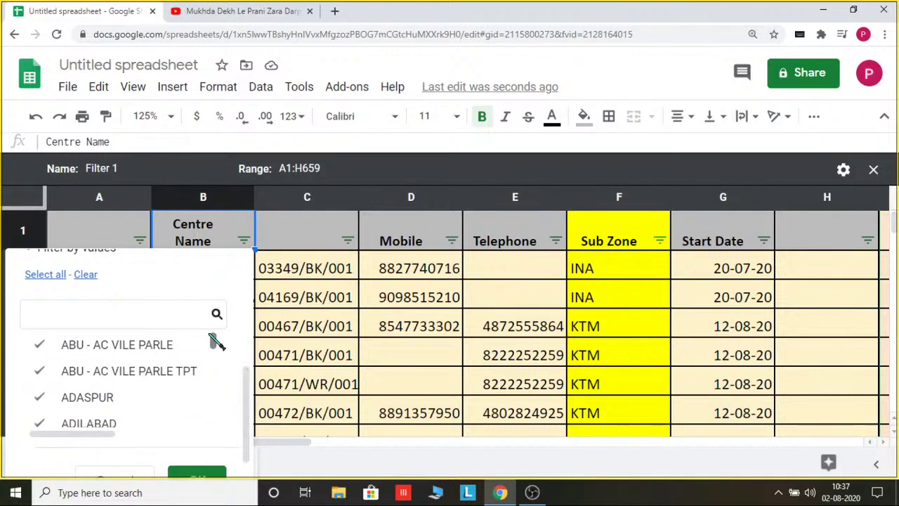
{"action": "left_click_drag", "start_coordinate": [214, 341], "coordinate": [215, 398]}
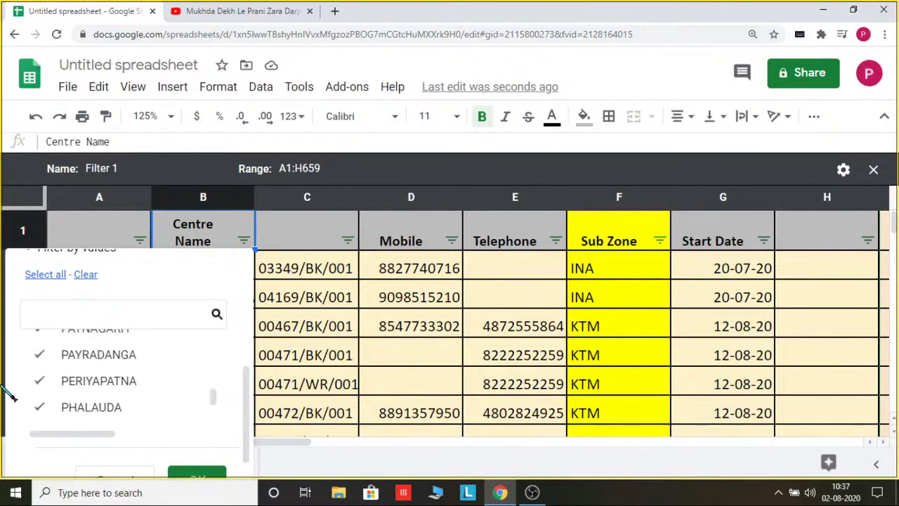
{"action": "left_click_drag", "start_coordinate": [215, 396], "coordinate": [217, 318]}
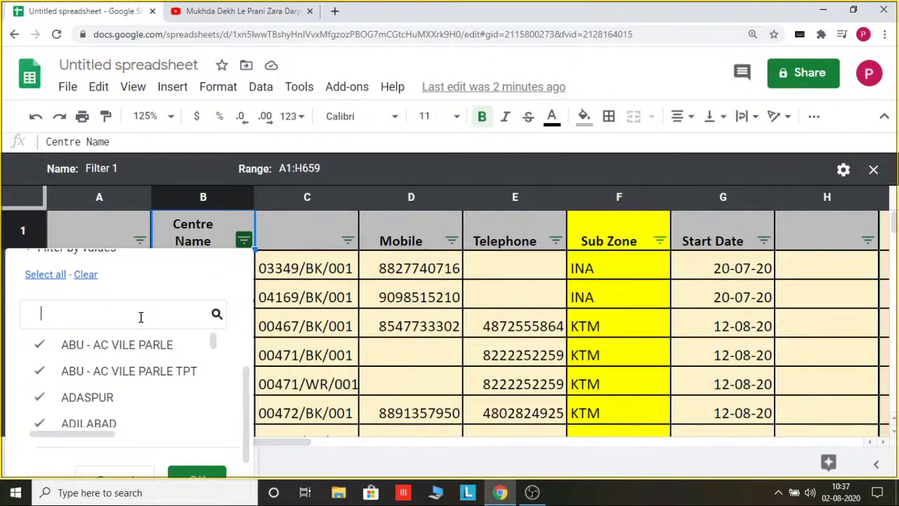
{"action": "left_click", "coordinate": [39, 348]}
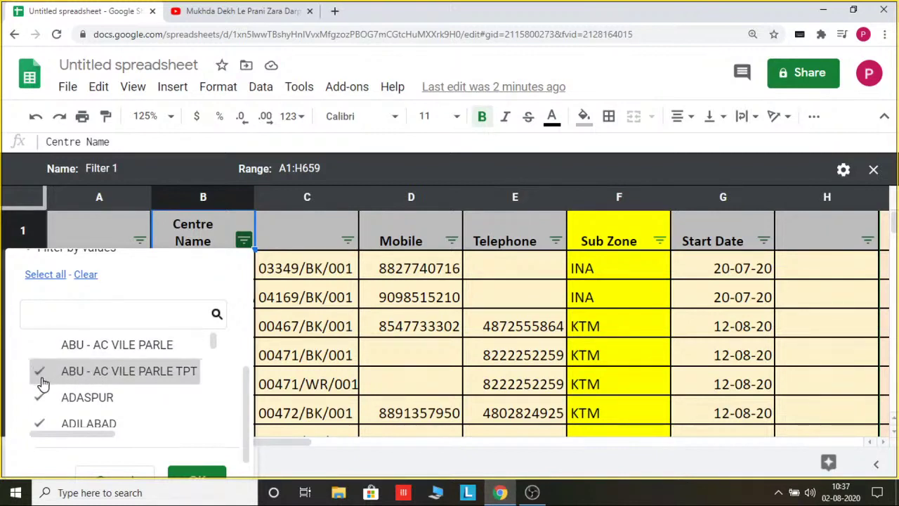
{"action": "left_click", "coordinate": [40, 370]}
{"action": "left_click", "coordinate": [46, 399]}
Step: Uncheck AGAR MALWA, AGRA BAINPUR ROAD and ALIGARH VISHNUPURI in the Centre Name filter's value list
{"action": "scroll", "coordinate": [46, 404], "scroll_direction": "down", "scroll_amount": 2}
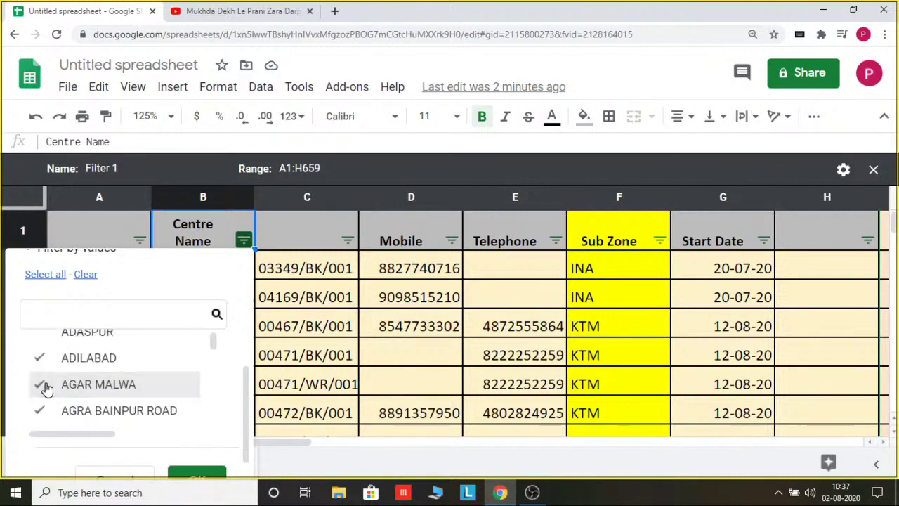
{"action": "left_click", "coordinate": [43, 386]}
{"action": "left_click", "coordinate": [44, 412]}
{"action": "scroll", "coordinate": [47, 412], "scroll_direction": "down", "scroll_amount": 1}
{"action": "scroll", "coordinate": [47, 412], "scroll_direction": "down", "scroll_amount": 2}
{"action": "left_click", "coordinate": [44, 384]}
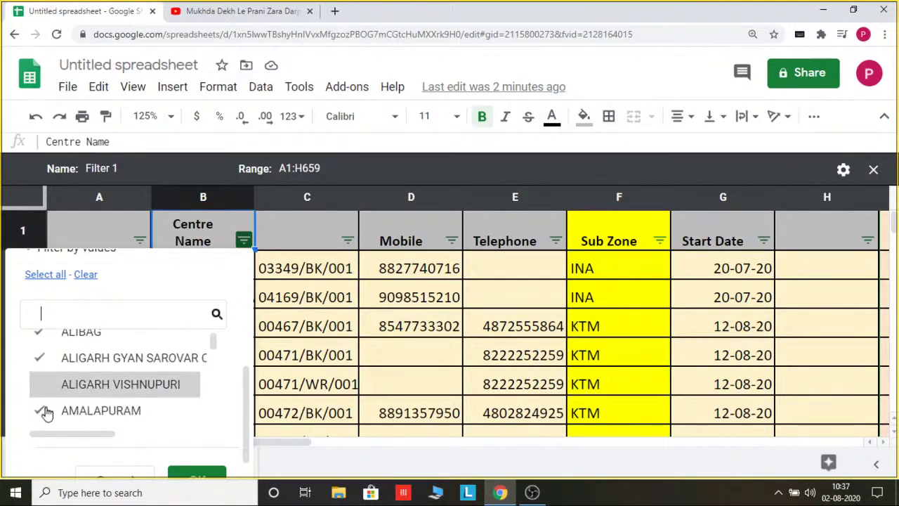
Step: Uncheck ARWAL, ASSAMESE LITERATURE, ATCHUTAPURAM, AURAD and AURANGABAD CHATRAPAT in the Centre Name filter's value list
{"action": "scroll", "coordinate": [46, 357], "scroll_direction": "down", "scroll_amount": 5}
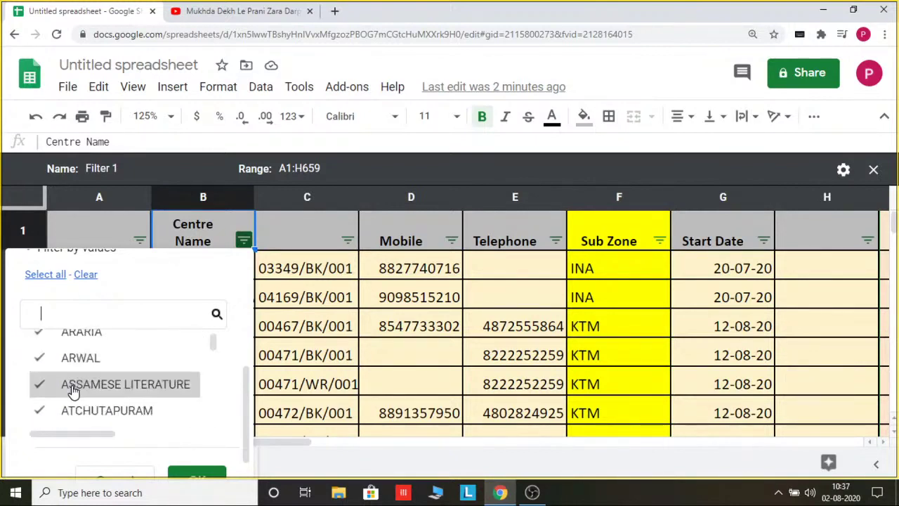
{"action": "left_click", "coordinate": [36, 391]}
{"action": "left_click", "coordinate": [45, 362]}
{"action": "left_click", "coordinate": [47, 415]}
{"action": "scroll", "coordinate": [49, 417], "scroll_direction": "down", "scroll_amount": 1}
{"action": "scroll", "coordinate": [48, 415], "scroll_direction": "down", "scroll_amount": 1}
{"action": "left_click", "coordinate": [40, 408]}
{"action": "left_click", "coordinate": [40, 355]}
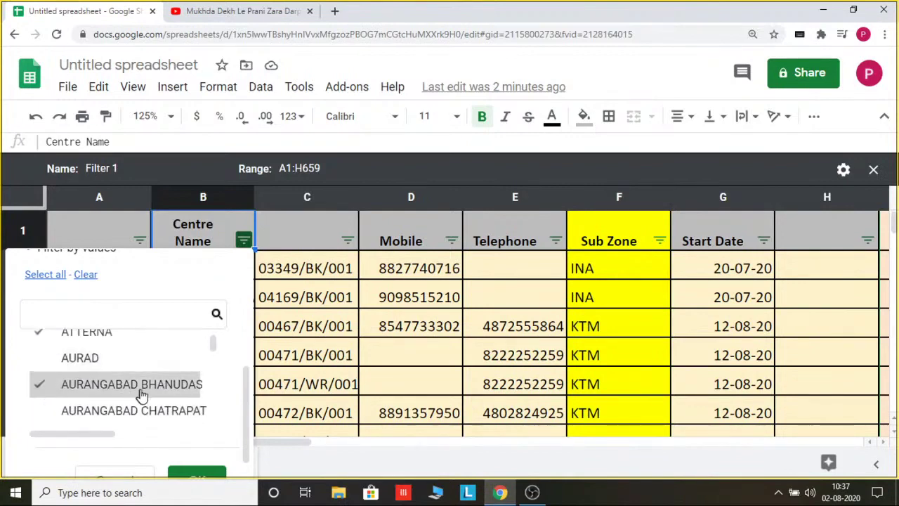
{"action": "scroll", "coordinate": [281, 344], "scroll_direction": "down", "scroll_amount": 1}
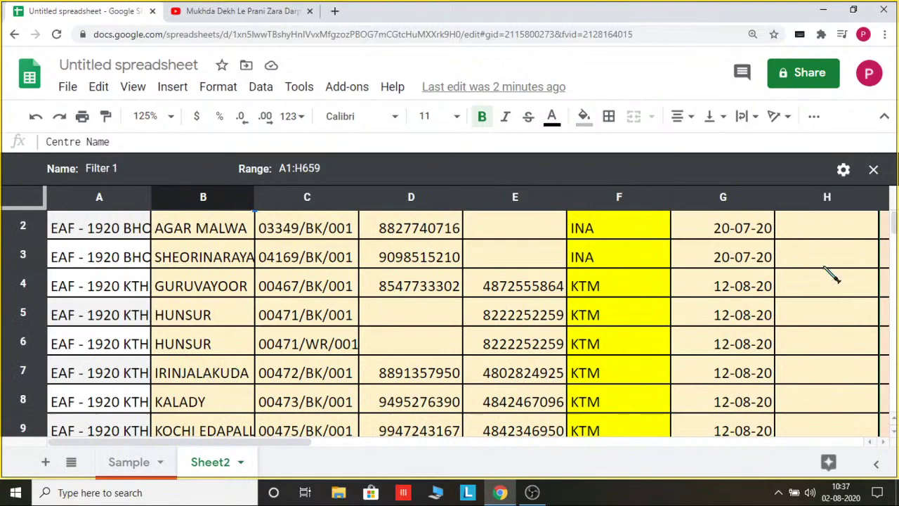
Step: Select the MBB data in rows 463 to 544 across columns A to I and delete those rows
{"action": "scroll", "coordinate": [843, 259], "scroll_direction": "down", "scroll_amount": 3}
{"action": "left_click_drag", "start_coordinate": [893, 226], "coordinate": [893, 313]}
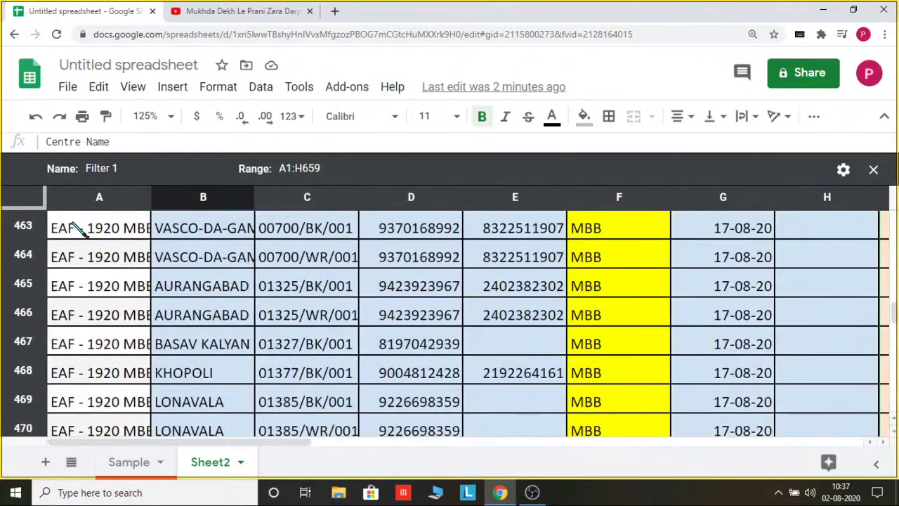
{"action": "left_click_drag", "start_coordinate": [99, 226], "coordinate": [875, 386]}
{"action": "key", "text": "Delete"}
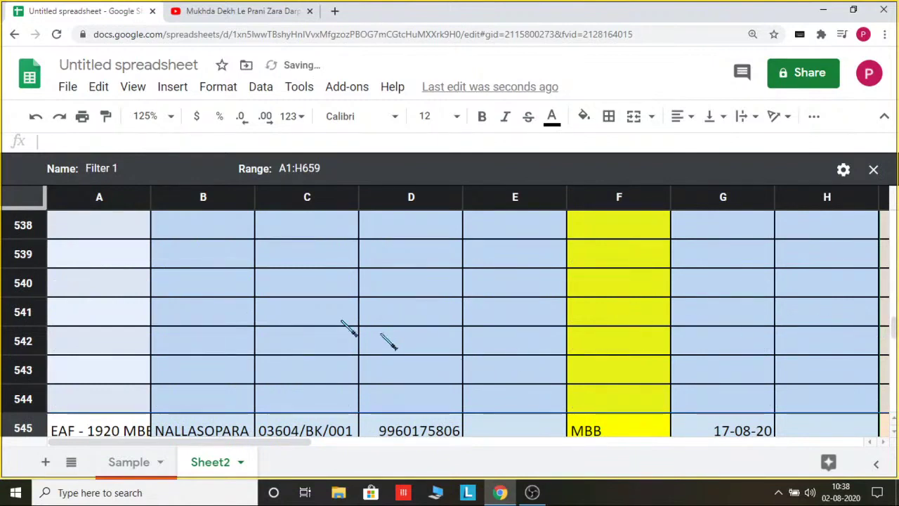
{"action": "key", "text": "ctrl+z"}
{"action": "right_click", "coordinate": [71, 286]}
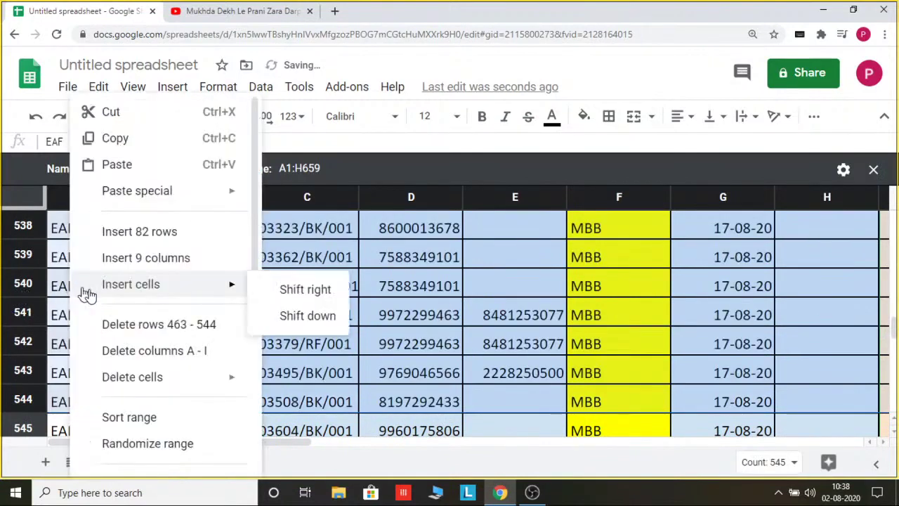
{"action": "left_click", "coordinate": [202, 324]}
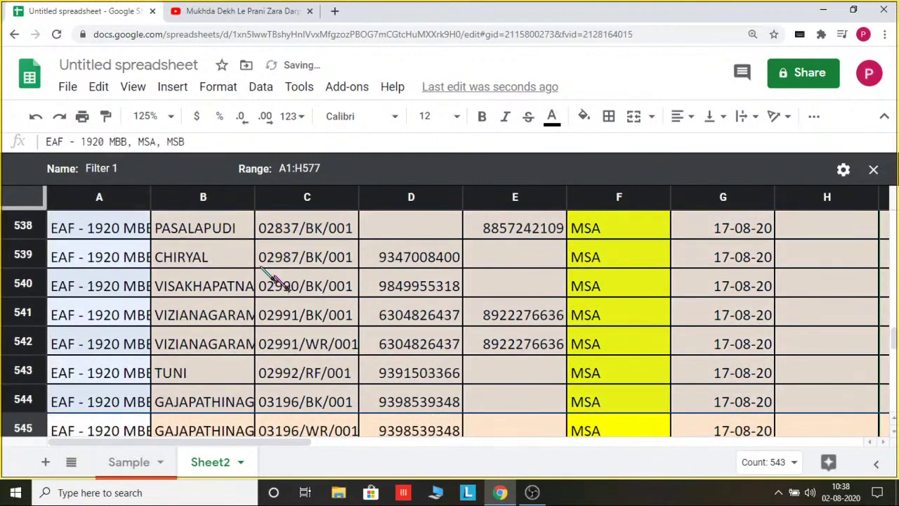
Step: Select the remaining rows from 521 to 584, covering the last data rows and blank rows below, and delete them
{"action": "scroll", "coordinate": [102, 239], "scroll_direction": "up", "scroll_amount": 6}
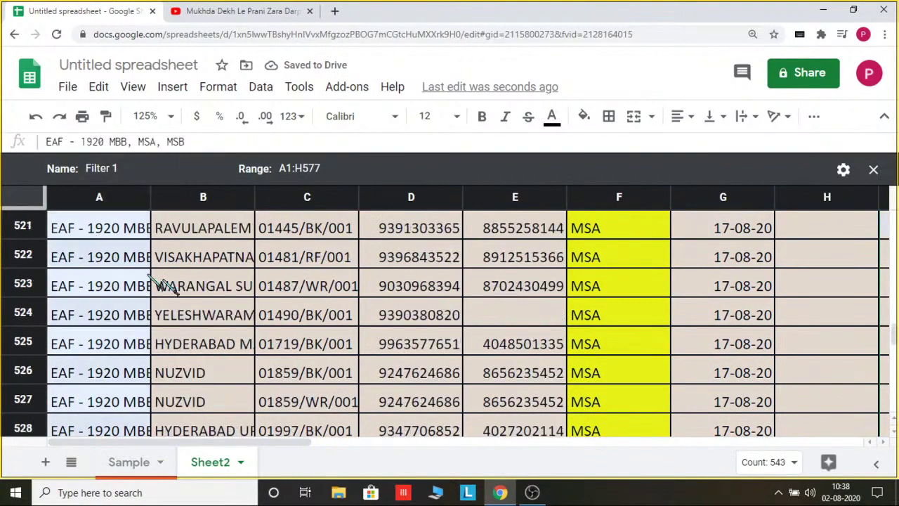
{"action": "scroll", "coordinate": [852, 397], "scroll_direction": "down", "scroll_amount": 10}
{"action": "scroll", "coordinate": [852, 397], "scroll_direction": "down", "scroll_amount": 8}
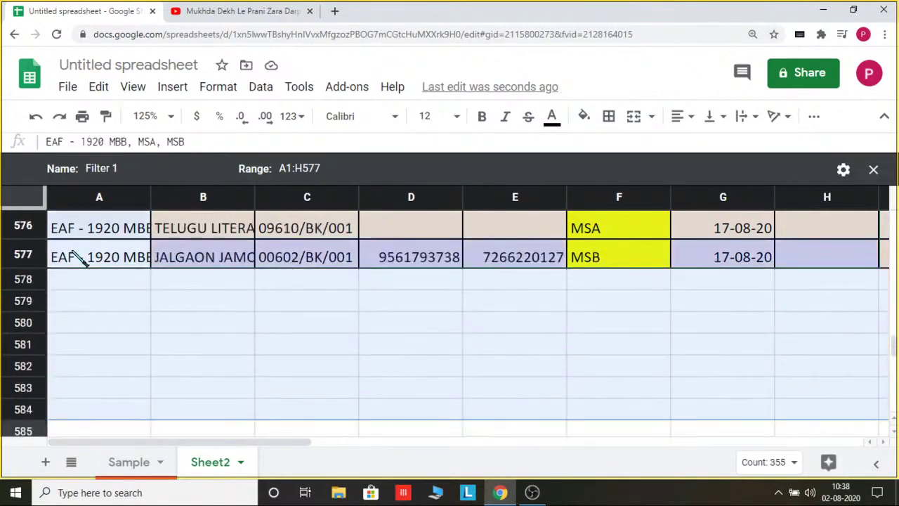
{"action": "right_click", "coordinate": [72, 253]}
{"action": "left_click", "coordinate": [161, 324]}
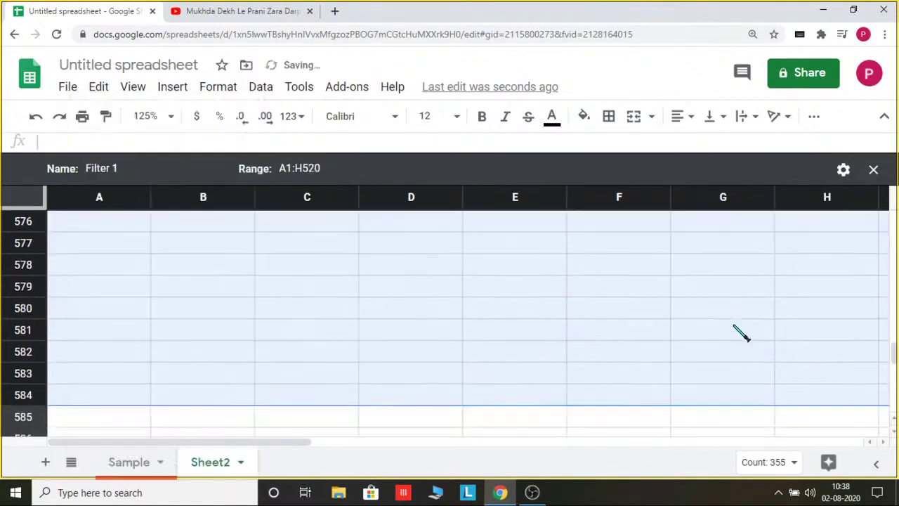
{"action": "left_click_drag", "start_coordinate": [893, 349], "coordinate": [893, 215]}
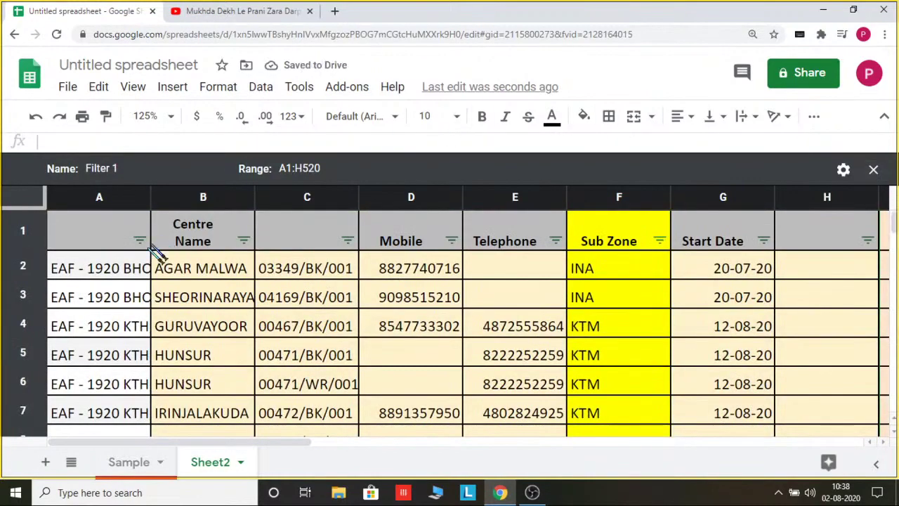
{"action": "left_click", "coordinate": [243, 241]}
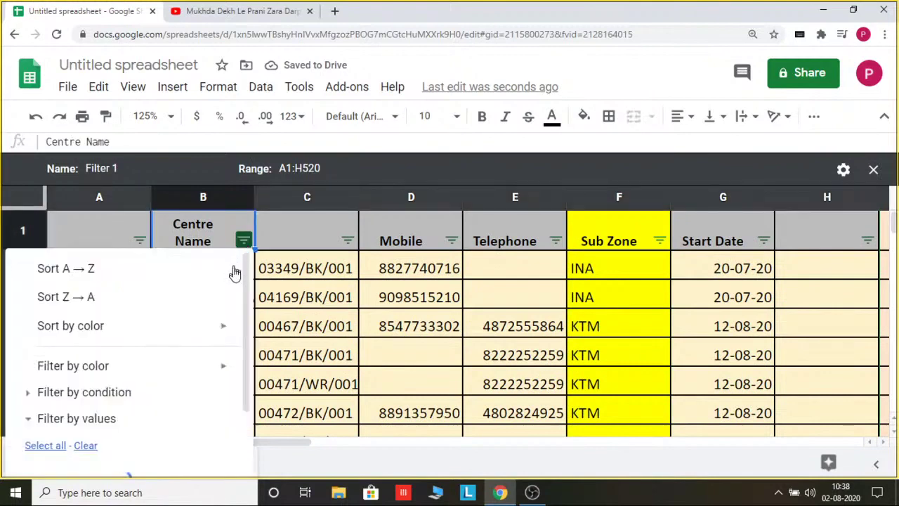
{"action": "scroll", "coordinate": [251, 316], "scroll_direction": "down", "scroll_amount": 2}
{"action": "mouse_move", "coordinate": [249, 322]}
{"action": "left_mouse_down"}
{"action": "mouse_move", "coordinate": [249, 344]}
{"action": "mouse_move", "coordinate": [247, 322]}
{"action": "left_mouse_up"}
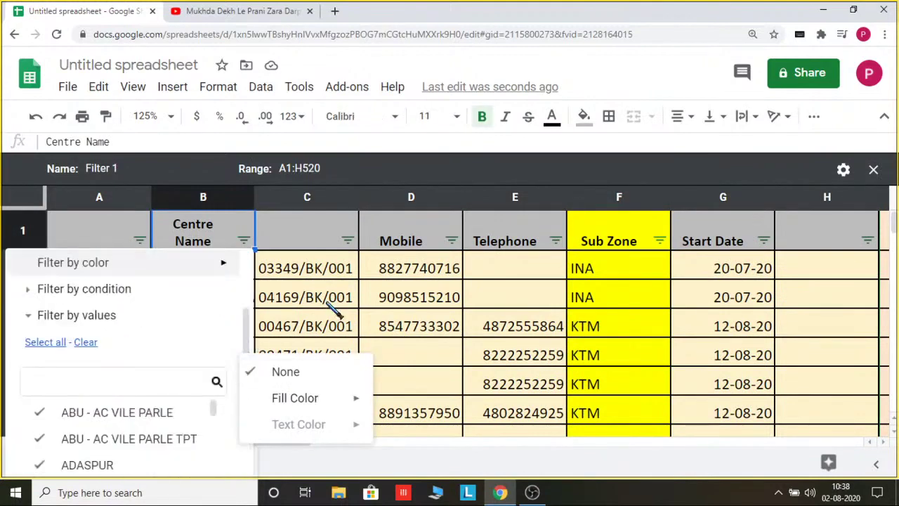
{"action": "left_click", "coordinate": [301, 299]}
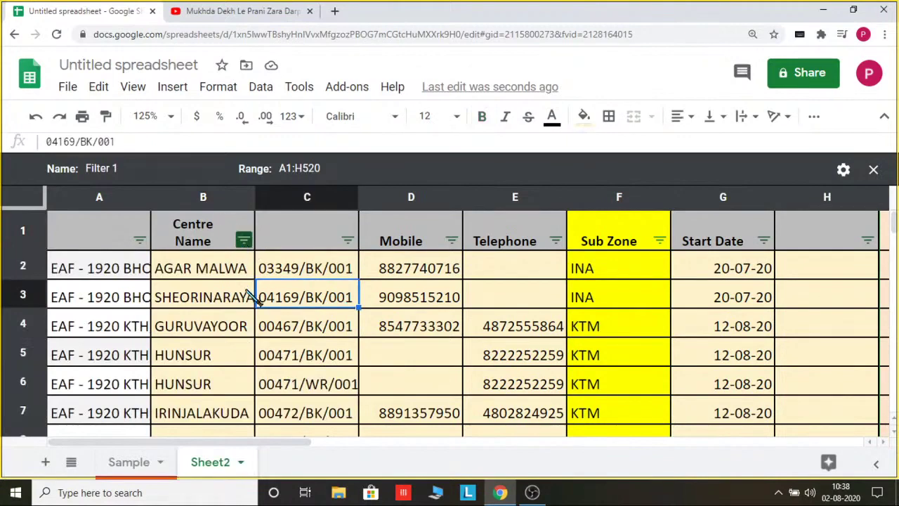
Step: Reopen the Centre Name filter's value list and uncheck ABU - AC VILE PARLE, ABU - AC VILE PARLE TPT, ADASPUR and ADILABAD
{"action": "left_click", "coordinate": [243, 241]}
{"action": "scroll", "coordinate": [249, 358], "scroll_direction": "down", "scroll_amount": 3}
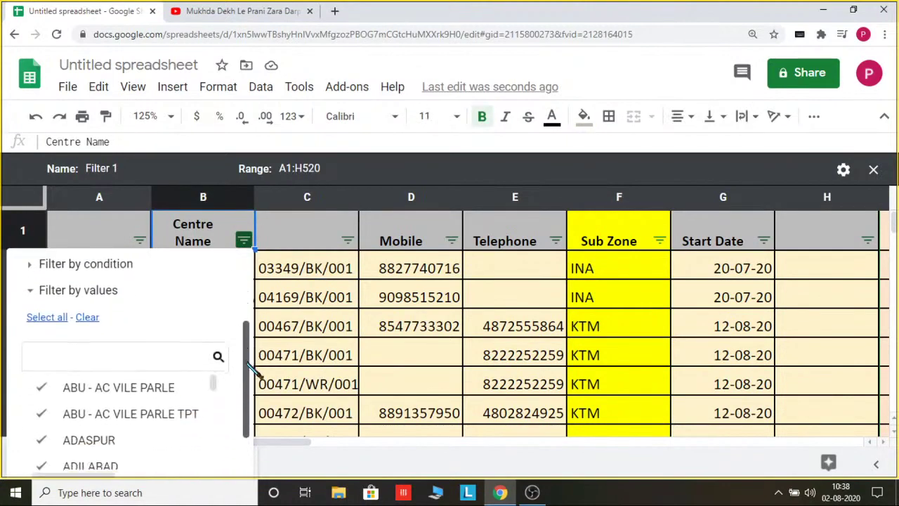
{"action": "left_click_drag", "start_coordinate": [249, 361], "coordinate": [251, 410]}
{"action": "mouse_move", "coordinate": [214, 311]}
{"action": "left_mouse_down"}
{"action": "mouse_move", "coordinate": [213, 385]}
{"action": "mouse_move", "coordinate": [232, 323]}
{"action": "mouse_move", "coordinate": [220, 307]}
{"action": "left_mouse_up"}
{"action": "left_click", "coordinate": [40, 317]}
{"action": "left_click", "coordinate": [41, 343]}
{"action": "left_click", "coordinate": [41, 370]}
{"action": "left_click", "coordinate": [45, 397]}
Step: Uncheck the BHUBANESWAR DIVINE, FOREST and GAJAPATI centres as well as KONANUR and KORTAGERE in the value list
{"action": "left_click_drag", "start_coordinate": [218, 316], "coordinate": [217, 330]}
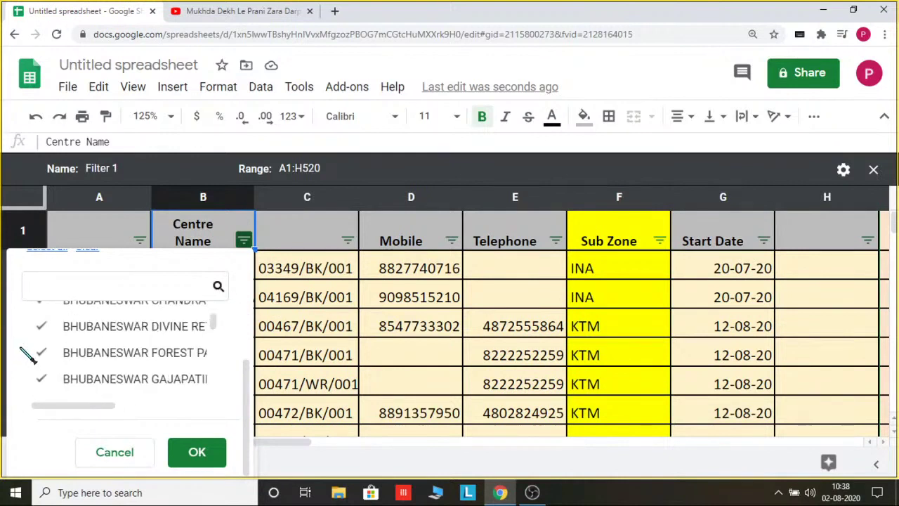
{"action": "left_click", "coordinate": [40, 325]}
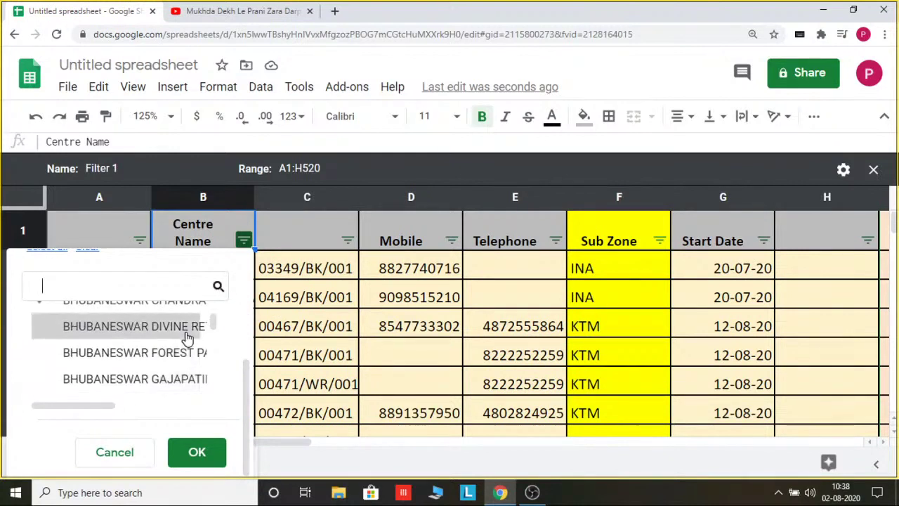
{"action": "left_click_drag", "start_coordinate": [217, 331], "coordinate": [214, 336]}
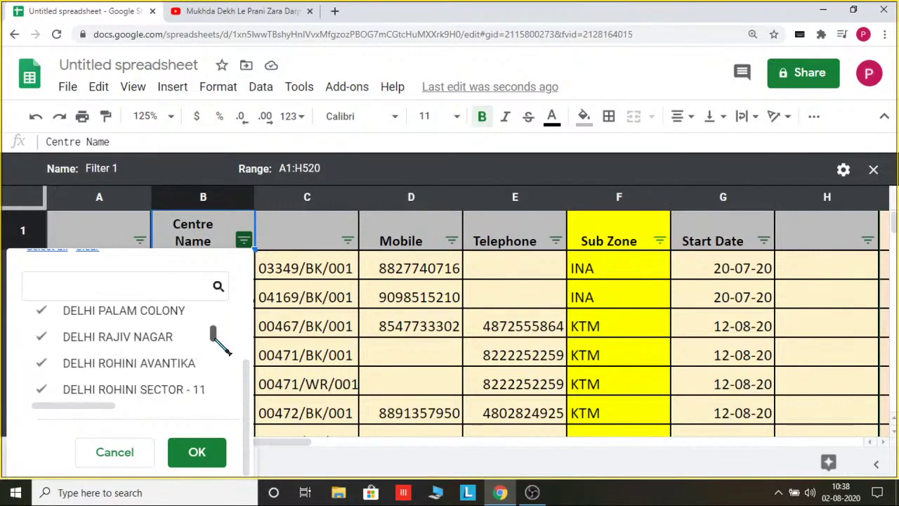
{"action": "left_click_drag", "start_coordinate": [218, 336], "coordinate": [215, 354]}
{"action": "left_click", "coordinate": [48, 373]}
{"action": "left_click", "coordinate": [48, 346]}
Step: Try searching the Centre Name value list for को, and clear the search text
{"action": "left_click", "coordinate": [121, 284]}
{"action": "type", "text": "को"}
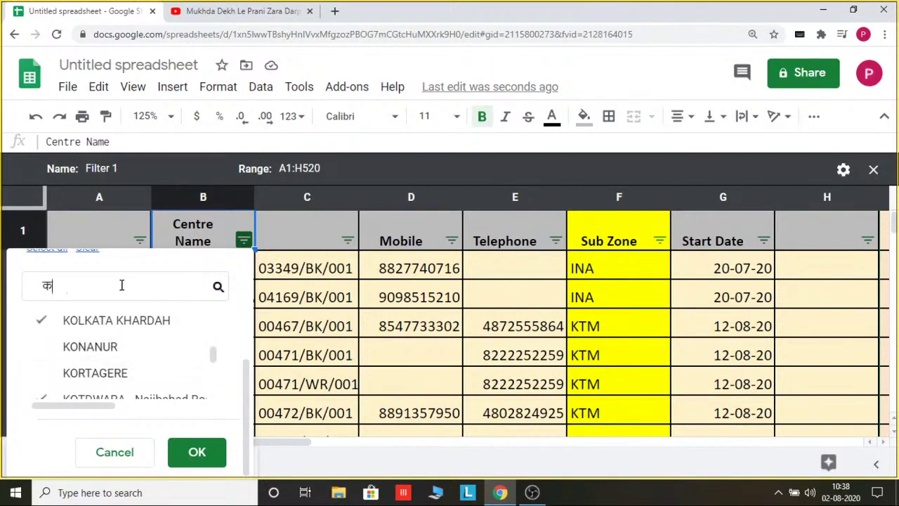
{"action": "key", "text": "BackSpace"}
{"action": "key", "text": "BackSpace"}
{"action": "key", "text": "BackSpace"}
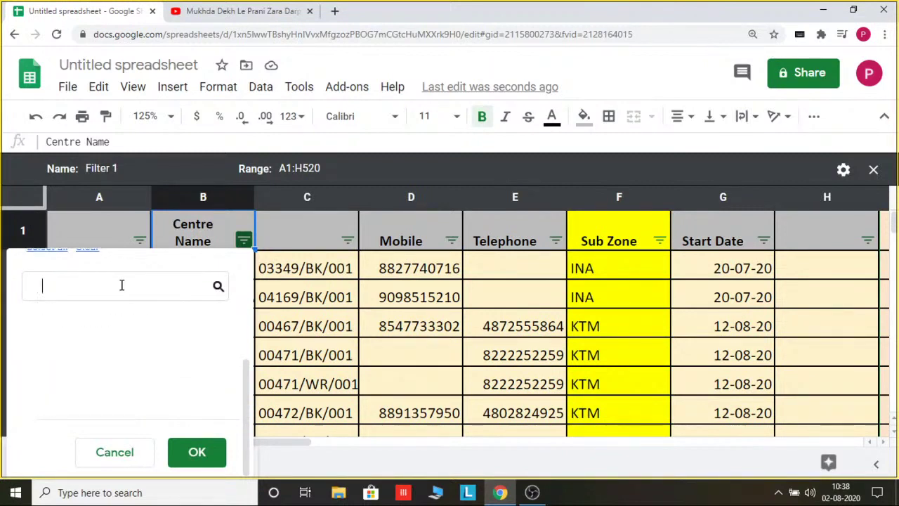
Step: Switch the input tool from the Devanagari phonetic keyboard to the English keyboard
{"action": "left_click", "coordinate": [815, 117]}
{"action": "left_click", "coordinate": [820, 150]}
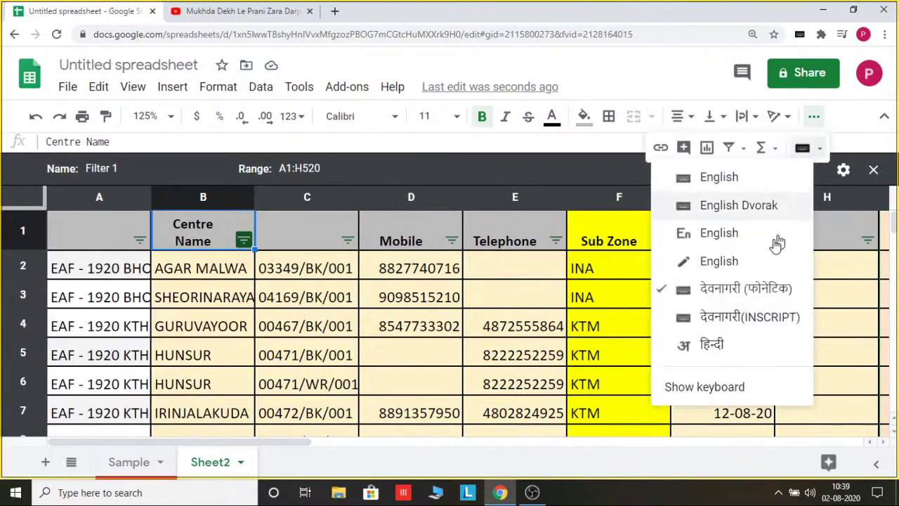
{"action": "left_click", "coordinate": [775, 178]}
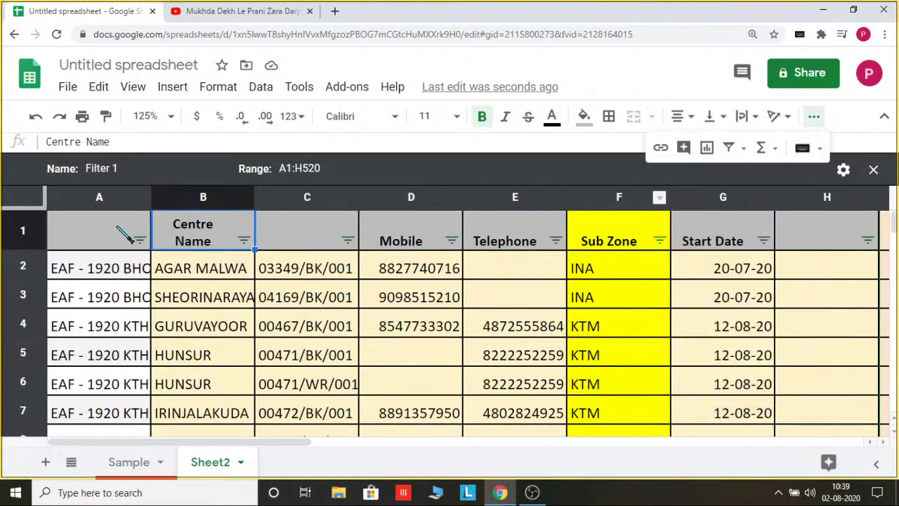
Step: Search column A's filter value list for kol, replace the search text with del, and accept the filter dialog
{"action": "left_click", "coordinate": [139, 240]}
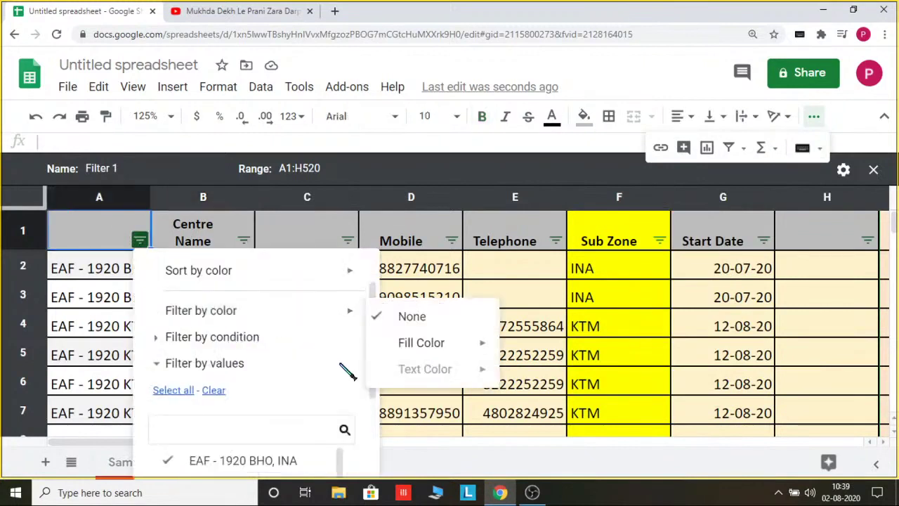
{"action": "scroll", "coordinate": [341, 361], "scroll_direction": "down", "scroll_amount": 2}
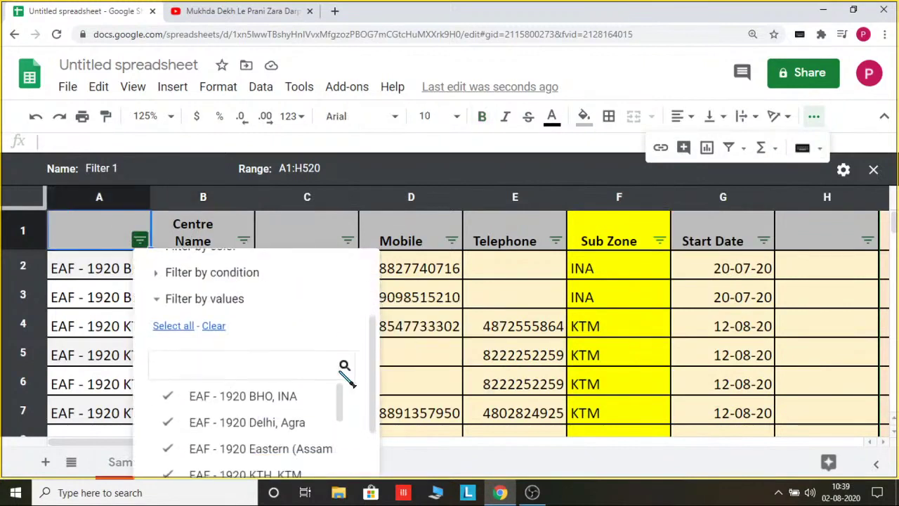
{"action": "left_click", "coordinate": [276, 364]}
{"action": "type", "text": "kol"}
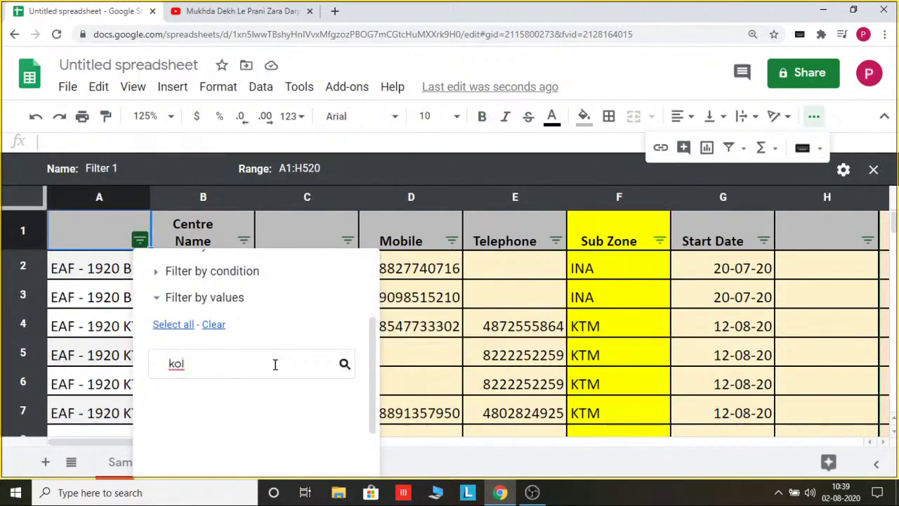
{"action": "key", "text": "BackSpace"}
{"action": "key", "text": "BackSpace"}
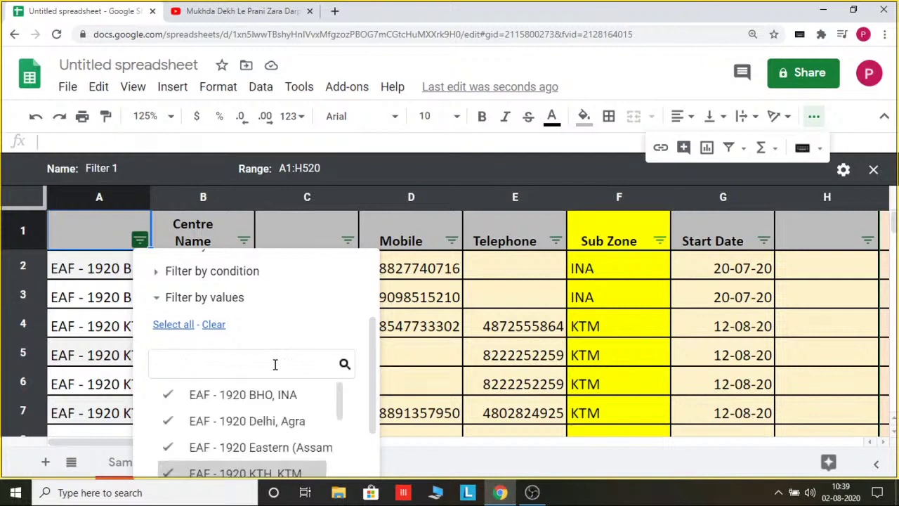
{"action": "type", "text": "del"}
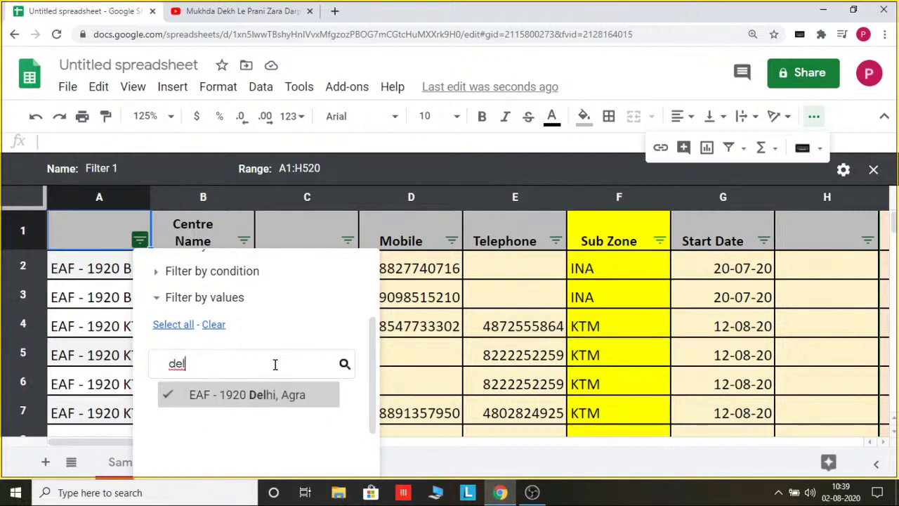
{"action": "left_click", "coordinate": [235, 400]}
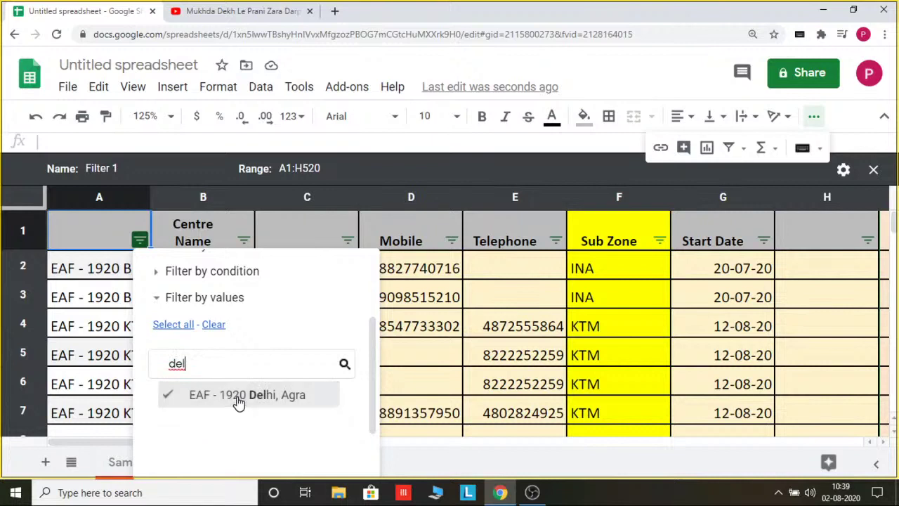
{"action": "left_click_drag", "start_coordinate": [377, 378], "coordinate": [358, 435]}
{"action": "left_click", "coordinate": [322, 452]}
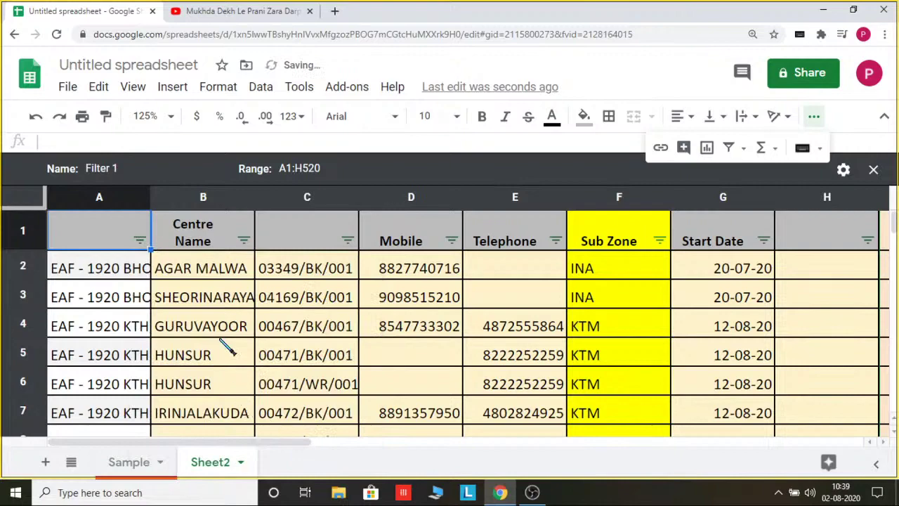
{"action": "left_click", "coordinate": [284, 325]}
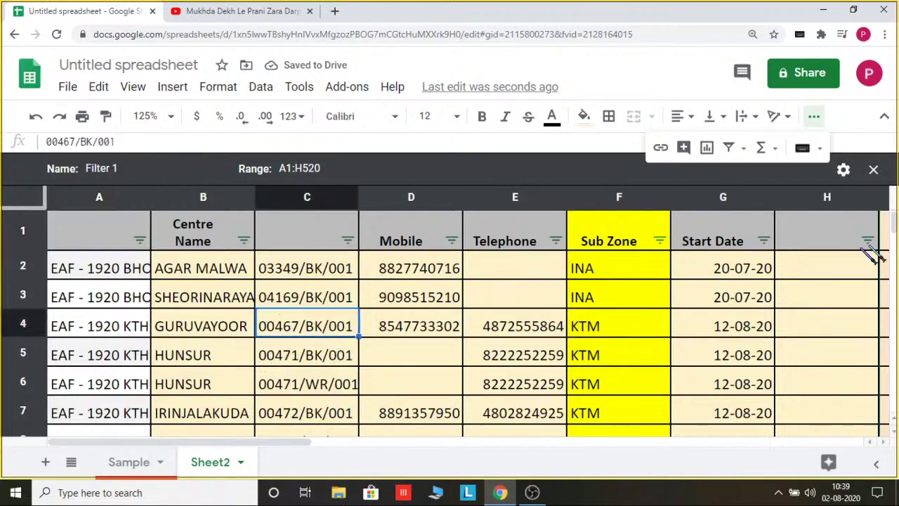
{"action": "mouse_move", "coordinate": [893, 224]}
{"action": "left_mouse_down"}
{"action": "mouse_move", "coordinate": [892, 254]}
{"action": "mouse_move", "coordinate": [892, 222]}
{"action": "left_mouse_up"}
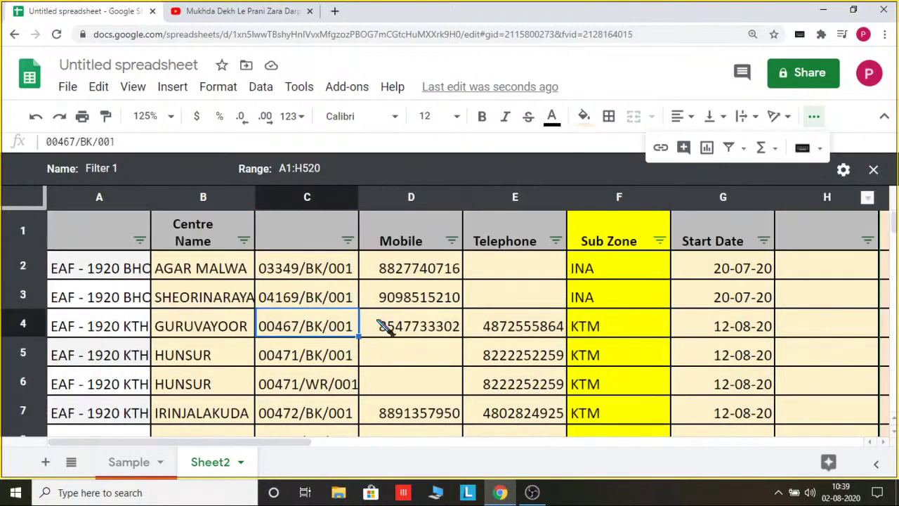
Step: Open the Centre Name filter's value list and uncheck ABU - AC VILE PARLE, ABU - AC VILE PARLE TPT, ADASPUR and ADILABAD
{"action": "left_click", "coordinate": [243, 240]}
{"action": "scroll", "coordinate": [235, 309], "scroll_direction": "down", "scroll_amount": 5}
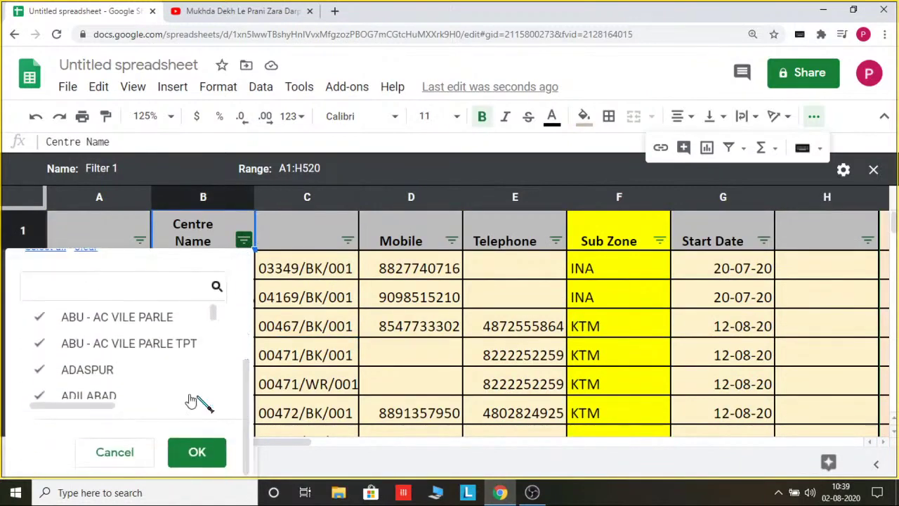
{"action": "left_click", "coordinate": [39, 317]}
{"action": "left_click", "coordinate": [40, 343]}
{"action": "left_click", "coordinate": [41, 353]}
{"action": "left_click", "coordinate": [40, 396]}
{"action": "left_click", "coordinate": [38, 369]}
{"action": "left_click", "coordinate": [39, 344]}
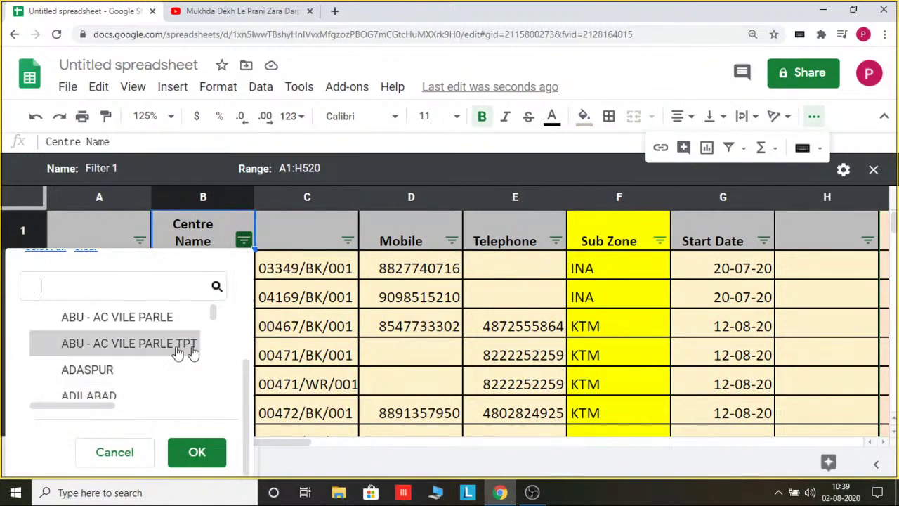
Step: Uncheck GARHMUKTESWAR, GARIVIDI, GAYA CIVIL LINE, GHAZIABAD GOVINDPURAM and SHEORINARAYAN in the Centre Name value list and apply the filter
{"action": "left_click_drag", "start_coordinate": [214, 314], "coordinate": [214, 340]}
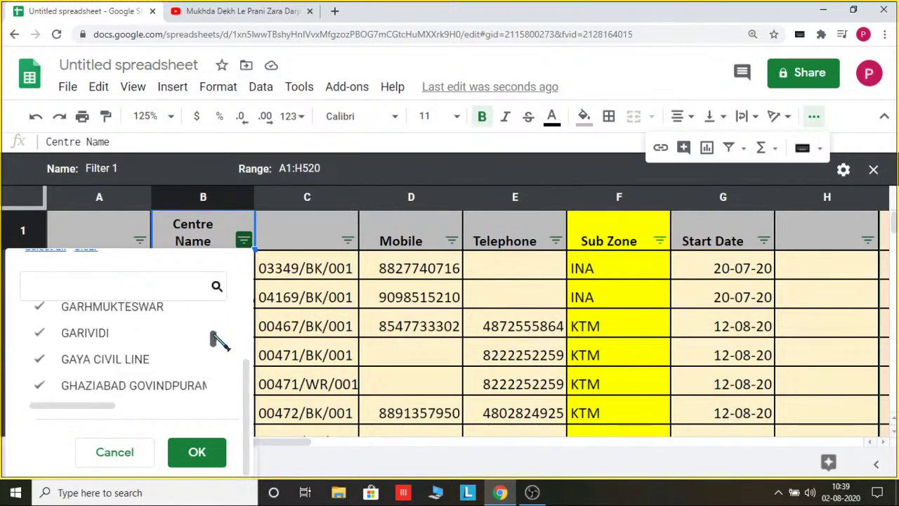
{"action": "left_click", "coordinate": [39, 362]}
{"action": "left_click", "coordinate": [40, 333]}
{"action": "left_click", "coordinate": [39, 307]}
{"action": "left_click", "coordinate": [40, 387]}
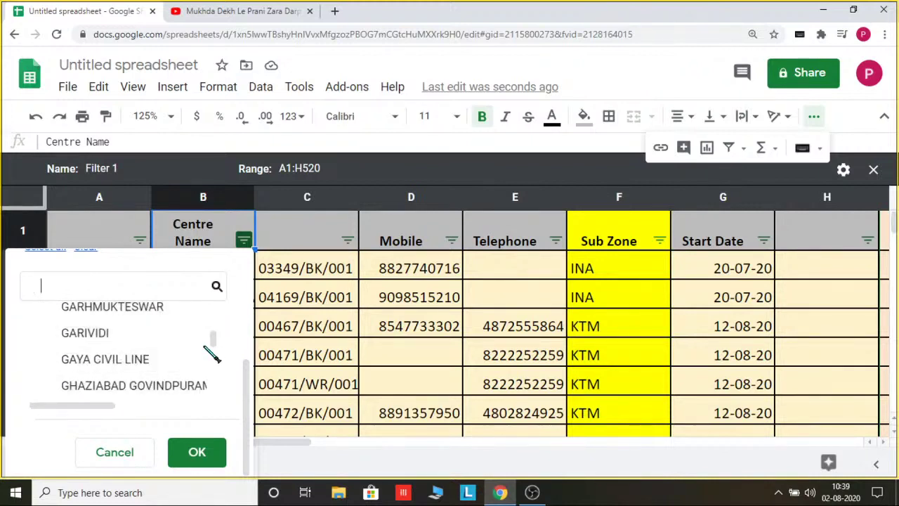
{"action": "left_click_drag", "start_coordinate": [215, 340], "coordinate": [215, 377]}
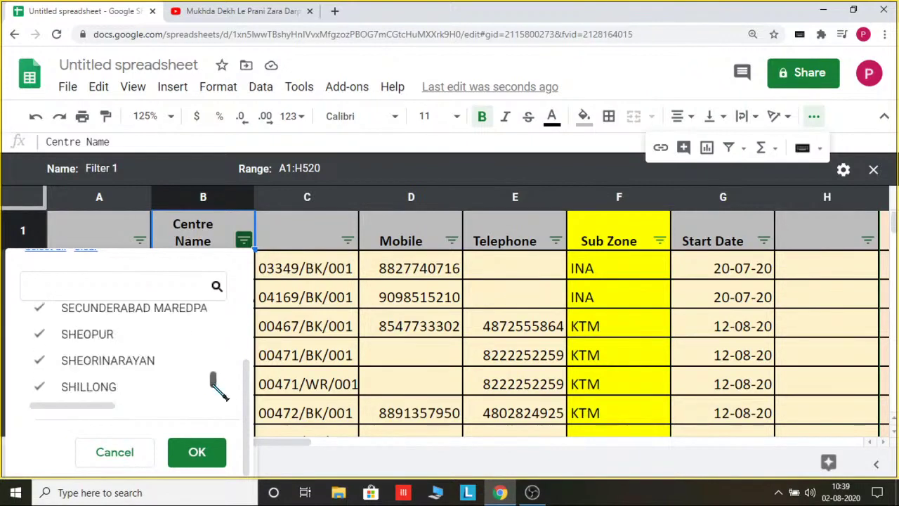
{"action": "left_click", "coordinate": [43, 360]}
{"action": "left_click", "coordinate": [197, 451]}
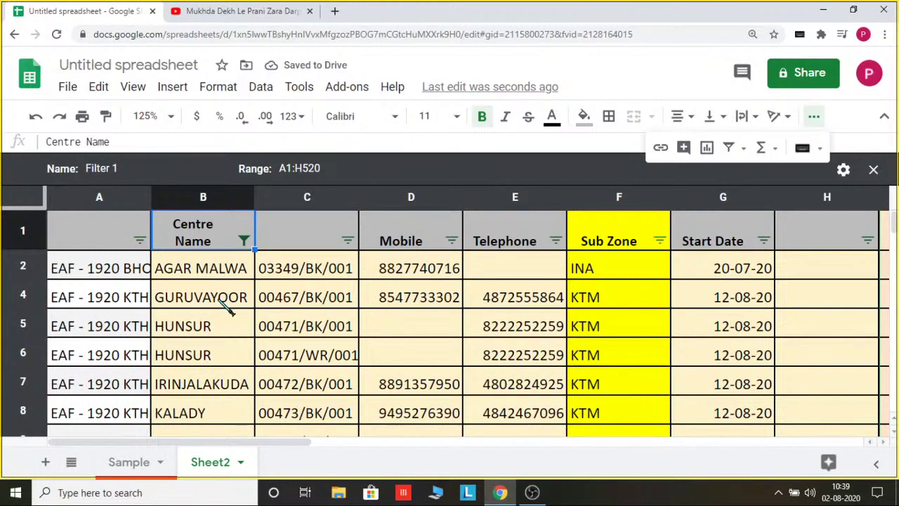
Step: Search the filtered sheet for abu, close the search and return to the first rows
{"action": "left_click", "coordinate": [219, 299]}
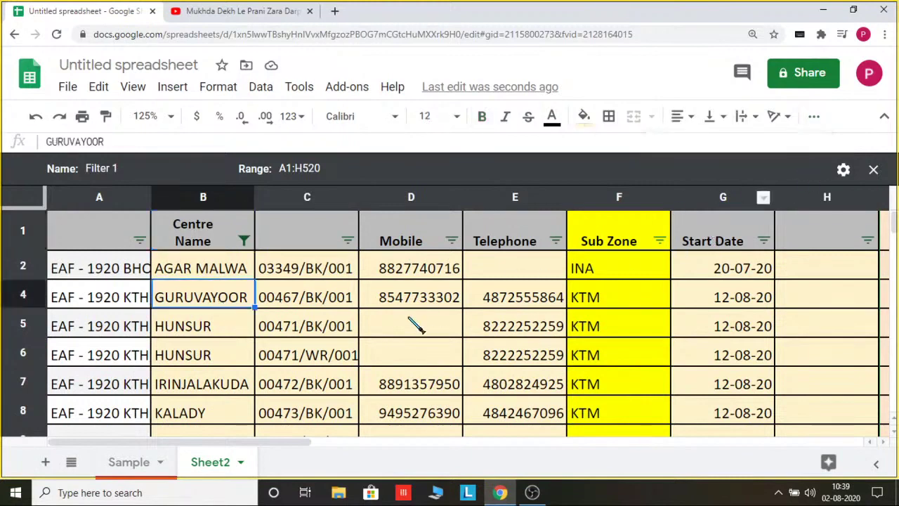
{"action": "left_click", "coordinate": [298, 334]}
{"action": "key", "text": "ctrl+f"}
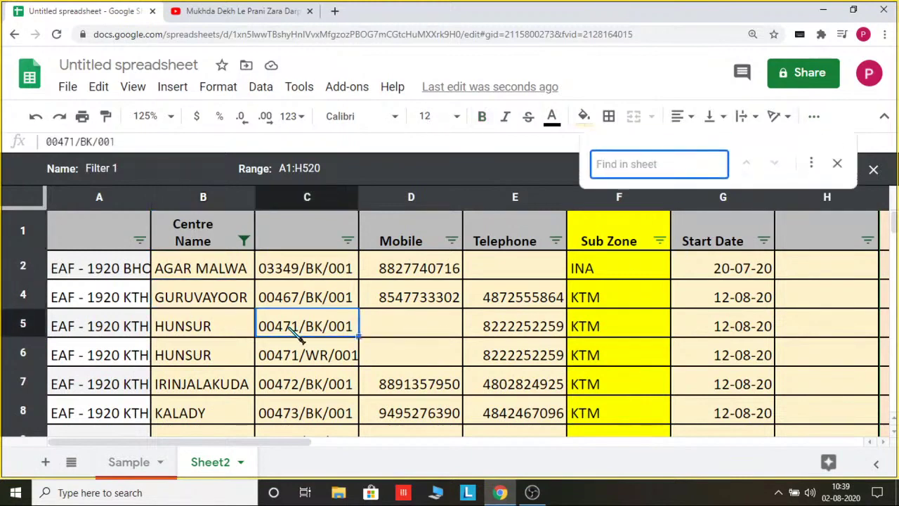
{"action": "type", "text": "abu"}
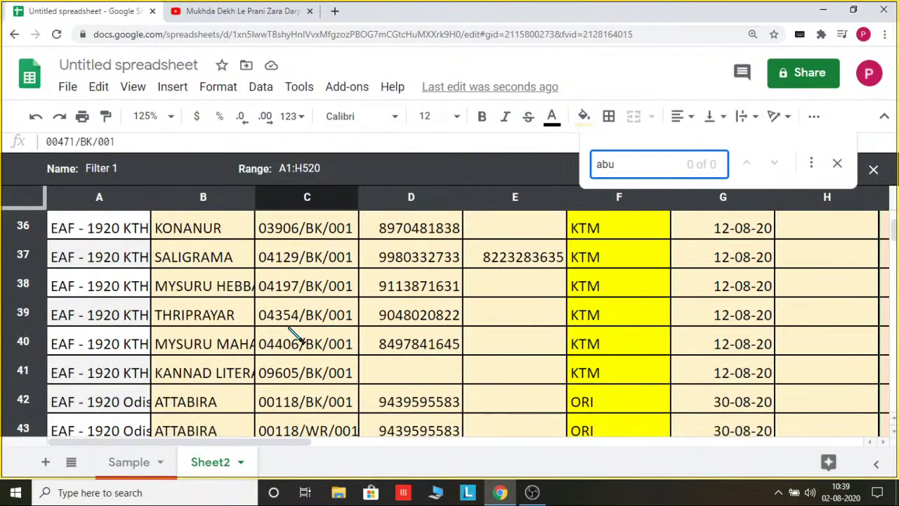
{"action": "left_click", "coordinate": [837, 165]}
{"action": "scroll", "coordinate": [475, 290], "scroll_direction": "up", "scroll_amount": 10}
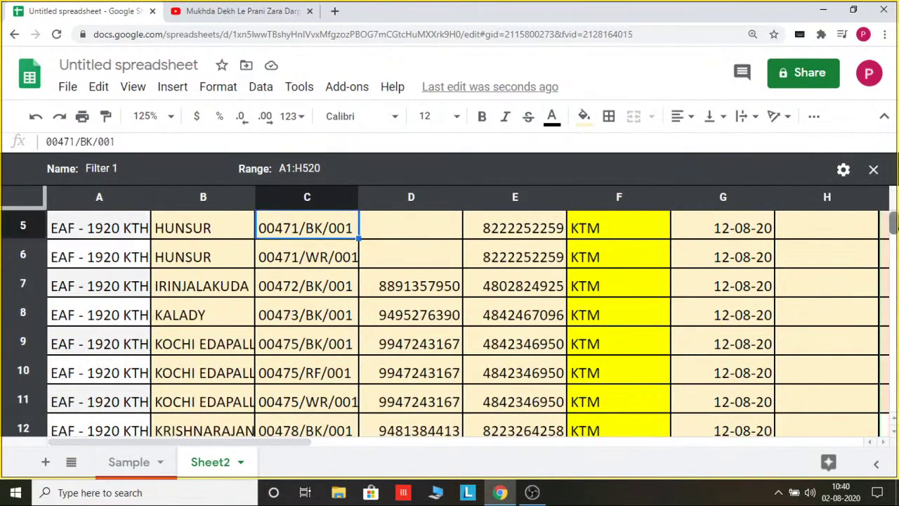
{"action": "scroll", "coordinate": [892, 218], "scroll_direction": "up", "scroll_amount": 2}
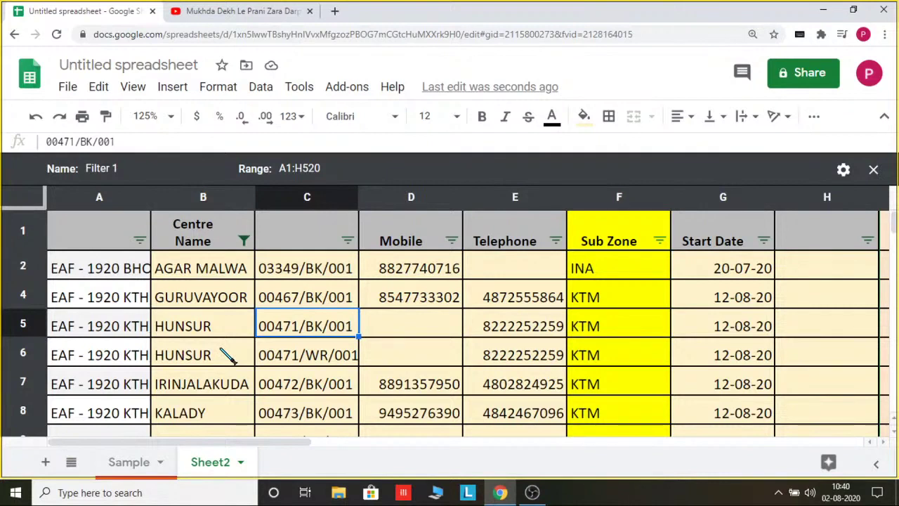
Step: Reset the Centre Name filter to include all values, then check its value list through to the end and cancel
{"action": "left_click", "coordinate": [242, 234]}
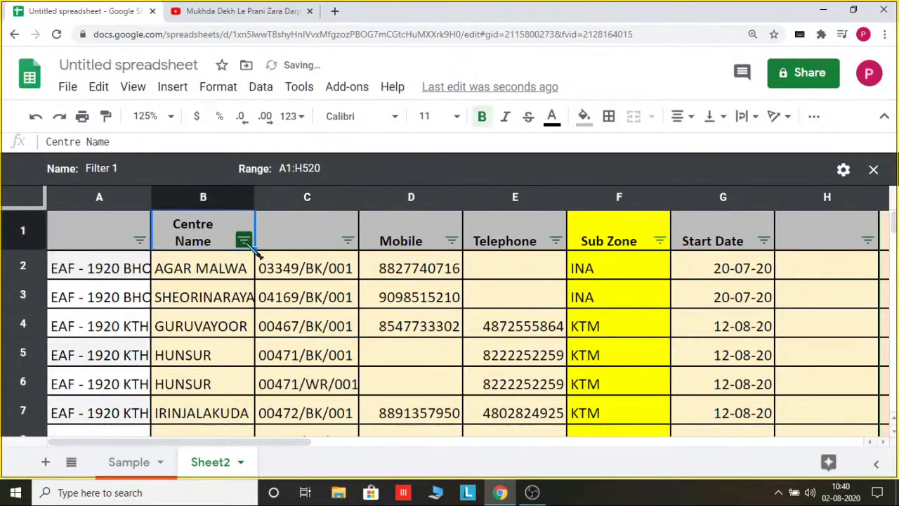
{"action": "left_click", "coordinate": [243, 241]}
{"action": "mouse_move", "coordinate": [169, 369]}
{"action": "scroll", "coordinate": [169, 368], "scroll_direction": "down", "scroll_amount": 5}
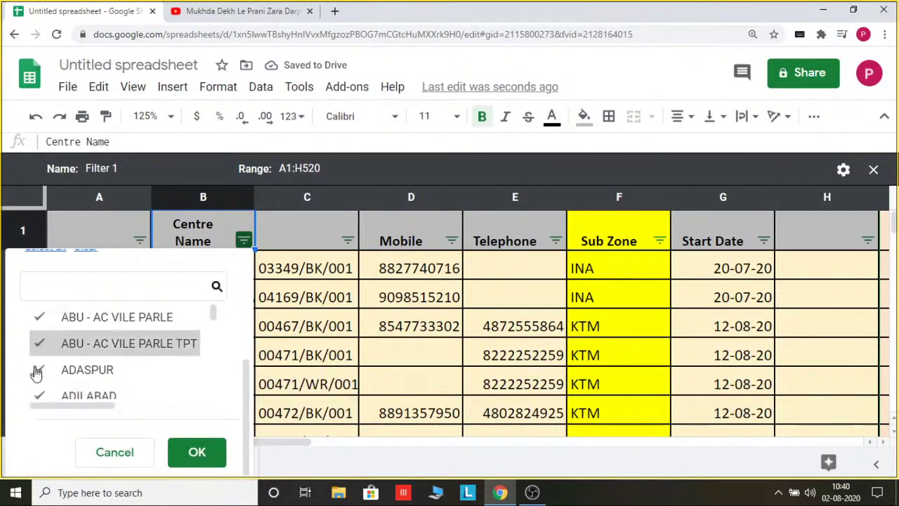
{"action": "left_click_drag", "start_coordinate": [215, 309], "coordinate": [224, 412]}
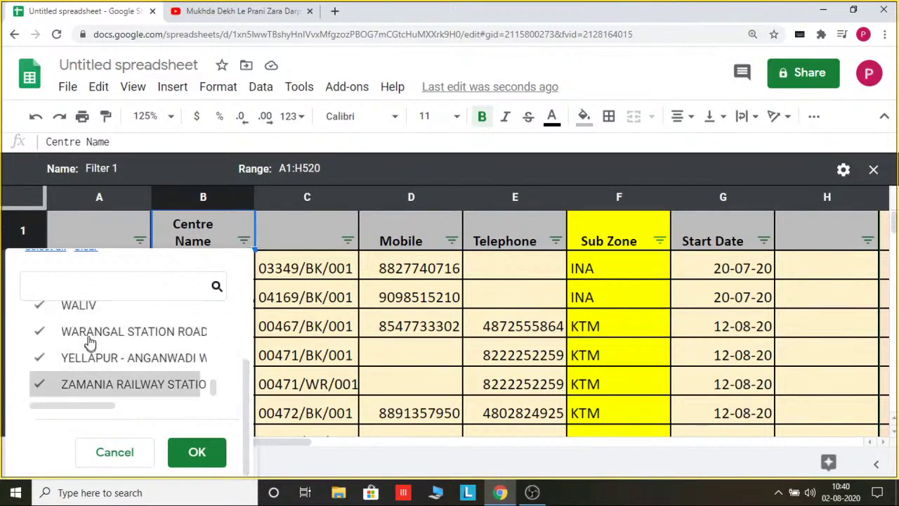
{"action": "left_click", "coordinate": [115, 452]}
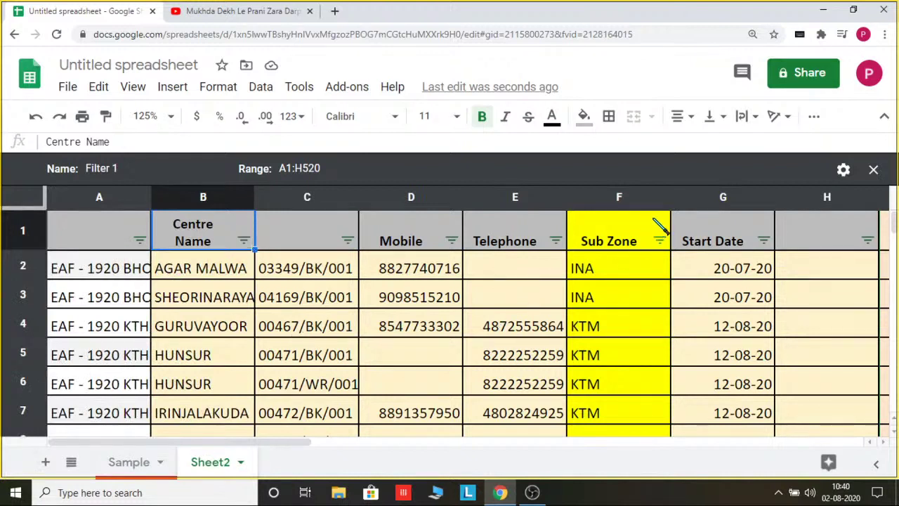
Step: Sort the filter view by column A from A to Z, and check the rows and the column's filter values
{"action": "left_click", "coordinate": [140, 240]}
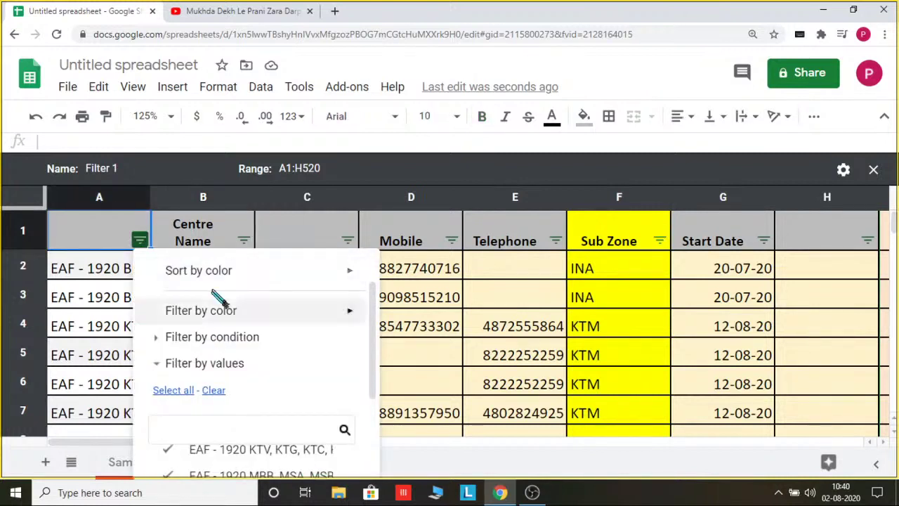
{"action": "mouse_move", "coordinate": [212, 319]}
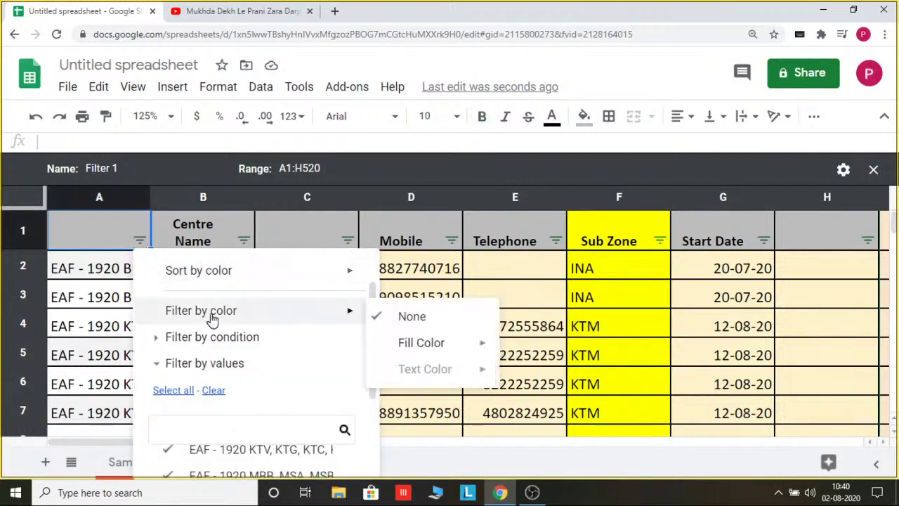
{"action": "scroll", "coordinate": [212, 319], "scroll_direction": "up", "scroll_amount": 2}
{"action": "left_click", "coordinate": [235, 274]}
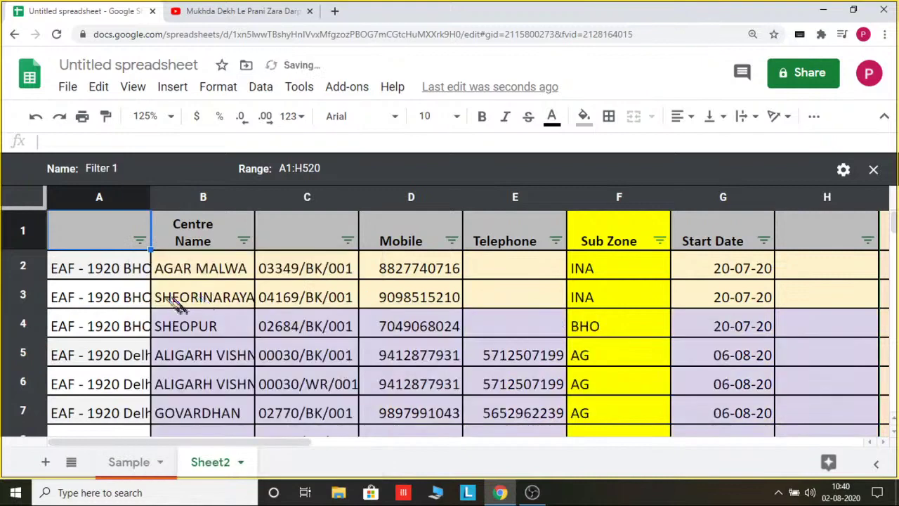
{"action": "left_click", "coordinate": [132, 356]}
{"action": "scroll", "coordinate": [132, 402], "scroll_direction": "down", "scroll_amount": 1}
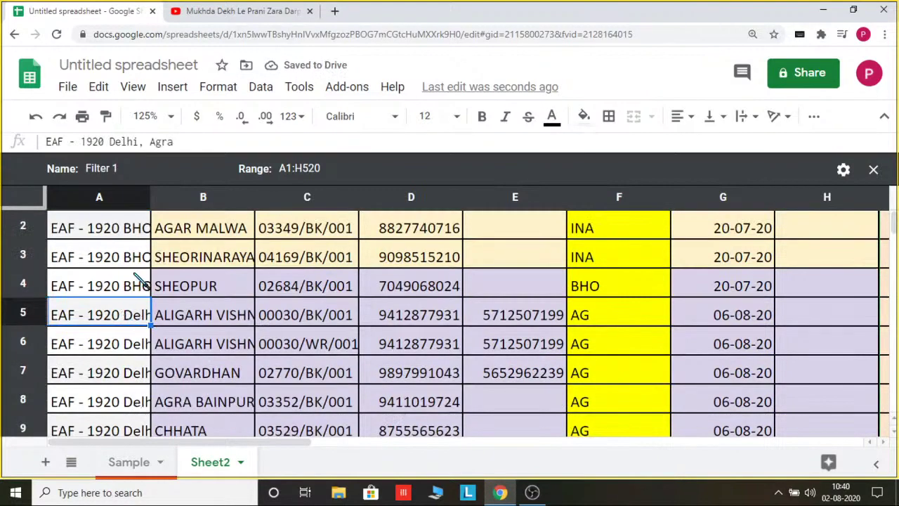
{"action": "scroll", "coordinate": [128, 341], "scroll_direction": "down", "scroll_amount": 6}
{"action": "scroll", "coordinate": [127, 351], "scroll_direction": "up", "scroll_amount": 6}
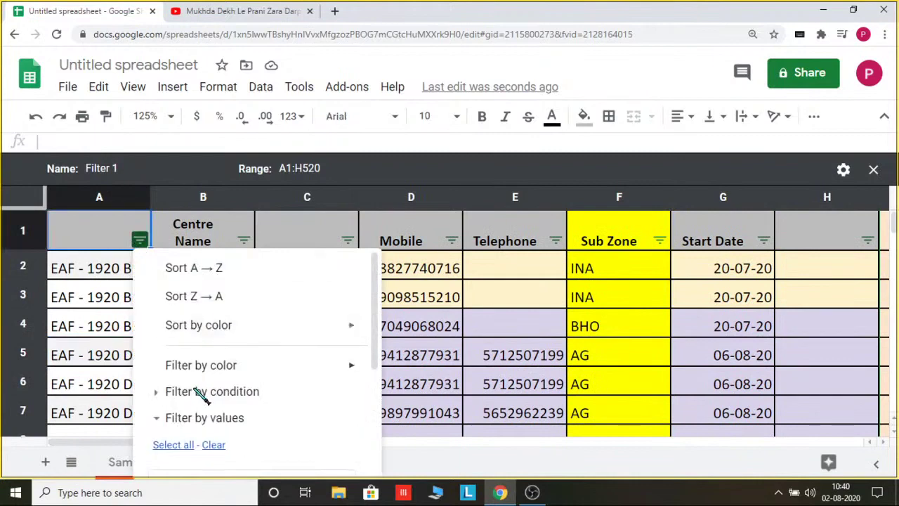
{"action": "scroll", "coordinate": [195, 386], "scroll_direction": "down", "scroll_amount": 3}
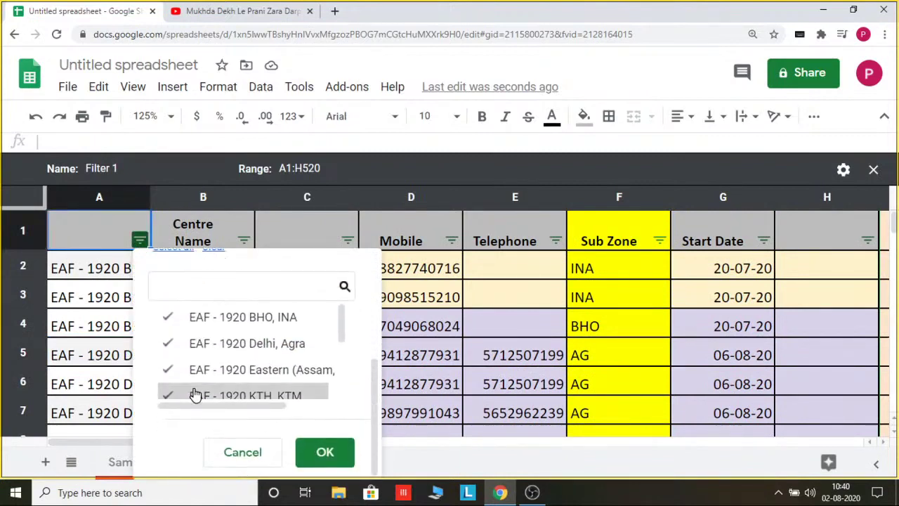
{"action": "left_click", "coordinate": [243, 455]}
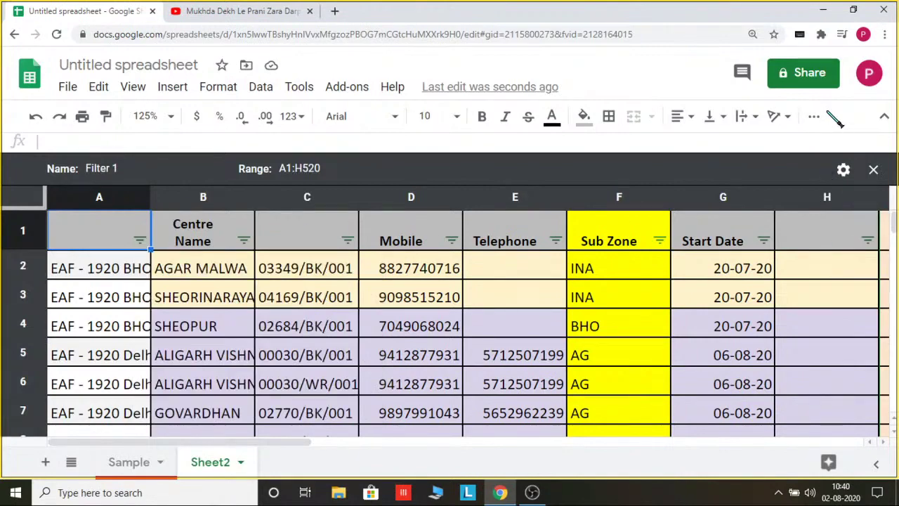
Step: Check the function categories from Financial to Web in the Functions list, then close it without inserting one
{"action": "key", "text": "alt+Tab"}
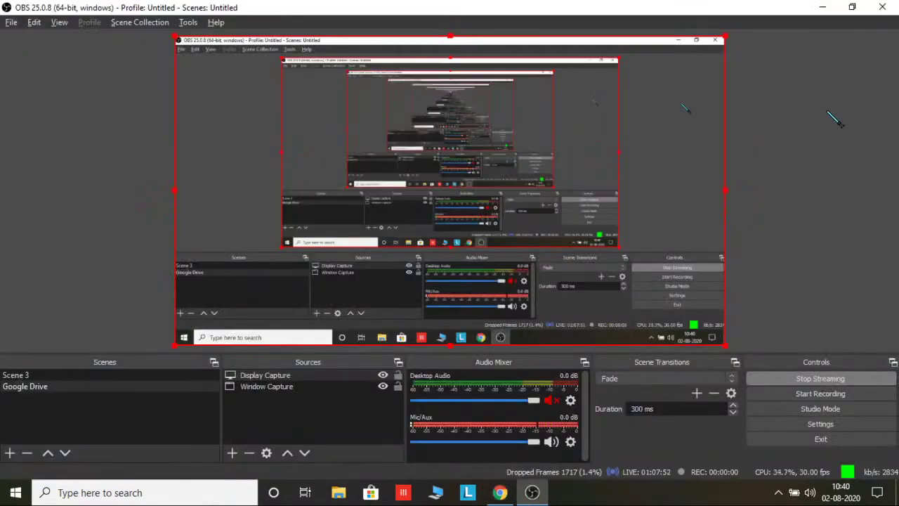
{"action": "key", "text": "alt+Tab"}
{"action": "left_click", "coordinate": [814, 118]}
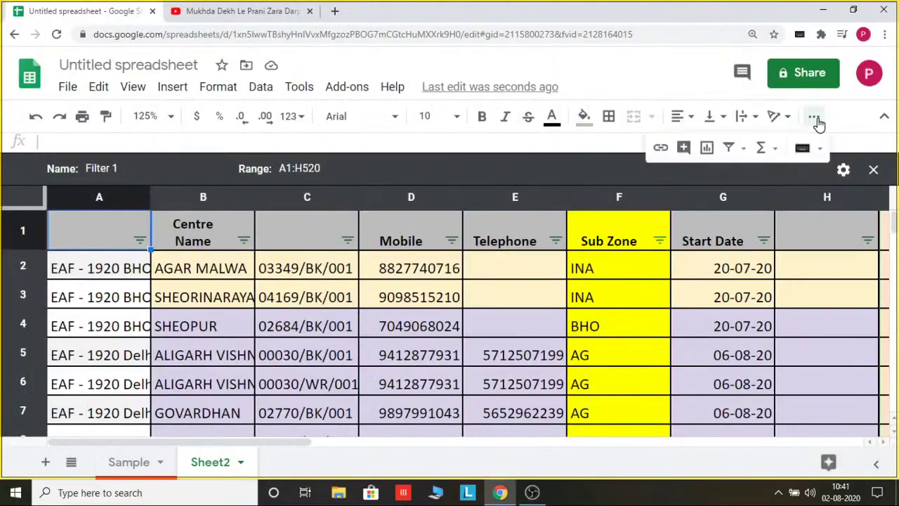
{"action": "left_click", "coordinate": [778, 148]}
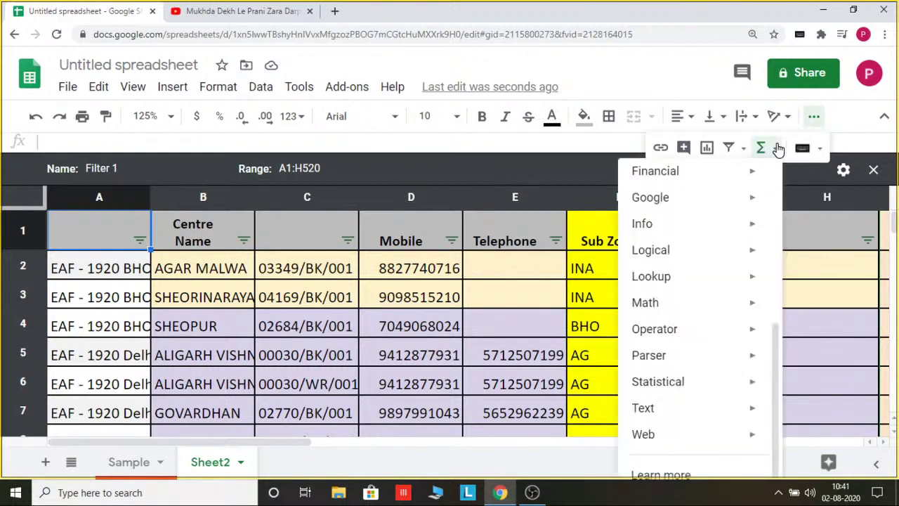
{"action": "left_click", "coordinate": [778, 149]}
{"action": "left_click", "coordinate": [764, 148]}
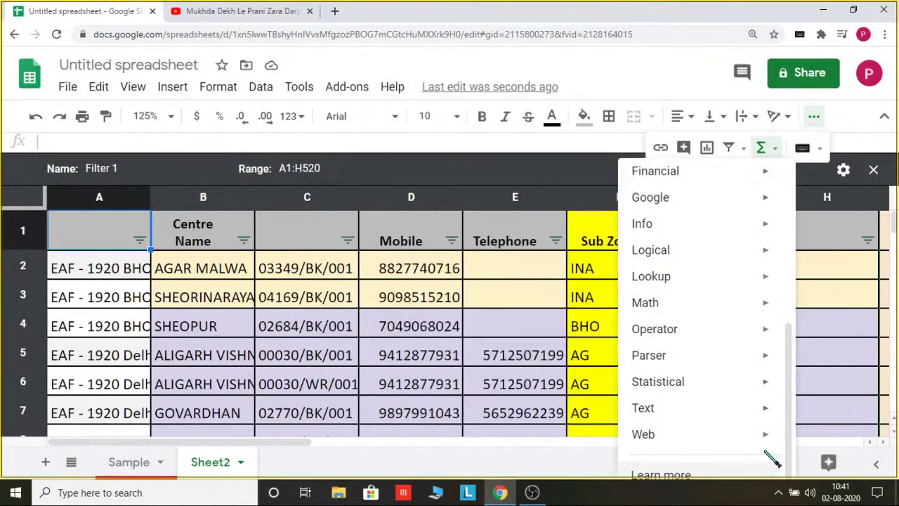
{"action": "left_click", "coordinate": [838, 325]}
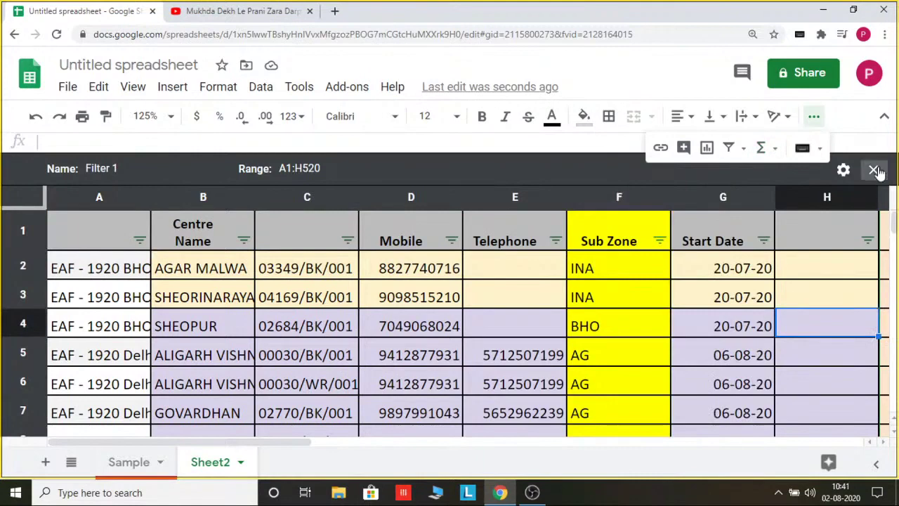
Step: Select cell H3, bring columns C to J into view and check the hidden toolbar tools, including Functions
{"action": "left_click", "coordinate": [823, 309]}
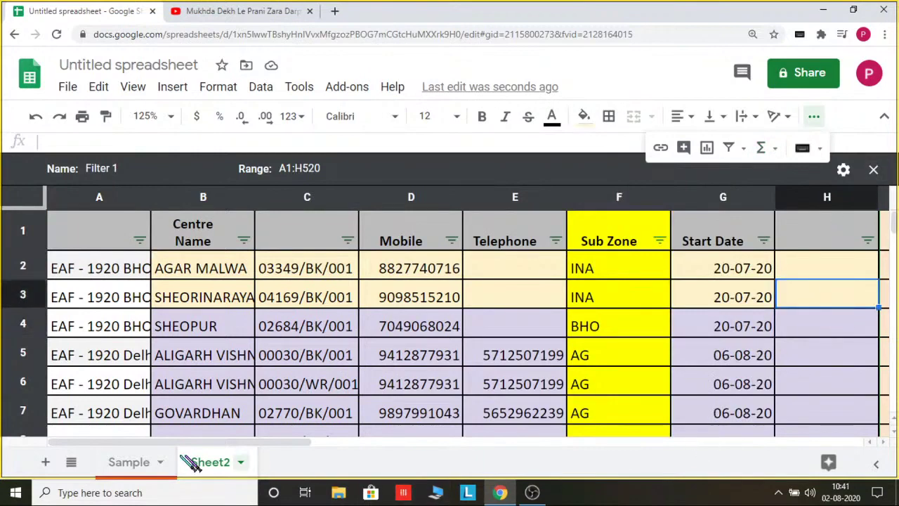
{"action": "left_click_drag", "start_coordinate": [241, 442], "coordinate": [292, 450]}
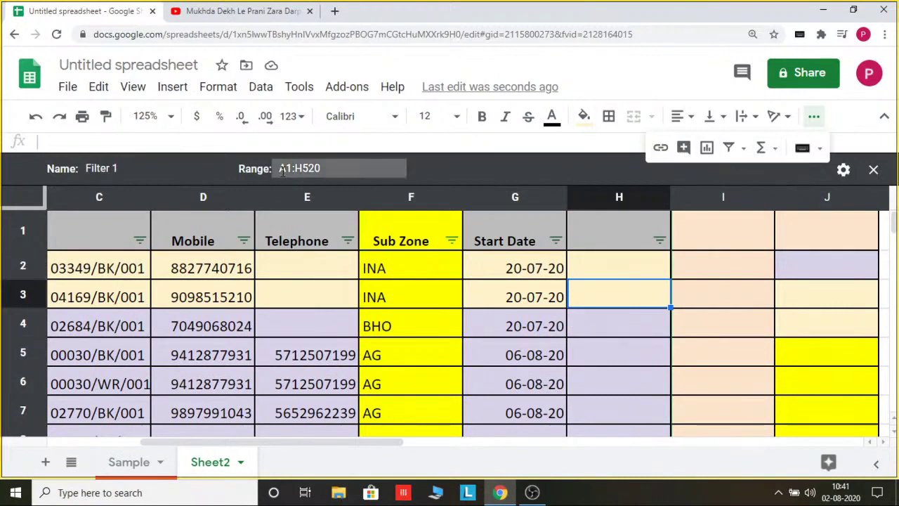
{"action": "left_click", "coordinate": [289, 143]}
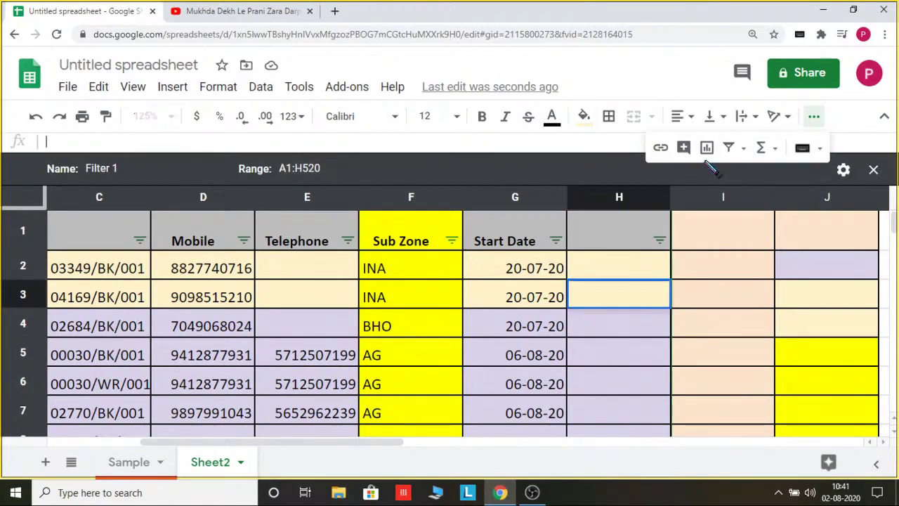
{"action": "left_click", "coordinate": [814, 120]}
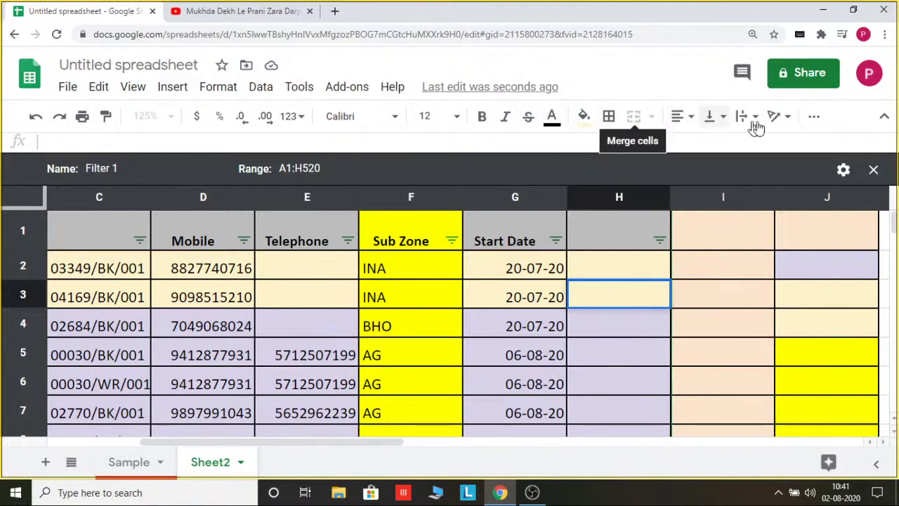
{"action": "left_click", "coordinate": [816, 118]}
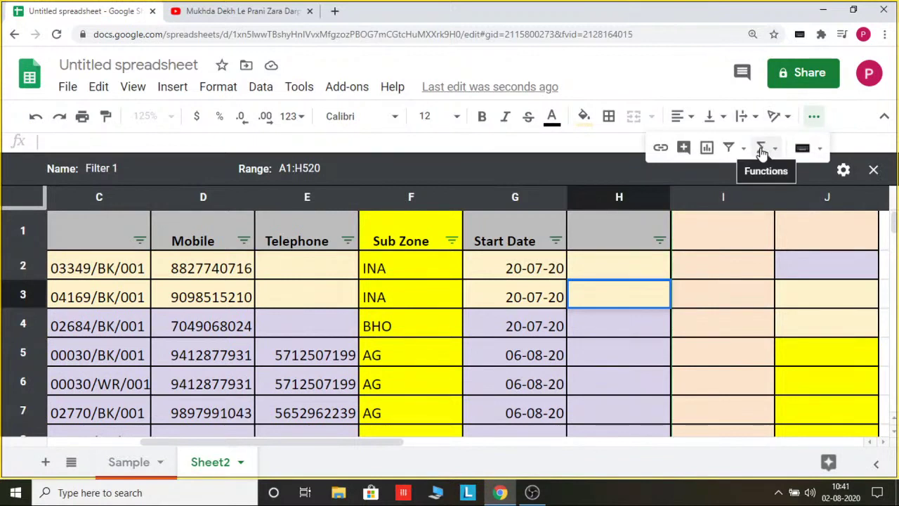
{"action": "left_click", "coordinate": [813, 118]}
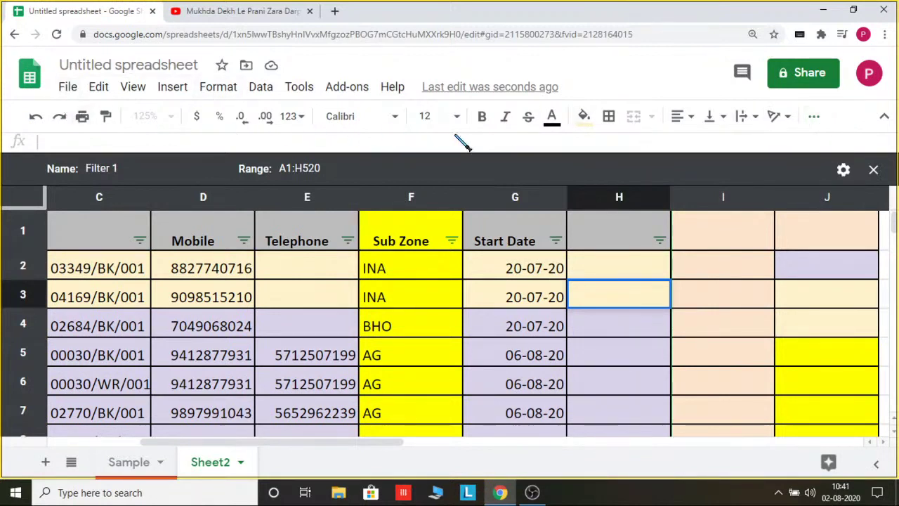
Step: Look over the view and insert options and examine the list of insertable functions
{"action": "left_click", "coordinate": [133, 88]}
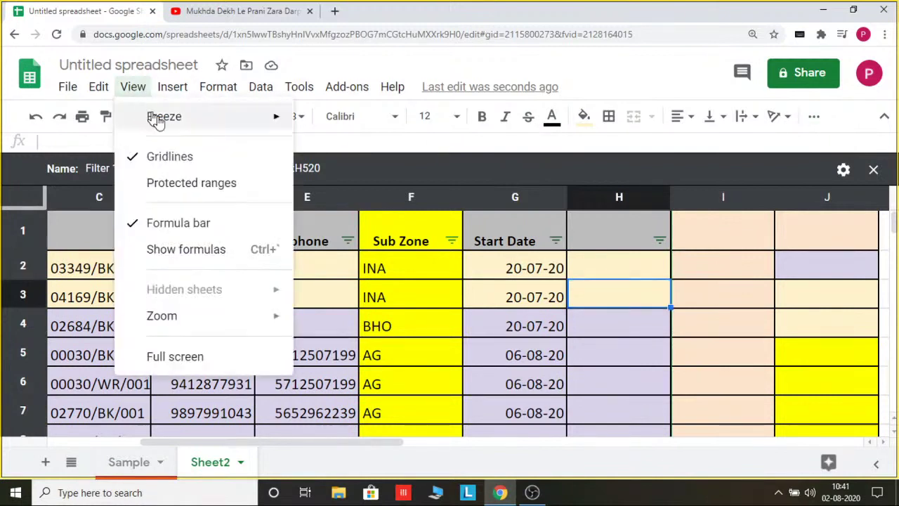
{"action": "mouse_move", "coordinate": [177, 89]}
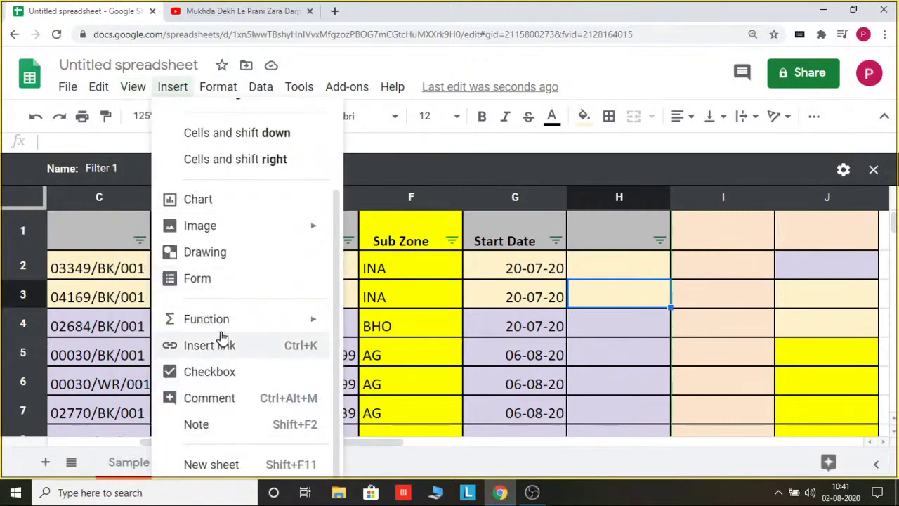
{"action": "mouse_move", "coordinate": [222, 330]}
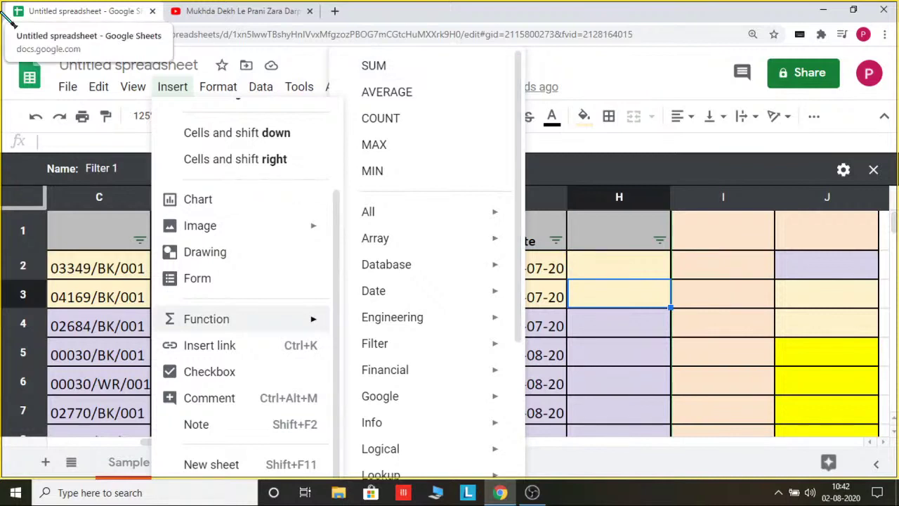
Step: Examine the available number formats and the remaining formatting options, down to clearing formatting, without applying any
{"action": "mouse_move", "coordinate": [224, 93]}
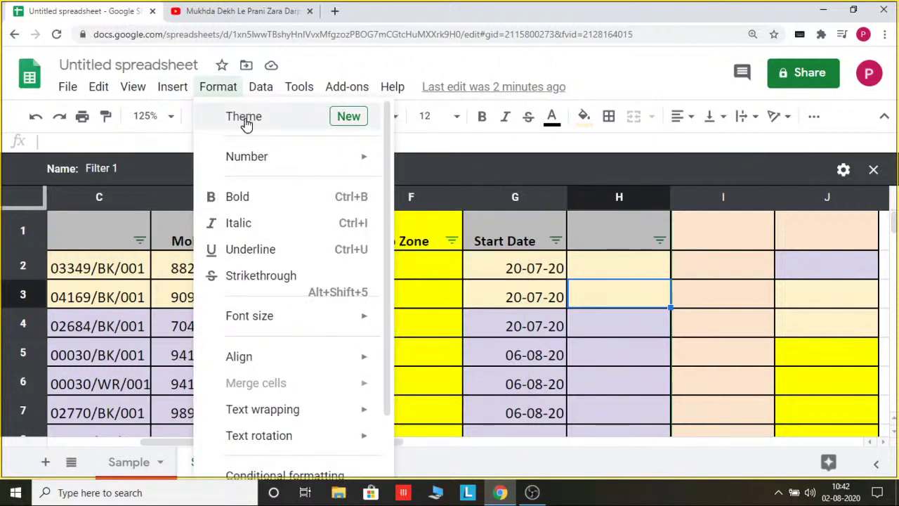
{"action": "mouse_move", "coordinate": [251, 156]}
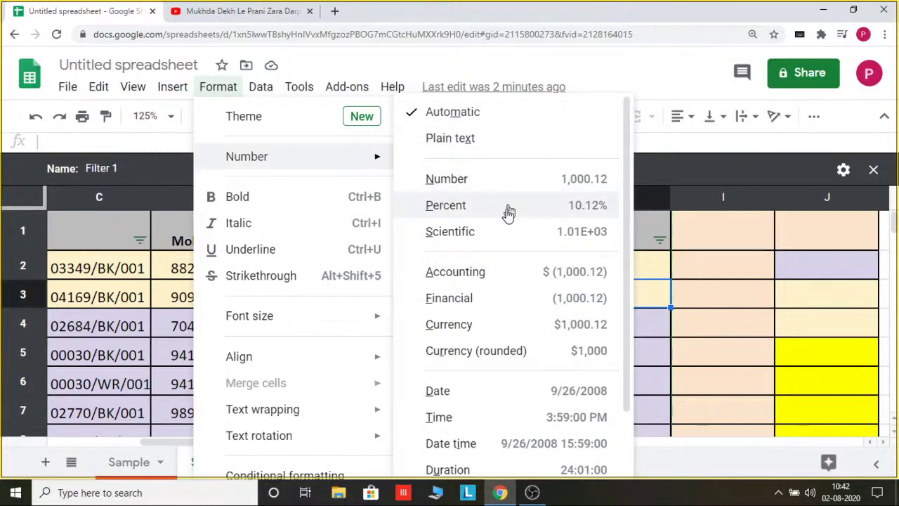
{"action": "scroll", "coordinate": [477, 401], "scroll_direction": "down", "scroll_amount": 2}
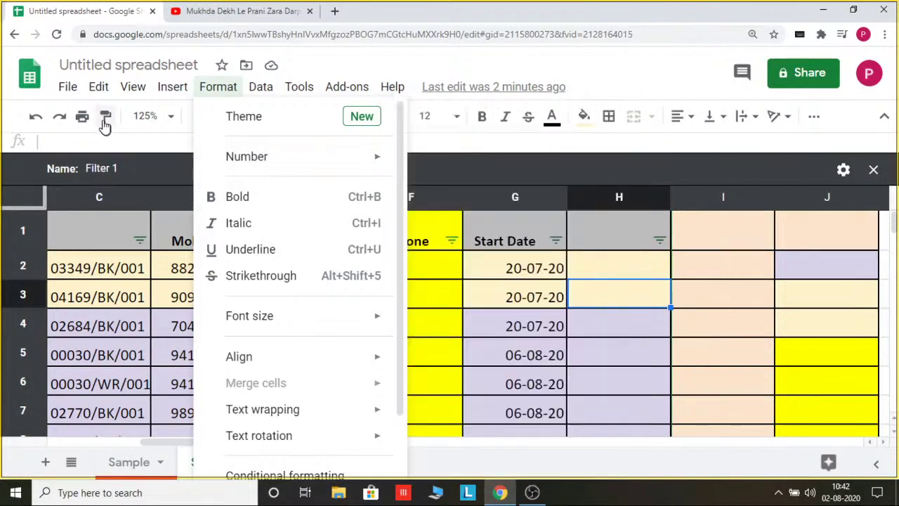
{"action": "mouse_move", "coordinate": [310, 156]}
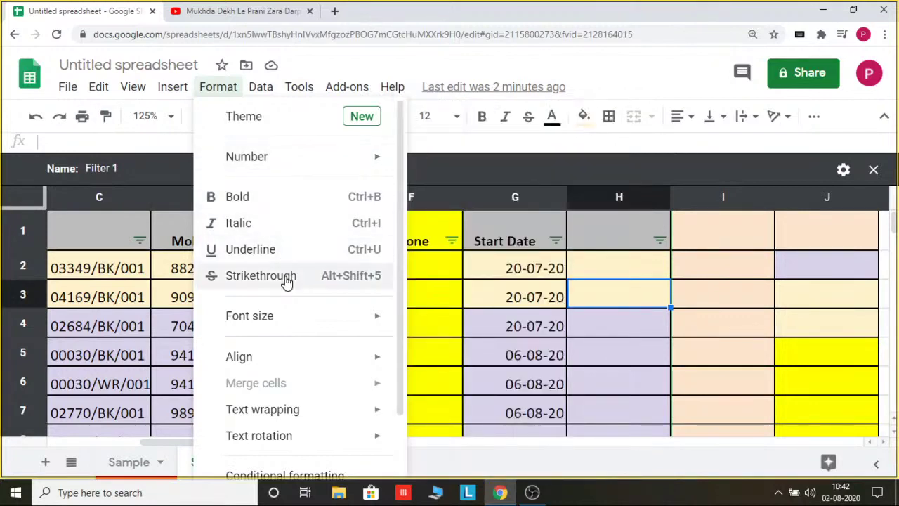
{"action": "scroll", "coordinate": [295, 386], "scroll_direction": "down", "scroll_amount": 1}
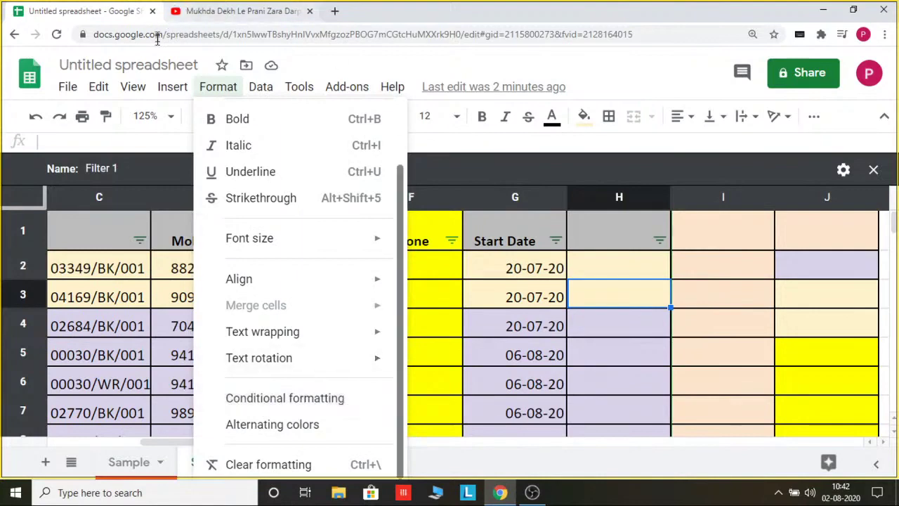
Step: Look through the view, edit and file commands available for the spreadsheet
{"action": "mouse_move", "coordinate": [139, 88]}
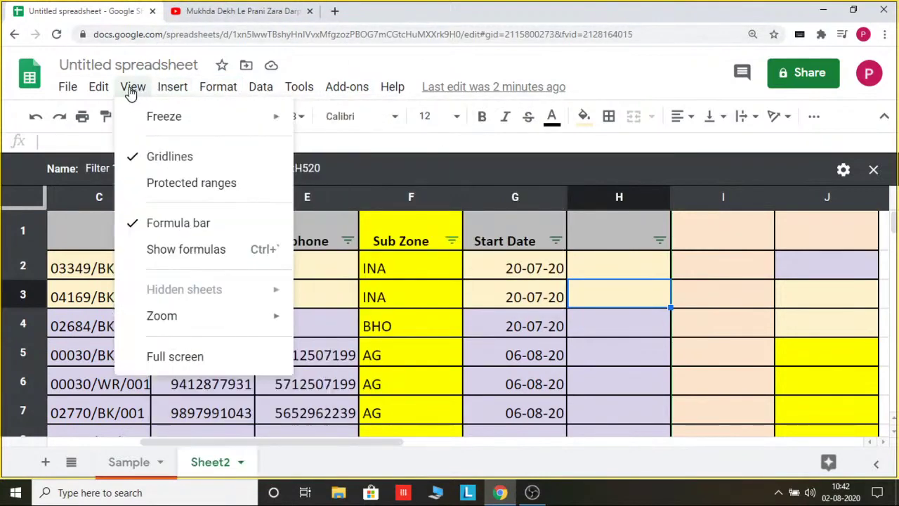
{"action": "mouse_move", "coordinate": [95, 94]}
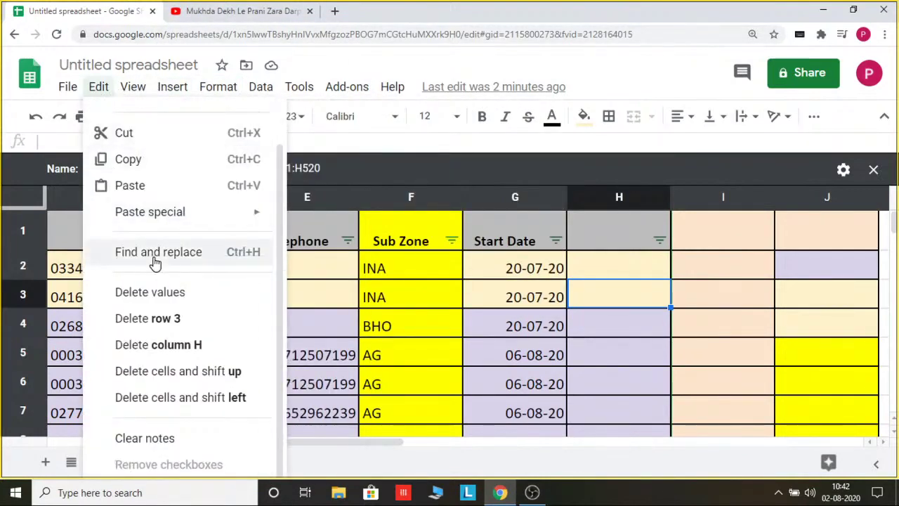
{"action": "mouse_move", "coordinate": [76, 81]}
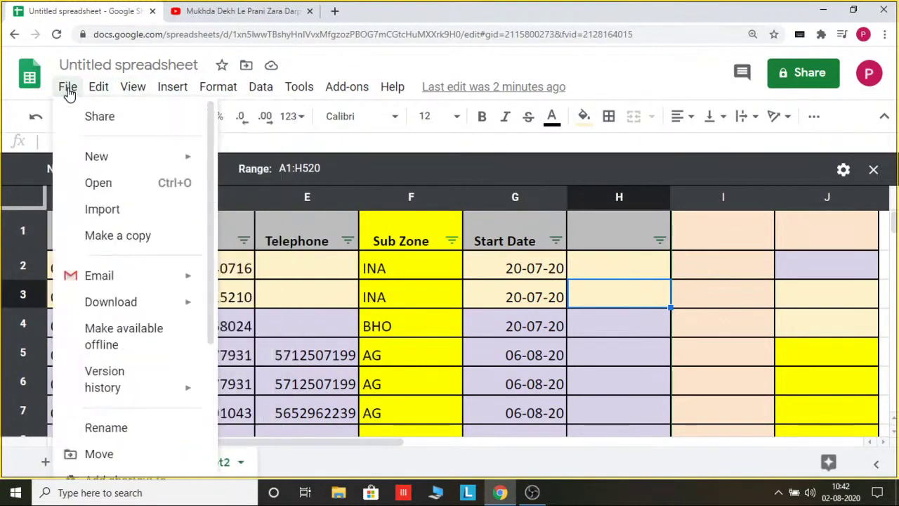
{"action": "scroll", "coordinate": [87, 141], "scroll_direction": "down", "scroll_amount": 3}
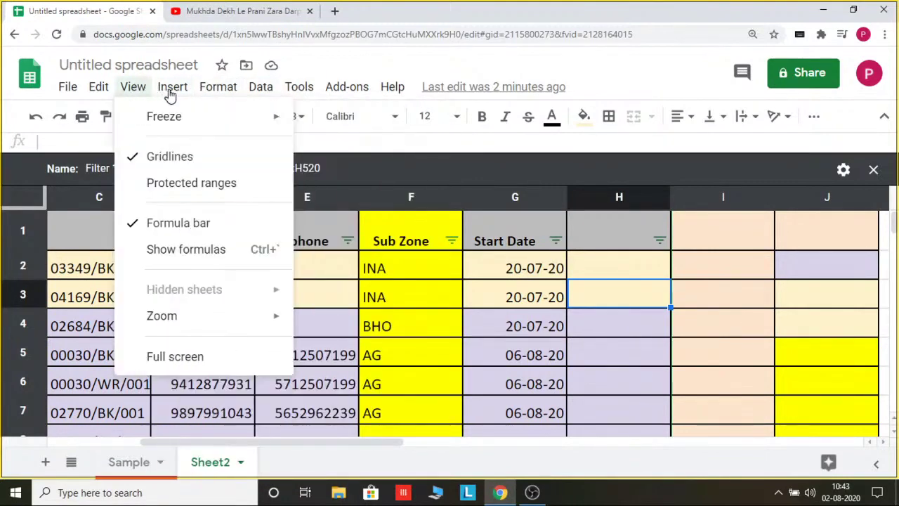
{"action": "mouse_move", "coordinate": [140, 211]}
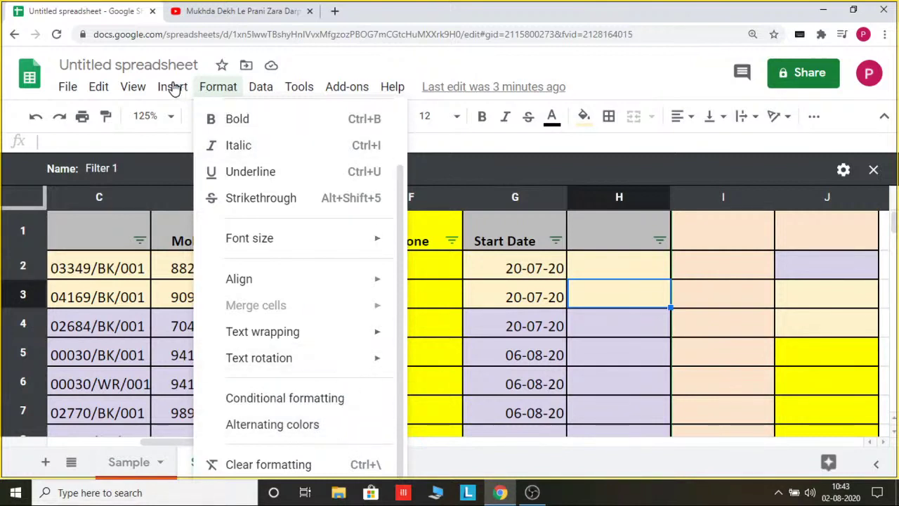
Step: Open the spreadsheet themes and browse the available designs, such as Groovy, Calm, Ocean, Energetic, Paradigm and Streamline
{"action": "scroll", "coordinate": [232, 165], "scroll_direction": "up", "scroll_amount": 1}
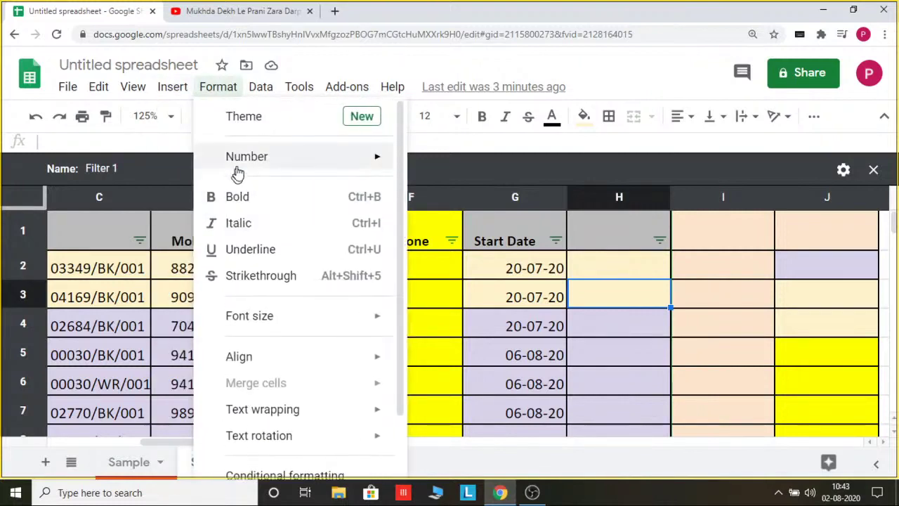
{"action": "left_click", "coordinate": [255, 119]}
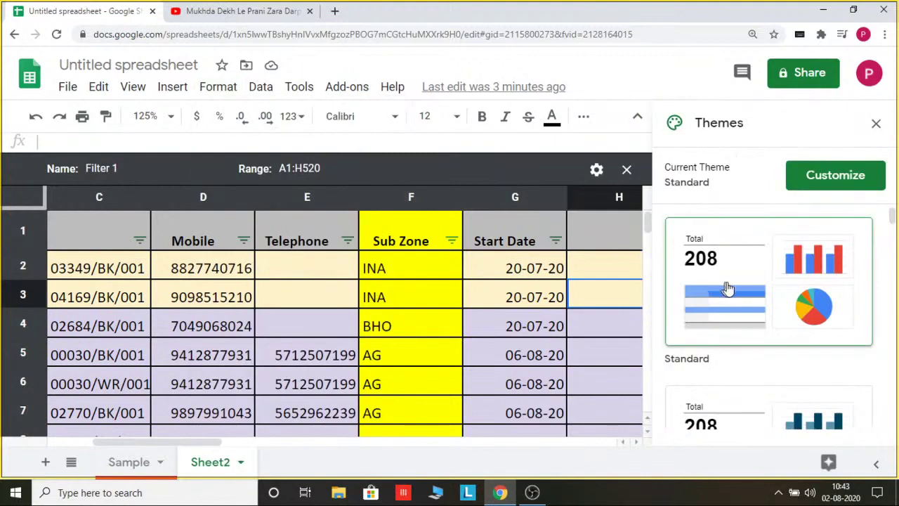
{"action": "left_click_drag", "start_coordinate": [892, 220], "coordinate": [893, 365]}
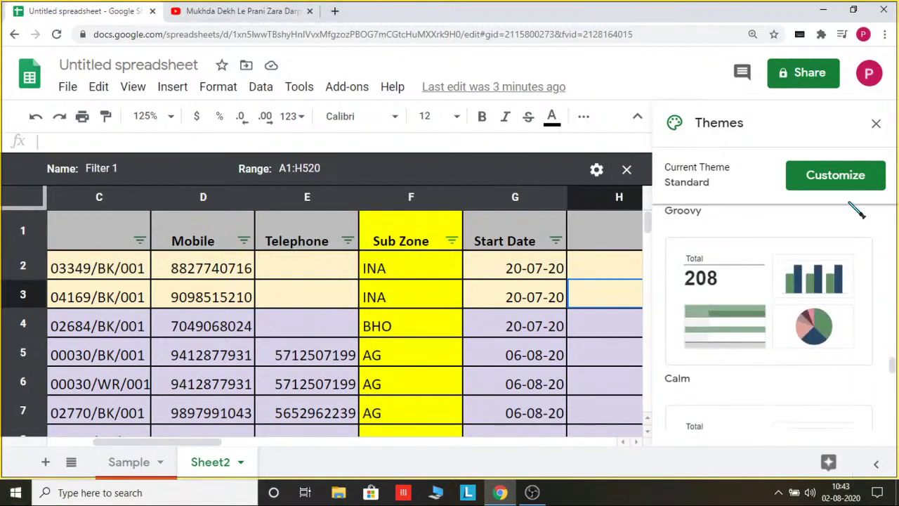
{"action": "mouse_move", "coordinate": [892, 362]}
{"action": "left_mouse_down"}
{"action": "mouse_move", "coordinate": [895, 401]}
{"action": "mouse_move", "coordinate": [893, 372]}
{"action": "left_mouse_up"}
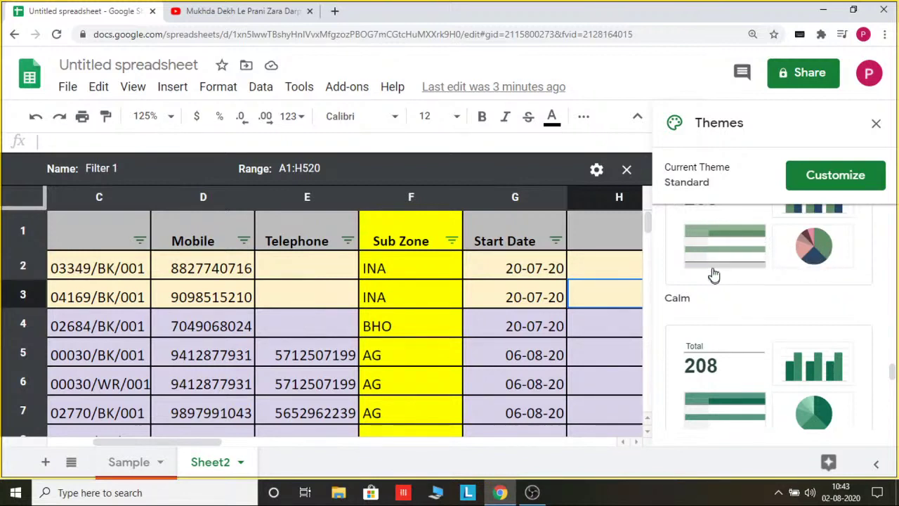
{"action": "scroll", "coordinate": [716, 261], "scroll_direction": "down", "scroll_amount": 3}
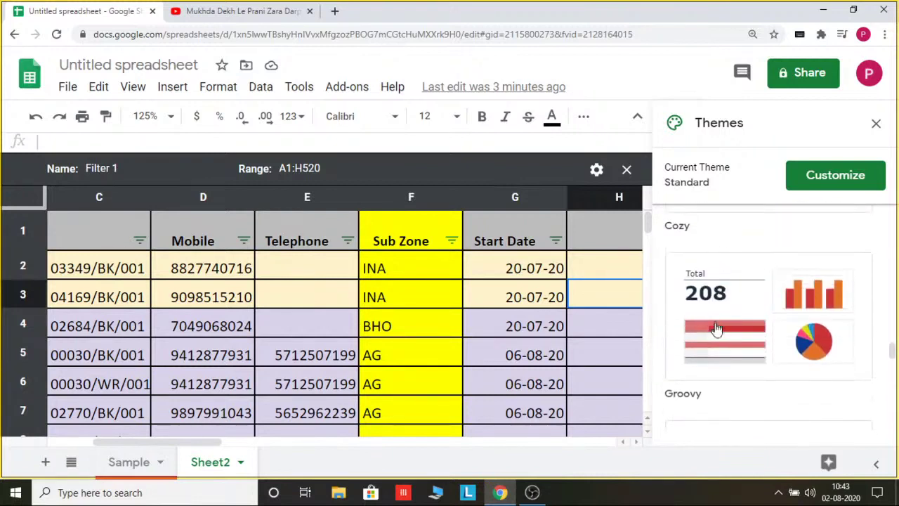
{"action": "scroll", "coordinate": [718, 339], "scroll_direction": "up", "scroll_amount": 3}
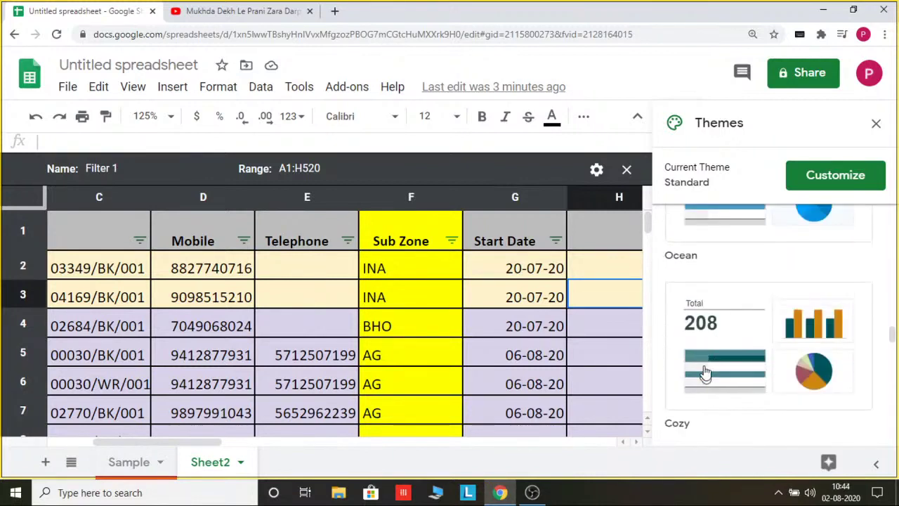
{"action": "scroll", "coordinate": [714, 351], "scroll_direction": "up", "scroll_amount": 1}
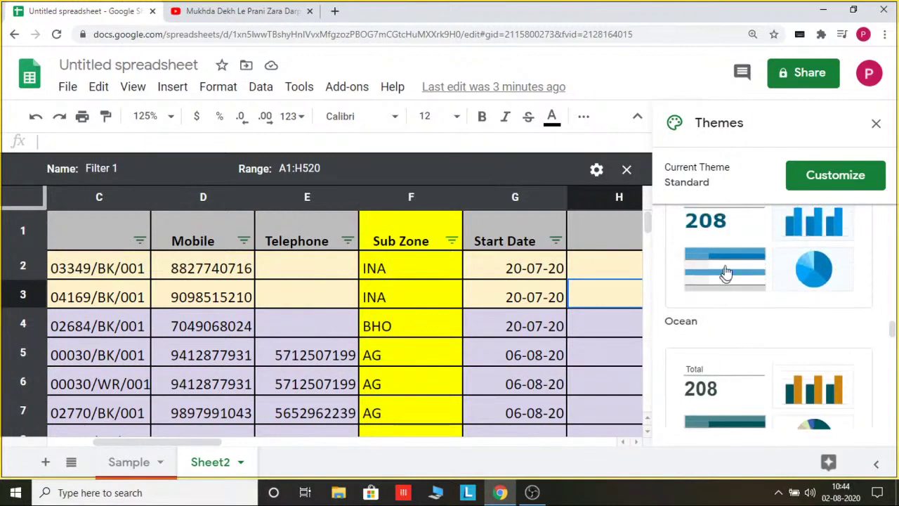
{"action": "scroll", "coordinate": [728, 269], "scroll_direction": "up", "scroll_amount": 2}
{"action": "scroll", "coordinate": [728, 269], "scroll_direction": "up", "scroll_amount": 1}
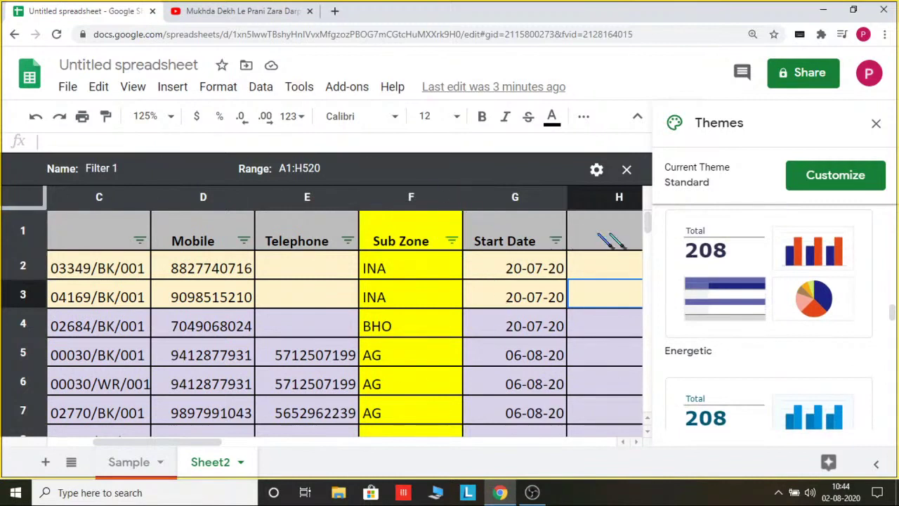
{"action": "scroll", "coordinate": [733, 301], "scroll_direction": "up", "scroll_amount": 2}
{"action": "scroll", "coordinate": [732, 300], "scroll_direction": "up", "scroll_amount": 8}
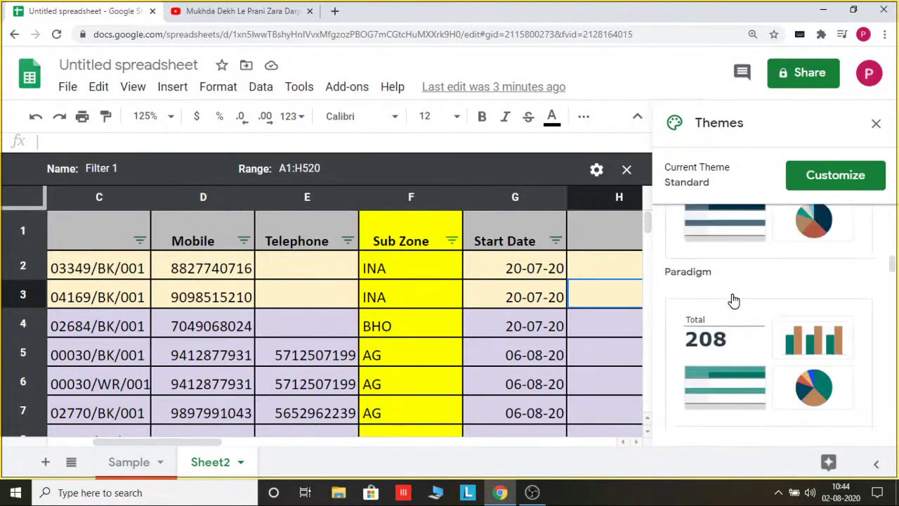
{"action": "scroll", "coordinate": [732, 300], "scroll_direction": "down", "scroll_amount": 10}
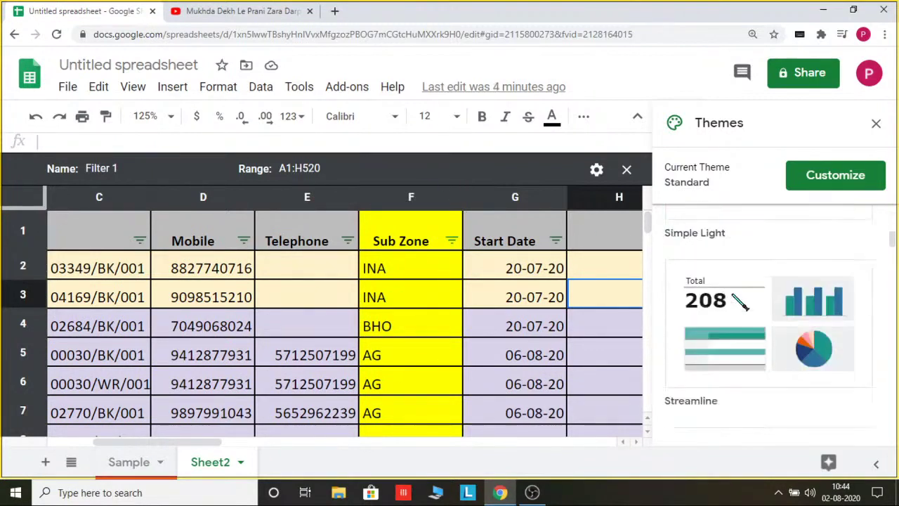
Step: Find the Groovy theme in the theme list and apply it to the spreadsheet
{"action": "scroll", "coordinate": [732, 300], "scroll_direction": "down", "scroll_amount": 2}
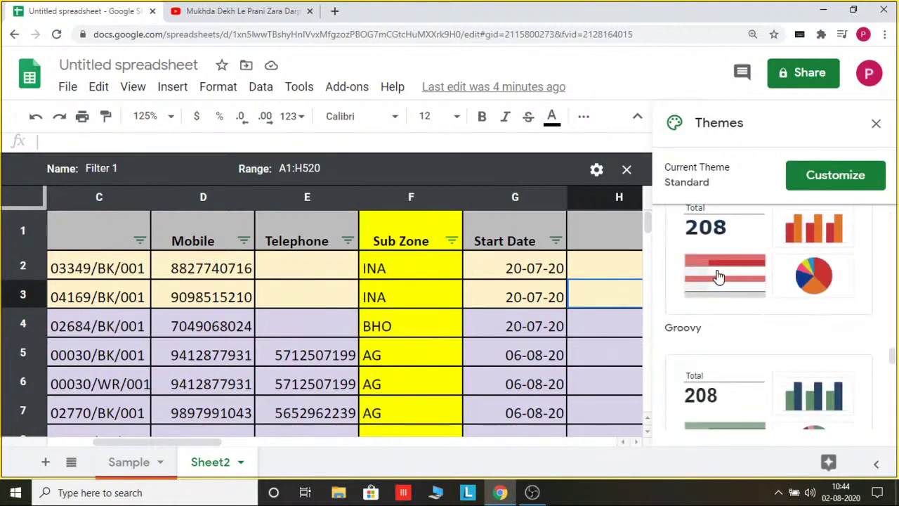
{"action": "scroll", "coordinate": [718, 276], "scroll_direction": "up", "scroll_amount": 1}
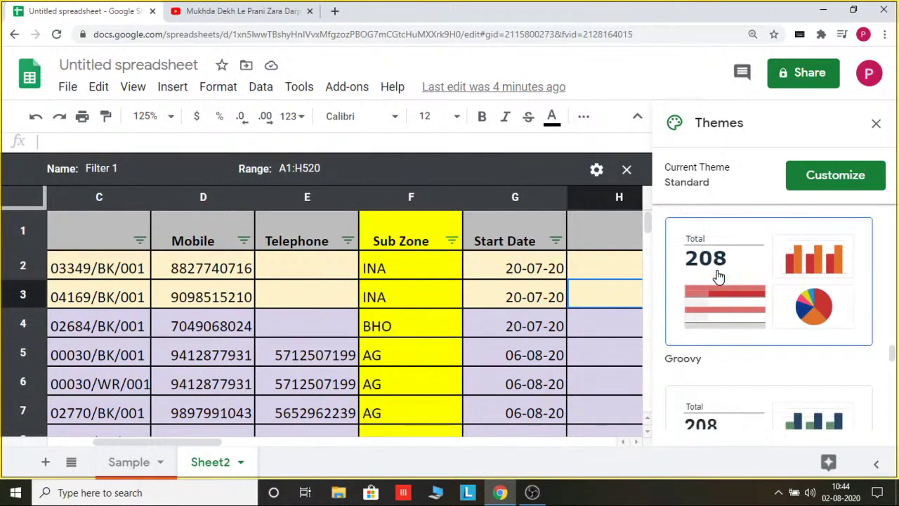
{"action": "left_click", "coordinate": [717, 276]}
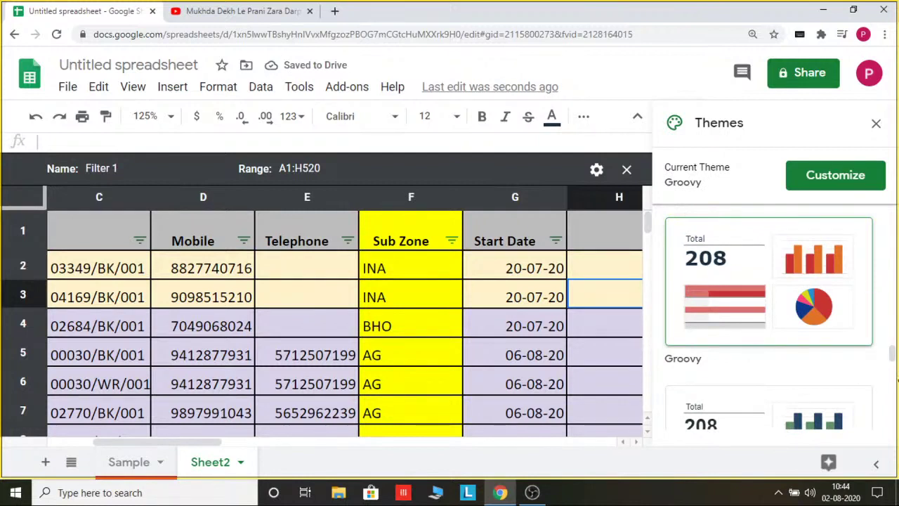
Step: Browse the remaining themes to the end of the list, including Retro and Coral, and choose Groovy again
{"action": "left_click_drag", "start_coordinate": [893, 355], "coordinate": [895, 421]}
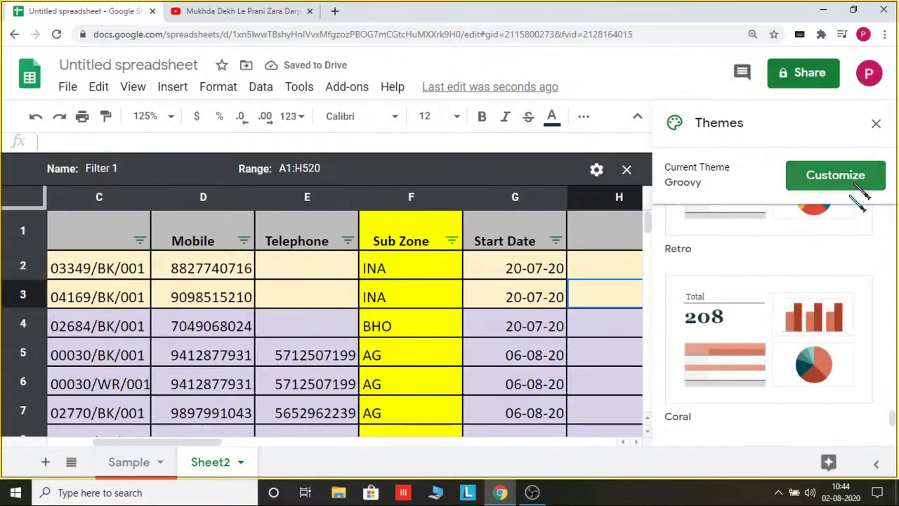
{"action": "left_click_drag", "start_coordinate": [892, 422], "coordinate": [887, 327]}
{"action": "scroll", "coordinate": [831, 326], "scroll_direction": "up", "scroll_amount": 5}
{"action": "scroll", "coordinate": [831, 326], "scroll_direction": "up", "scroll_amount": 8}
{"action": "scroll", "coordinate": [825, 325], "scroll_direction": "down", "scroll_amount": 10}
{"action": "scroll", "coordinate": [819, 325], "scroll_direction": "down", "scroll_amount": 3}
{"action": "scroll", "coordinate": [726, 240], "scroll_direction": "up", "scroll_amount": 1}
{"action": "left_click", "coordinate": [723, 285]}
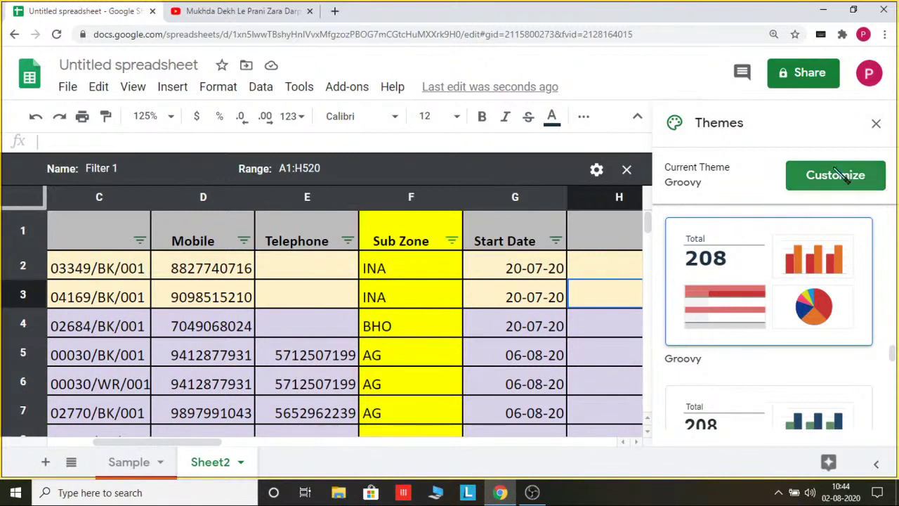
Step: Open and leave the theme customization, and close the Themes sidebar
{"action": "left_click", "coordinate": [864, 179]}
{"action": "left_click", "coordinate": [865, 181]}
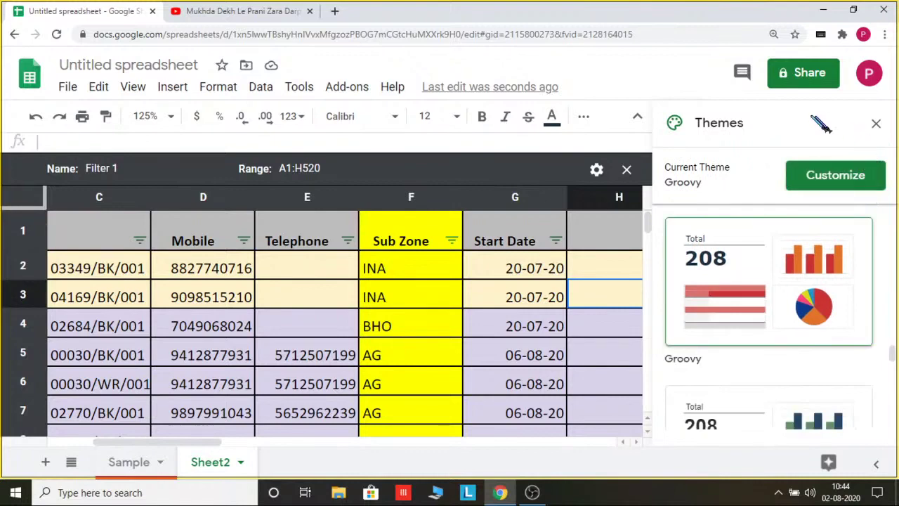
{"action": "left_click", "coordinate": [876, 124]}
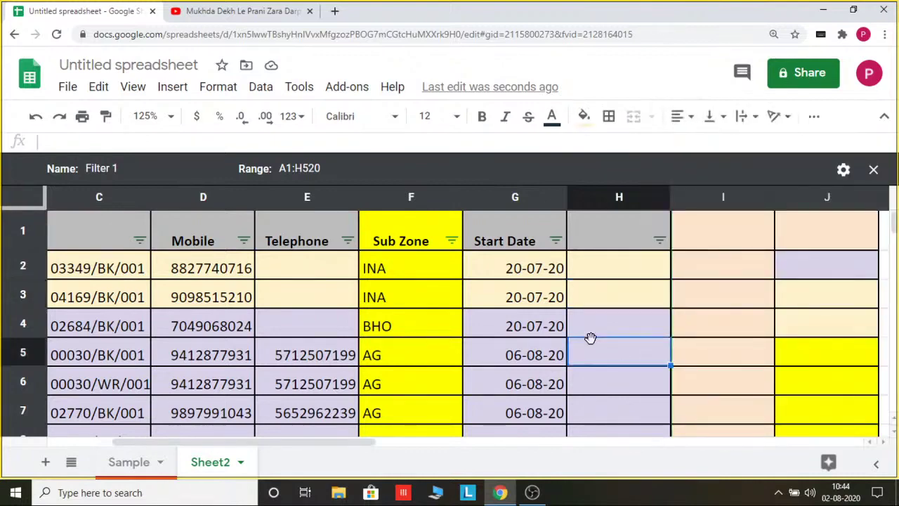
Step: Check the Sheet2 rows and its sheet options, view the Sample sheet and return to Sheet2
{"action": "scroll", "coordinate": [593, 344], "scroll_direction": "down", "scroll_amount": 2}
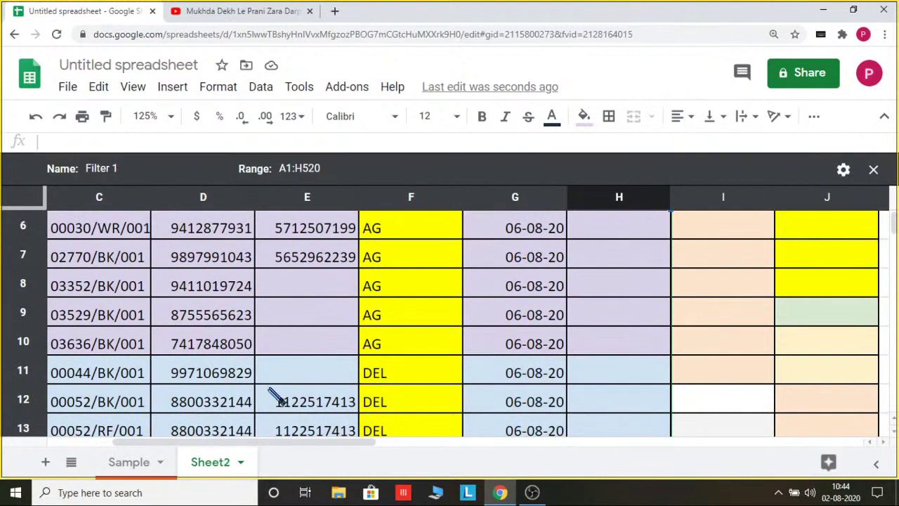
{"action": "left_click", "coordinate": [239, 462]}
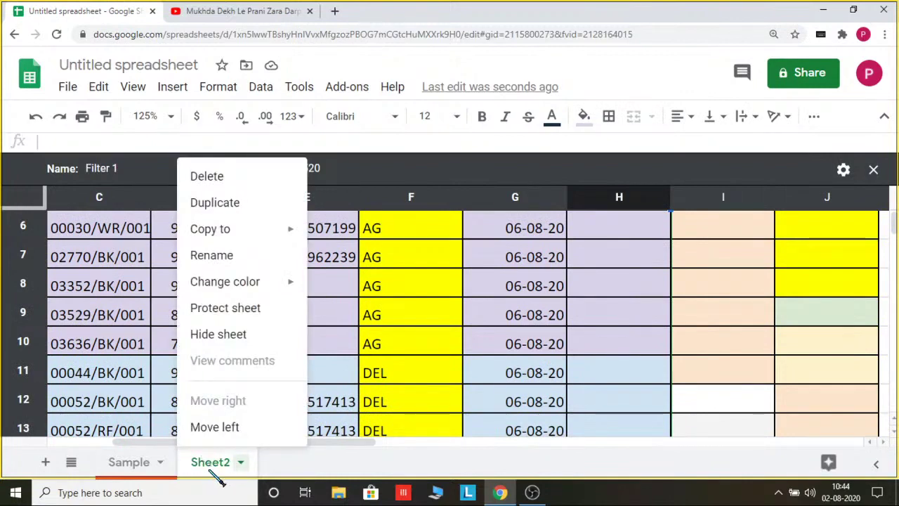
{"action": "left_click", "coordinate": [157, 465]}
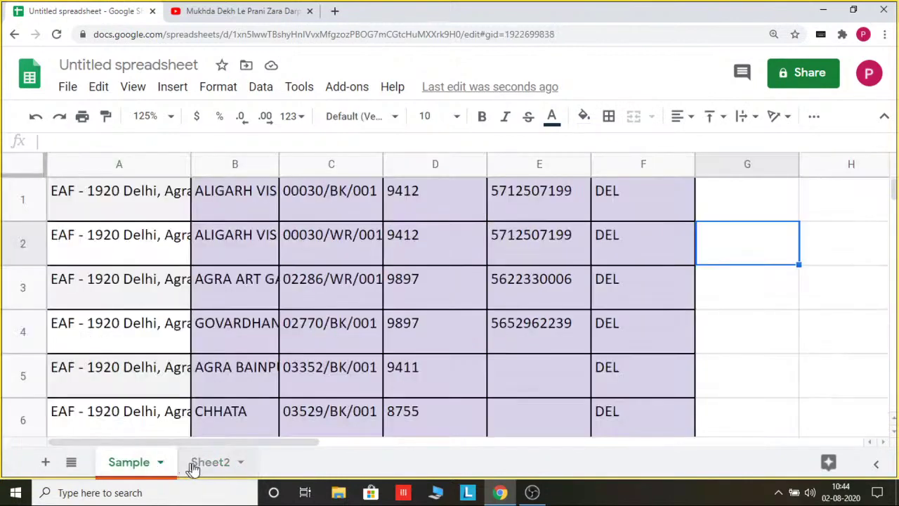
{"action": "left_click", "coordinate": [203, 465]}
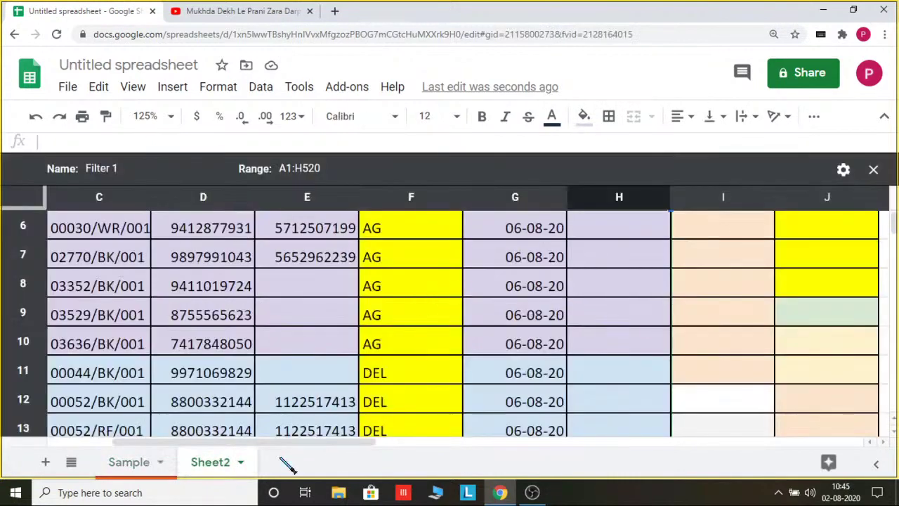
Step: Add a new blank sheet to the spreadsheet and open the theme choices on it
{"action": "left_click", "coordinate": [45, 462]}
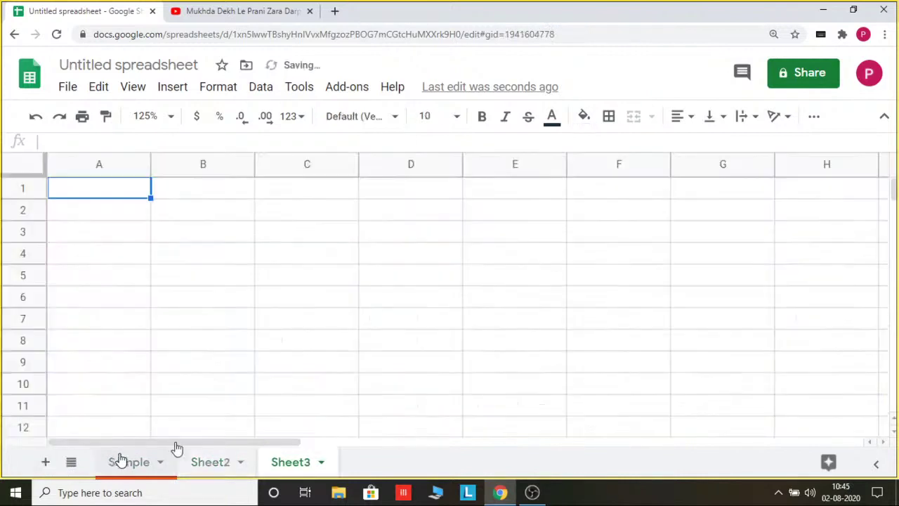
{"action": "left_click", "coordinate": [219, 89]}
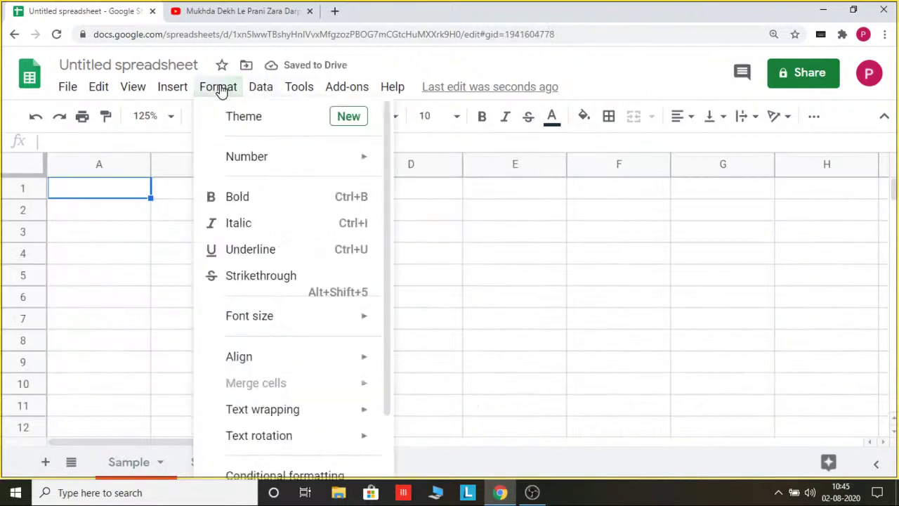
{"action": "left_click", "coordinate": [291, 120]}
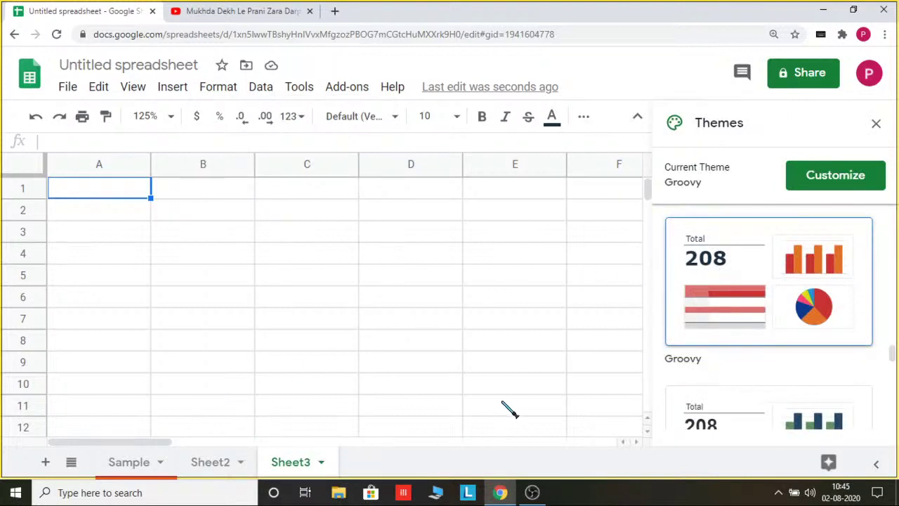
{"action": "left_click", "coordinate": [142, 217]}
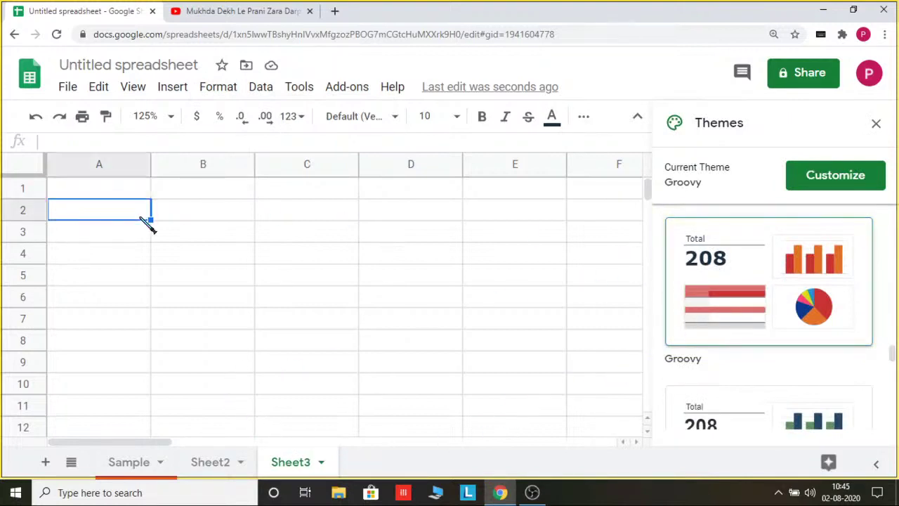
{"action": "type", "text": "dfg"}
{"action": "key", "text": "BackSpace"}
{"action": "key", "text": "BackSpace"}
Step: Apply the Standard theme to the spreadsheet, choosing it again with cells A1 to F10 of the blank sheet selected
{"action": "left_click_drag", "start_coordinate": [893, 355], "coordinate": [894, 210]}
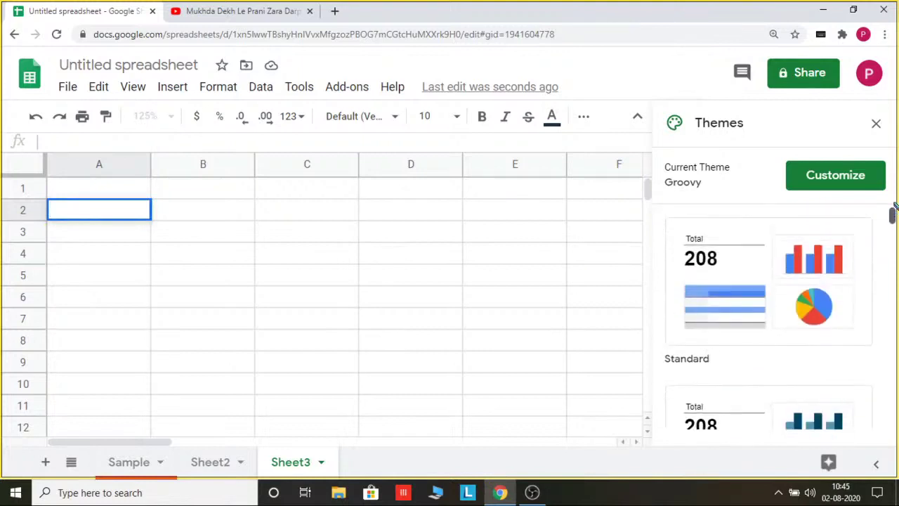
{"action": "left_click", "coordinate": [721, 284]}
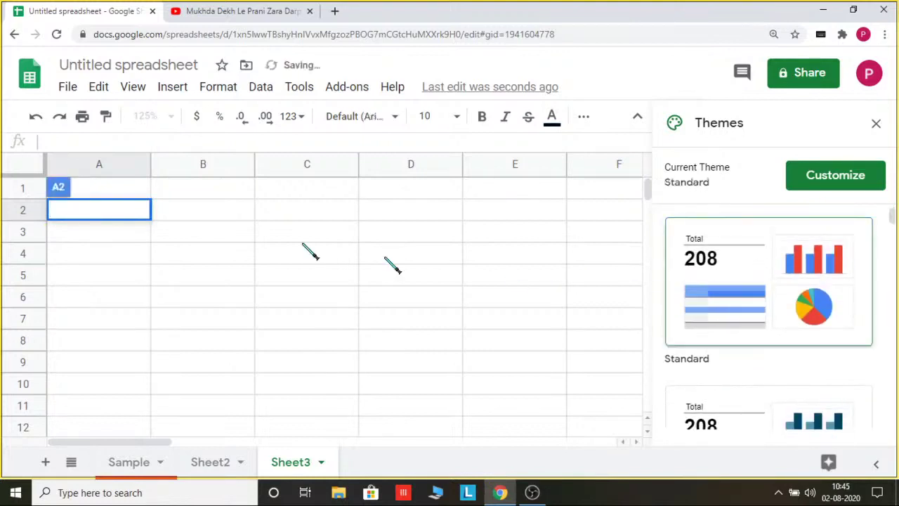
{"action": "left_click", "coordinate": [105, 239]}
{"action": "left_click_drag", "start_coordinate": [92, 197], "coordinate": [622, 385]}
{"action": "left_click", "coordinate": [722, 297]}
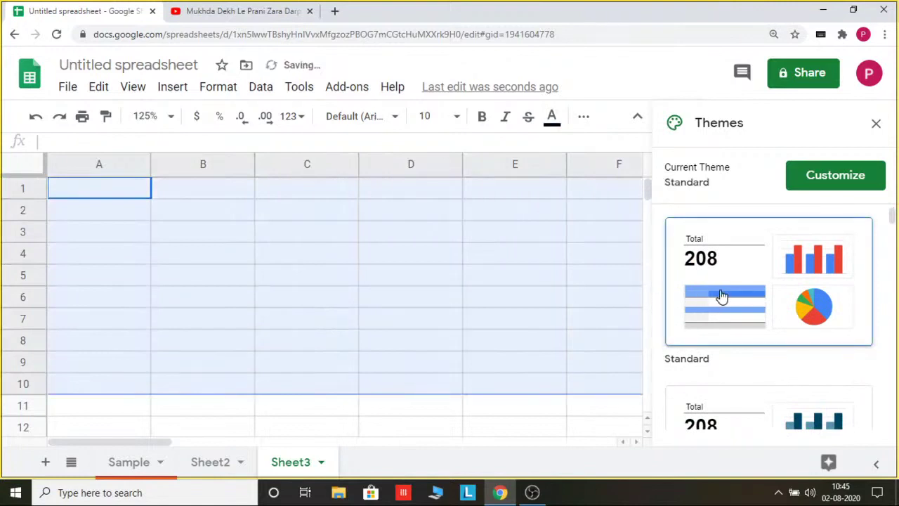
Step: Examine the customization settings of the Standard theme, from the font down to the hyperlink color, and leave them unchanged
{"action": "left_click", "coordinate": [859, 176]}
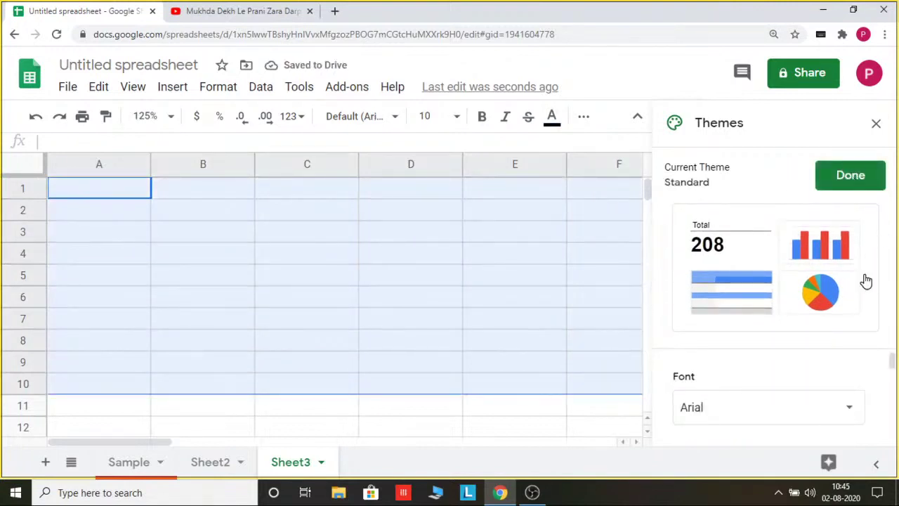
{"action": "left_click_drag", "start_coordinate": [892, 359], "coordinate": [893, 421]}
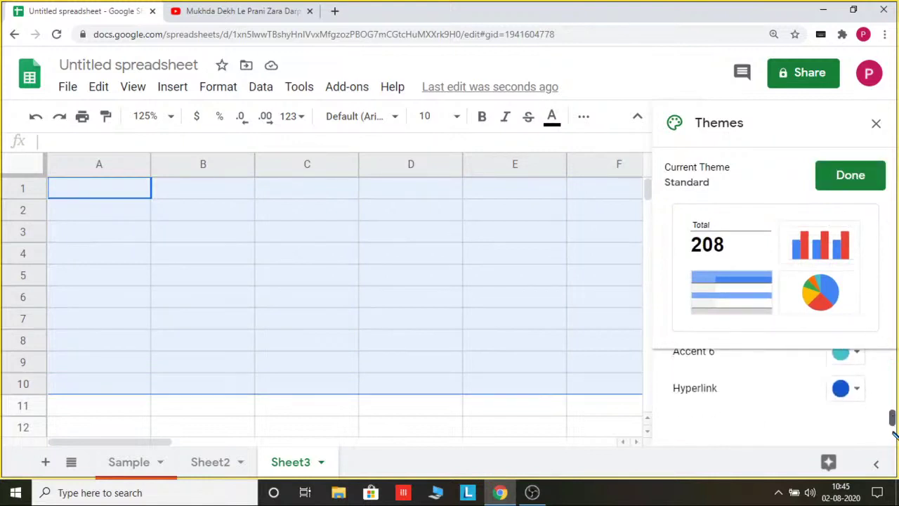
{"action": "left_click", "coordinate": [850, 175]}
Step: Fill the first two rows with the sample text sdfdsfkud and dfgfdg in A1:B1, and dgdfg and dsfdg in A2:B2
{"action": "left_click", "coordinate": [211, 193]}
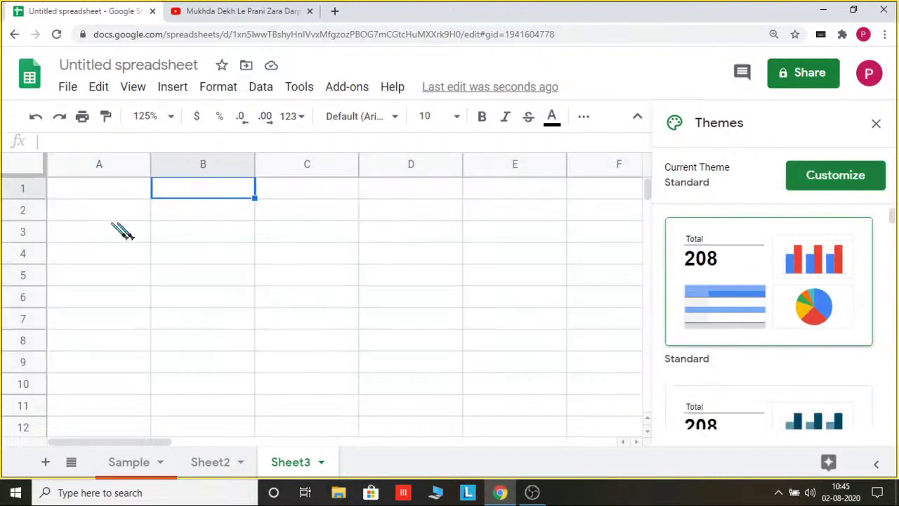
{"action": "left_click", "coordinate": [92, 194]}
{"action": "type", "text": "sdfdsfkud"}
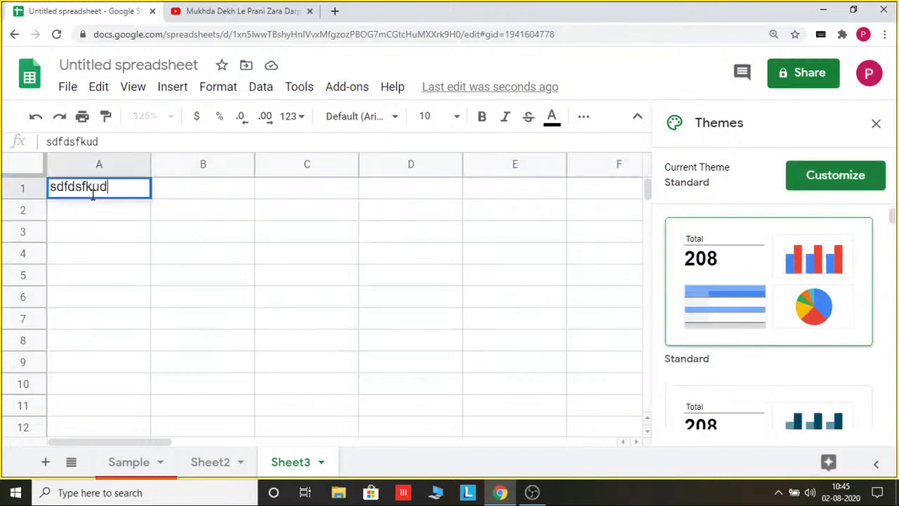
{"action": "key", "text": "Tab"}
{"action": "type", "text": "dfgfdg"}
{"action": "key", "text": "Return"}
{"action": "type", "text": "dsfdg"}
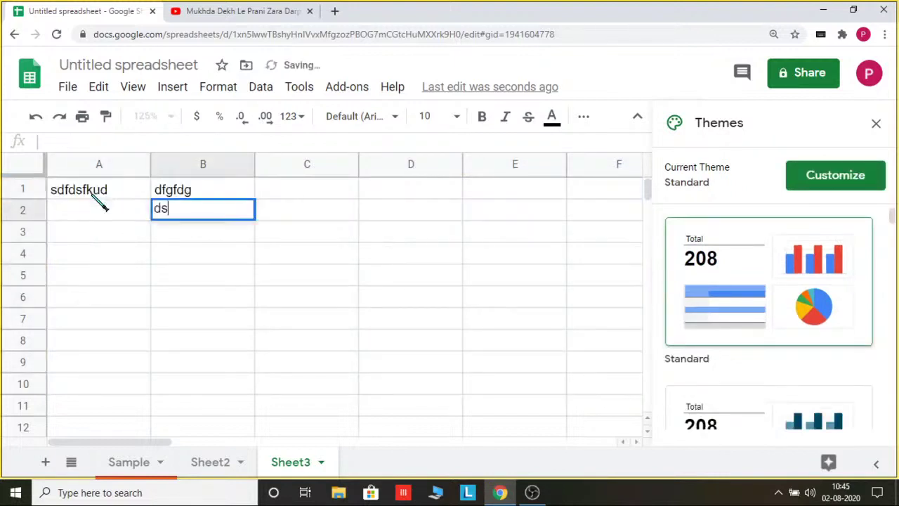
{"action": "key", "text": "shift+Tab"}
{"action": "type", "text": "dgdfg"}
{"action": "key", "text": "Return"}
Step: Enter the sample text gdfg in cell A3 and dfgdfg in cell B3
{"action": "type", "text": "dffdg"}
{"action": "key", "text": "shift+Tab"}
{"action": "key", "text": "Tab"}
{"action": "type", "text": "dfgdfg"}
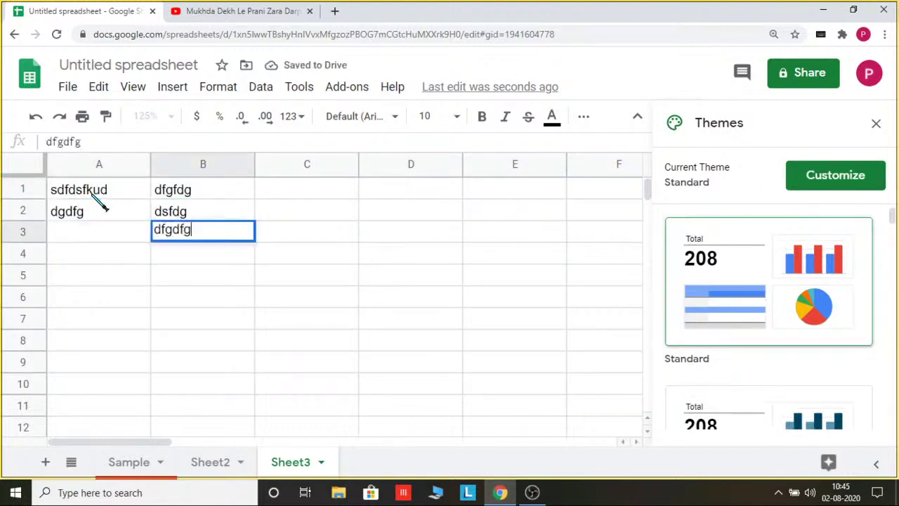
{"action": "key", "text": "shift+Tab"}
{"action": "type", "text": "gdfg"}
{"action": "key", "text": "Tab"}
Step: Fill cells C1 to C3 with the sample text fghgj, hjkk and jhkj
{"action": "key", "text": "Tab"}
{"action": "key", "text": "Tab"}
{"action": "key", "text": "Up"}
{"action": "key", "text": "Up"}
{"action": "key", "text": "Left"}
{"action": "type", "text": "f"}
{"action": "key", "text": "Return"}
{"action": "type", "text": "hjkk"}
{"action": "key", "text": "Return"}
{"action": "type", "text": "jhkj"}
{"action": "key", "text": "Tab"}
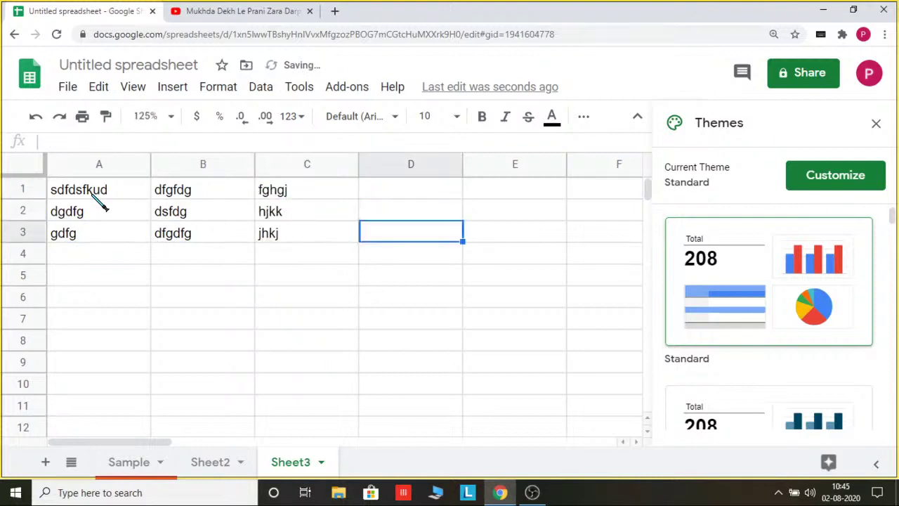
Step: Fill cells D1 to D3 with the sample text fsdf, iuoiok and dsffdg
{"action": "key", "text": "Up"}
{"action": "type", "text": "iuoiok"}
{"action": "key", "text": "Up"}
{"action": "type", "text": "fsdf"}
{"action": "key", "text": "Return"}
{"action": "key", "text": "Down"}
{"action": "type", "text": "dsffdg"}
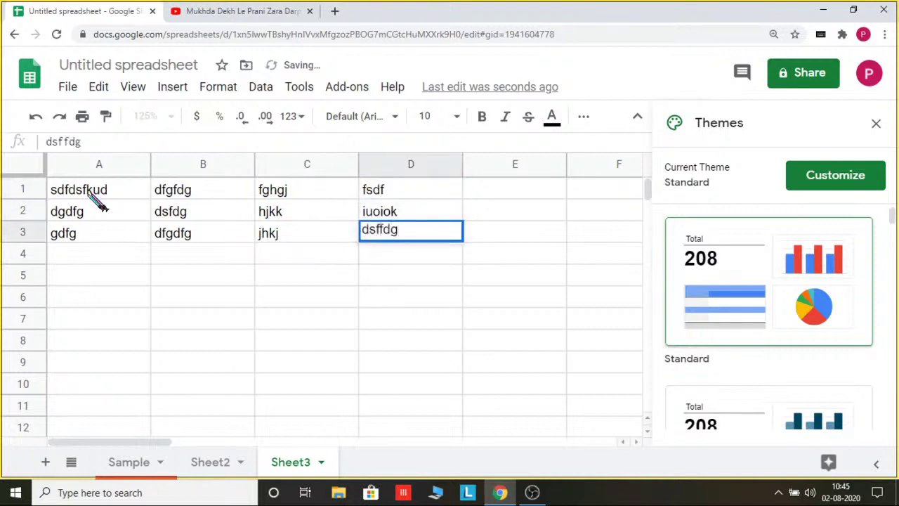
Step: Apply the Earthy theme to the spreadsheet with rows 1 to 3 selected, and close the theme choices
{"action": "left_click_drag", "start_coordinate": [40, 188], "coordinate": [35, 233]}
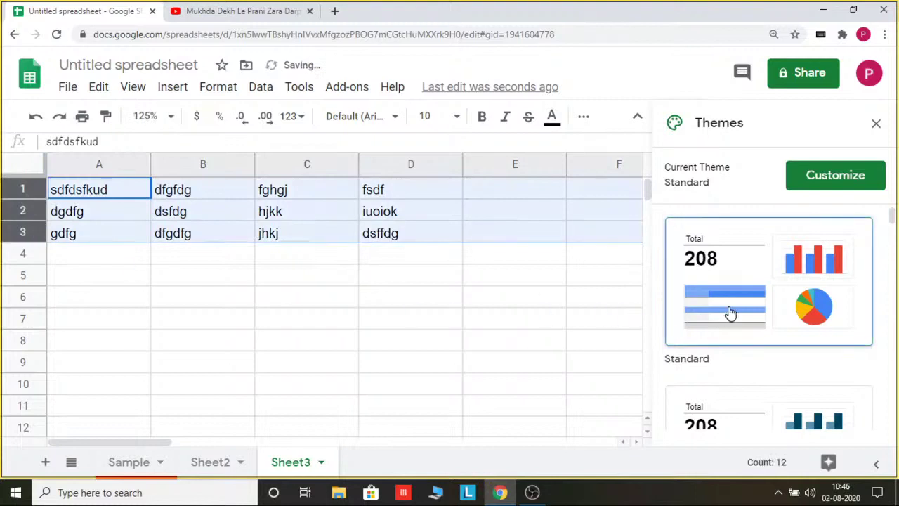
{"action": "scroll", "coordinate": [730, 312], "scroll_direction": "down", "scroll_amount": 10}
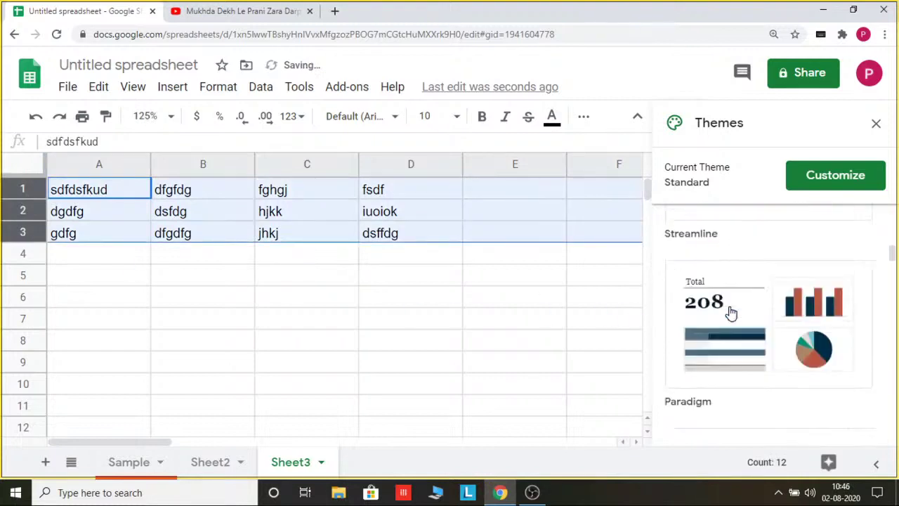
{"action": "scroll", "coordinate": [736, 316], "scroll_direction": "down", "scroll_amount": 3}
{"action": "left_click", "coordinate": [731, 313]}
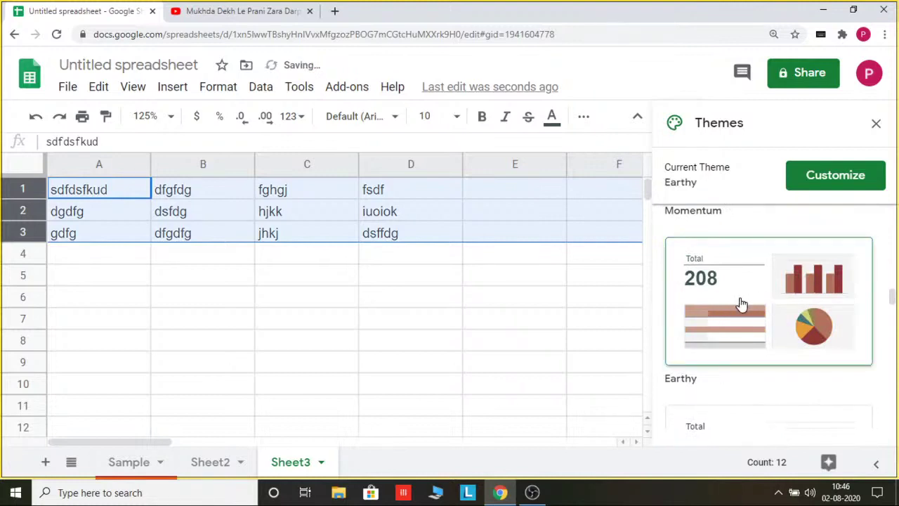
{"action": "left_click", "coordinate": [302, 361]}
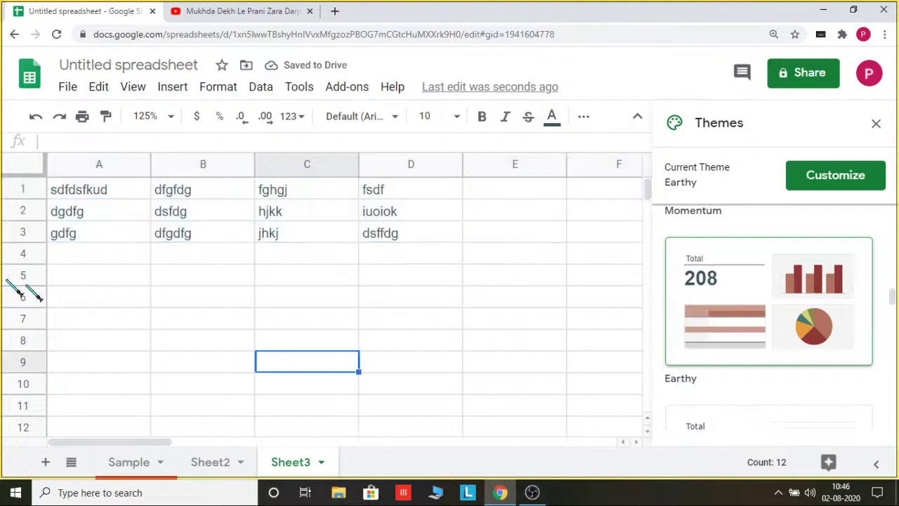
{"action": "left_click", "coordinate": [127, 192]}
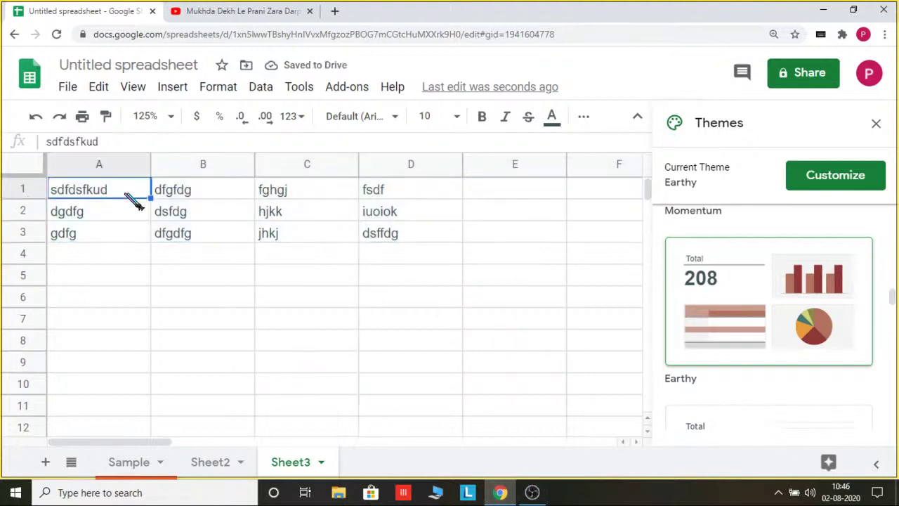
{"action": "left_click", "coordinate": [876, 188]}
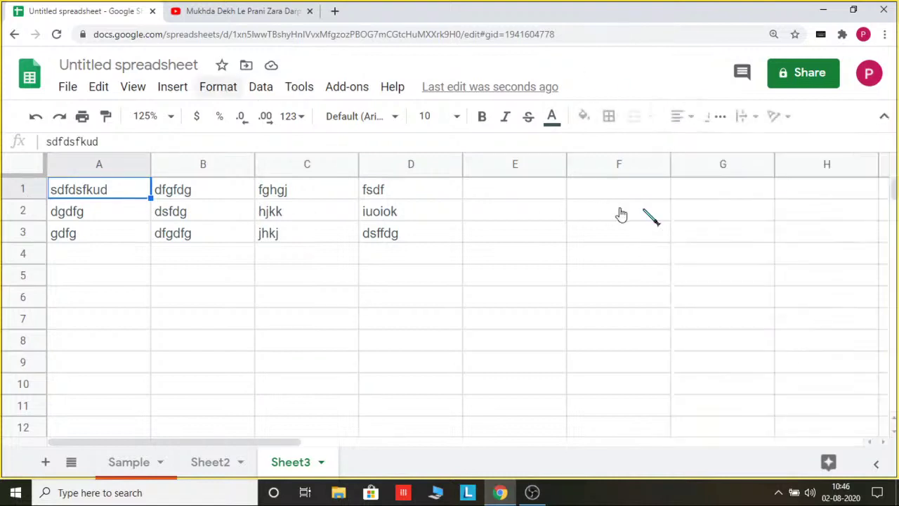
Step: Review the commands for inserting, formatting and handling data, and look at the spreadsheet theme choices again
{"action": "left_click", "coordinate": [180, 92]}
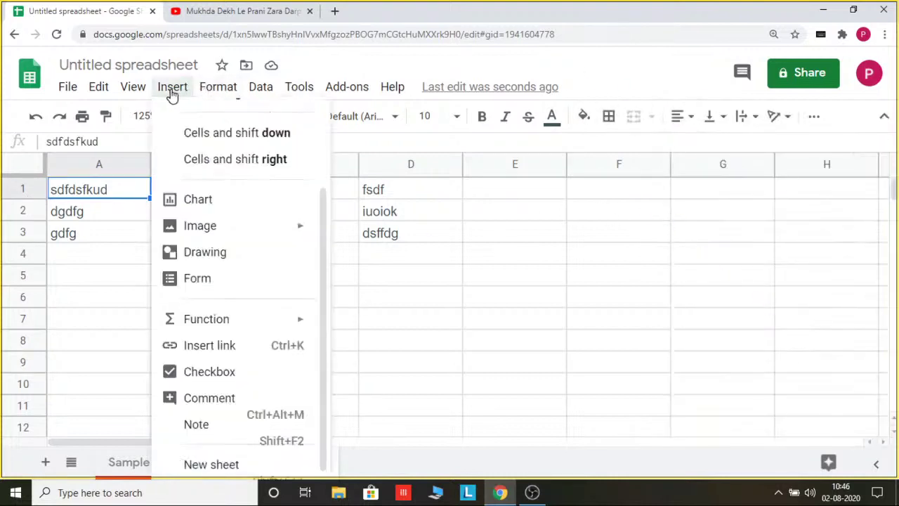
{"action": "mouse_move", "coordinate": [217, 92]}
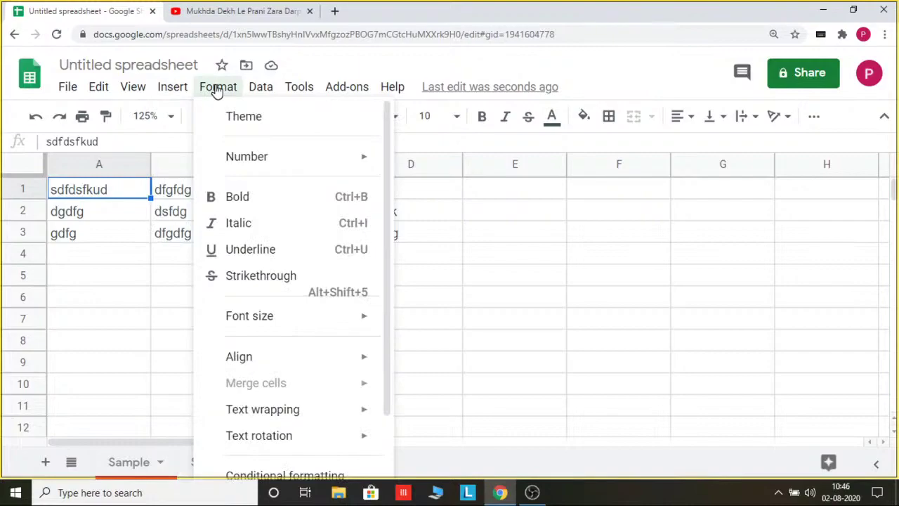
{"action": "key", "text": "alt+Tab"}
{"action": "key", "text": "alt+Tab"}
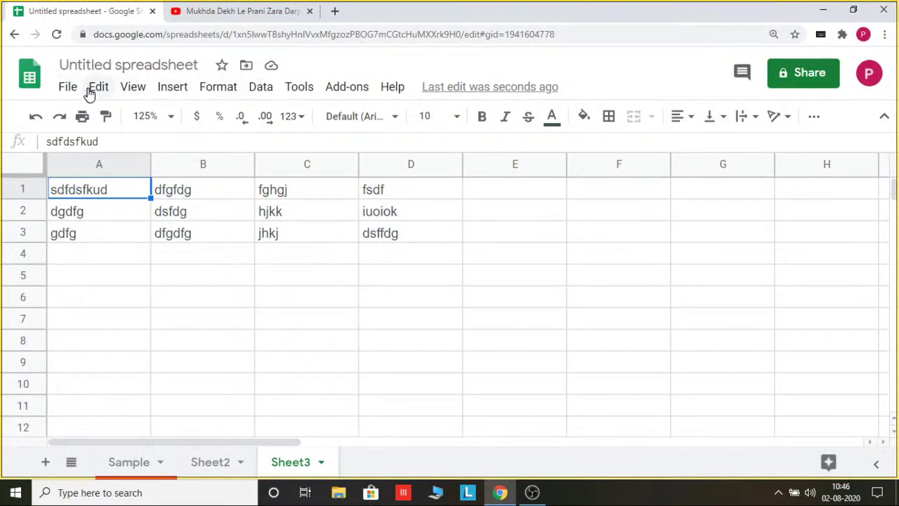
{"action": "left_click", "coordinate": [176, 87]}
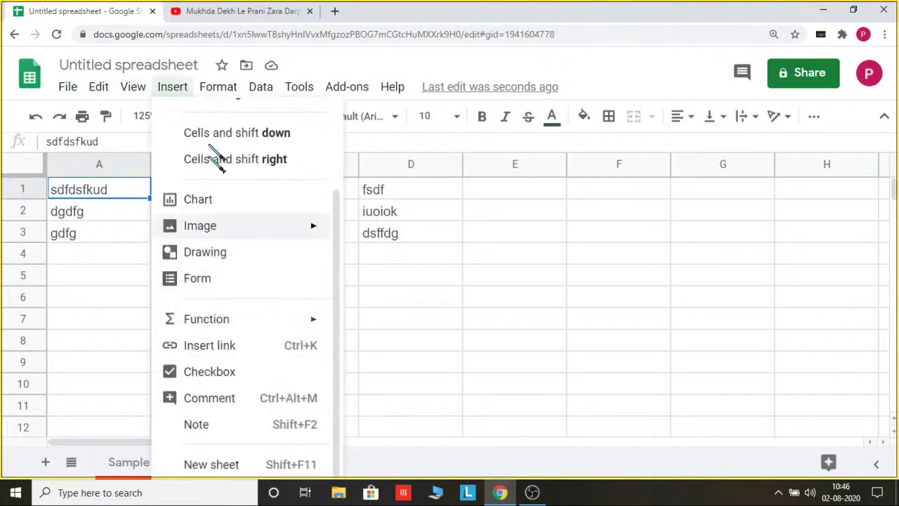
{"action": "left_click", "coordinate": [223, 89]}
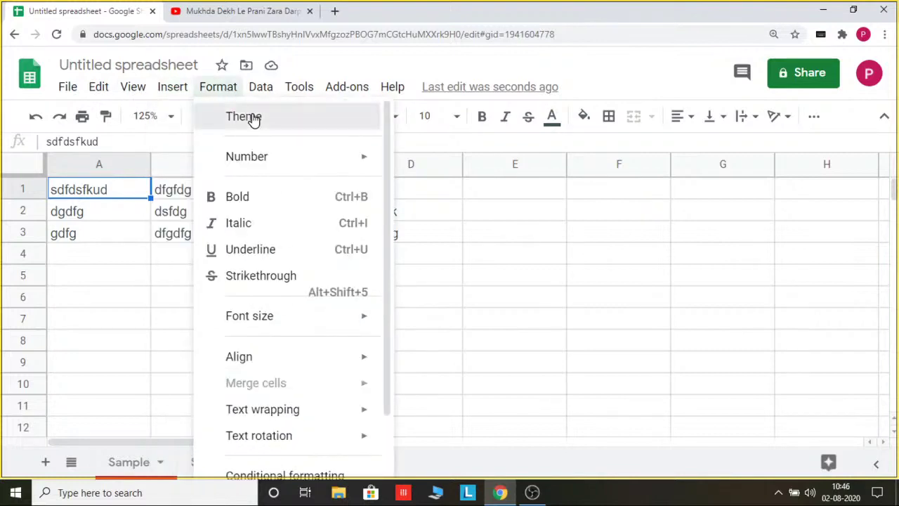
{"action": "left_click", "coordinate": [245, 116]}
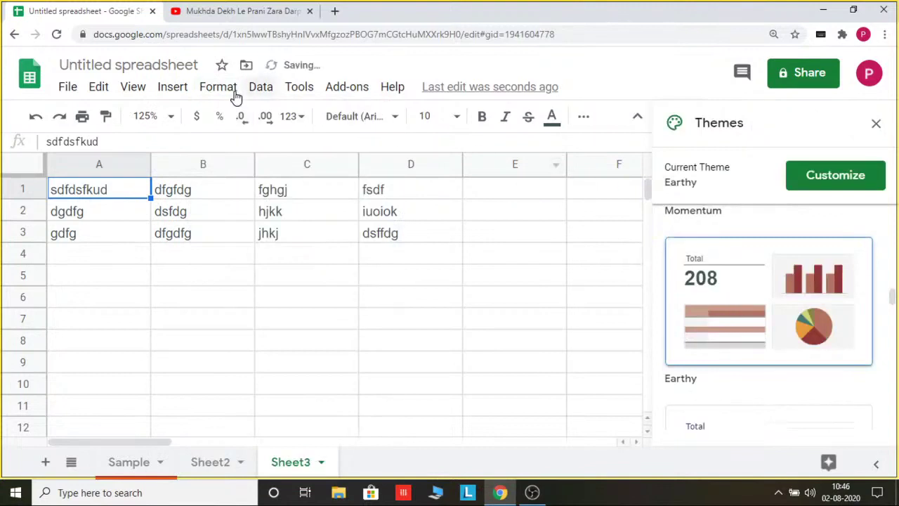
{"action": "left_click", "coordinate": [261, 90]}
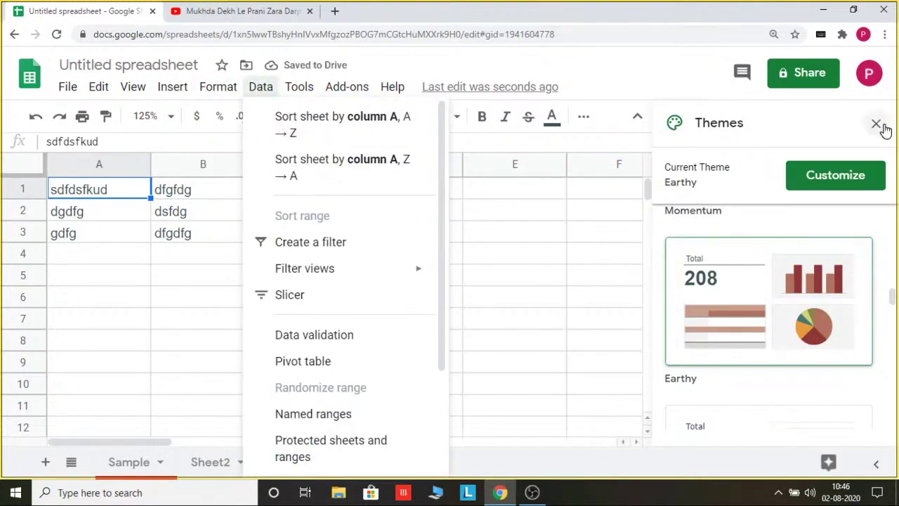
{"action": "left_click", "coordinate": [877, 123]}
Step: Add a slicer over Sheet3!A1:D3, enlarge it slightly below the data, and close its settings without choosing a column
{"action": "left_click", "coordinate": [270, 88]}
{"action": "mouse_move", "coordinate": [299, 87]}
{"action": "mouse_move", "coordinate": [263, 86]}
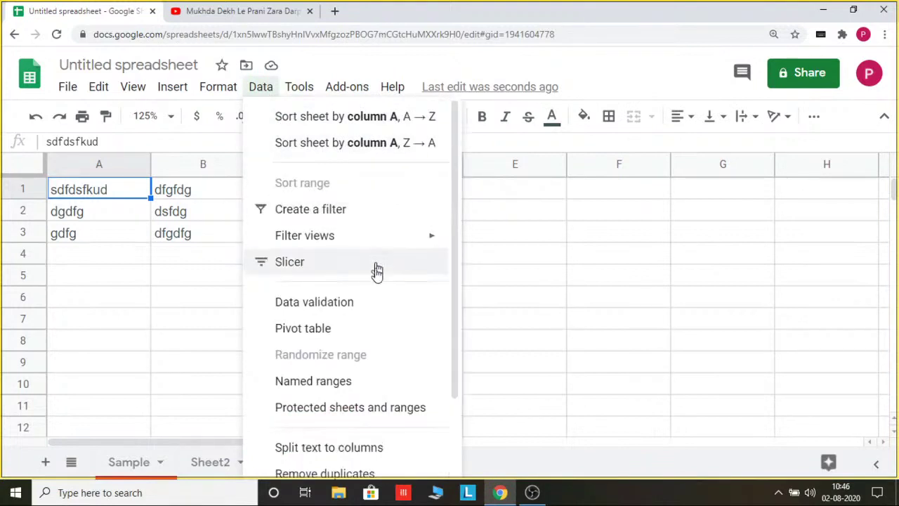
{"action": "mouse_move", "coordinate": [376, 241]}
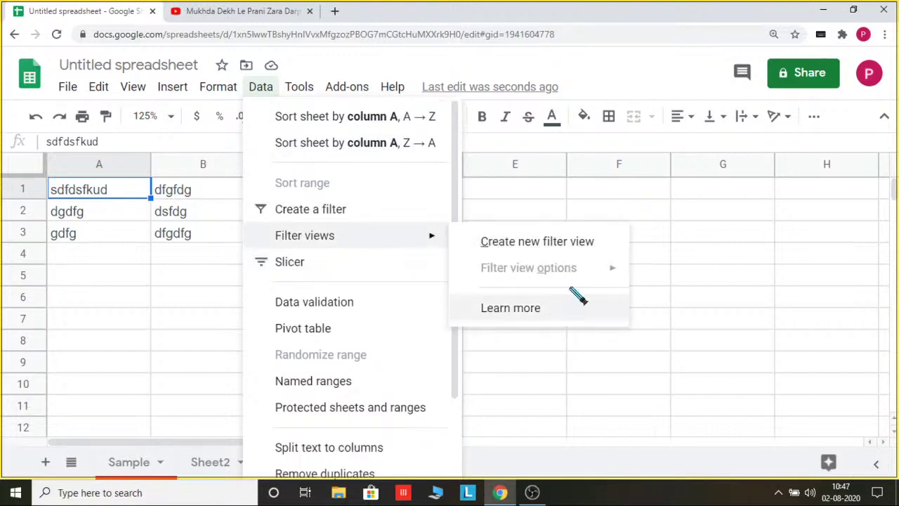
{"action": "key", "text": "ctrl+shift+3"}
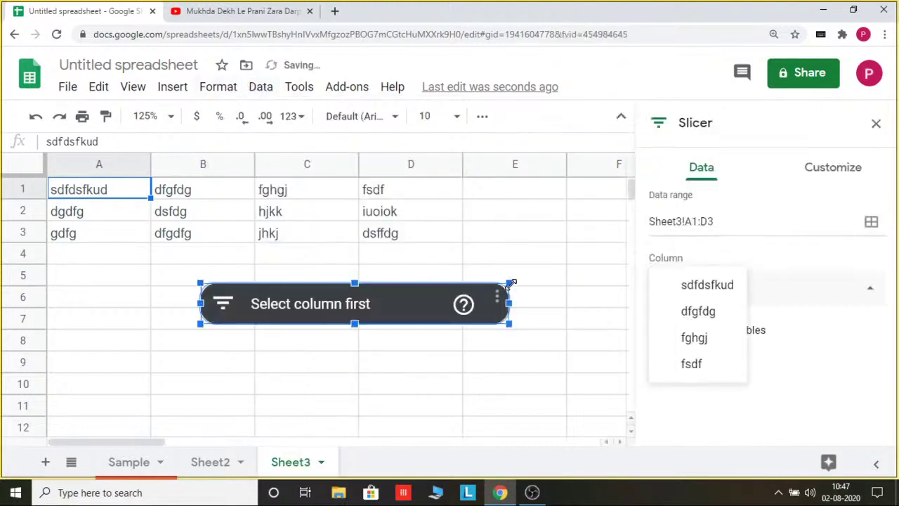
{"action": "left_click_drag", "start_coordinate": [510, 283], "coordinate": [538, 279]}
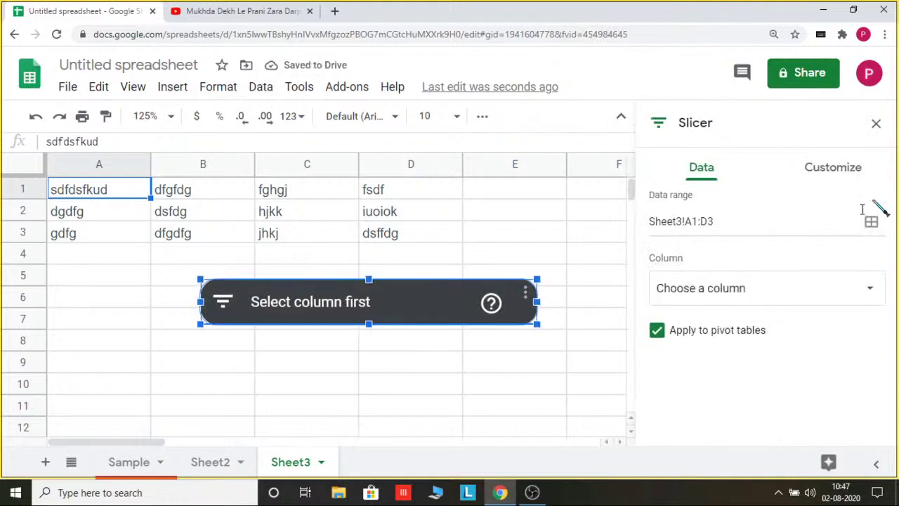
{"action": "left_click", "coordinate": [875, 126]}
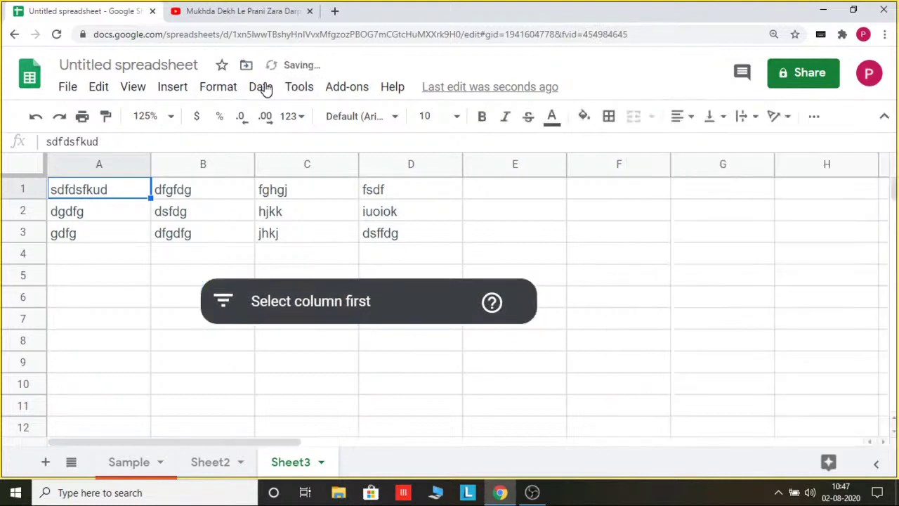
Step: Review the data commands down to grouping, open the script editor for this spreadsheet, and return to the sheet
{"action": "left_click", "coordinate": [261, 89]}
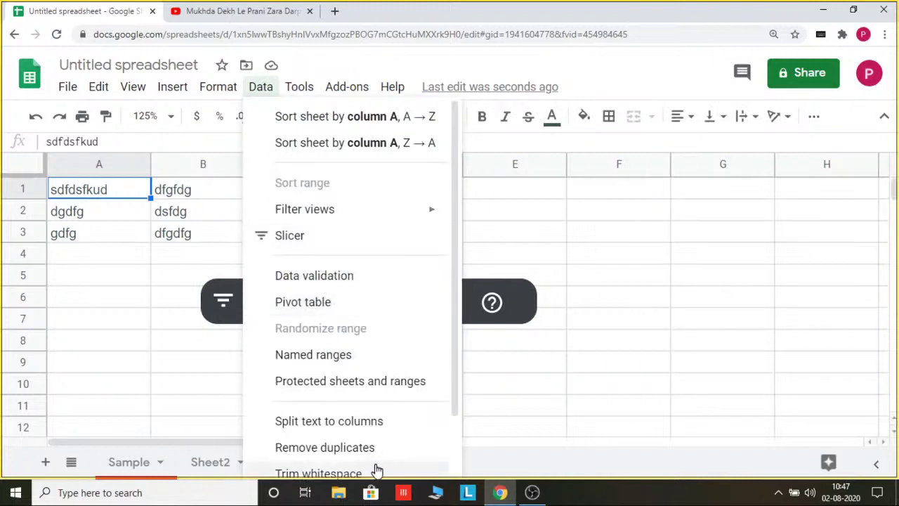
{"action": "scroll", "coordinate": [353, 417], "scroll_direction": "down", "scroll_amount": 2}
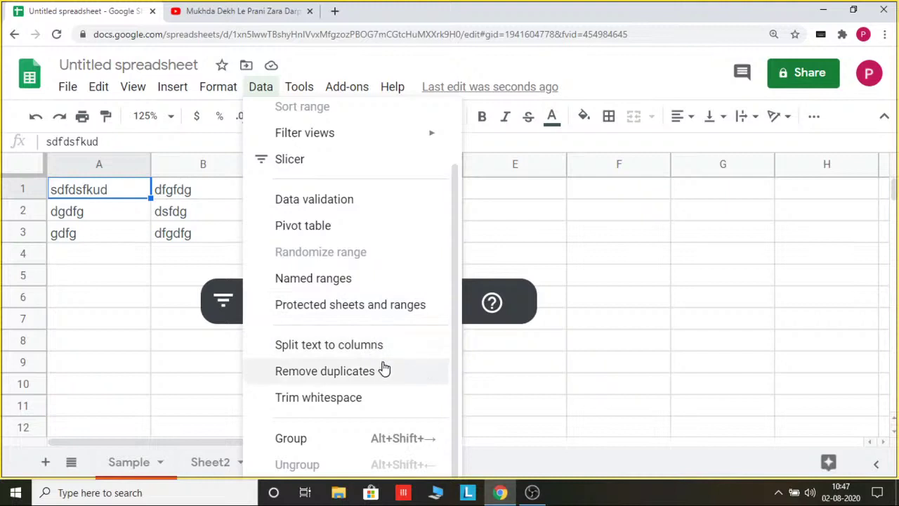
{"action": "left_click", "coordinate": [299, 88]}
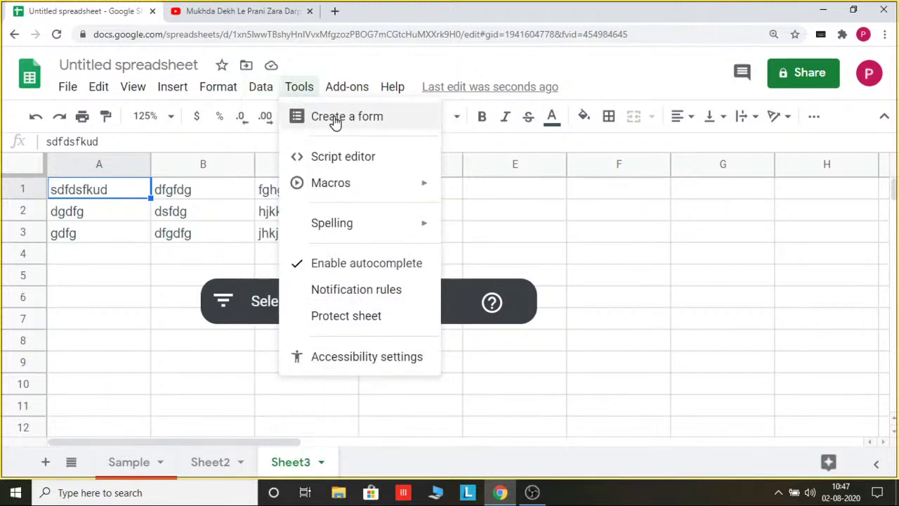
{"action": "left_click", "coordinate": [347, 157]}
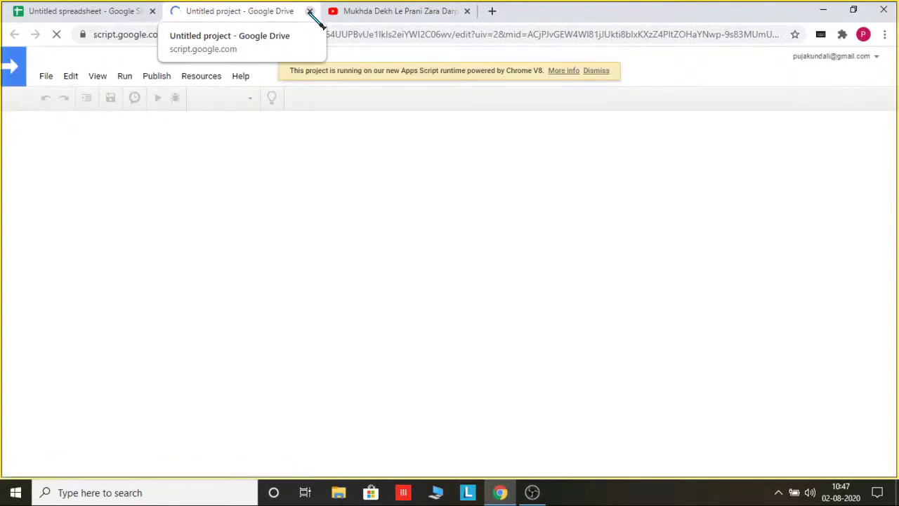
{"action": "left_click", "coordinate": [125, 15]}
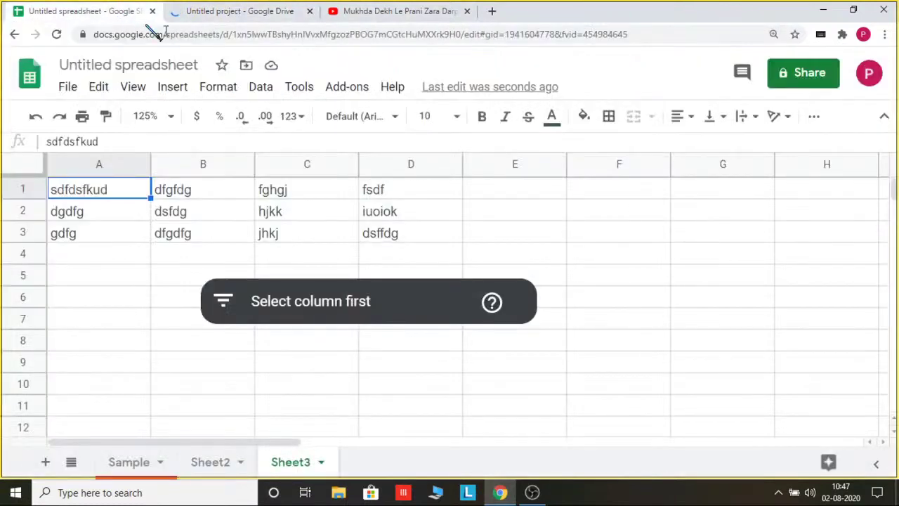
Step: Review the available commands for data, tools, add-ons, help and formatting
{"action": "left_click", "coordinate": [261, 92]}
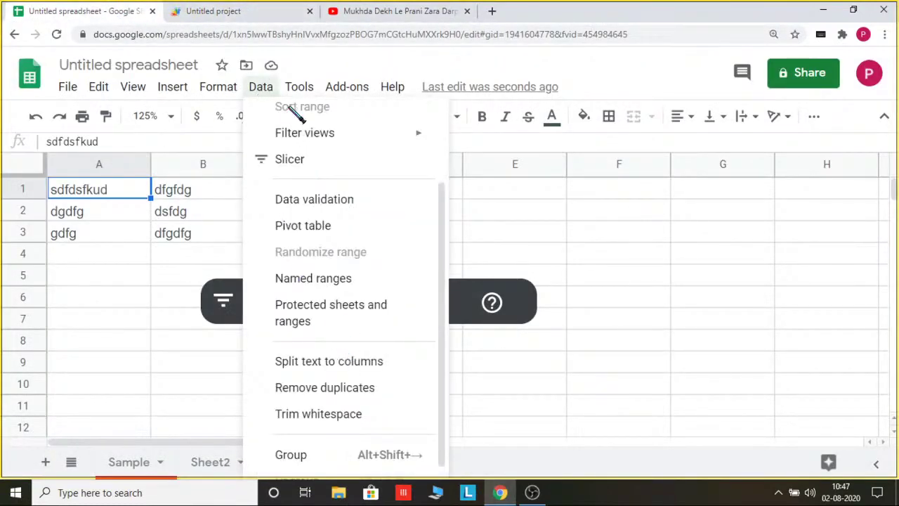
{"action": "left_click", "coordinate": [300, 87]}
{"action": "mouse_move", "coordinate": [403, 193]}
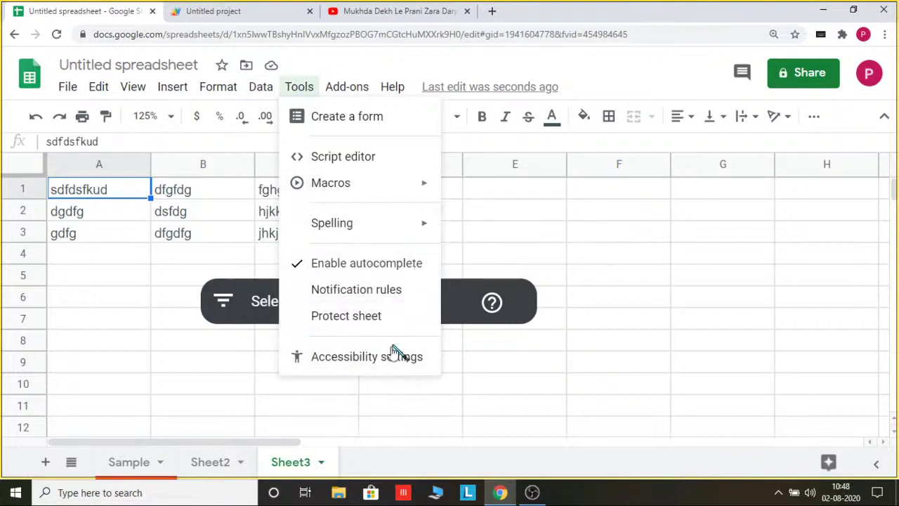
{"action": "mouse_move", "coordinate": [344, 91]}
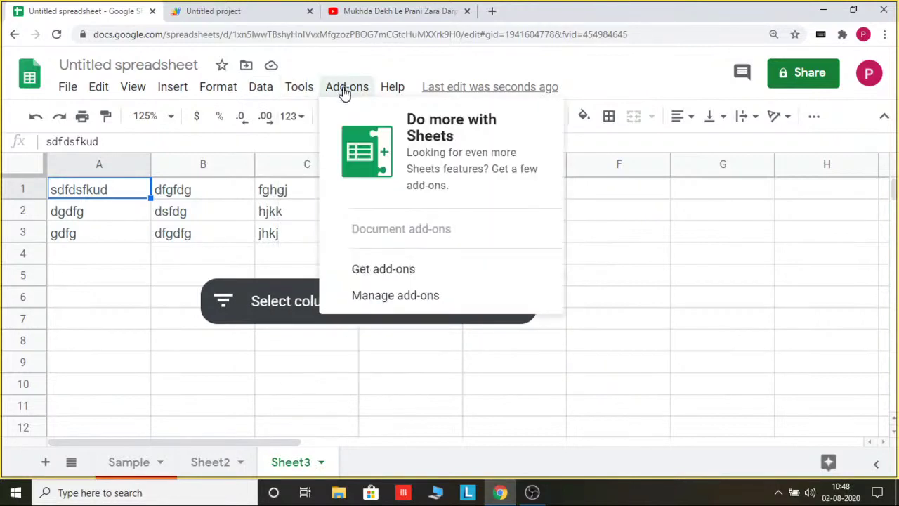
{"action": "mouse_move", "coordinate": [390, 85]}
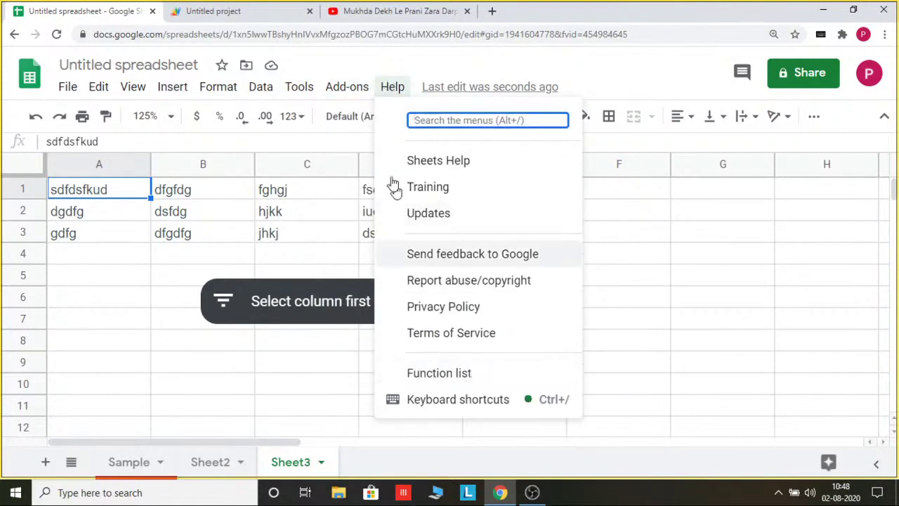
{"action": "mouse_move", "coordinate": [290, 88]}
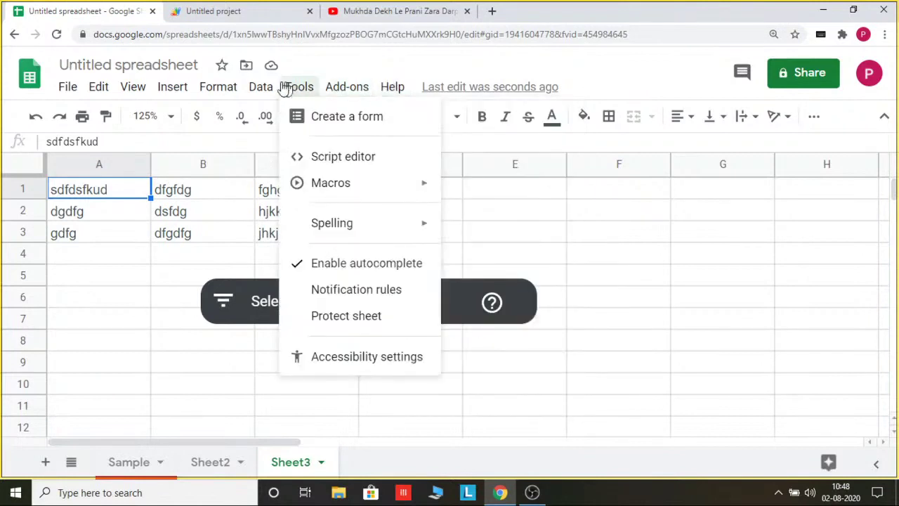
{"action": "mouse_move", "coordinate": [259, 92]}
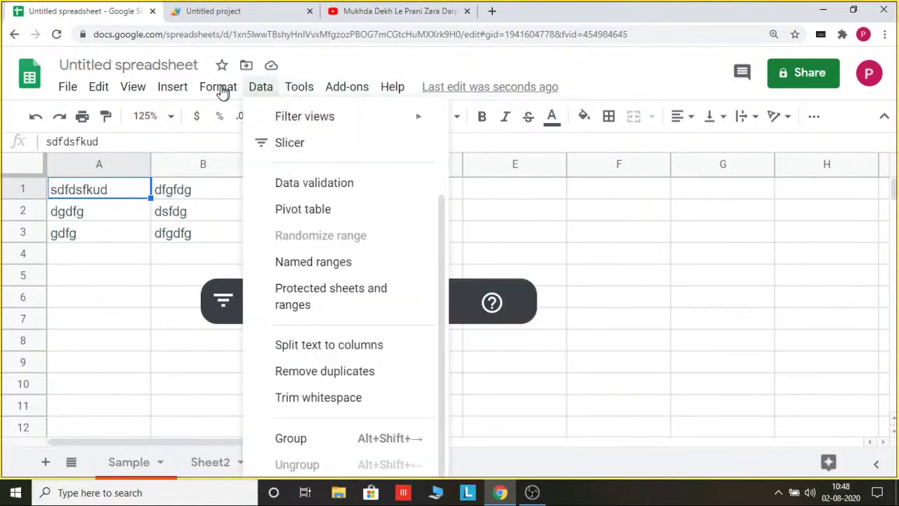
{"action": "mouse_move", "coordinate": [220, 91]}
{"action": "scroll", "coordinate": [290, 344], "scroll_direction": "down", "scroll_amount": 2}
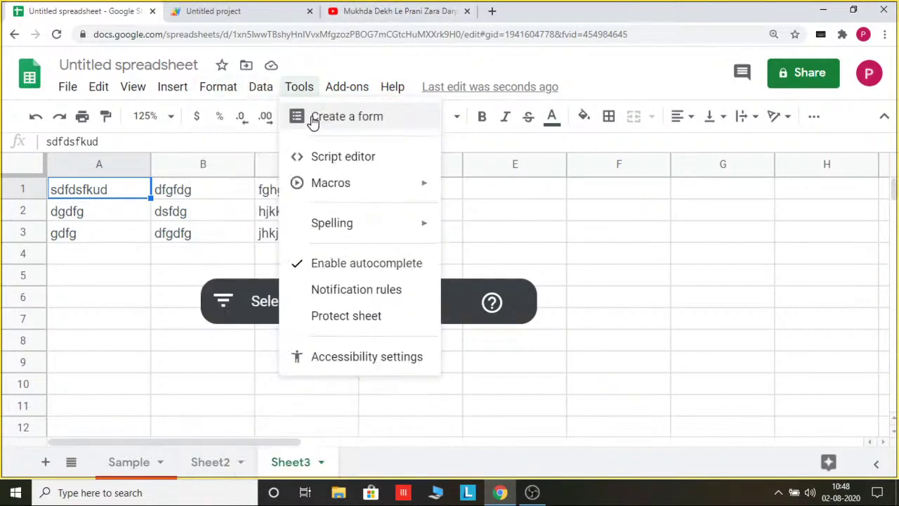
Step: View the untitled script project's Code.gs file, close the project, and return to the sheet at cell G5
{"action": "left_click", "coordinate": [275, 12]}
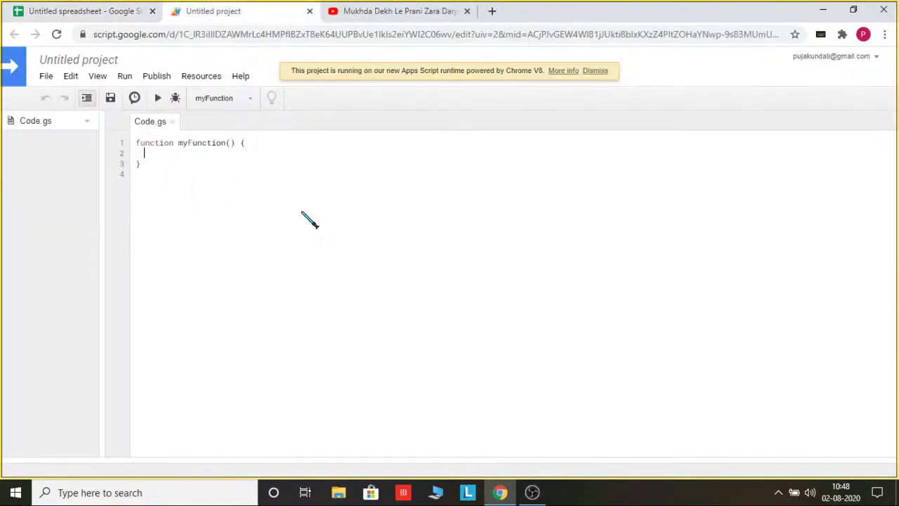
{"action": "left_click", "coordinate": [309, 12]}
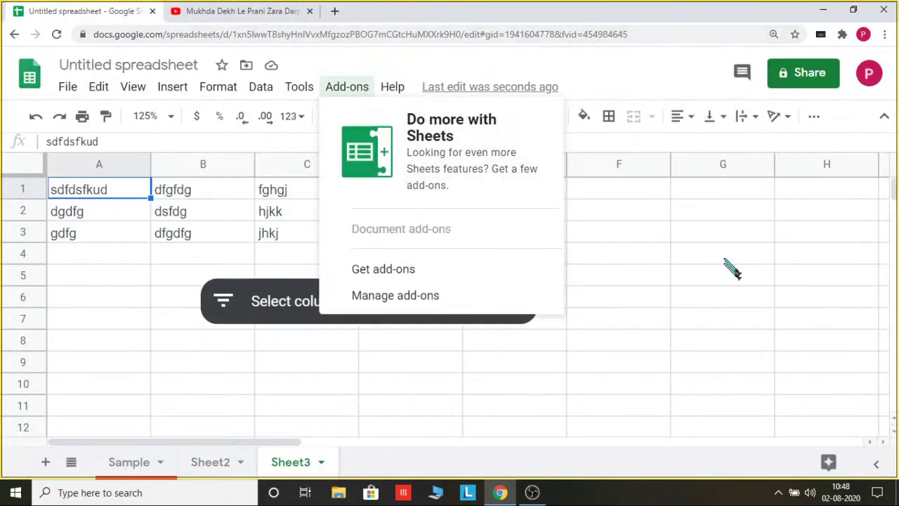
{"action": "left_click", "coordinate": [674, 265]}
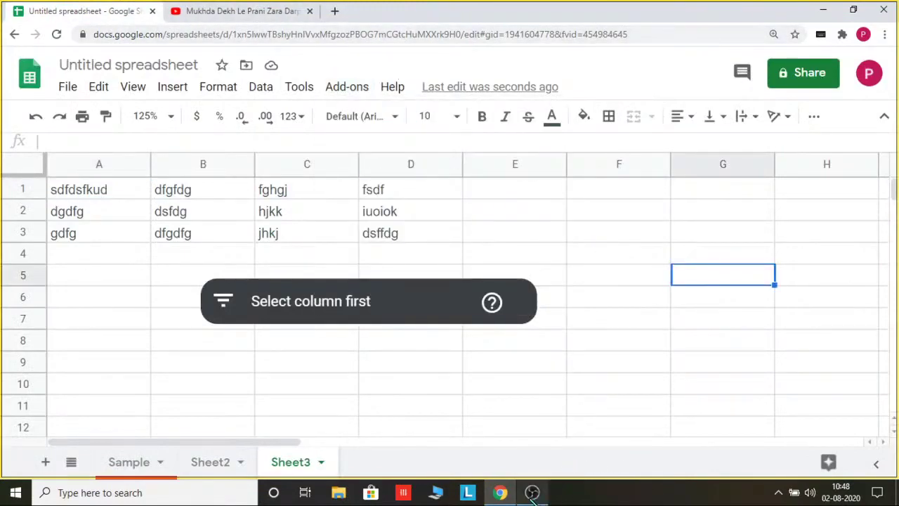
Step: Switch to OBS, mute the Mic/Aux audio source, and return to the browser
{"action": "left_click", "coordinate": [533, 492]}
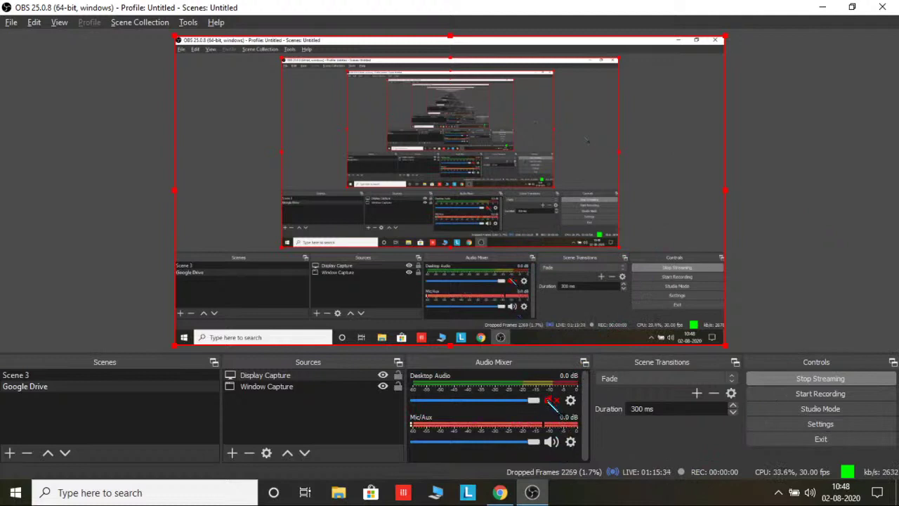
{"action": "left_click", "coordinate": [551, 441]}
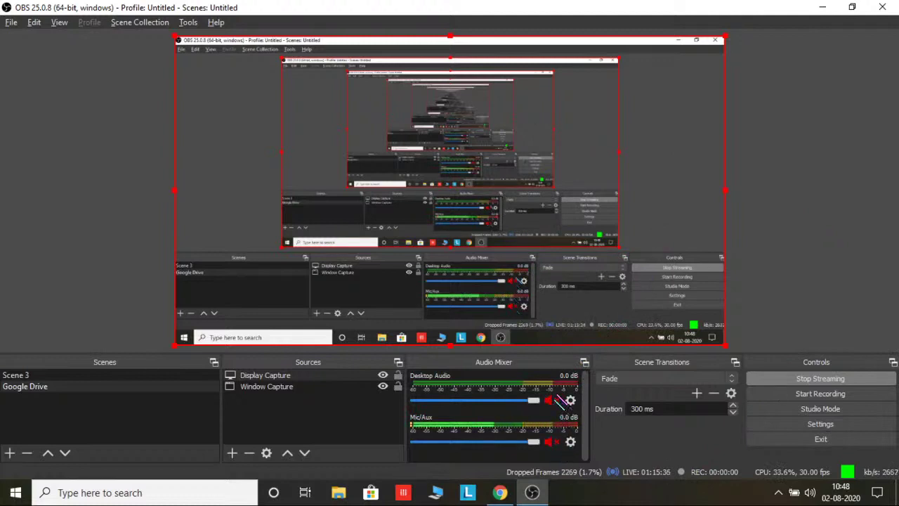
{"action": "key", "text": "alt+Tab"}
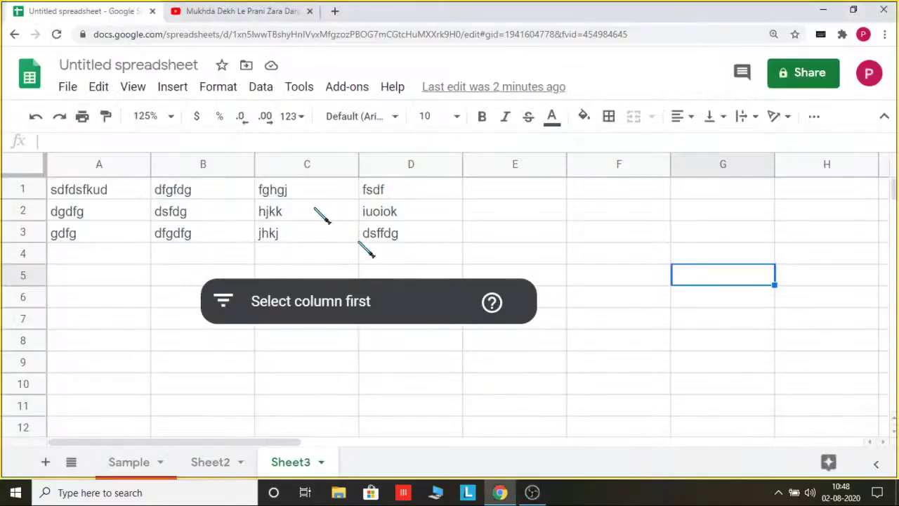
Step: Switch to YouTube and unmute the open Mukhda Dekh Le Prani video
{"action": "left_click", "coordinate": [232, 10]}
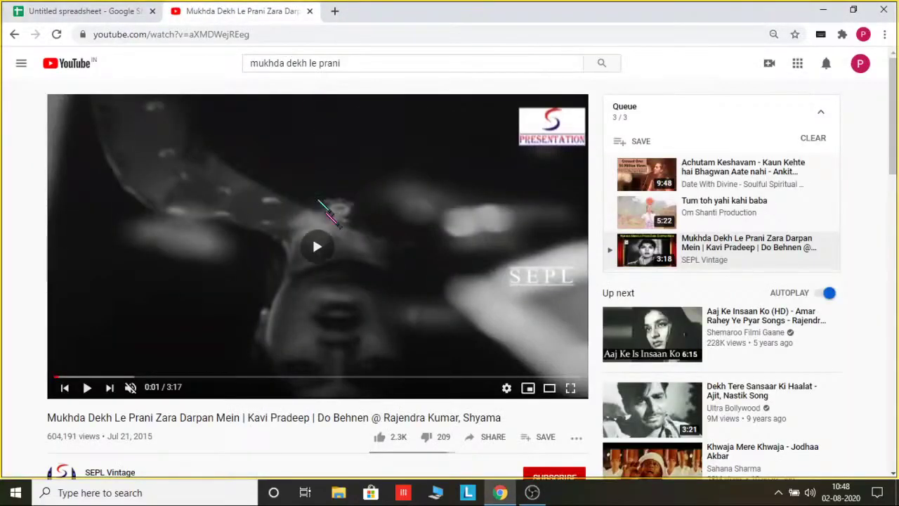
{"action": "left_click", "coordinate": [132, 386]}
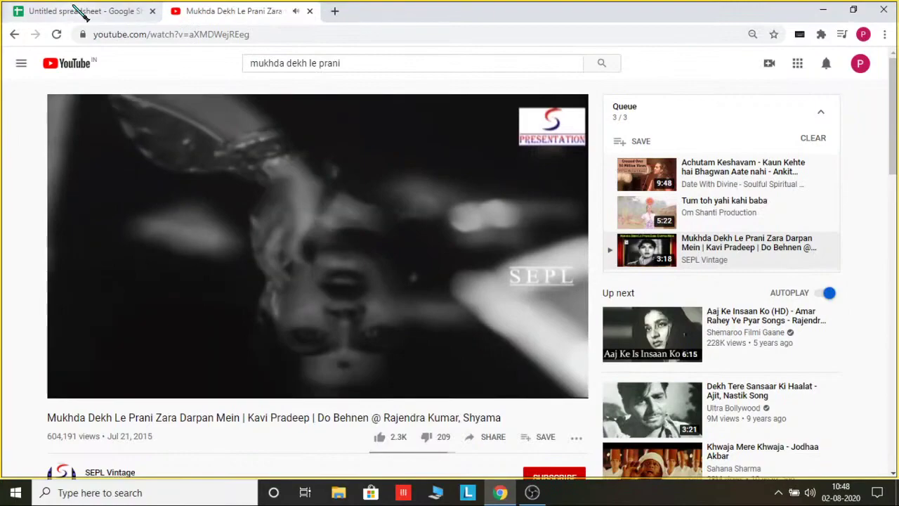